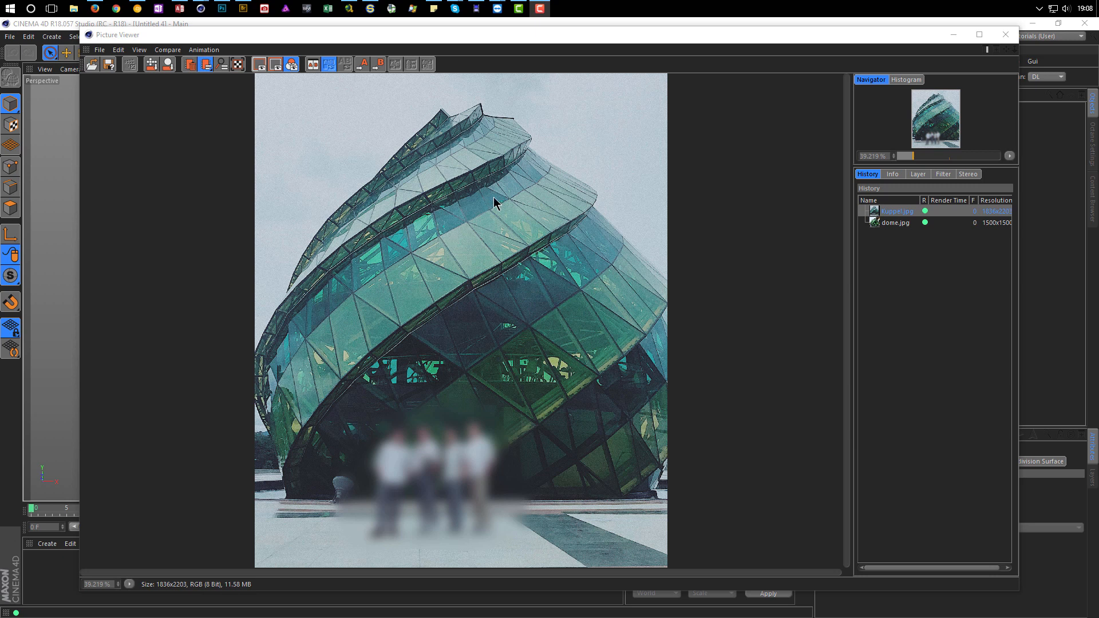
# - Examine the Kuppel.jpg and dome.jpg reference photos of the twisted glass domes, and close the Picture Viewer
pyautogui.click(583, 317)
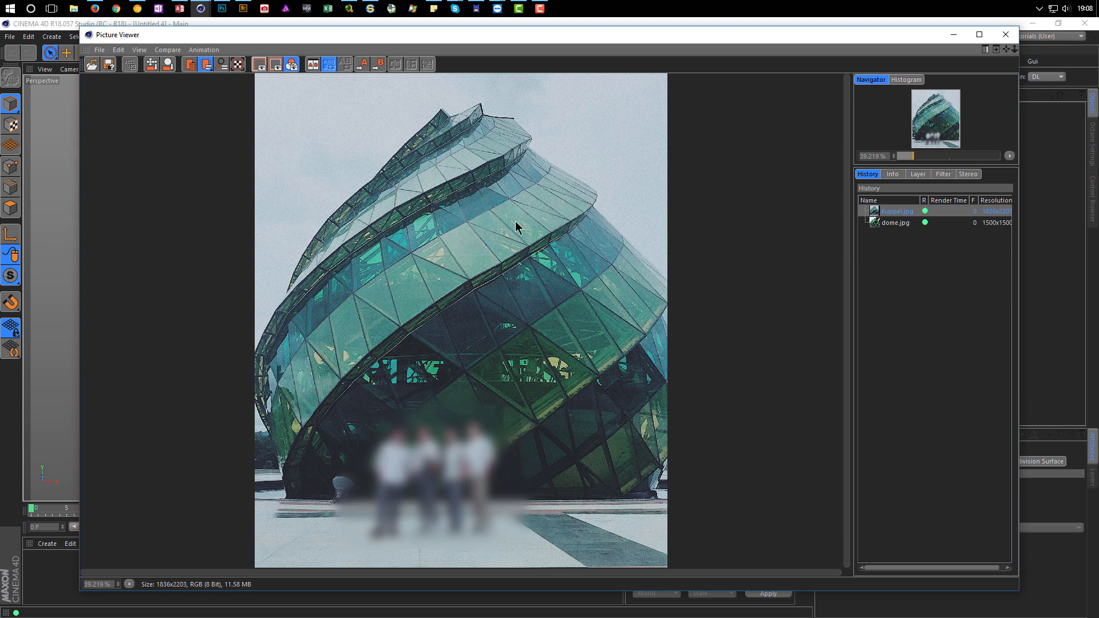
pyautogui.click(896, 224)
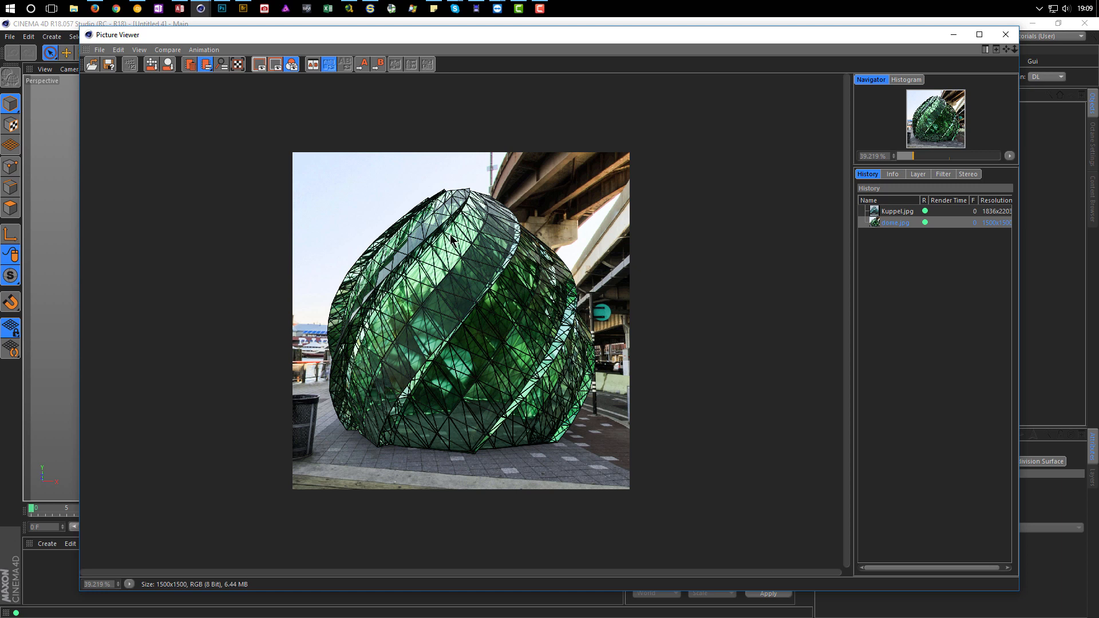
pyautogui.click(898, 212)
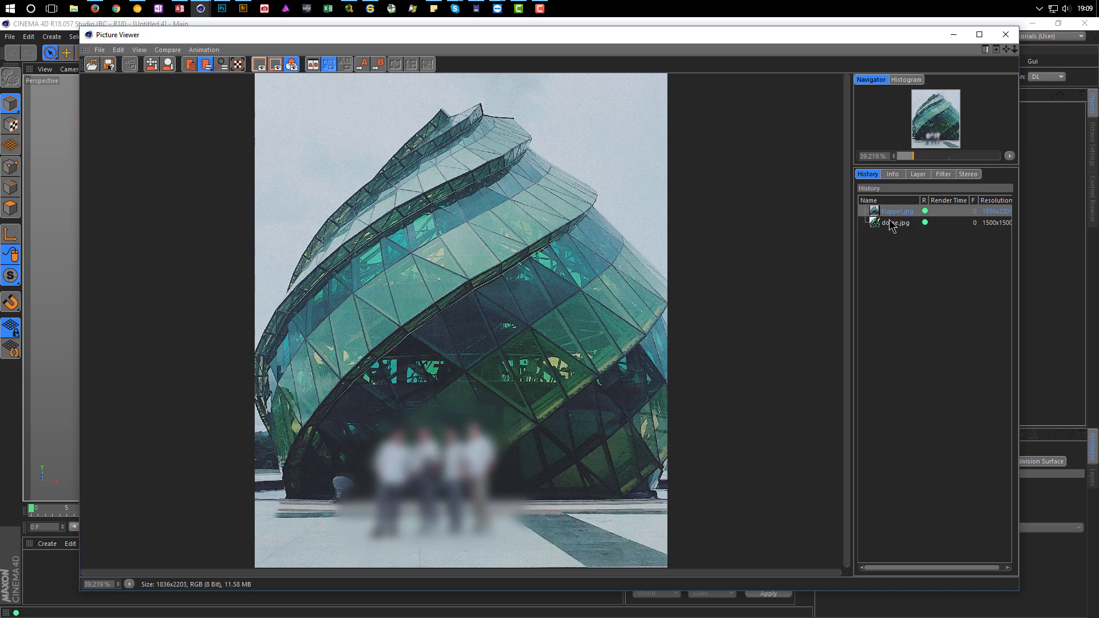
pyautogui.click(1004, 35)
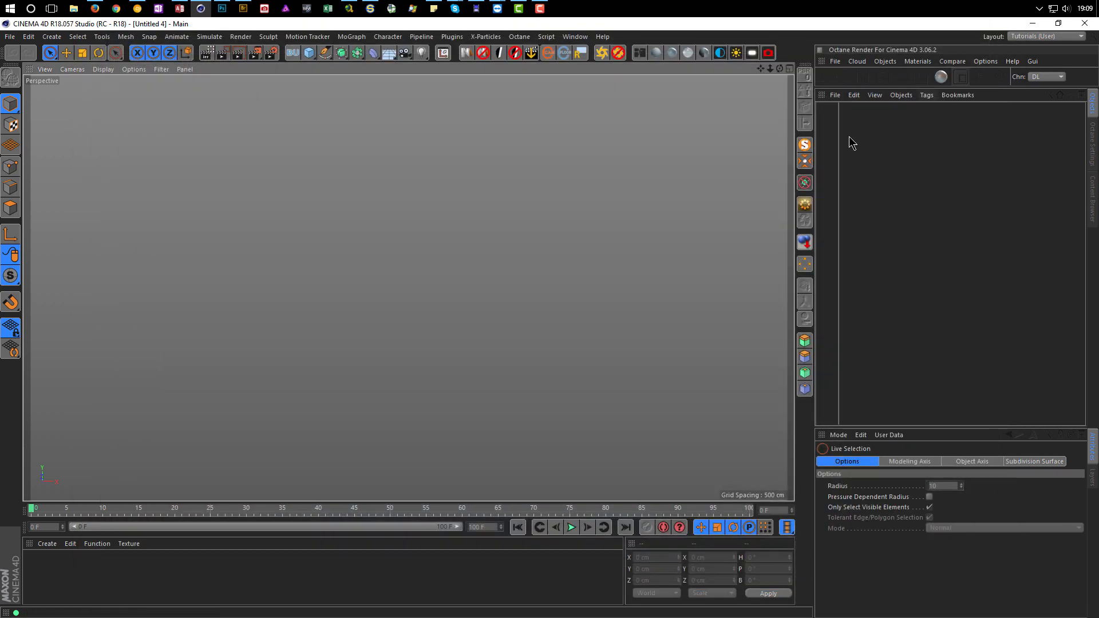
# - Add a cylinder primitive and set its height to 150 cm
pyautogui.click(309, 52)
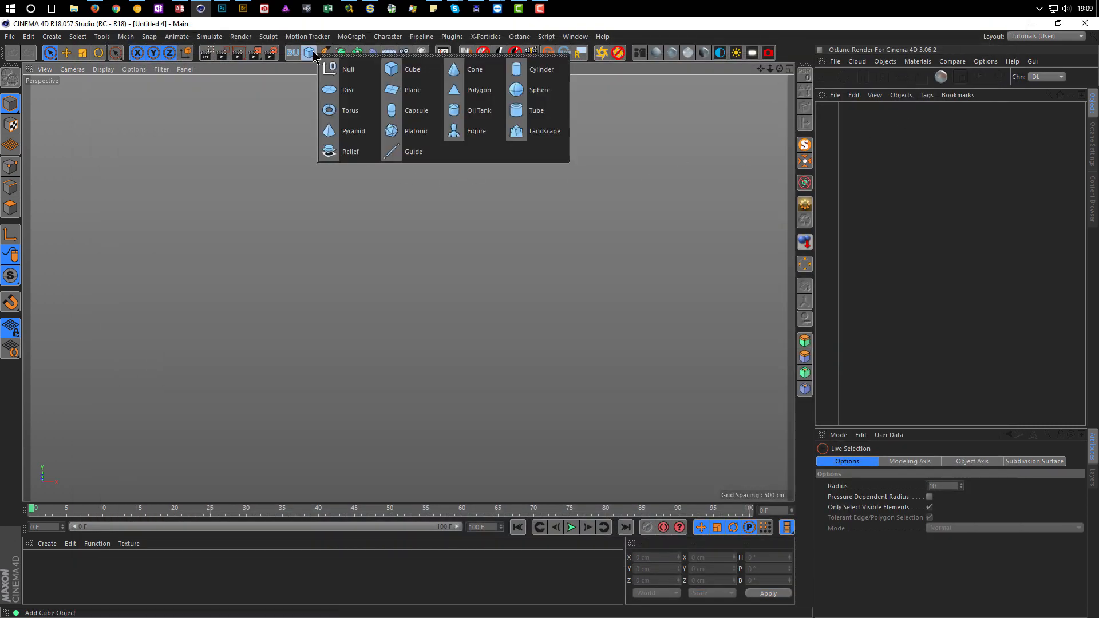
pyautogui.click(540, 69)
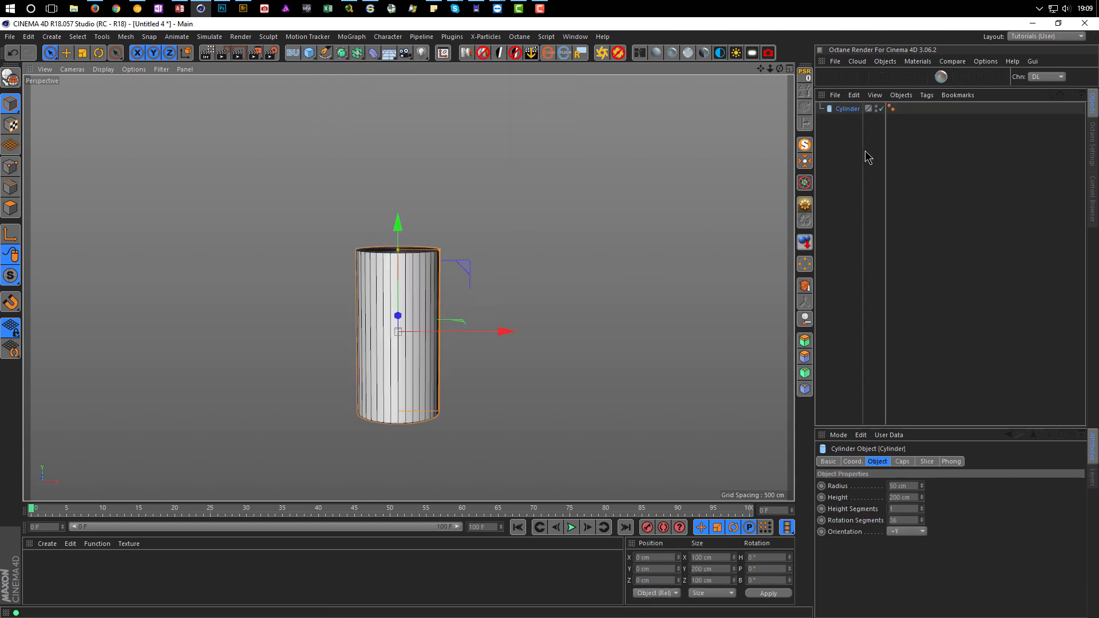
pyautogui.click(917, 498)
pyautogui.write('1')
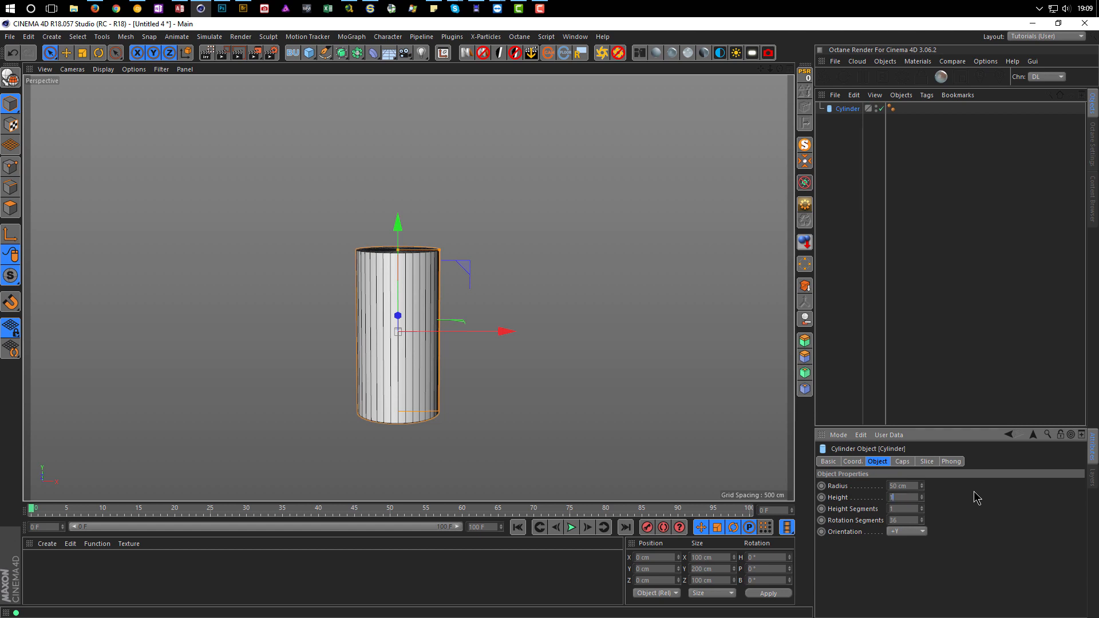
pyautogui.write('50')
pyautogui.press('Return')
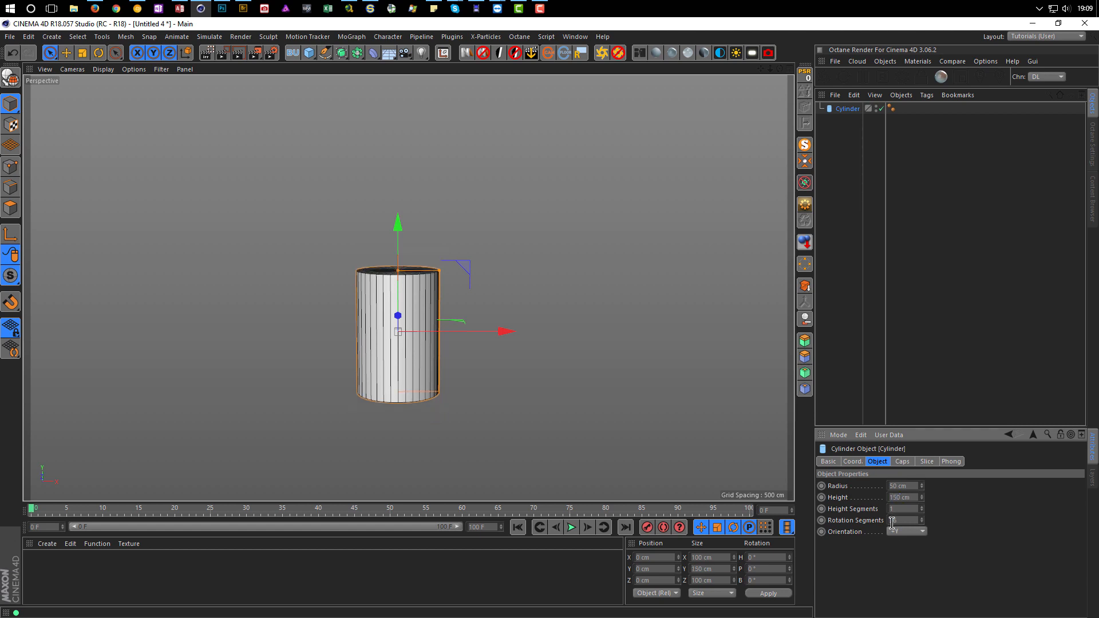
# - Set the cylinder's height segments to 8
pyautogui.scroll(3, 444, 290)
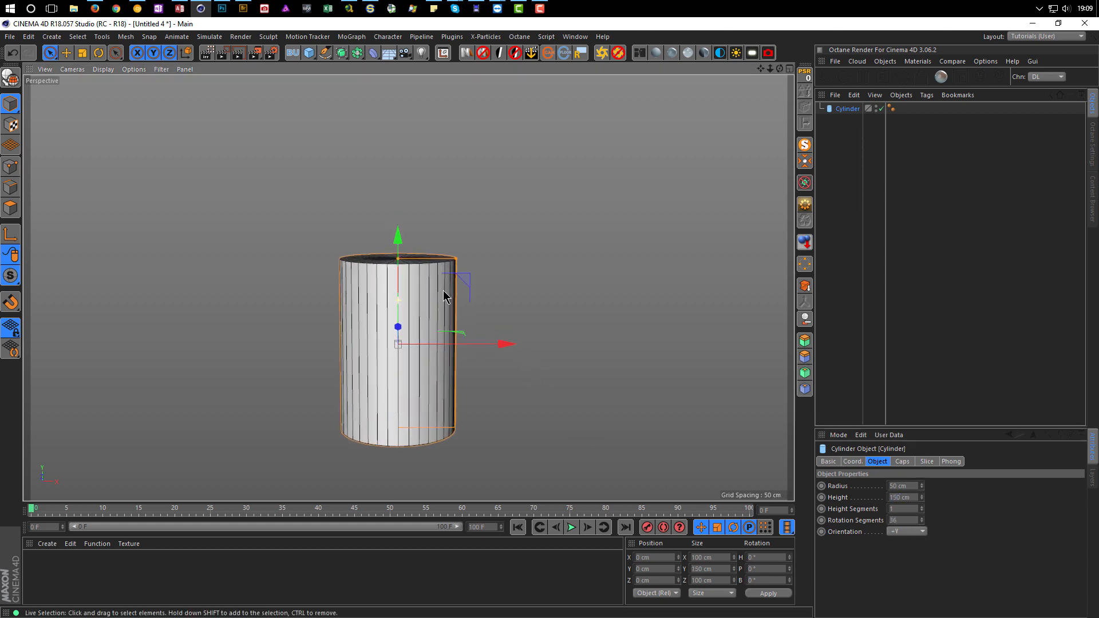
pyautogui.scroll(3, 457, 236)
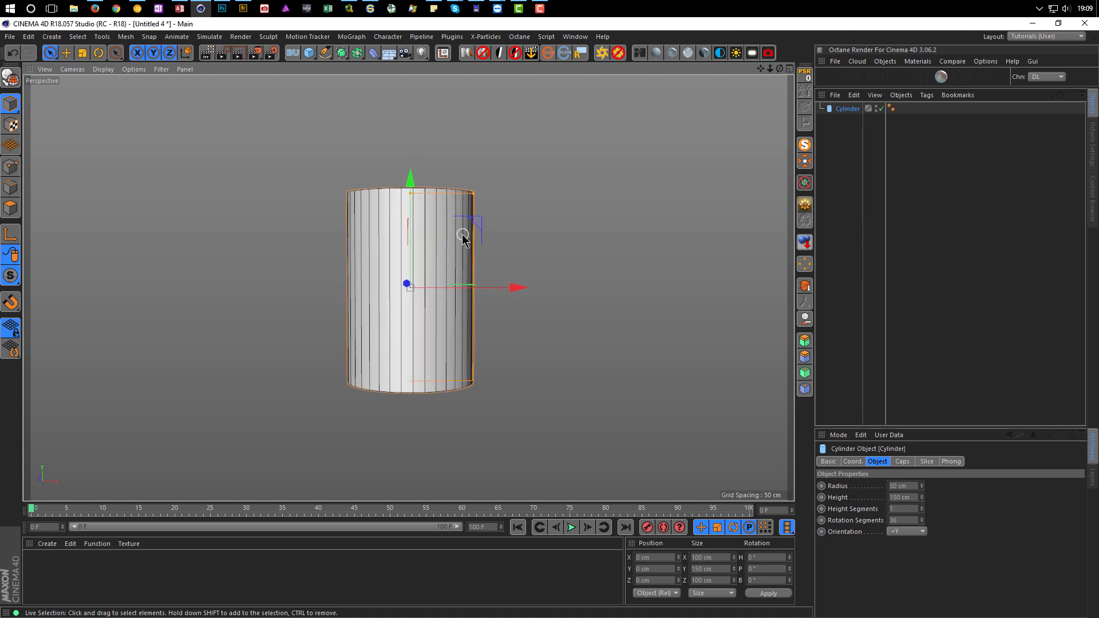
pyautogui.doubleClick(910, 510)
pyautogui.press('Return')
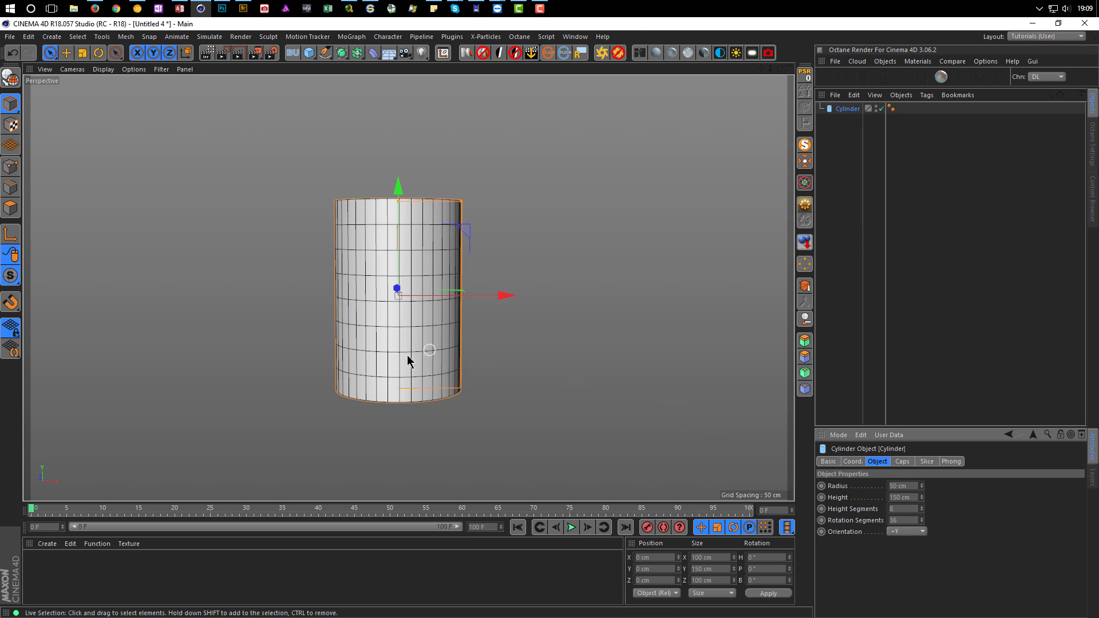
# - Turn off the cylinder's caps so that it is open at both ends
pyautogui.keyDown('alt'); pyautogui.moveTo(407, 231); pyautogui.dragTo(408, 214); pyautogui.keyUp('alt')
pyautogui.keyDown('alt'); pyautogui.moveTo(409, 216); pyautogui.dragTo(429, 217, button='right'); pyautogui.keyUp('alt')
pyautogui.keyDown('alt'); pyautogui.moveTo(429, 218); pyautogui.dragTo(412, 283); pyautogui.keyUp('alt')
pyautogui.keyDown('alt'); pyautogui.moveTo(412, 283); pyautogui.dragTo(440, 269, button='right'); pyautogui.keyUp('alt')
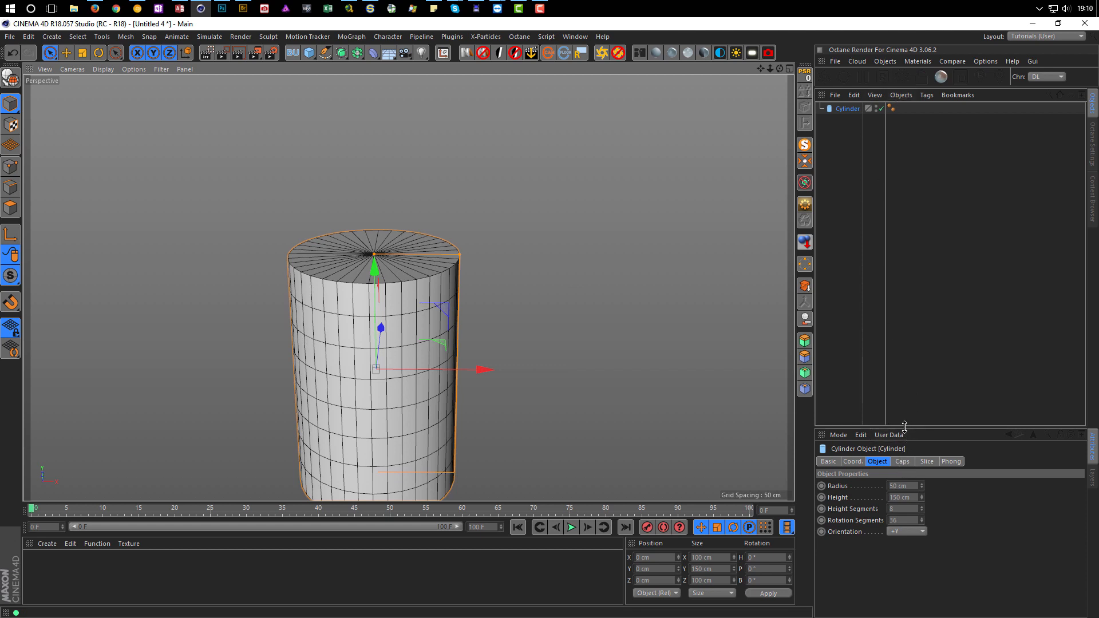
pyautogui.moveTo(905, 426); pyautogui.dragTo(905, 322)
pyautogui.click(903, 358)
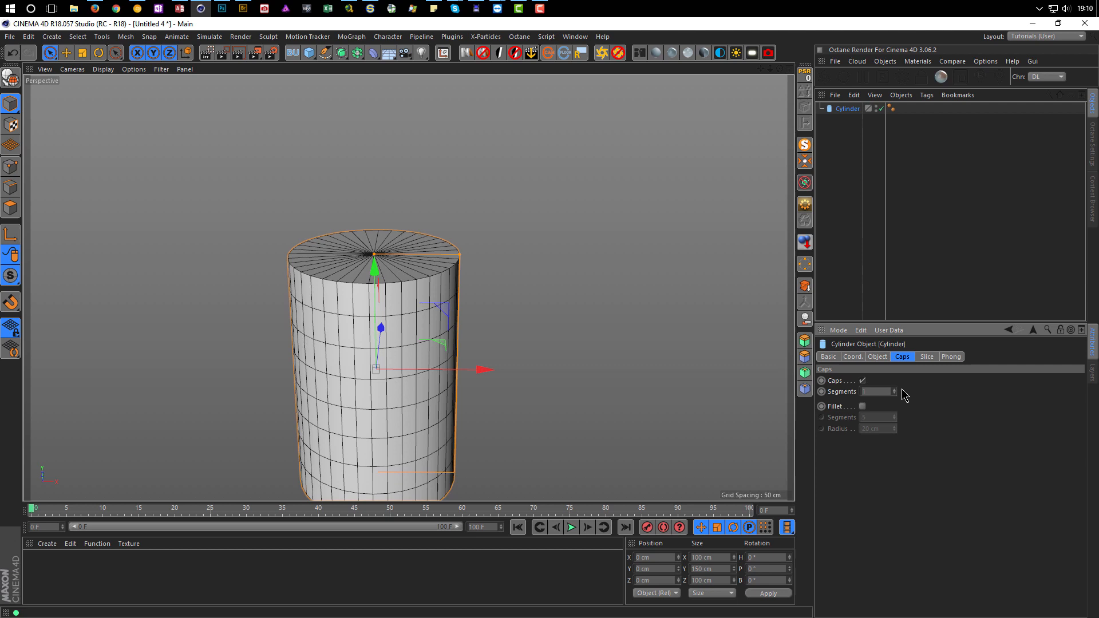
pyautogui.click(863, 381)
pyautogui.keyDown('alt'); pyautogui.moveTo(415, 316); pyautogui.dragTo(437, 297); pyautogui.keyUp('alt')
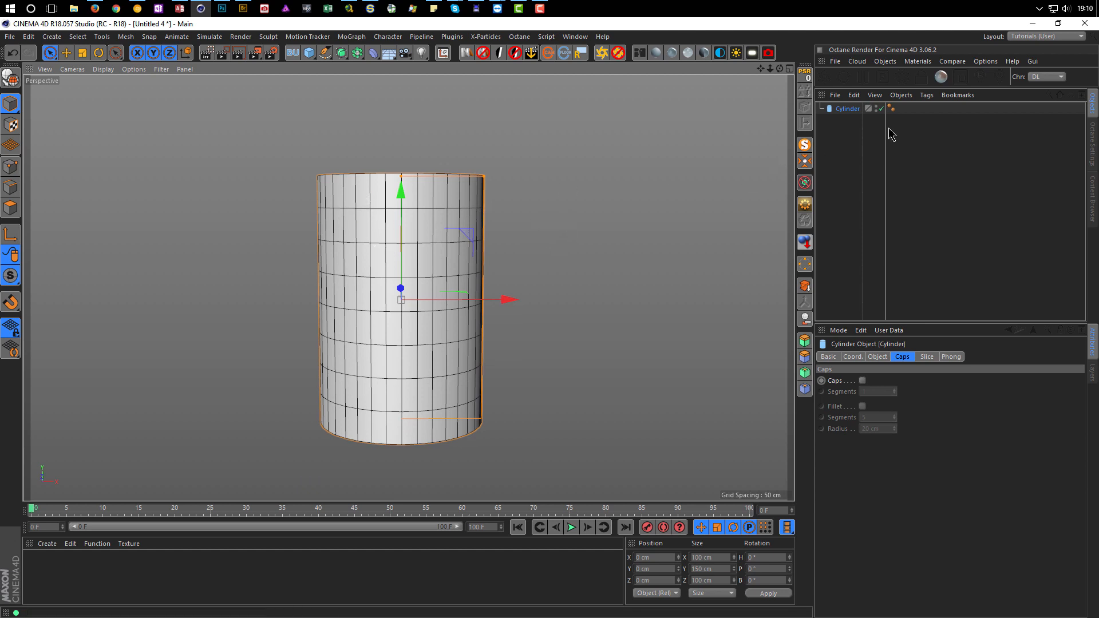
# - Add a Twist deformer as a child of the cylinder and set its angle to about -78°
pyautogui.click(850, 110)
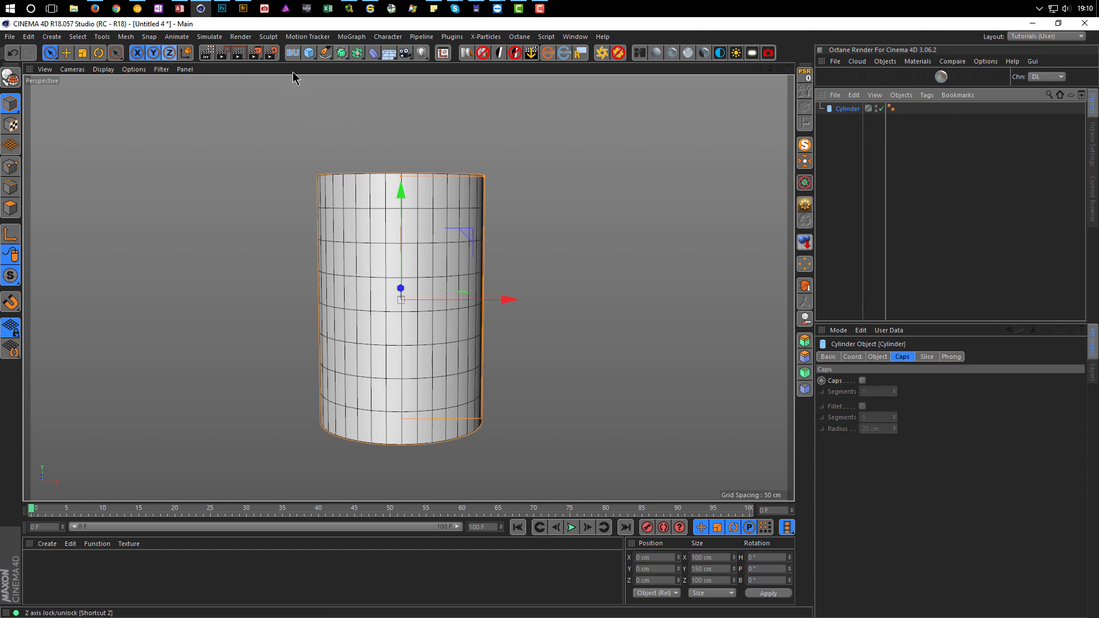
pyautogui.click(376, 54)
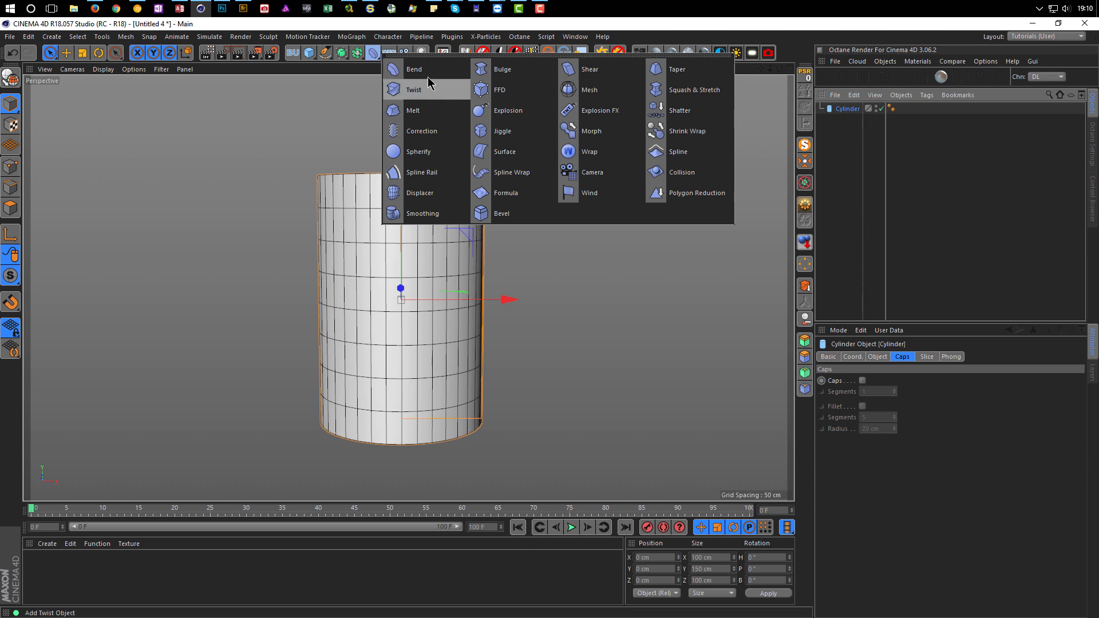
pyautogui.keyDown('shift'); pyautogui.click(413, 92); pyautogui.keyUp('shift')
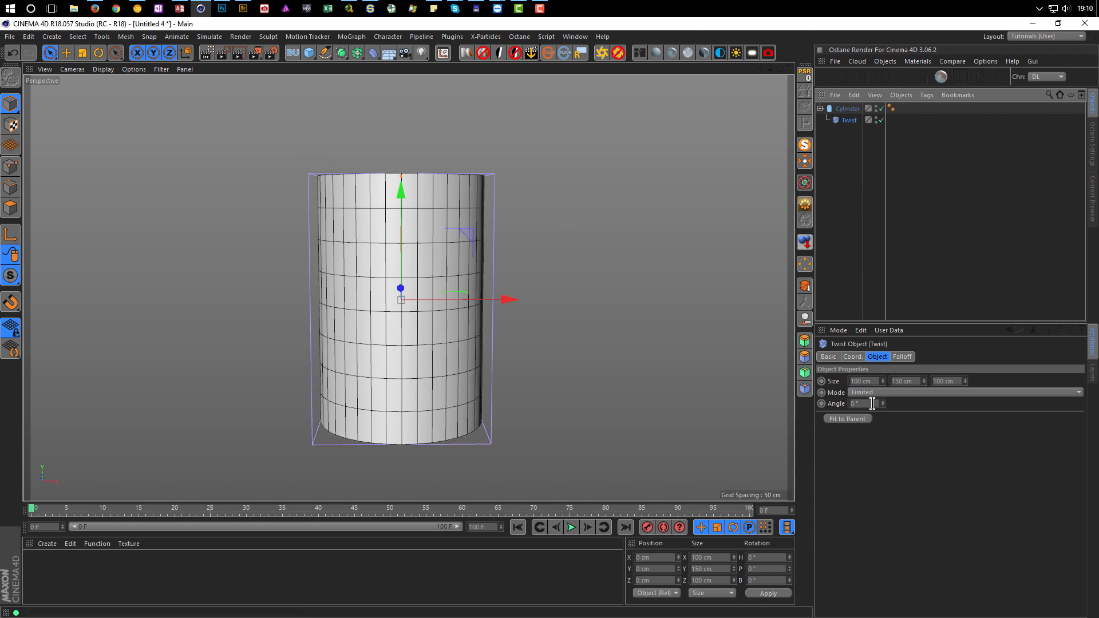
pyautogui.moveTo(883, 404); pyautogui.dragTo(883, 449)
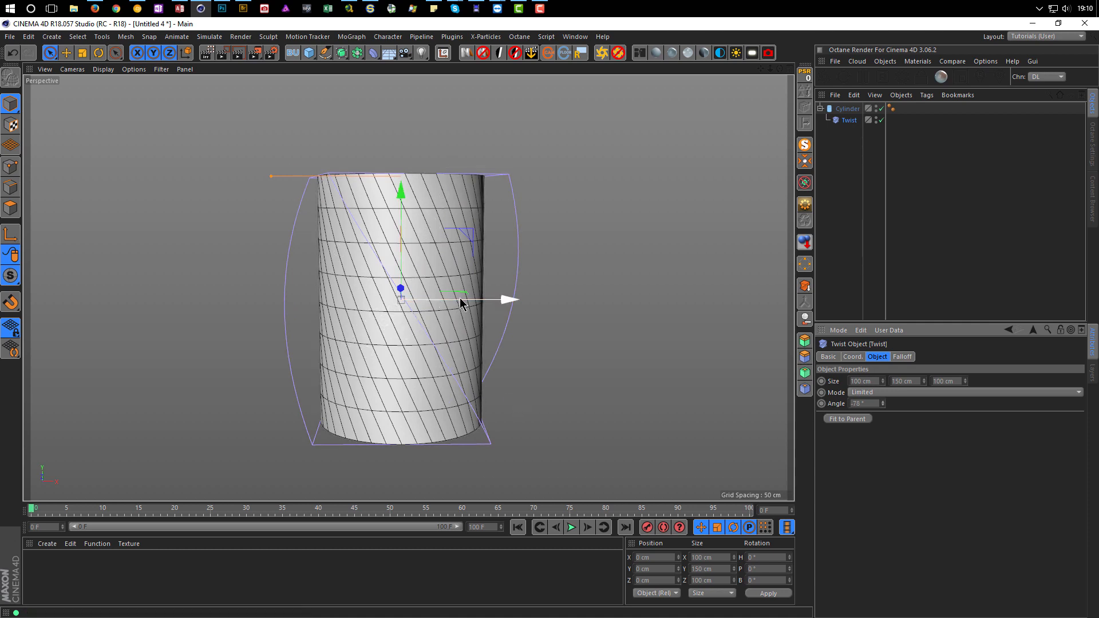
# - Look at the Kuppel.jpg reference photo in the Picture Viewer to compare the dome's twist, and close the viewer
pyautogui.hotkey('shift', 'F8')
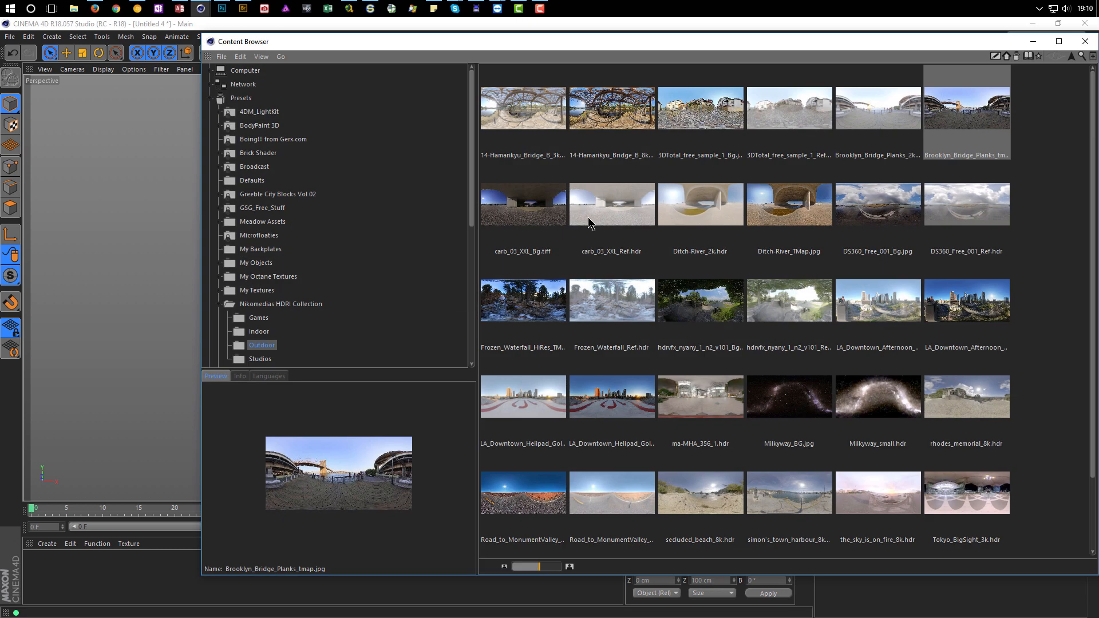
pyautogui.click(1085, 41)
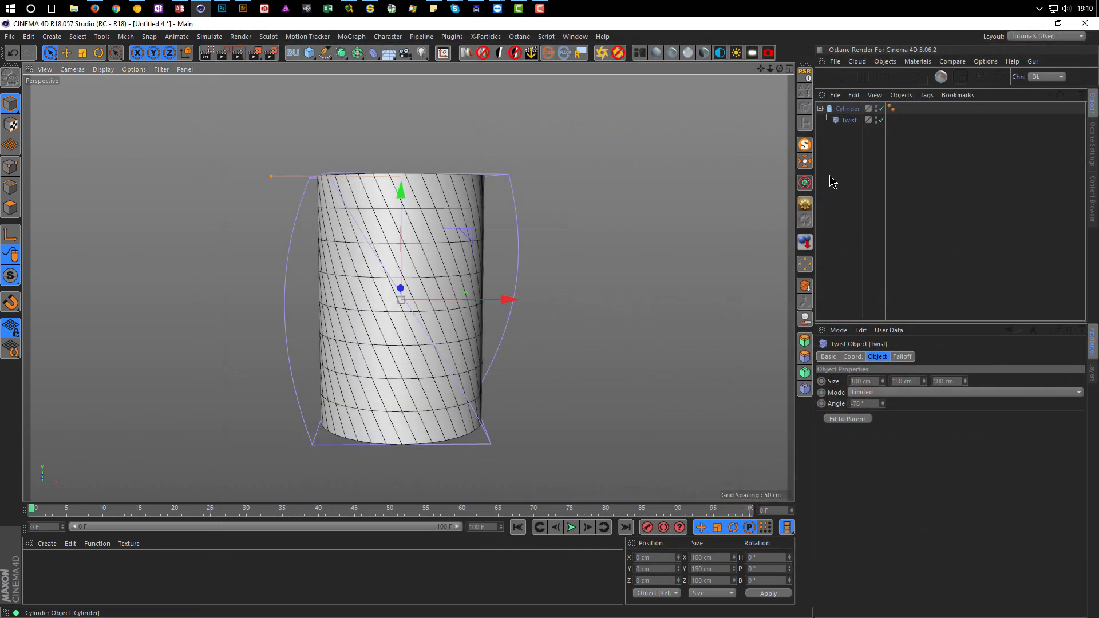
pyautogui.hotkey('shift', 'F6')
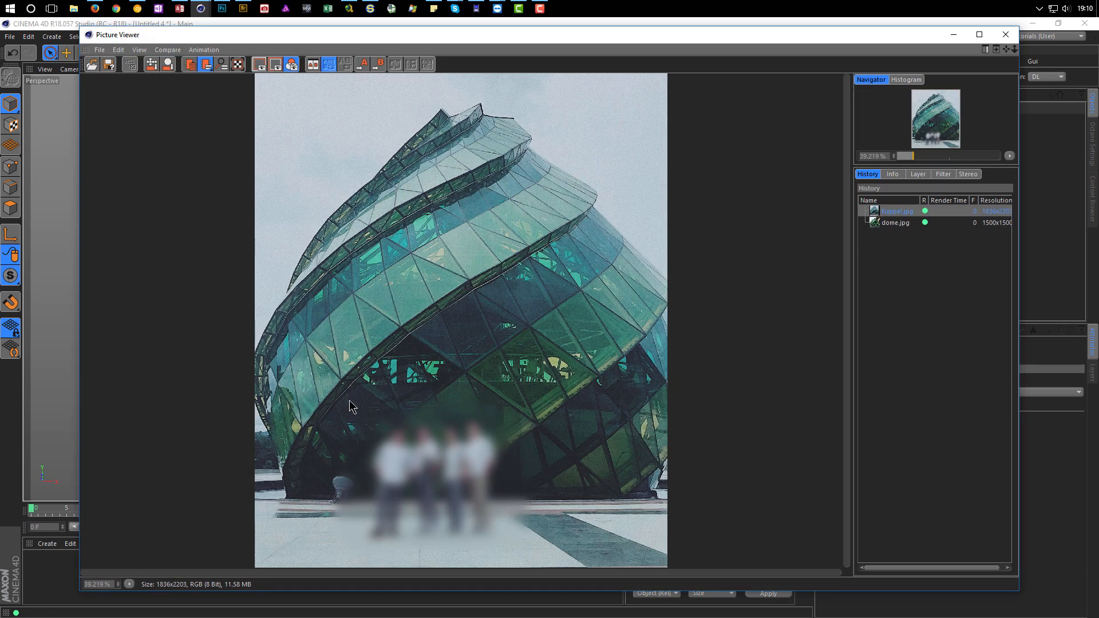
pyautogui.click(1006, 34)
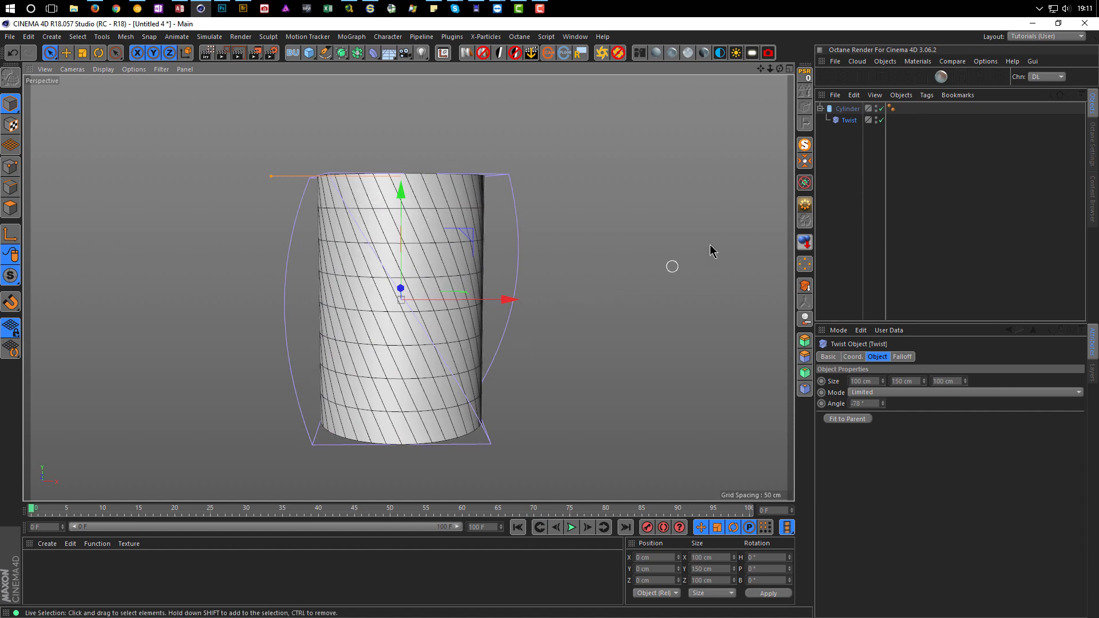
# - Disable the Twist deformer and place a copy of the cylinder with its deformer in a new, hidden backup null
pyautogui.click(881, 120)
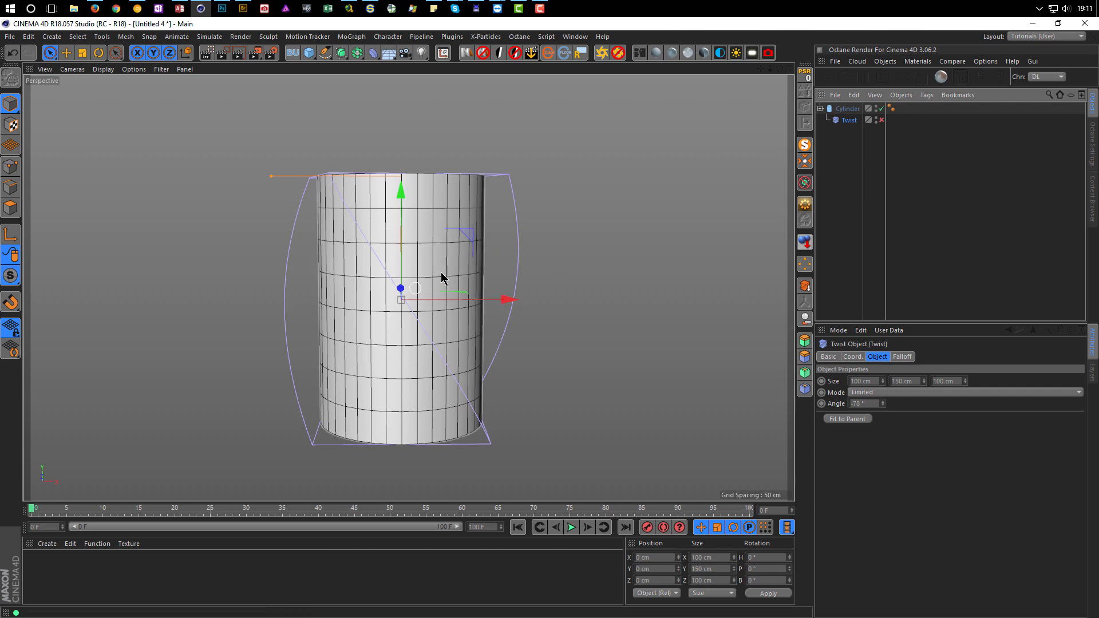
pyautogui.click(849, 109)
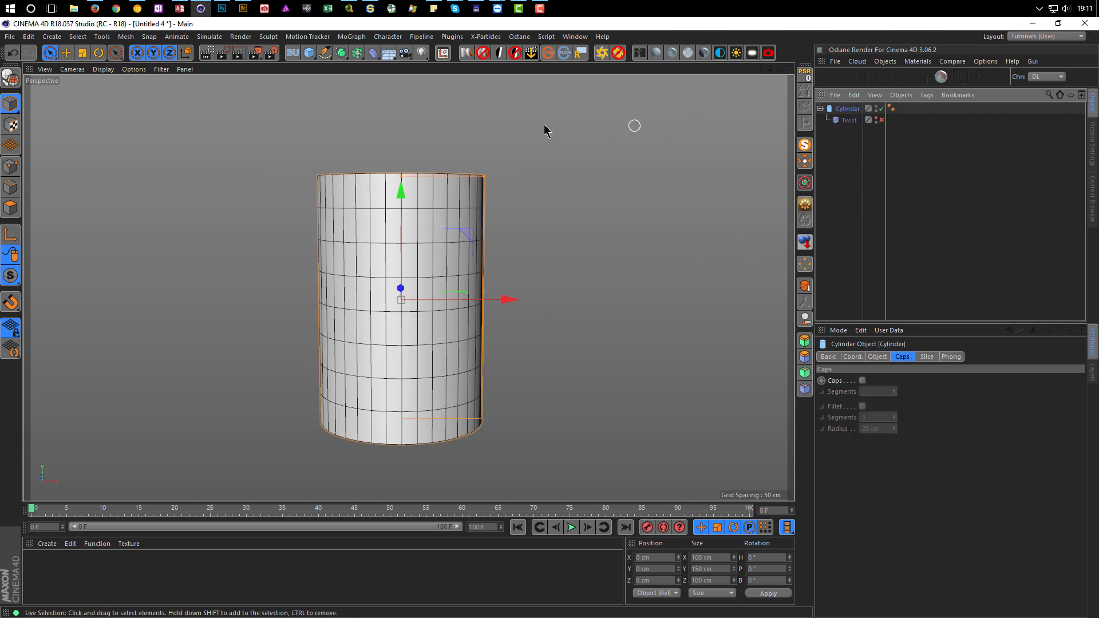
pyautogui.click(293, 53)
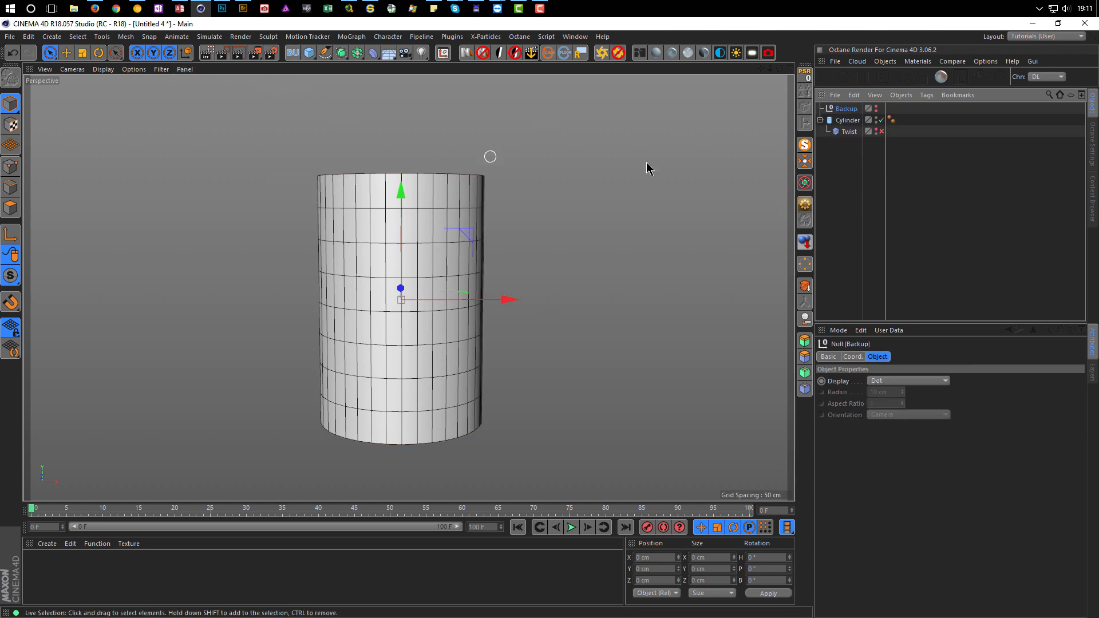
pyautogui.click(848, 121)
pyautogui.keyDown('ctrl'); pyautogui.moveTo(848, 122); pyautogui.dragTo(851, 109); pyautogui.keyUp('ctrl')
pyautogui.click(856, 132)
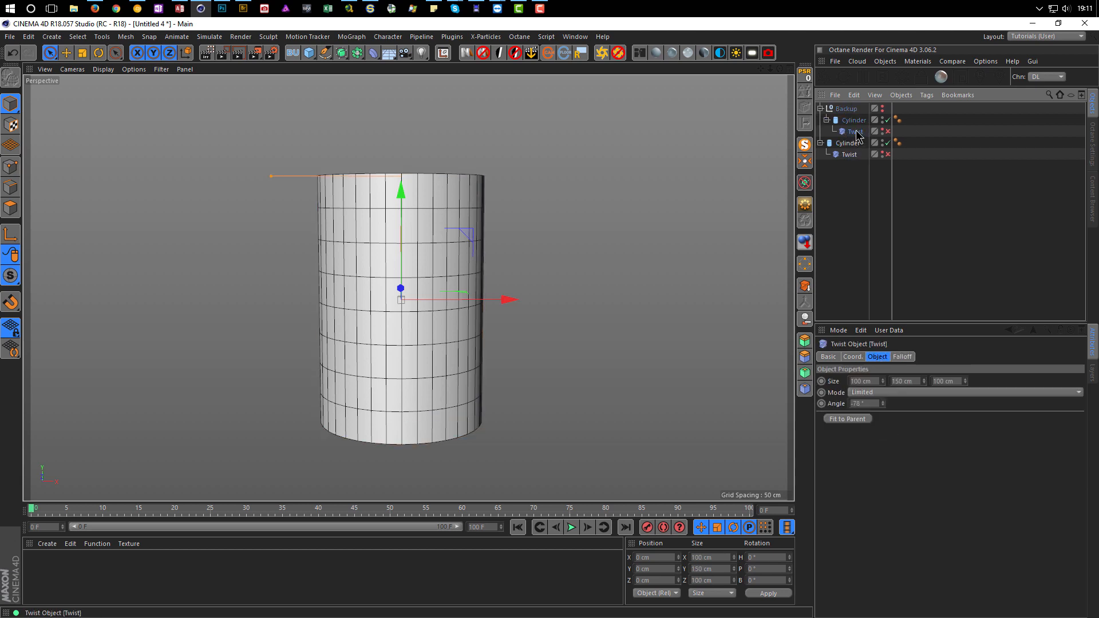
pyautogui.click(821, 109)
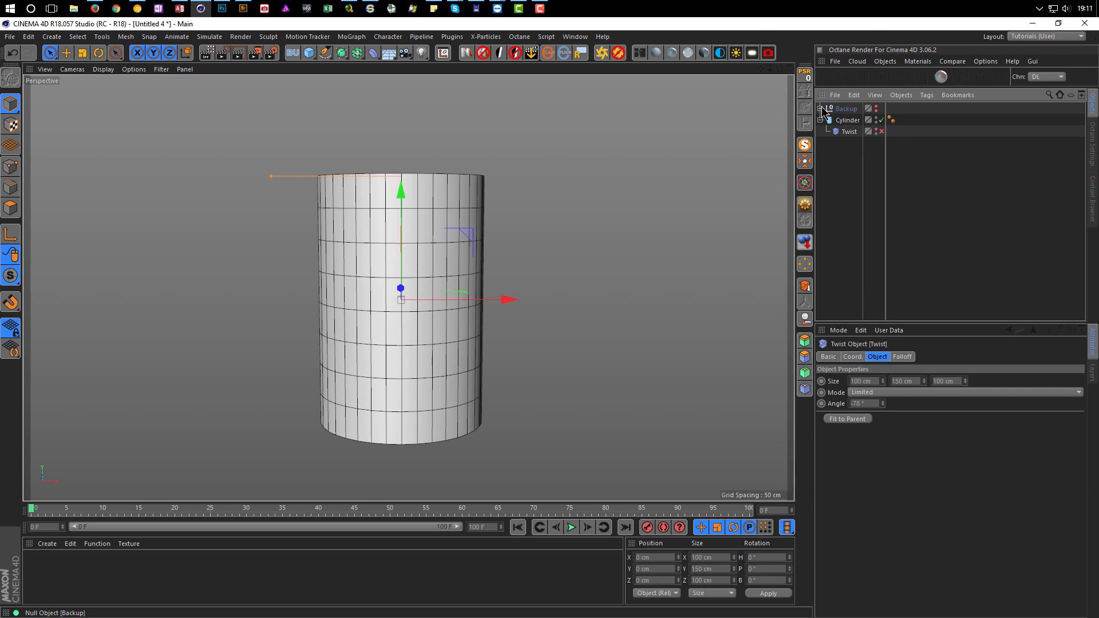
# - Convert the working cylinder outside the backup null to an editable polygon object
pyautogui.click(848, 120)
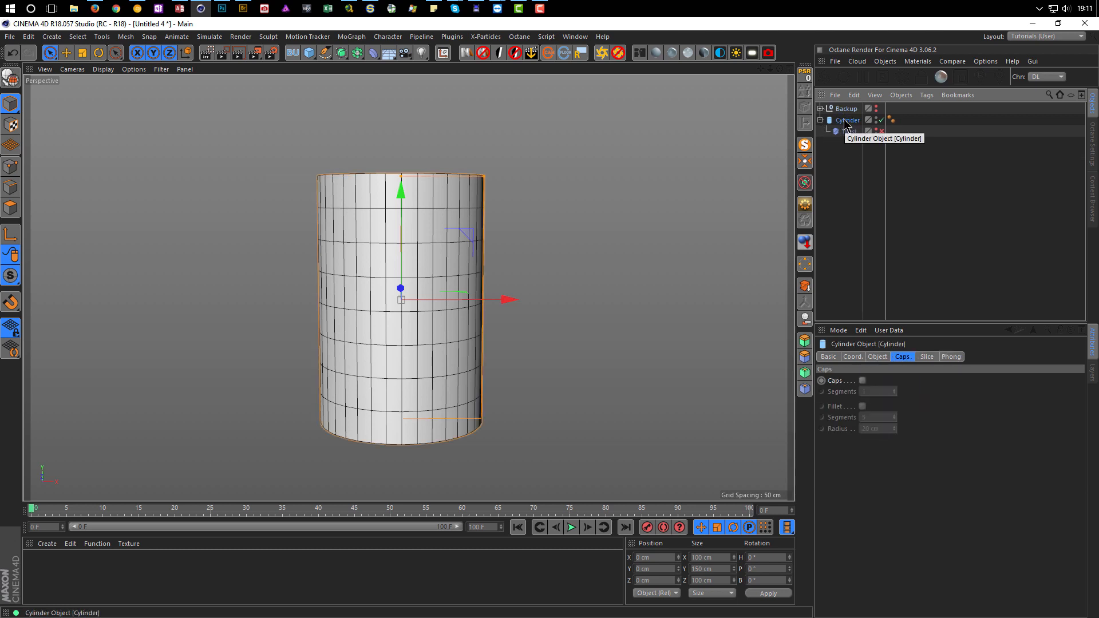
pyautogui.press('c')
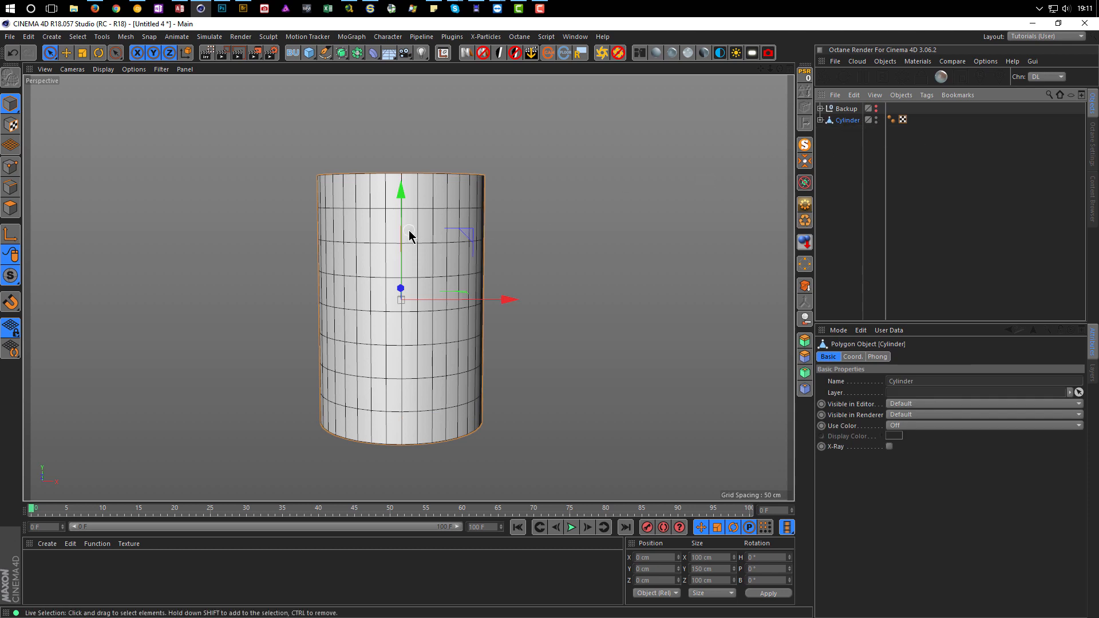
pyautogui.keyDown('alt'); pyautogui.moveTo(420, 227); pyautogui.dragTo(397, 155); pyautogui.keyUp('alt')
pyautogui.keyDown('alt'); pyautogui.moveTo(449, 238); pyautogui.dragTo(471, 266); pyautogui.keyUp('alt')
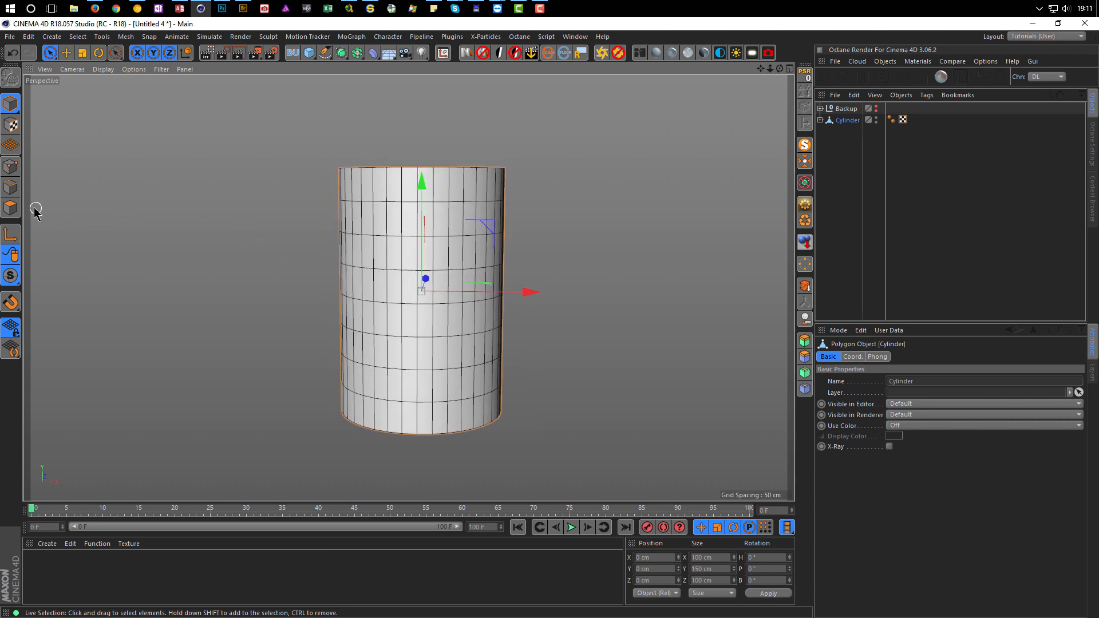
# - Bevel all of the cylinder's points with Limit enabled and a 13 cm offset to create a diamond grid
pyautogui.click(10, 167)
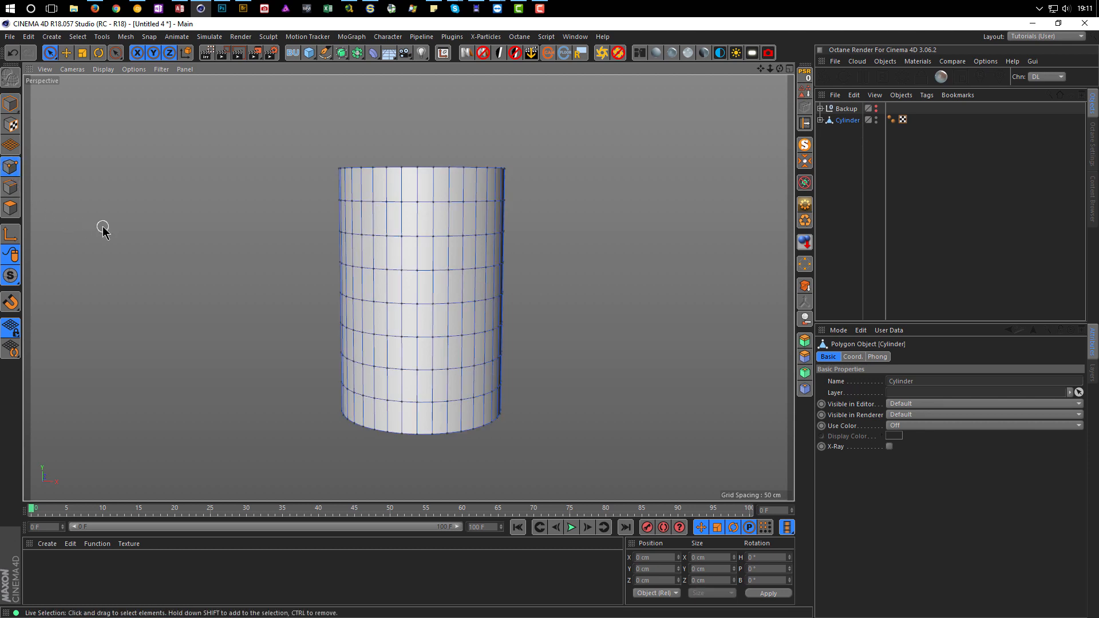
pyautogui.hotkey('ctrl', 'a')
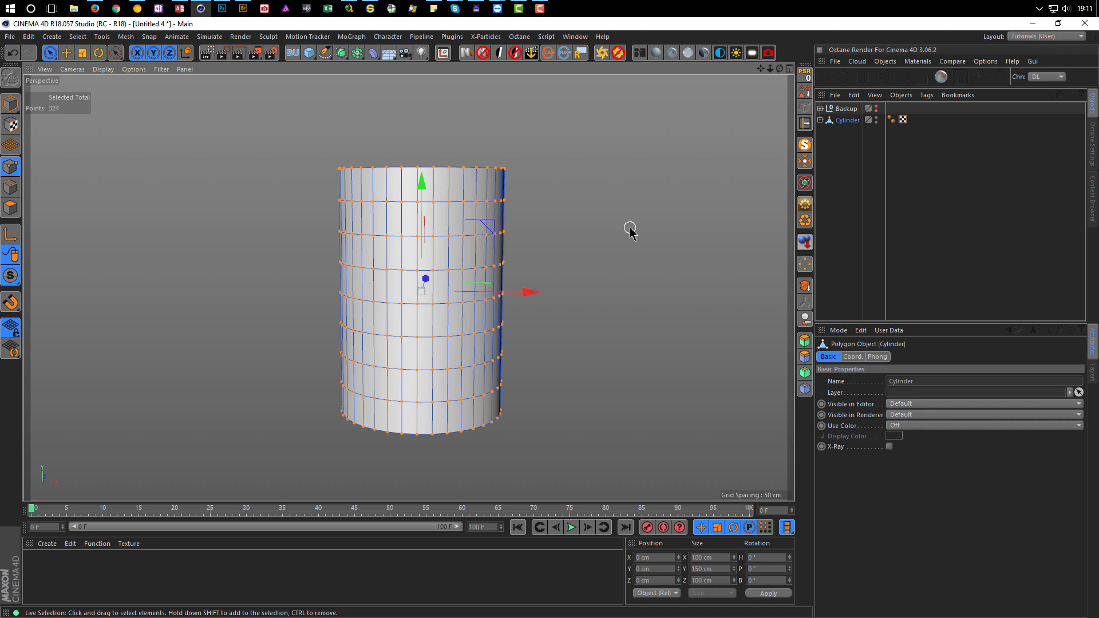
pyautogui.press('m')
pyautogui.press('s')
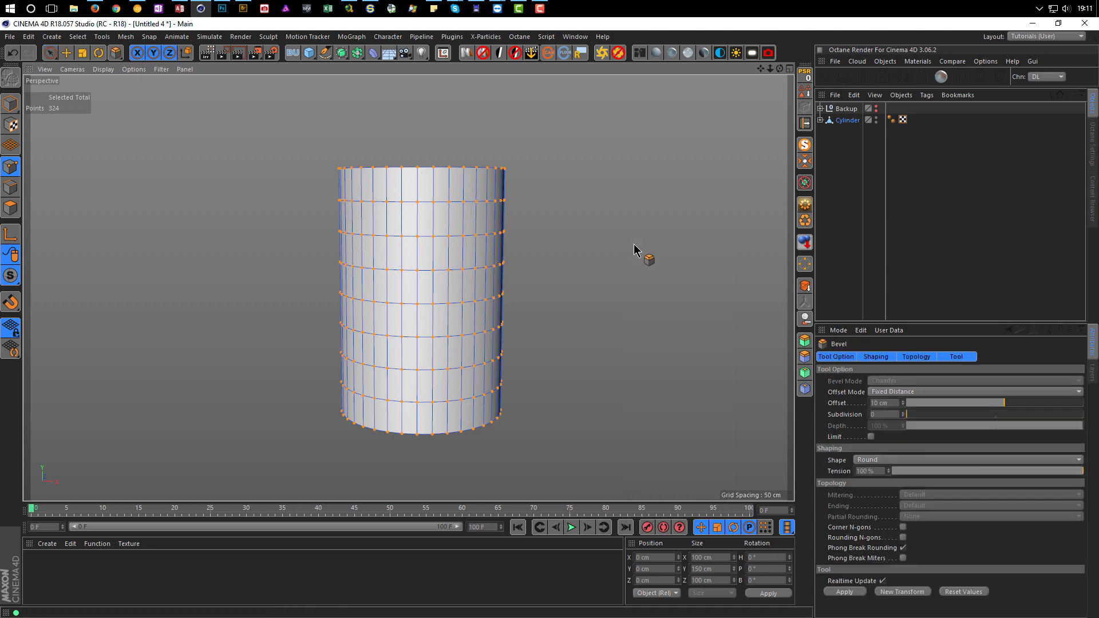
pyautogui.moveTo(883, 322); pyautogui.dragTo(894, 229)
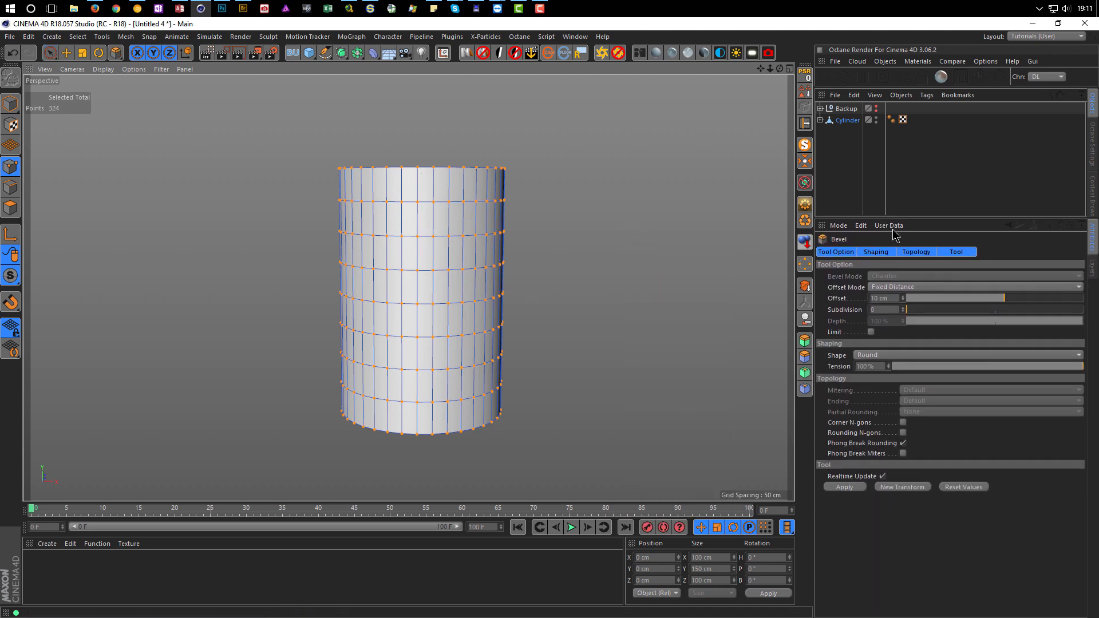
pyautogui.click(893, 298)
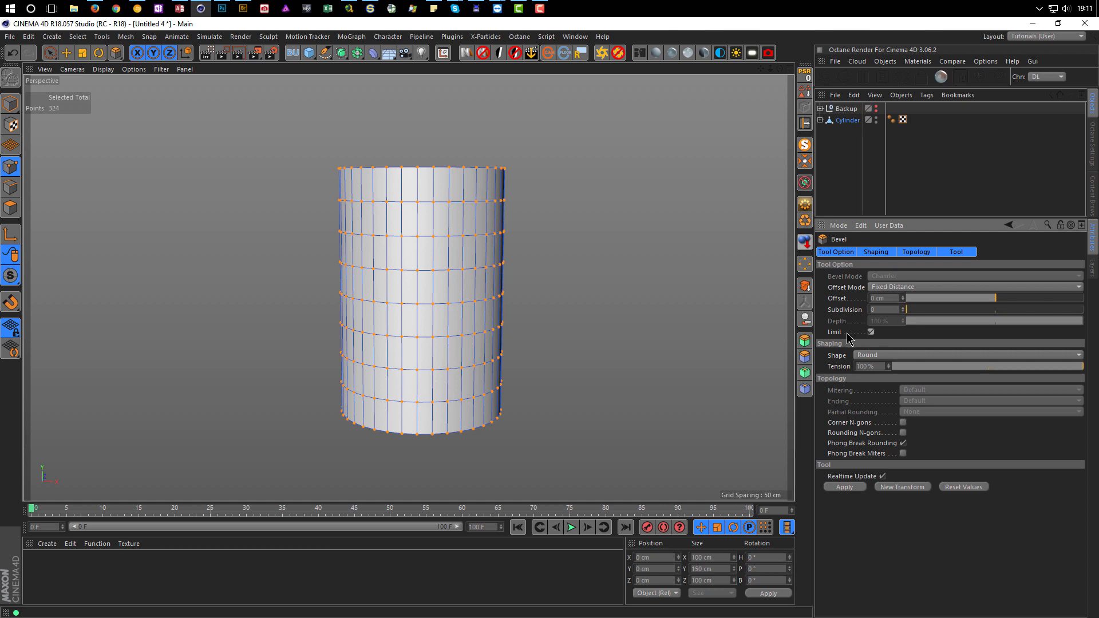
pyautogui.moveTo(570, 308); pyautogui.dragTo(581, 308)
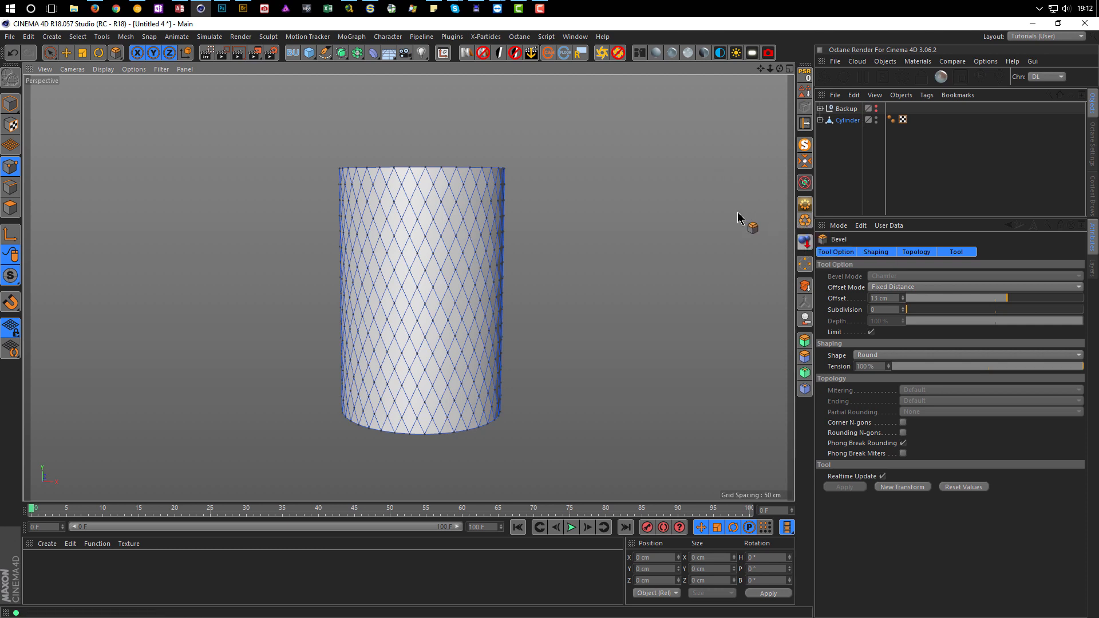
# - Optimize the bevelled cylinder's points and return to Model mode
pyautogui.rightClick(686, 212)
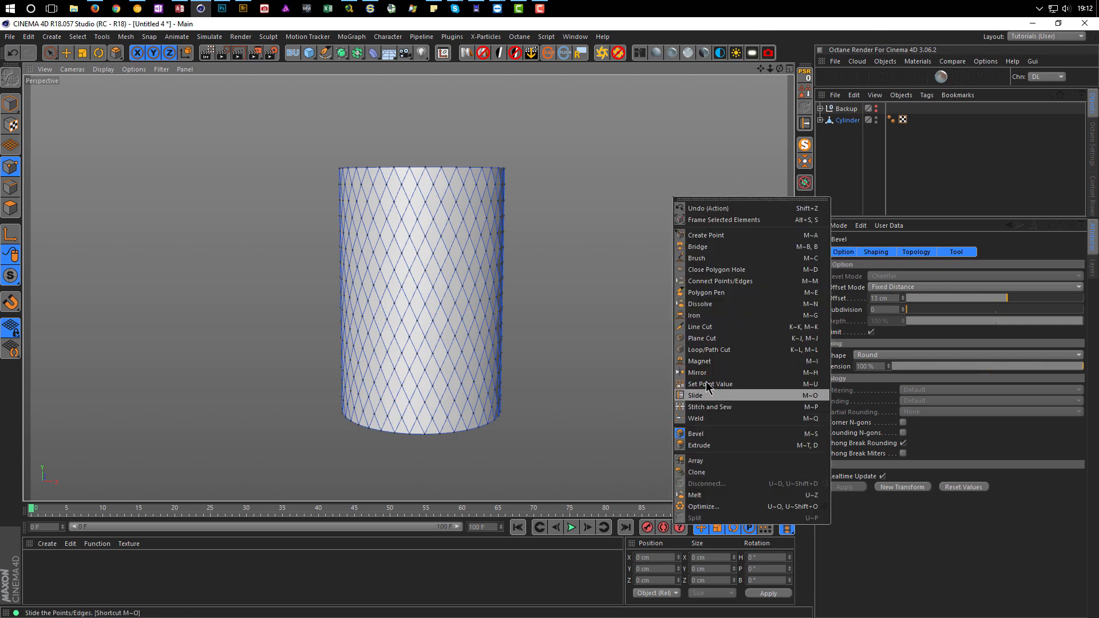
pyautogui.click(696, 508)
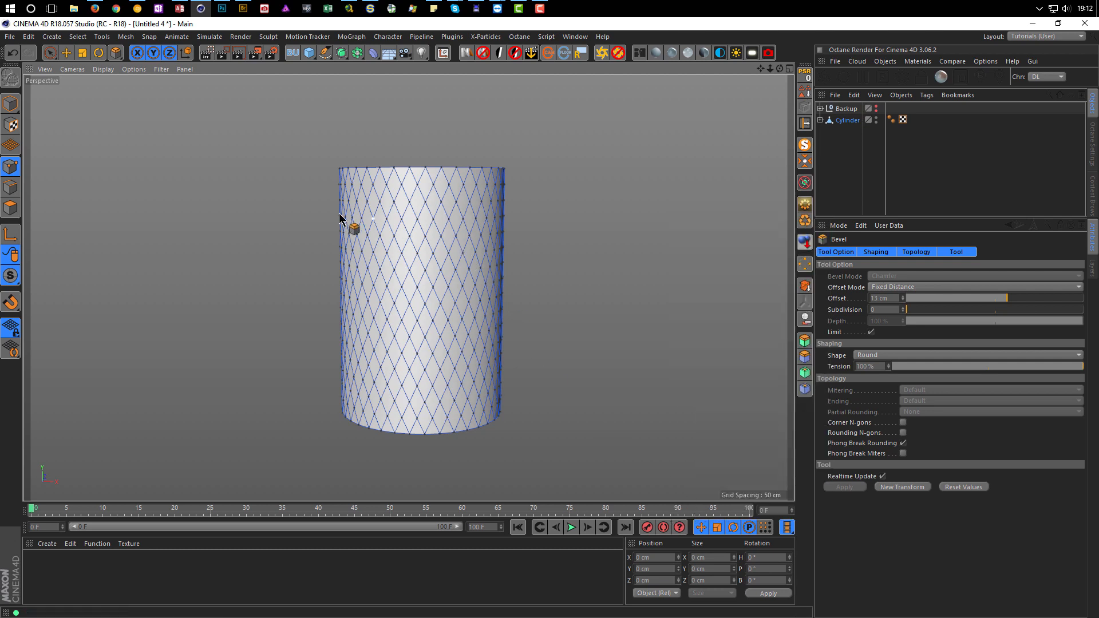
pyautogui.click(10, 102)
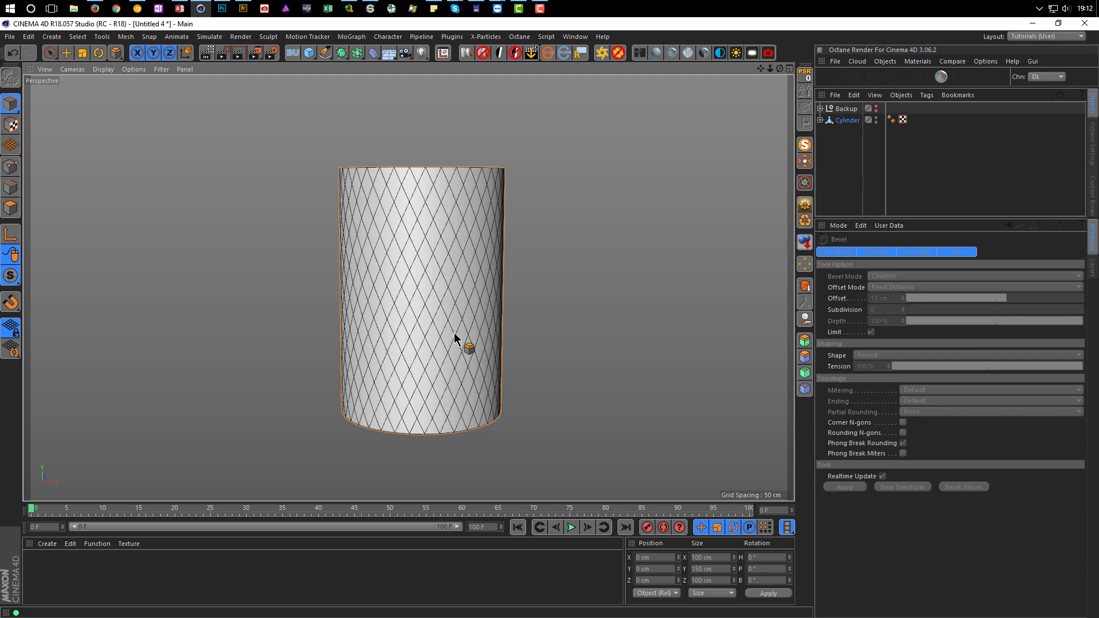
# - Enable the cylinder's Twist deformer and set its angle to 65°
pyautogui.click(821, 120)
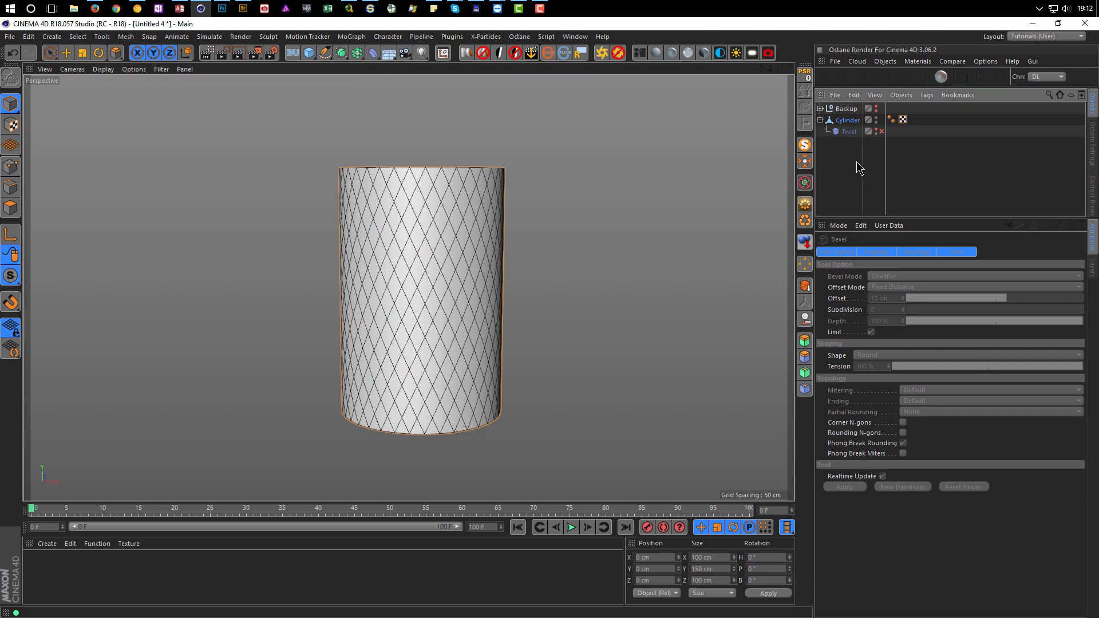
pyautogui.click(884, 132)
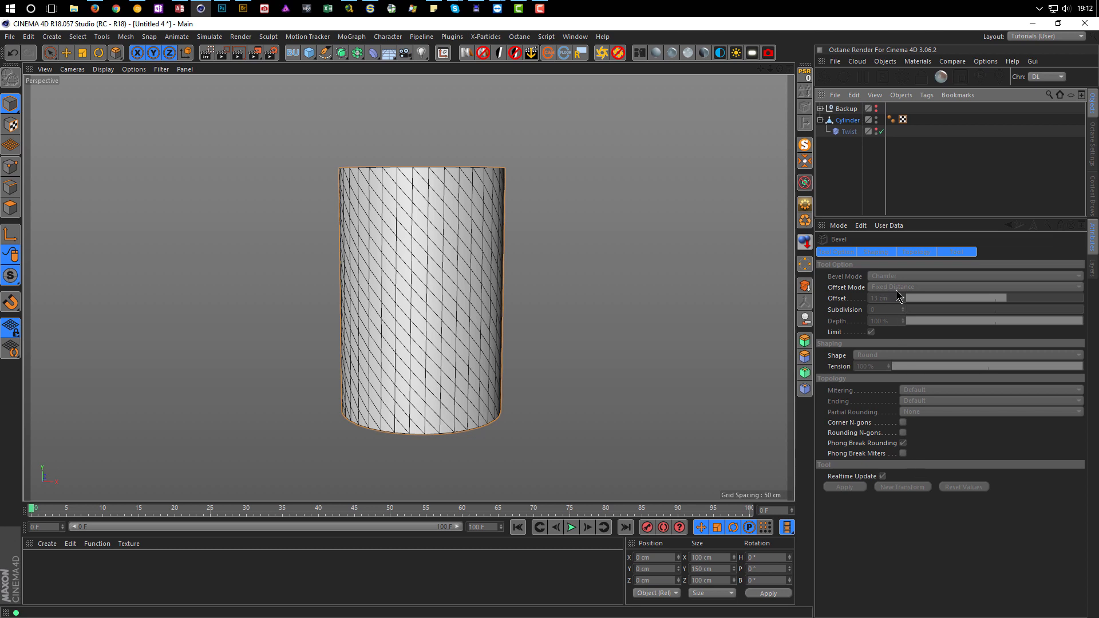
pyautogui.click(851, 134)
pyautogui.moveTo(883, 298); pyautogui.dragTo(964, 299)
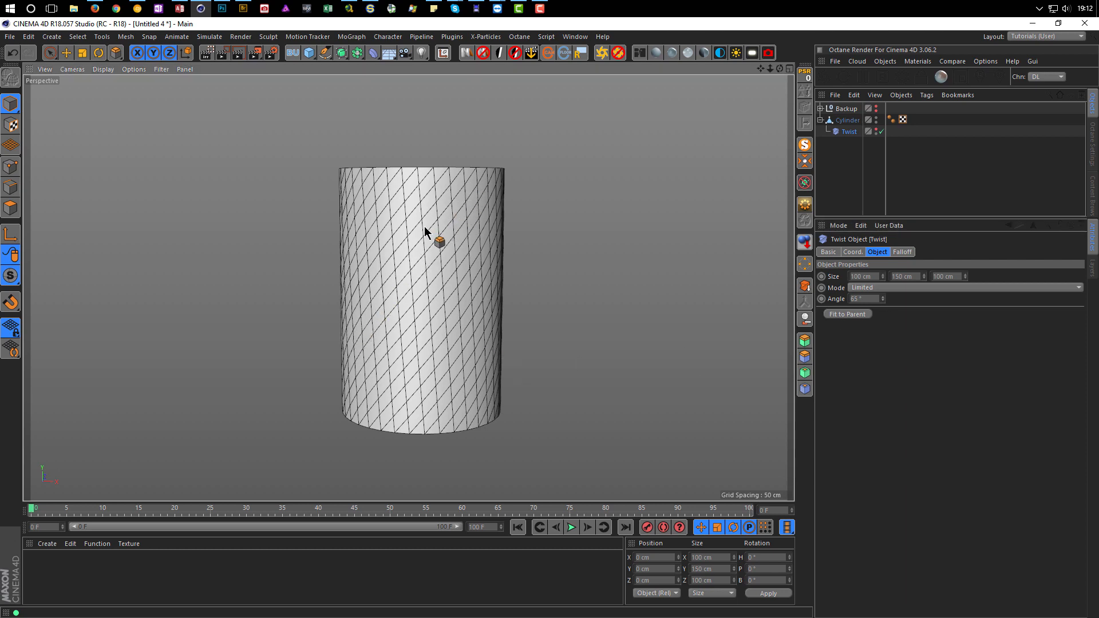
# - Try a Twist angle of 70°, and settle on an angle of 60°
pyautogui.click(871, 299)
pyautogui.write('70')
pyautogui.press('Return')
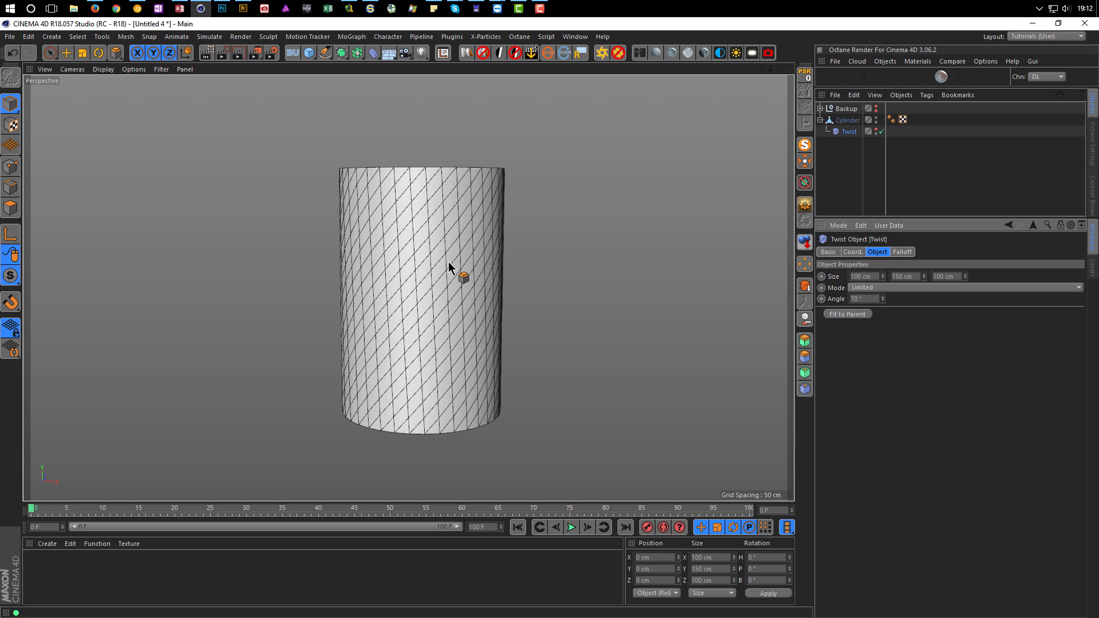
pyautogui.moveTo(441, 233)
pyautogui.keyDown('alt'); pyautogui.mouseDown()
pyautogui.moveTo(491, 221)
pyautogui.moveTo(475, 234)
pyautogui.moveTo(458, 226)
pyautogui.mouseUp(); pyautogui.keyUp('alt')
pyautogui.click(863, 301)
pyautogui.write('60')
pyautogui.press('Return')
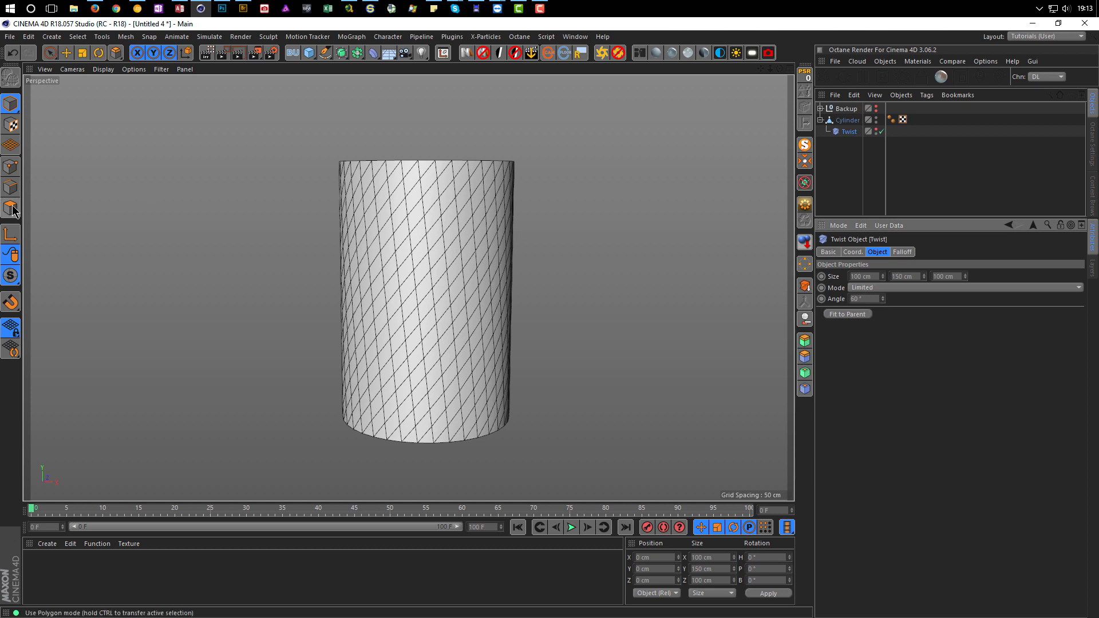
# - Inspect the cylinder's untwisted mesh in Polygon mode, and return to Model mode with the cylinder selected
pyautogui.moveTo(20, 205); pyautogui.dragTo(420, 171)
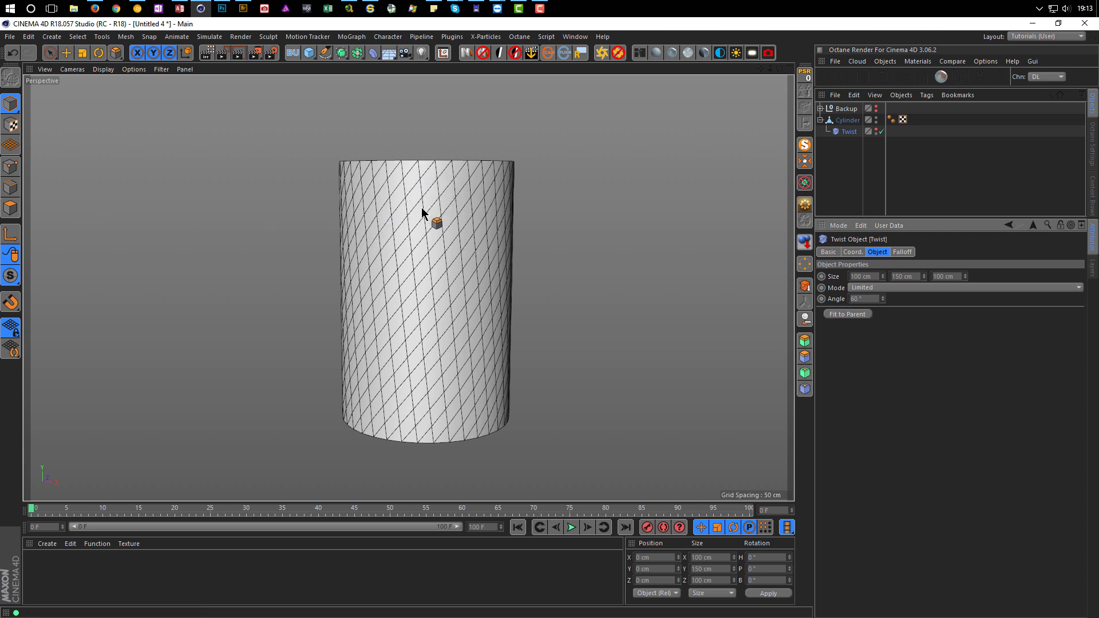
pyautogui.moveTo(471, 196); pyautogui.dragTo(444, 253)
pyautogui.moveTo(415, 212); pyautogui.dragTo(12, 109)
pyautogui.click(12, 207)
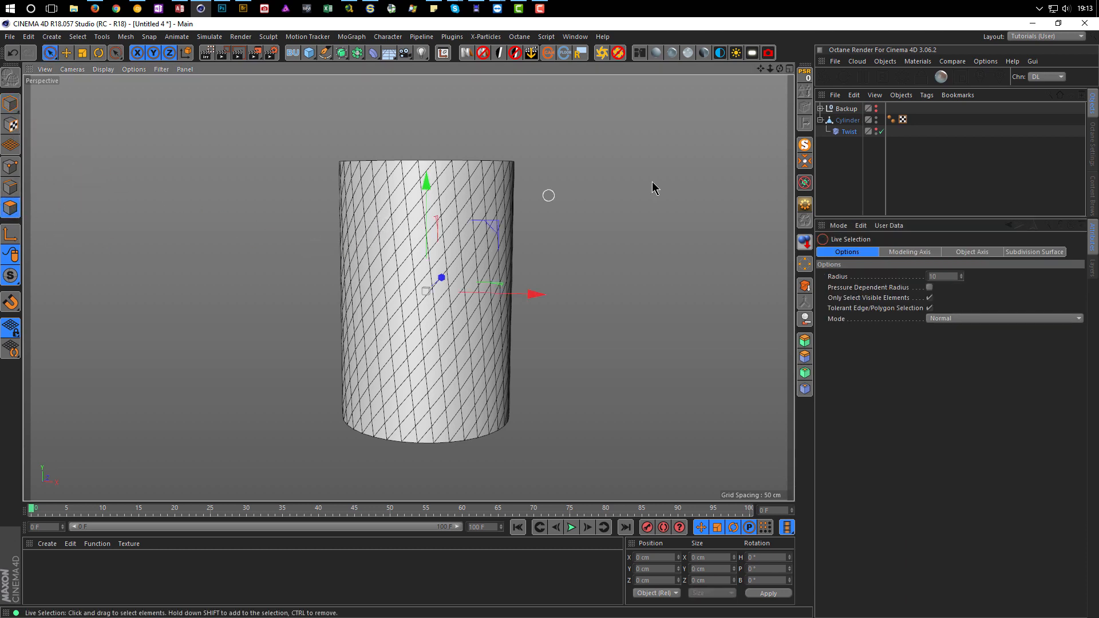
pyautogui.click(849, 120)
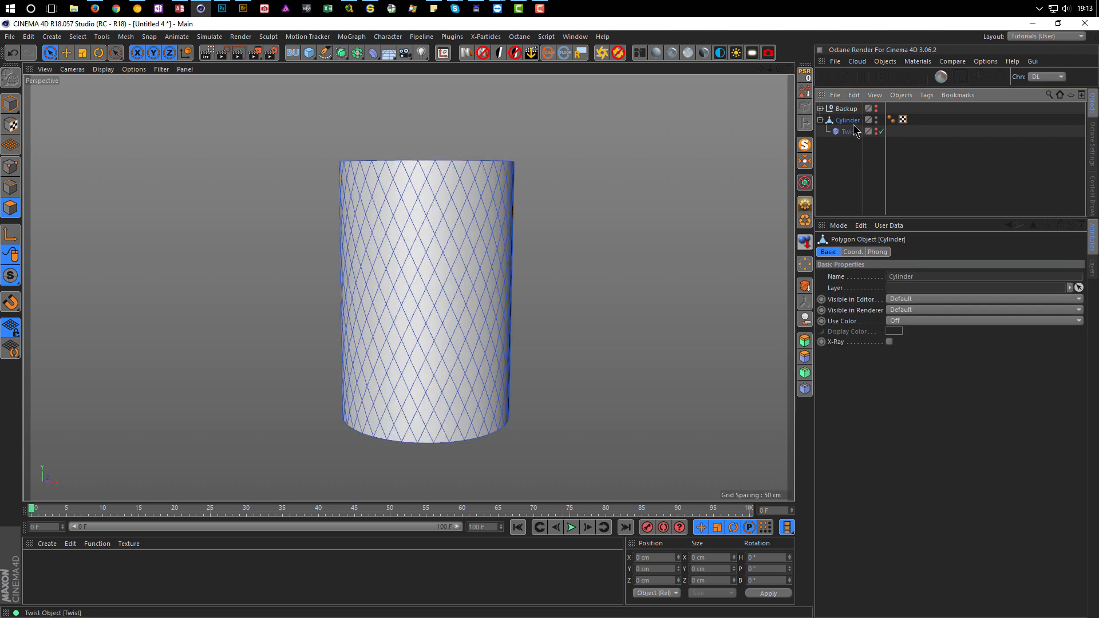
pyautogui.click(12, 105)
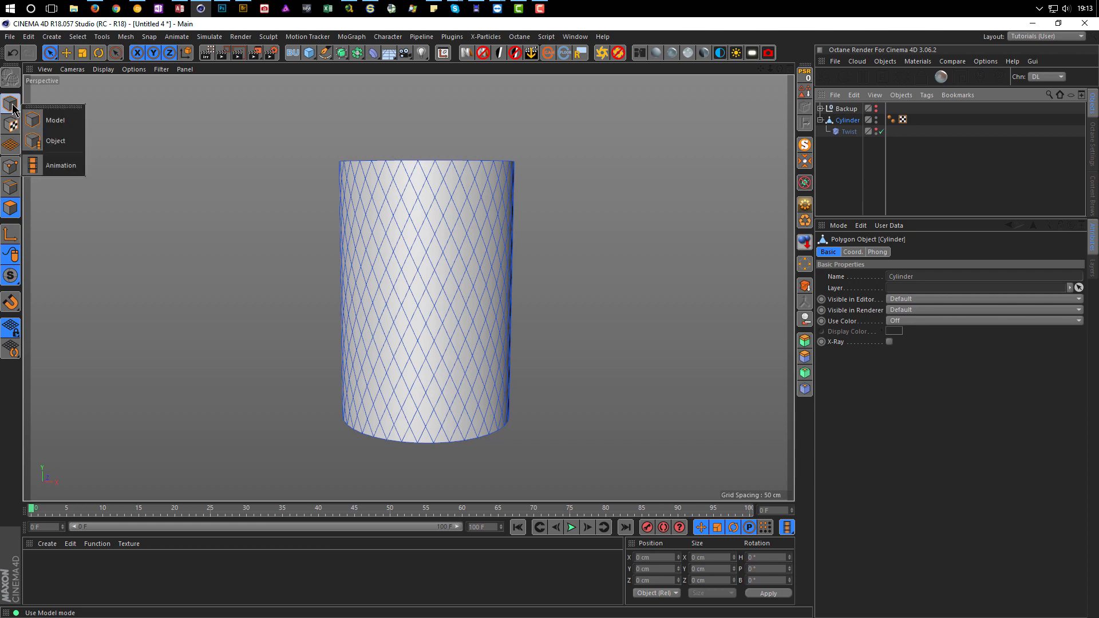
pyautogui.click(51, 120)
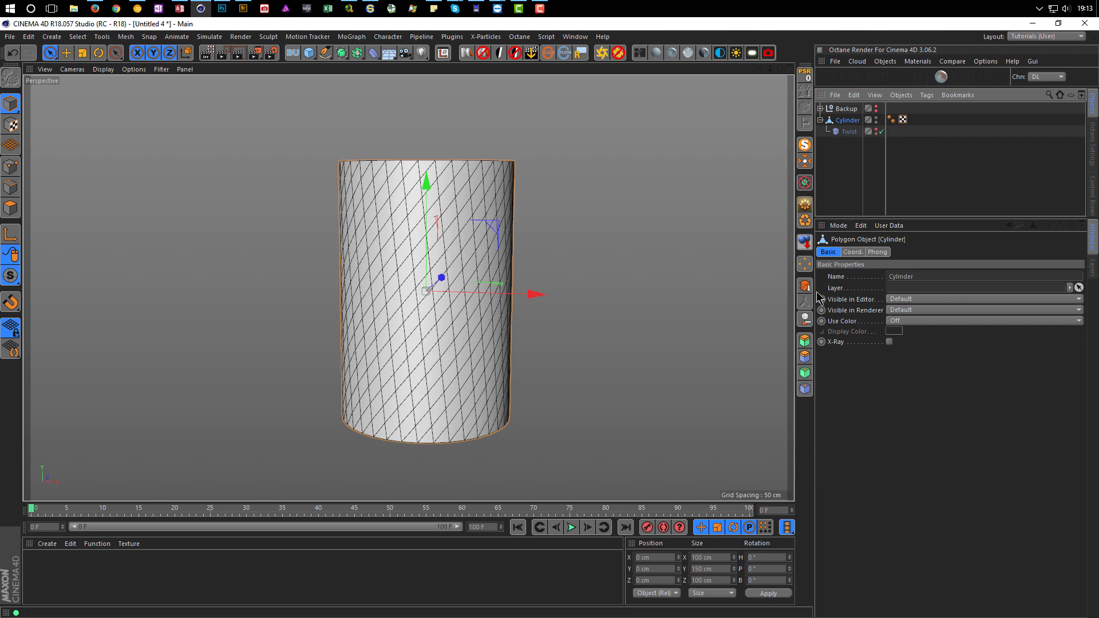
# - Bake the twisted cylinder with Current State to Object, and move the original with its Twist disabled into the Backup null
pyautogui.rightClick(849, 121)
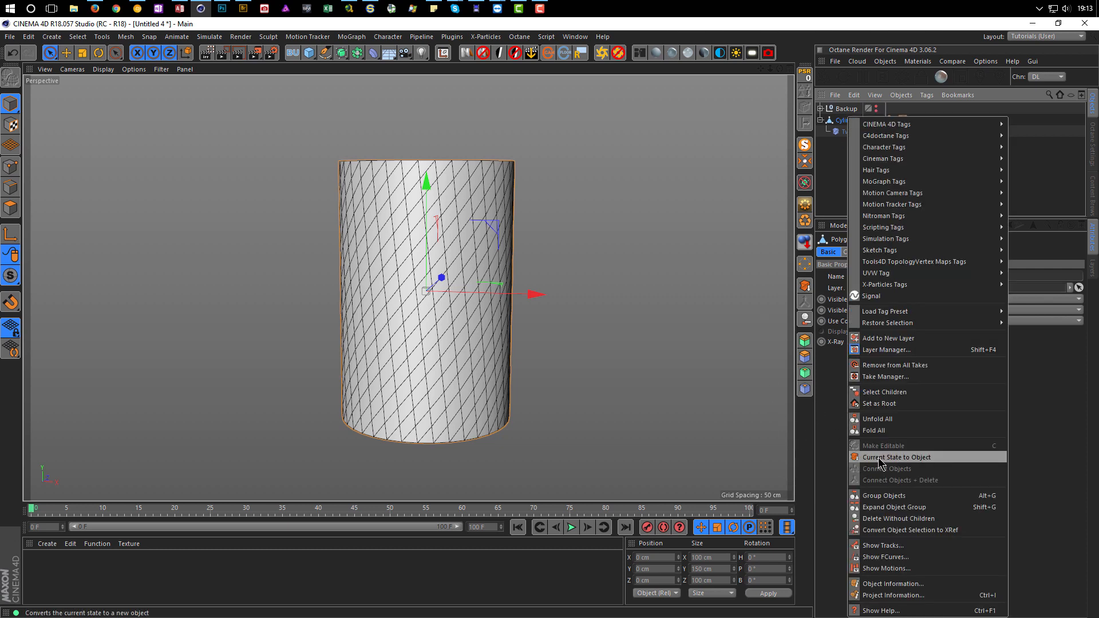
pyautogui.click(881, 458)
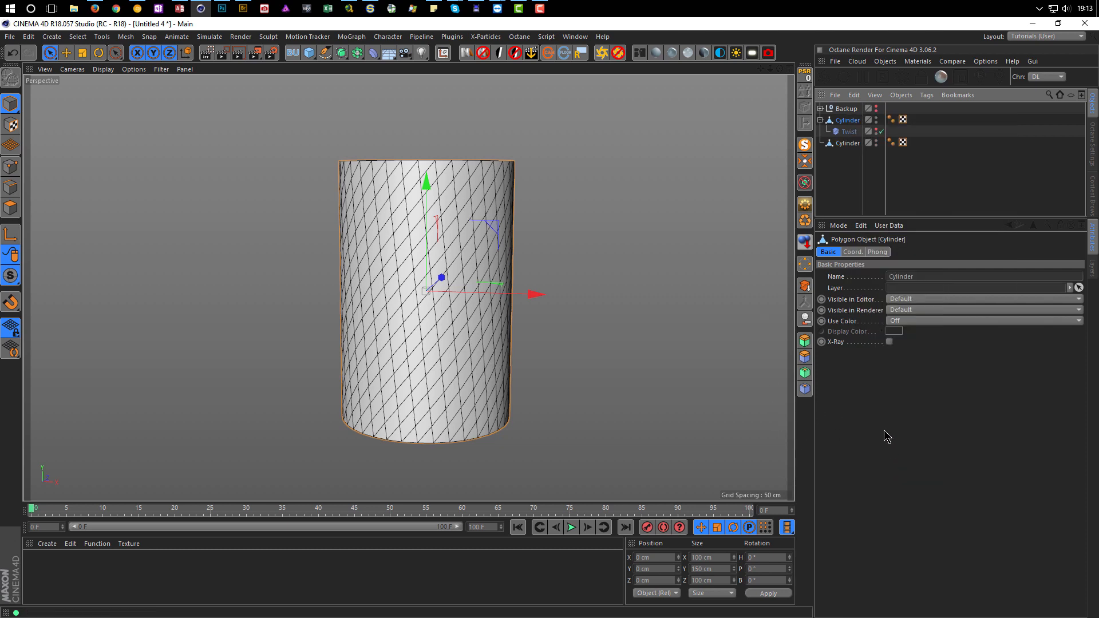
pyautogui.click(882, 132)
pyautogui.moveTo(851, 121); pyautogui.dragTo(842, 108)
pyautogui.click(821, 109)
pyautogui.click(847, 120)
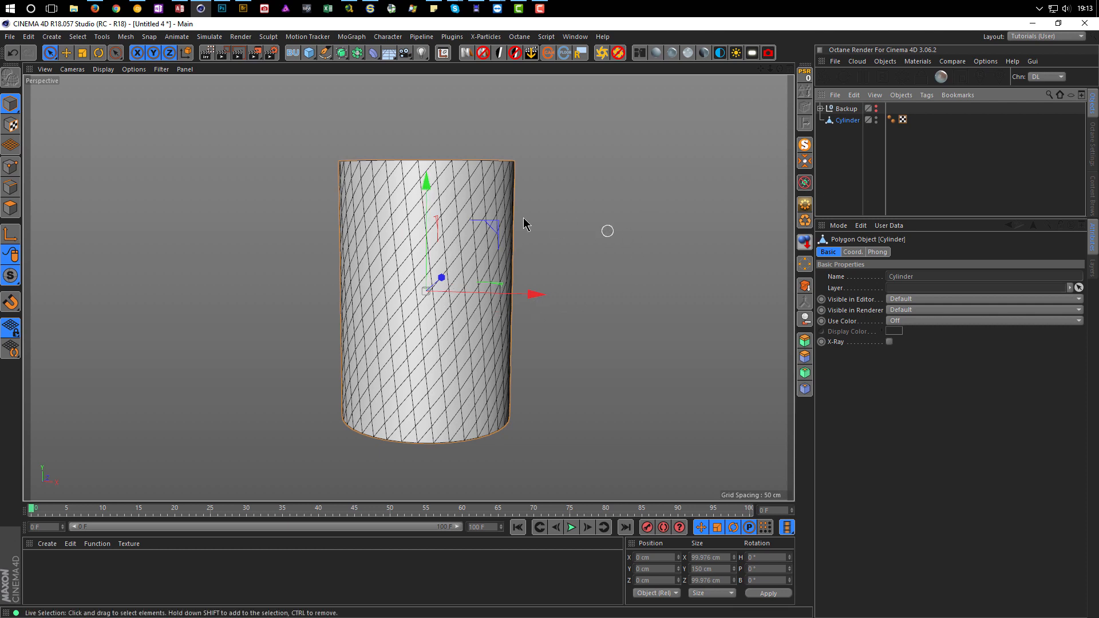
# - Try selecting a diagonal strip of polygons near the baked cylinder's upper rim in Polygon mode, and clear the selection
pyautogui.click(11, 208)
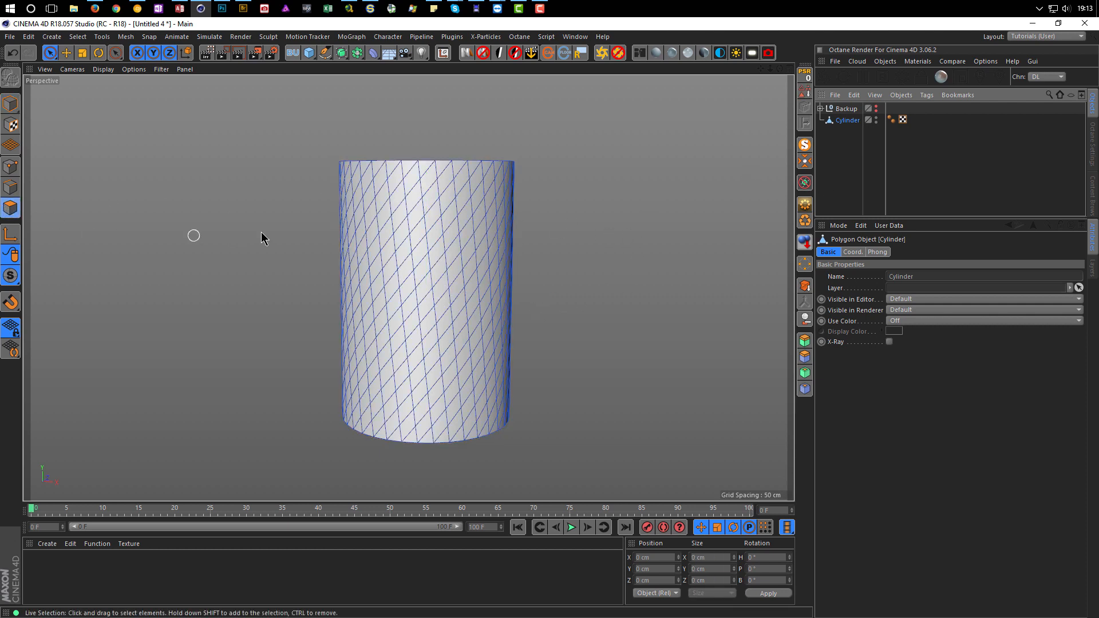
pyautogui.click(425, 177)
pyautogui.moveTo(424, 177)
pyautogui.mouseDown()
pyautogui.moveTo(434, 166)
pyautogui.moveTo(404, 200)
pyautogui.mouseUp()
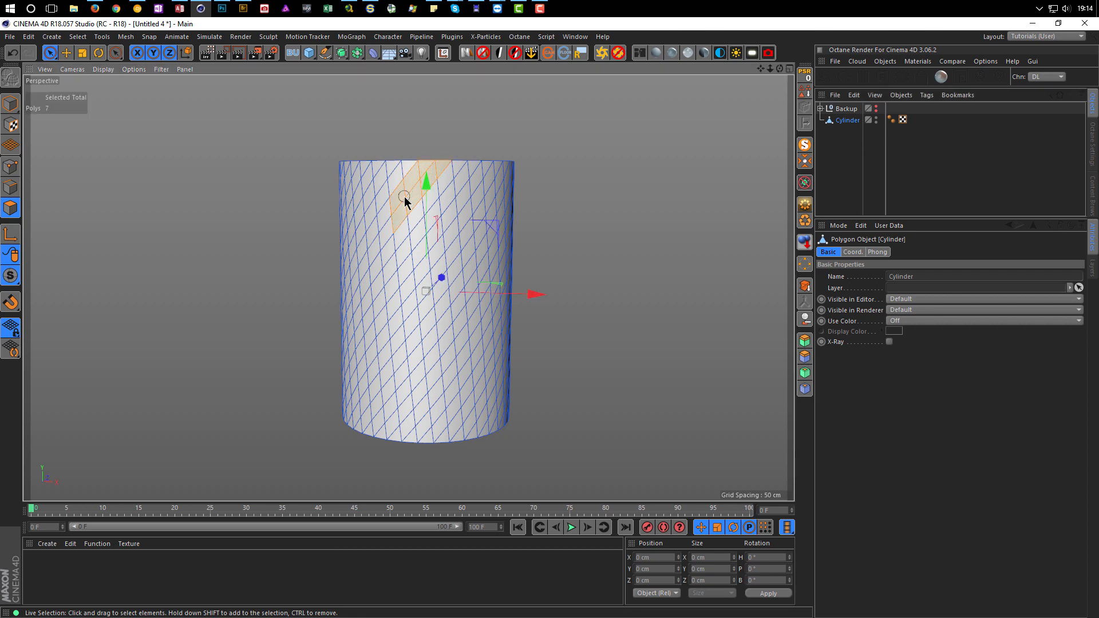
pyautogui.click(464, 127)
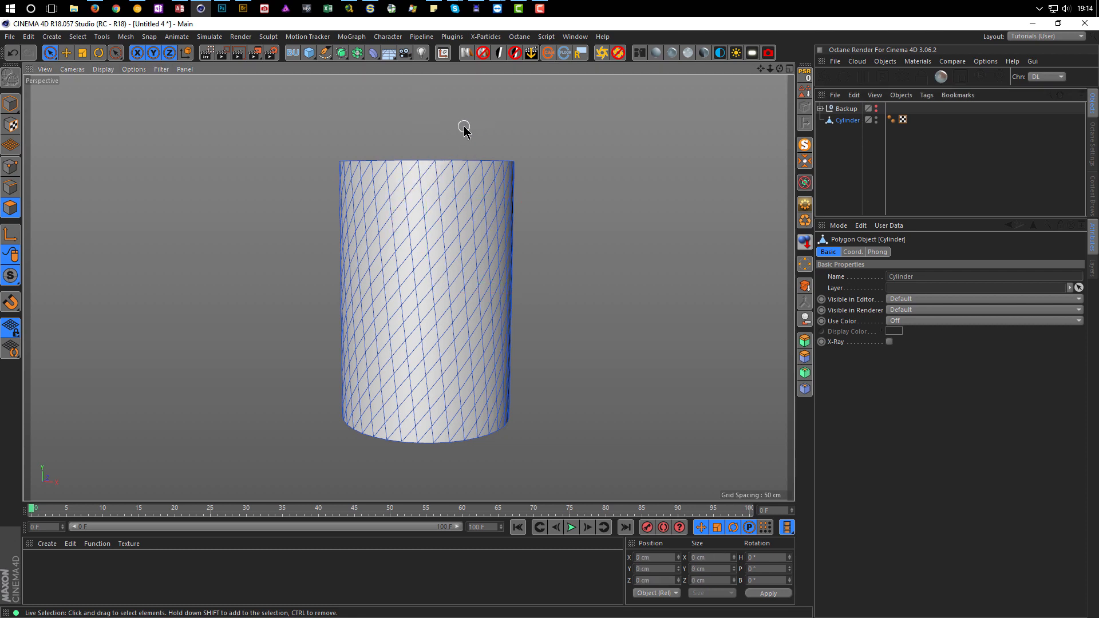
# - Start Loop Selection in Edge mode with Stop at Boundary Edges enabled and Select Boundary Loop and Greedy Search disabled
pyautogui.click(10, 188)
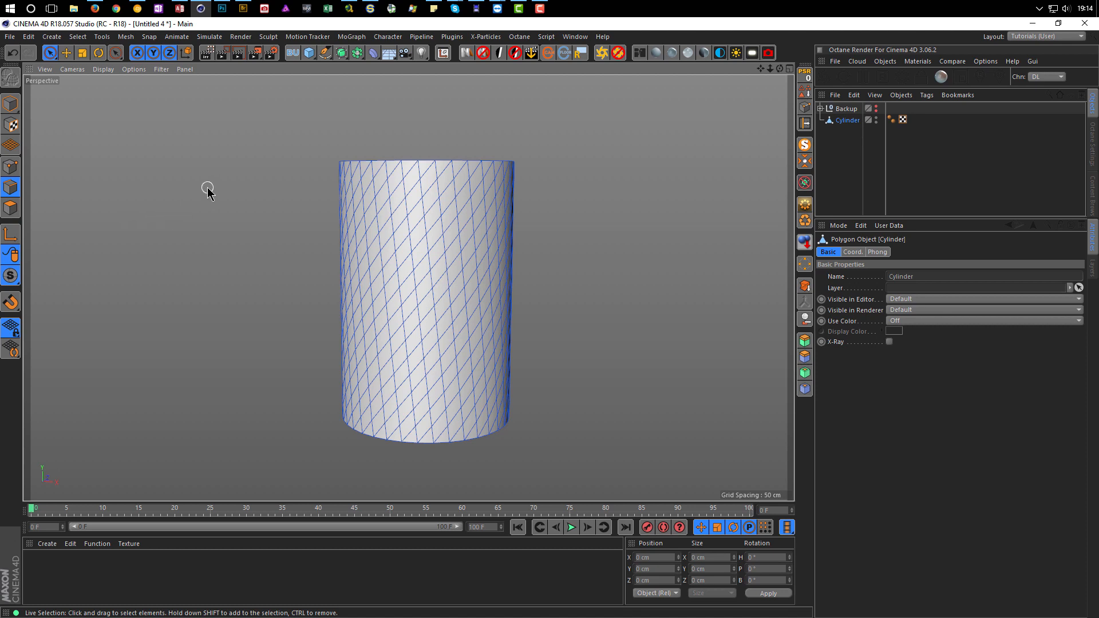
pyautogui.press('u')
pyautogui.press('l')
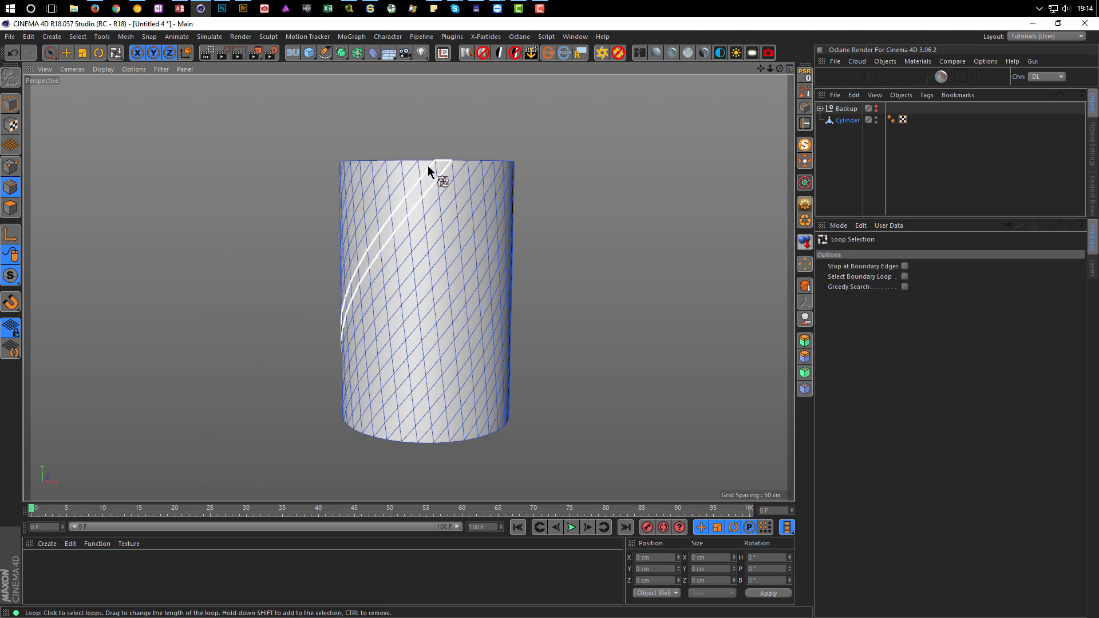
pyautogui.click(905, 266)
pyautogui.click(905, 276)
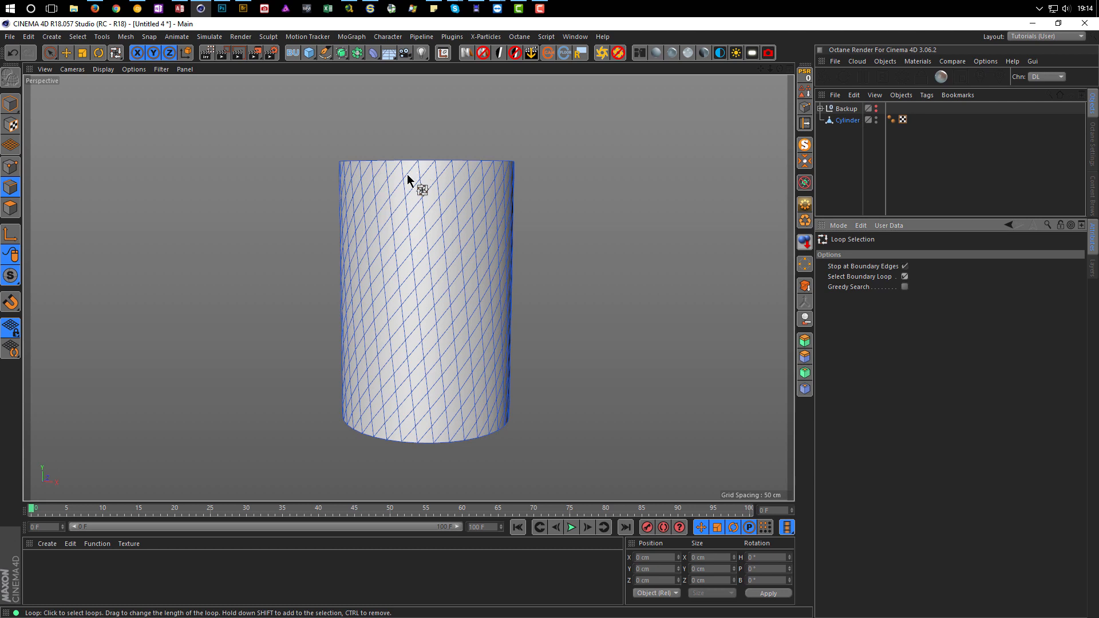
pyautogui.click(904, 287)
pyautogui.click(905, 286)
pyautogui.click(904, 277)
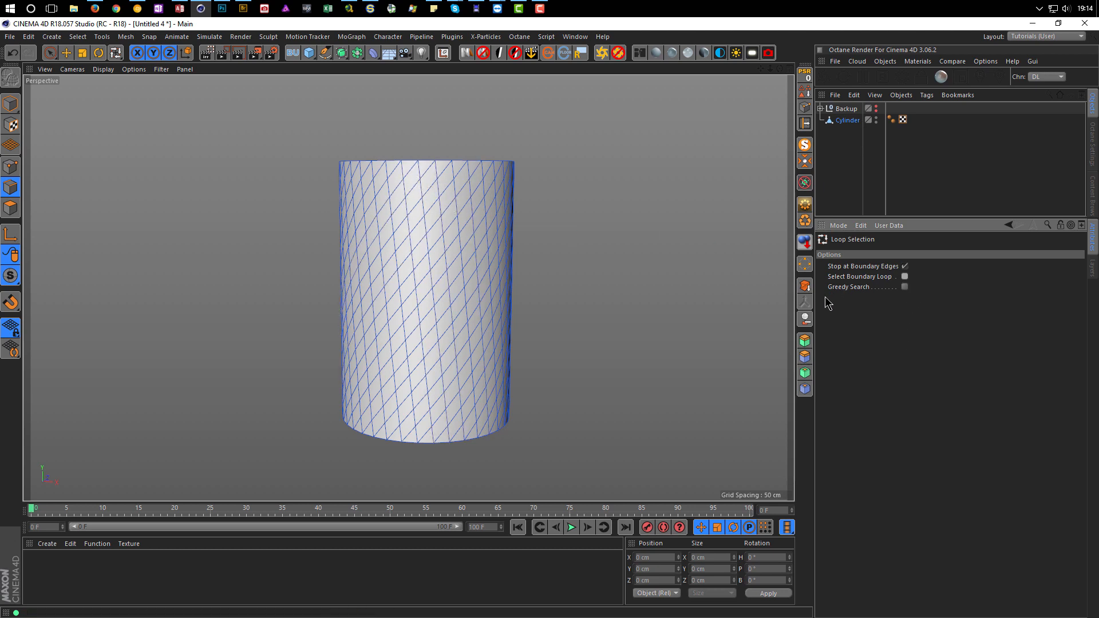
# - Try loop-selecting a diagonal run of edges around the cylinder, check its course, and clear the selection
pyautogui.click(421, 192)
pyautogui.keyDown('alt'); pyautogui.moveTo(457, 319); pyautogui.dragTo(270, 393); pyautogui.keyUp('alt')
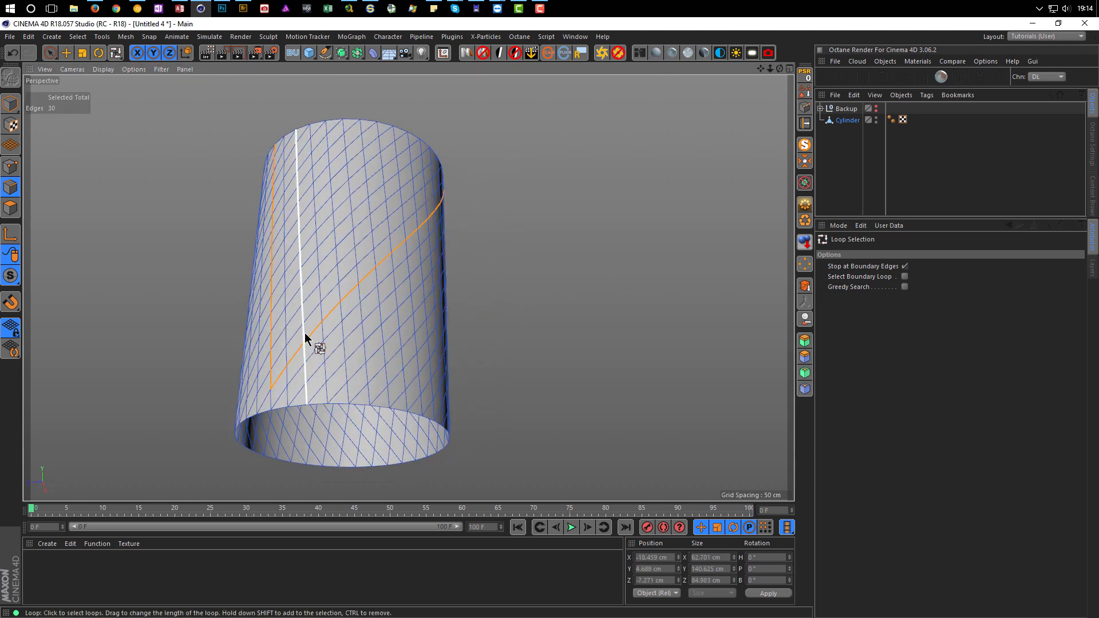
pyautogui.keyDown('shift'); pyautogui.click(273, 387); pyautogui.keyUp('shift')
pyautogui.keyDown('alt'); pyautogui.moveTo(386, 234); pyautogui.dragTo(474, 177); pyautogui.keyUp('alt')
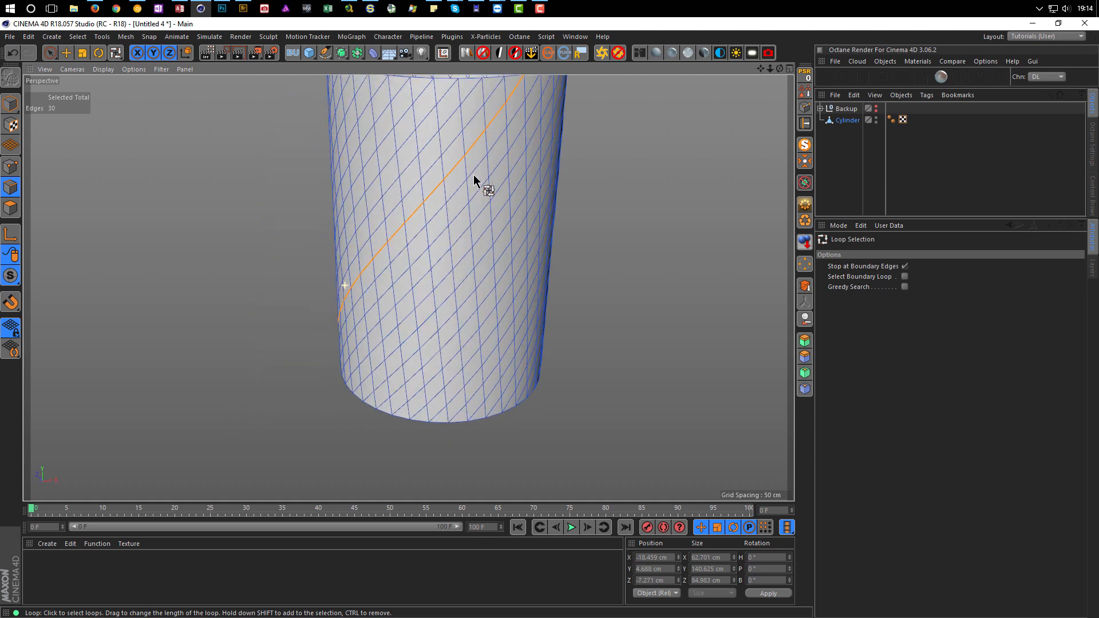
pyautogui.press('space')
pyautogui.click(605, 232)
pyautogui.keyDown('alt'); pyautogui.moveTo(409, 288); pyautogui.dragTo(475, 314); pyautogui.keyUp('alt')
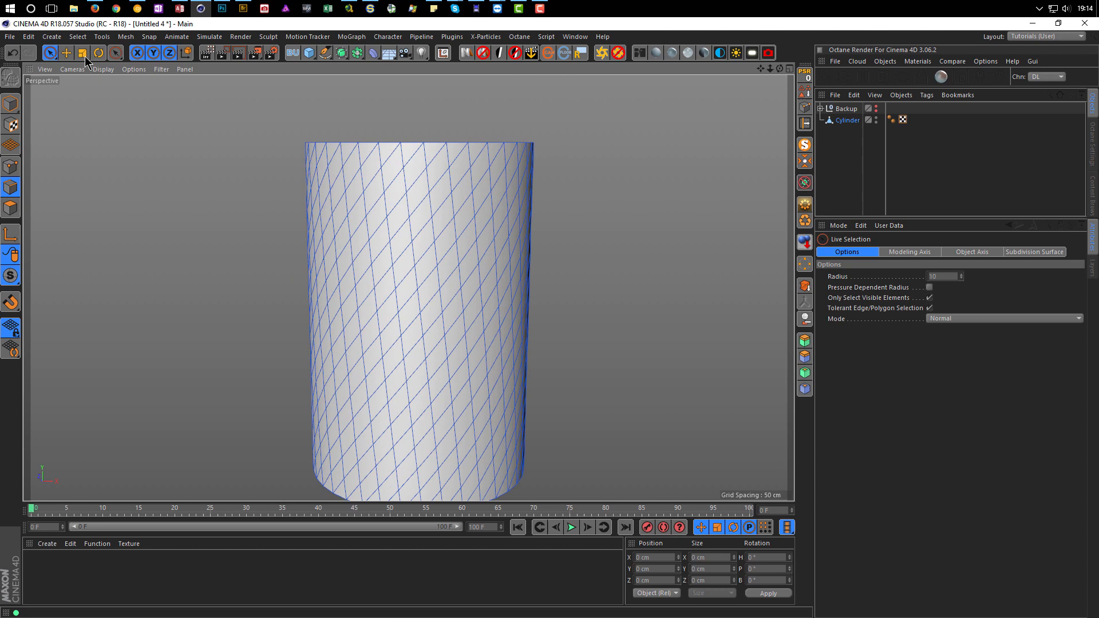
# - Select a single diagonal edge near the cylinder's upper rim with the Move tool and trace its line to the lower rim
pyautogui.click(67, 53)
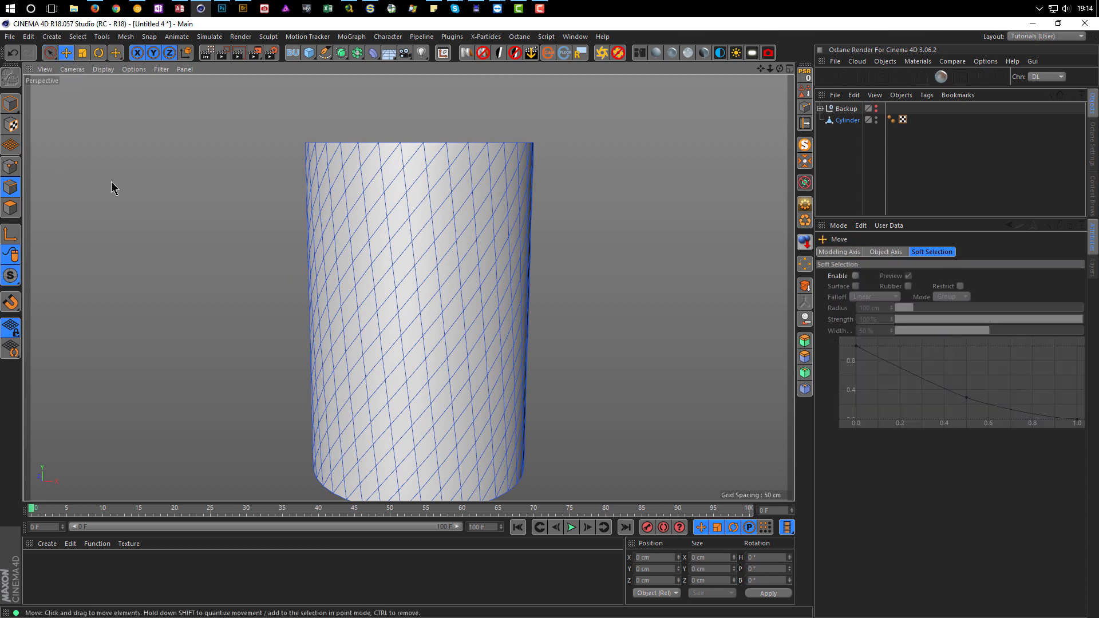
pyautogui.scroll(-1, 212, 223)
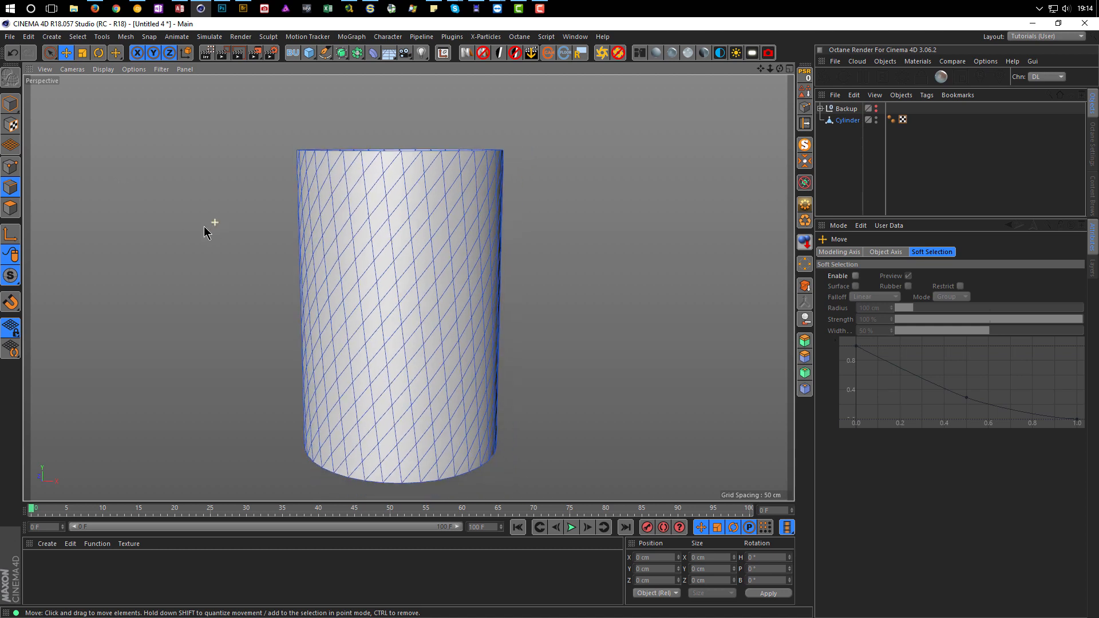
pyautogui.keyDown('alt'); pyautogui.moveTo(458, 208); pyautogui.dragTo(530, 171, button='middle'); pyautogui.keyUp('alt')
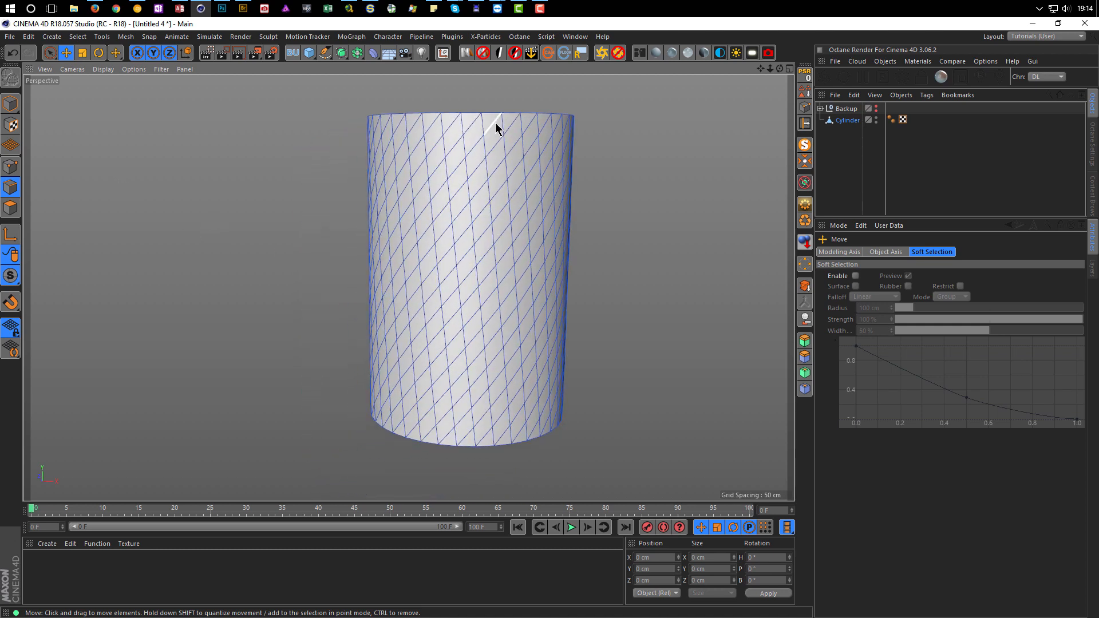
pyautogui.click(496, 123)
pyautogui.keyDown('alt'); pyautogui.moveTo(435, 267); pyautogui.dragTo(370, 302); pyautogui.keyUp('alt')
pyautogui.keyDown('alt'); pyautogui.moveTo(371, 302); pyautogui.dragTo(452, 243, button='middle'); pyautogui.keyUp('alt')
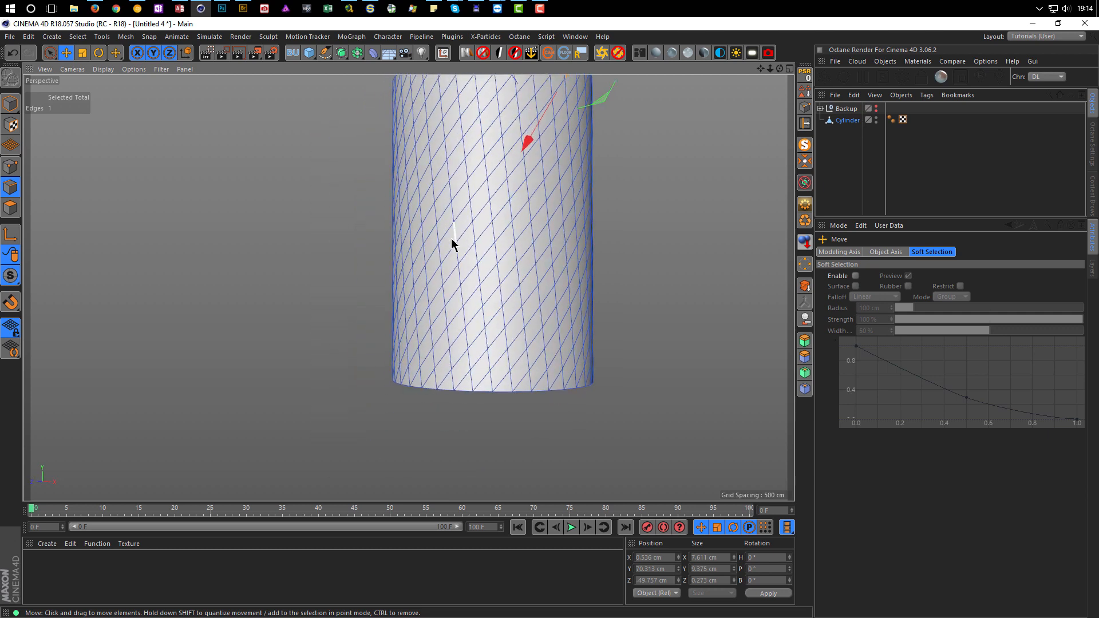
pyautogui.moveTo(491, 183)
pyautogui.keyDown('alt'); pyautogui.mouseDown()
pyautogui.moveTo(454, 221)
pyautogui.moveTo(490, 166)
pyautogui.mouseUp(); pyautogui.keyUp('alt')
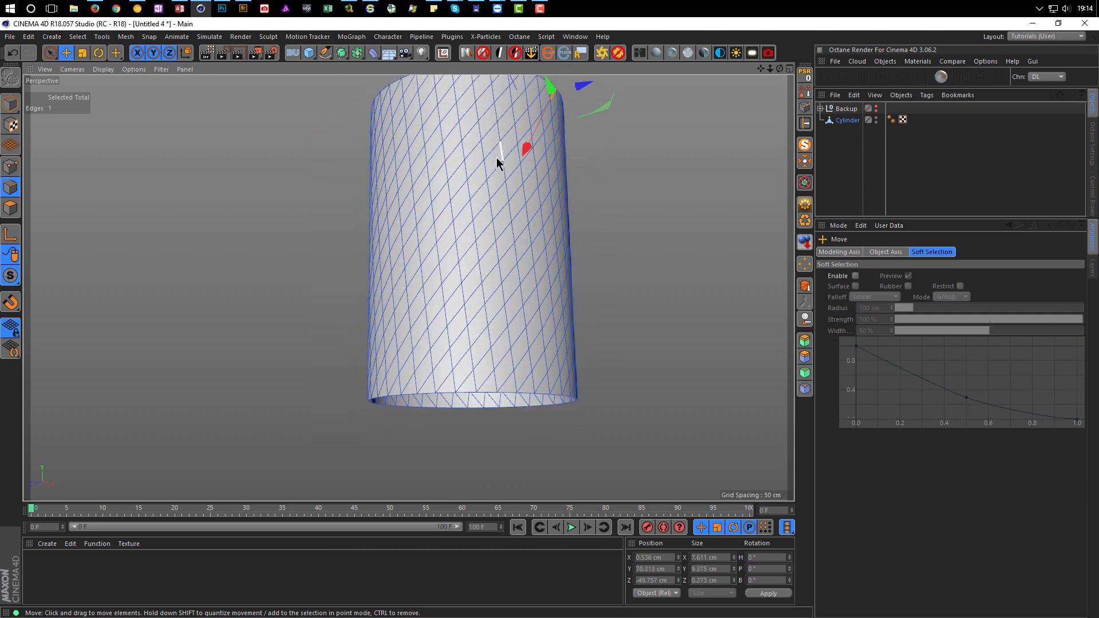
pyautogui.keyDown('alt'); pyautogui.moveTo(400, 309); pyautogui.dragTo(315, 376); pyautogui.keyUp('alt')
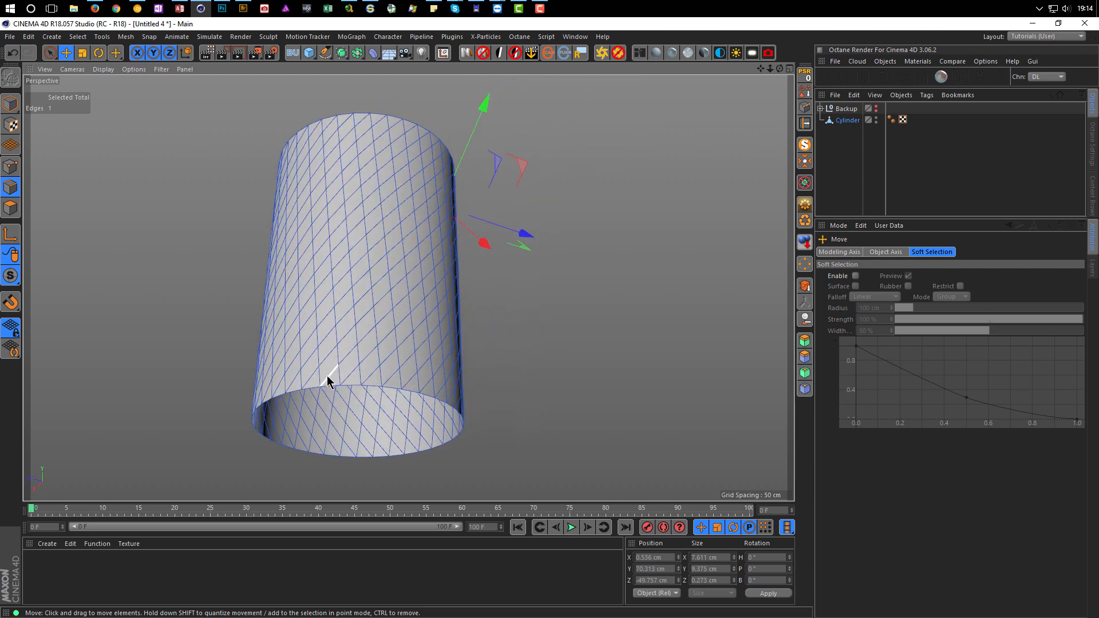
# - Try loop-selecting a spiral run of edges starting at the cylinder's lower rim, and clear the selection
pyautogui.doubleClick(327, 376)
pyautogui.keyDown('alt'); pyautogui.moveTo(480, 431); pyautogui.dragTo(434, 237); pyautogui.keyUp('alt')
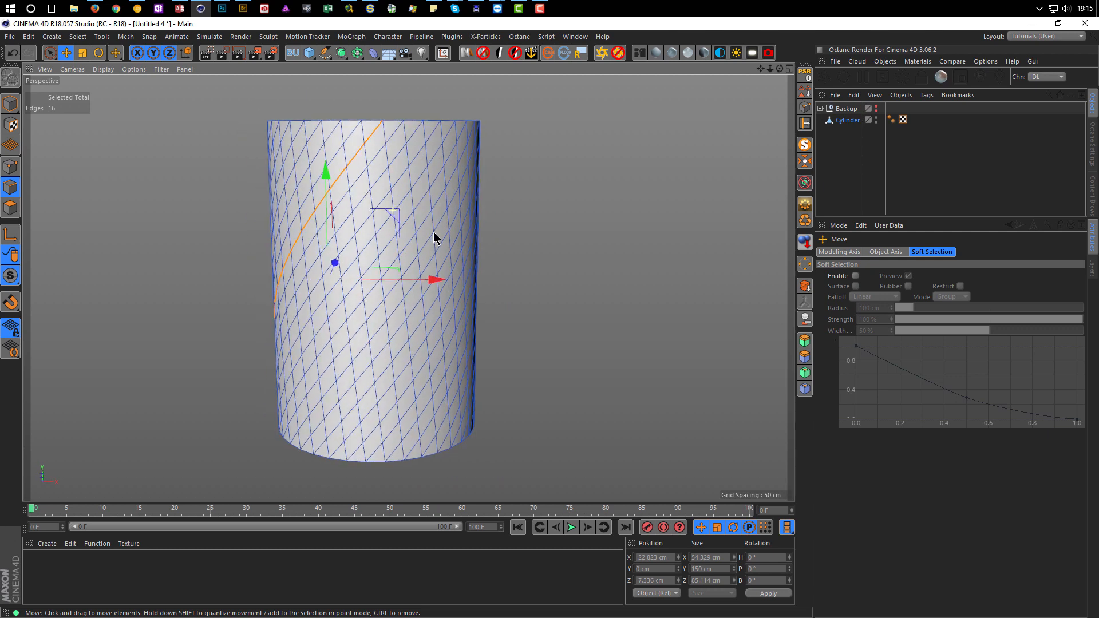
pyautogui.rightClick(566, 209)
pyautogui.click(566, 210)
pyautogui.rightClick(565, 209)
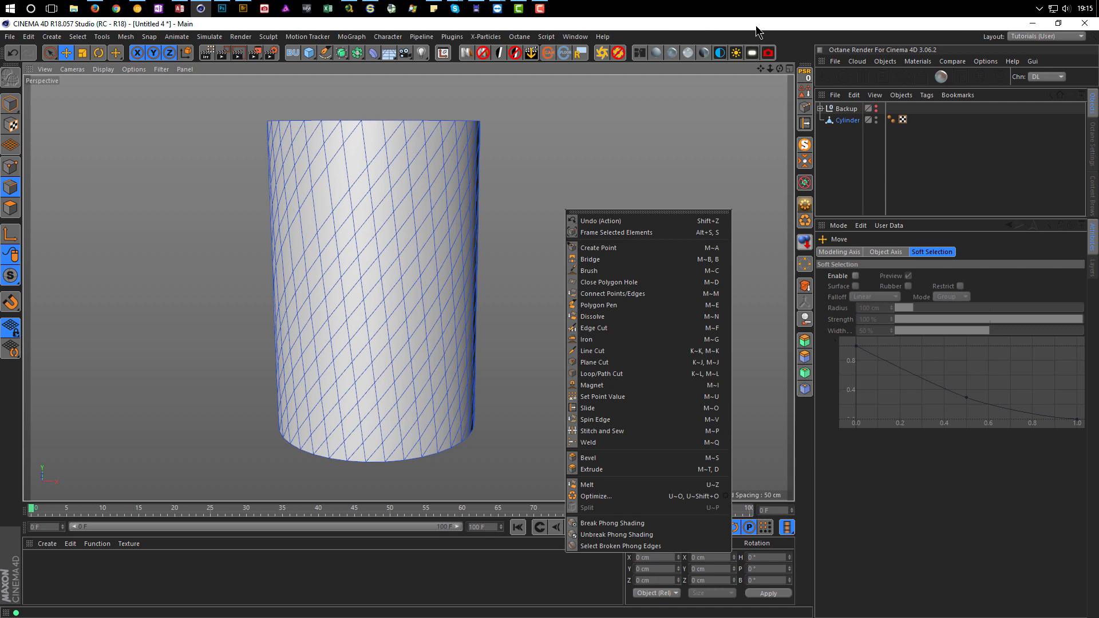
pyautogui.click(572, 197)
# - Select one complete diagonal strip of polygons spiralling from the upper to the lower rim with Live Selection in Polygon mode
pyautogui.keyDown('alt'); pyautogui.moveTo(370, 204); pyautogui.dragTo(498, 239, button='middle'); pyautogui.keyUp('alt')
pyautogui.keyDown('alt'); pyautogui.moveTo(498, 238); pyautogui.dragTo(515, 241); pyautogui.keyUp('alt')
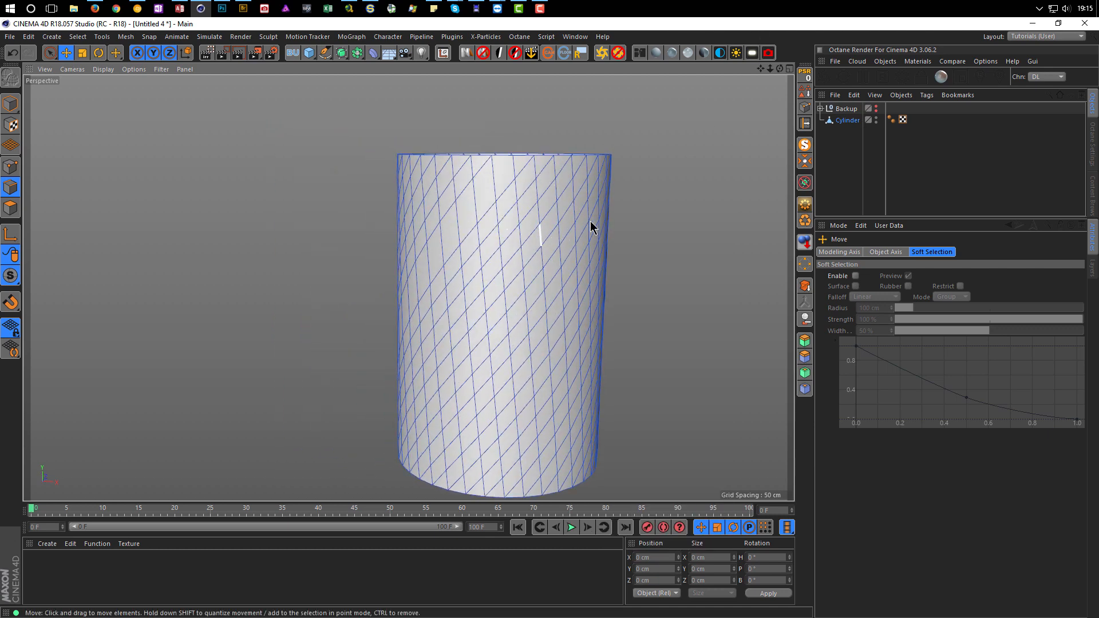
pyautogui.keyDown('alt'); pyautogui.moveTo(543, 242); pyautogui.dragTo(440, 188, button='middle'); pyautogui.keyUp('alt')
pyautogui.click(10, 208)
pyautogui.press('9')
pyautogui.click(423, 118)
pyautogui.moveTo(427, 120)
pyautogui.mouseDown()
pyautogui.moveTo(364, 191)
pyautogui.moveTo(351, 248)
pyautogui.moveTo(189, 315)
pyautogui.mouseUp()
pyautogui.keyDown('alt'); pyautogui.moveTo(269, 284); pyautogui.dragTo(415, 201, button='middle'); pyautogui.keyUp('alt')
pyautogui.moveTo(422, 193)
pyautogui.keyDown('shift'); pyautogui.mouseDown()
pyautogui.moveTo(456, 163)
pyautogui.moveTo(321, 314)
pyautogui.moveTo(270, 319)
pyautogui.moveTo(299, 344)
pyautogui.moveTo(428, 266)
pyautogui.moveTo(430, 248)
pyautogui.moveTo(347, 380)
pyautogui.moveTo(456, 302)
pyautogui.moveTo(497, 320)
pyautogui.mouseUp(); pyautogui.keyUp('shift')
pyautogui.keyDown('shift'); pyautogui.click(290, 360); pyautogui.keyUp('shift')
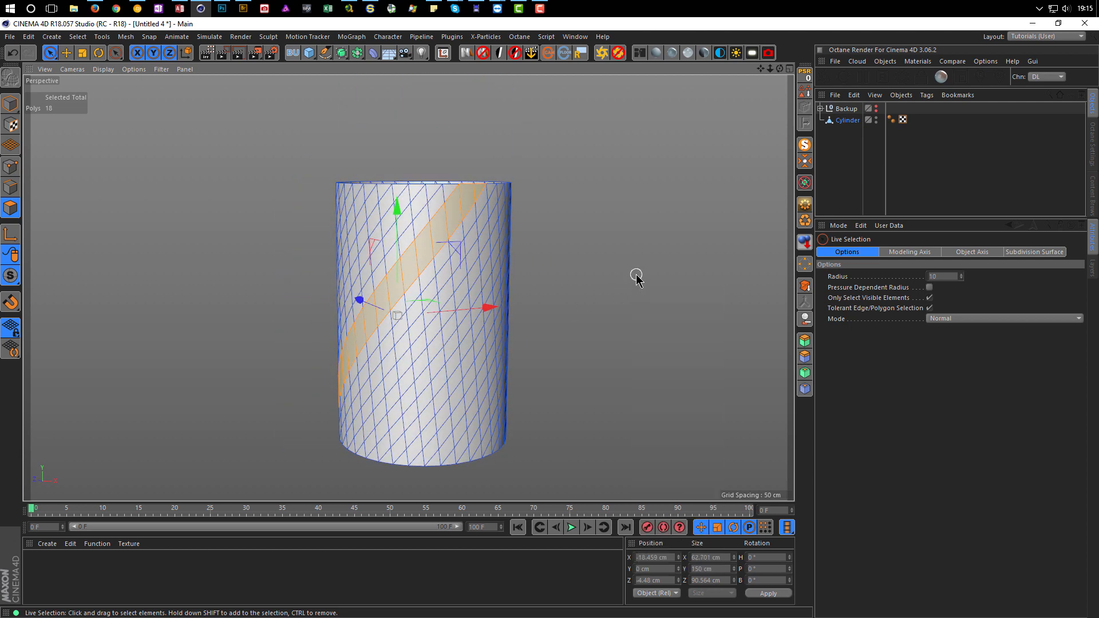
# - Delete every polygon outside the selected spiral strip and remove the leftover stray points
pyautogui.hotkey('ctrl', 'shift', 'i')
pyautogui.press('Delete')
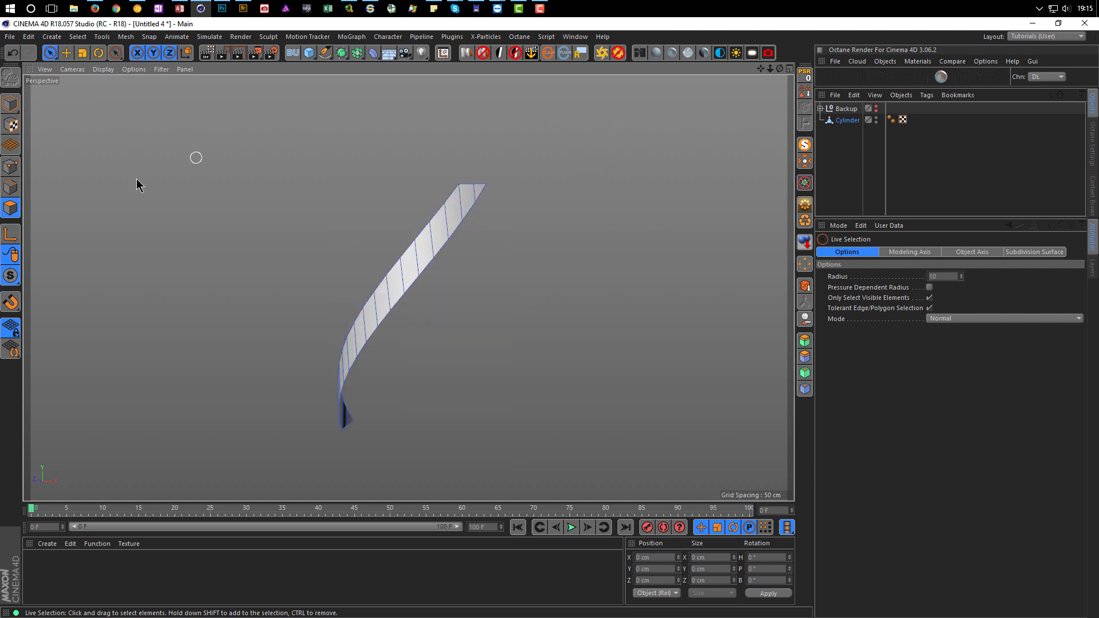
pyautogui.click(10, 167)
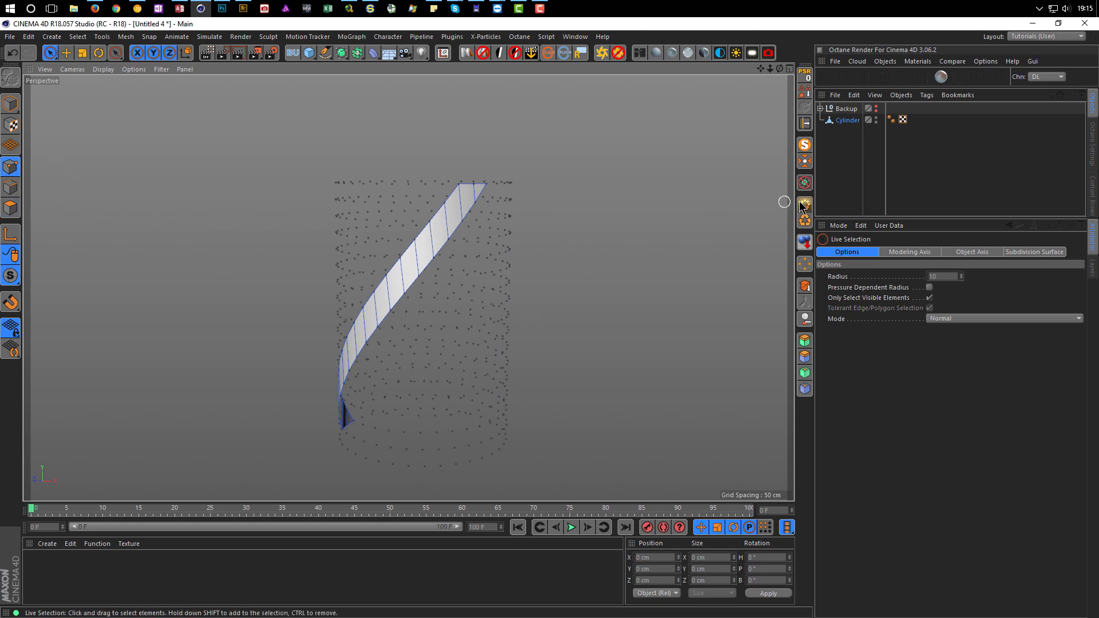
pyautogui.click(805, 221)
pyautogui.keyDown('alt'); pyautogui.moveTo(420, 248); pyautogui.dragTo(417, 228, button='middle'); pyautogui.keyUp('alt')
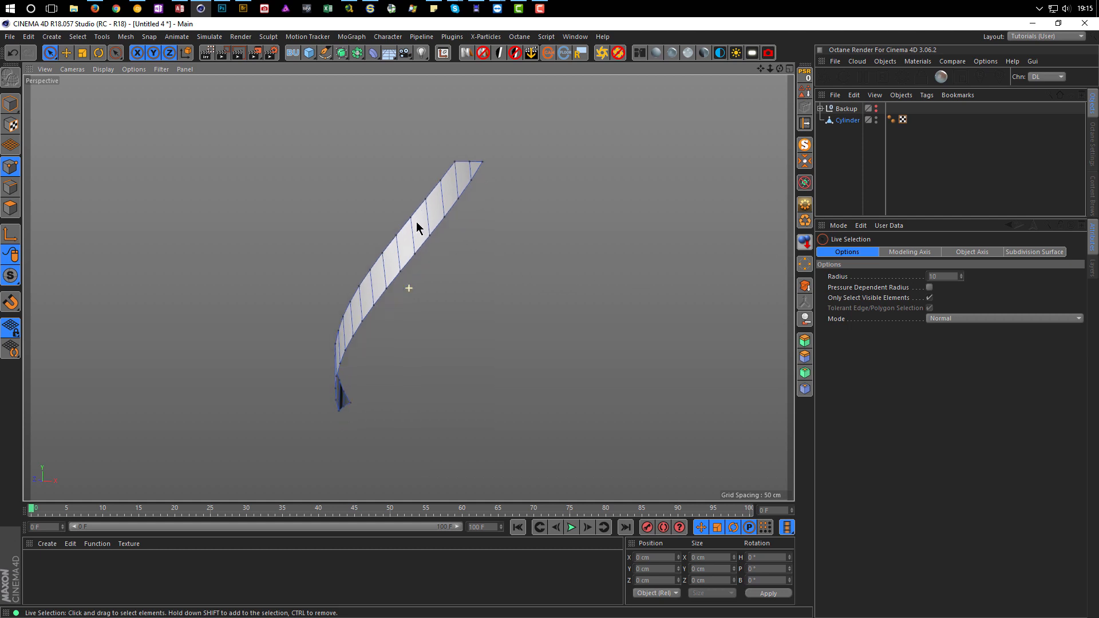
# - Return to Model mode and place the spiral strip inside a MoGraph Cloner
pyautogui.click(11, 104)
pyautogui.click(53, 121)
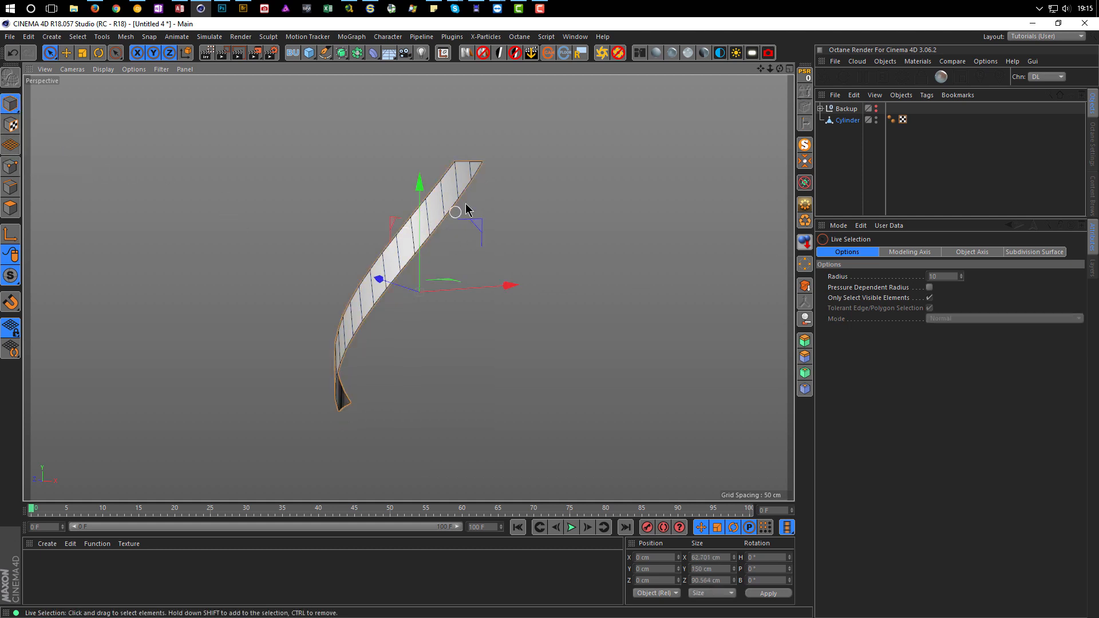
pyautogui.click(853, 121)
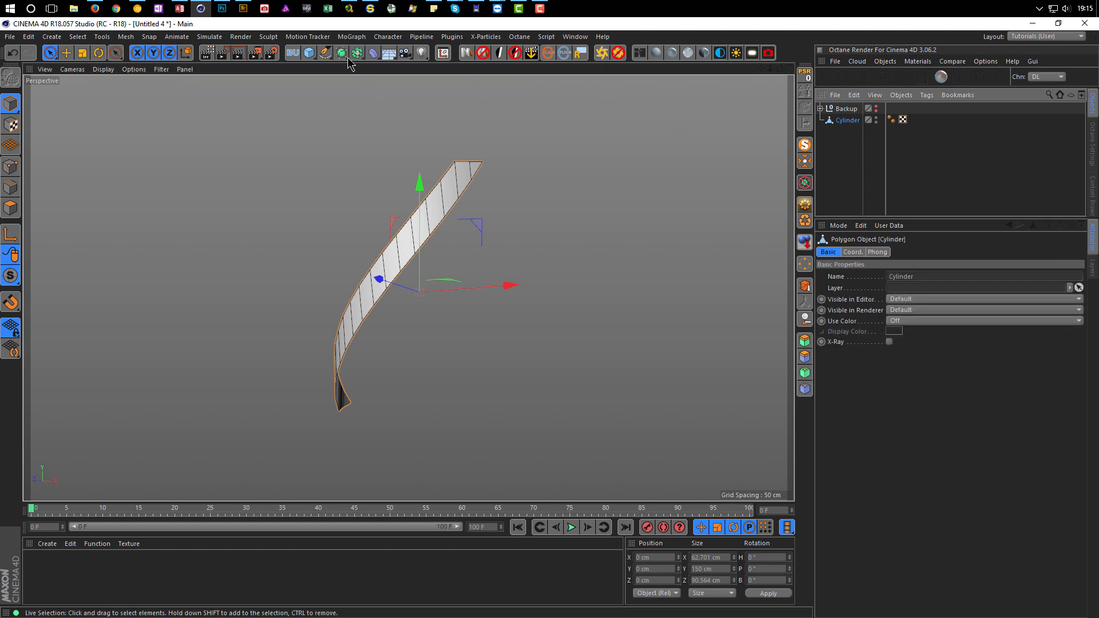
pyautogui.click(355, 38)
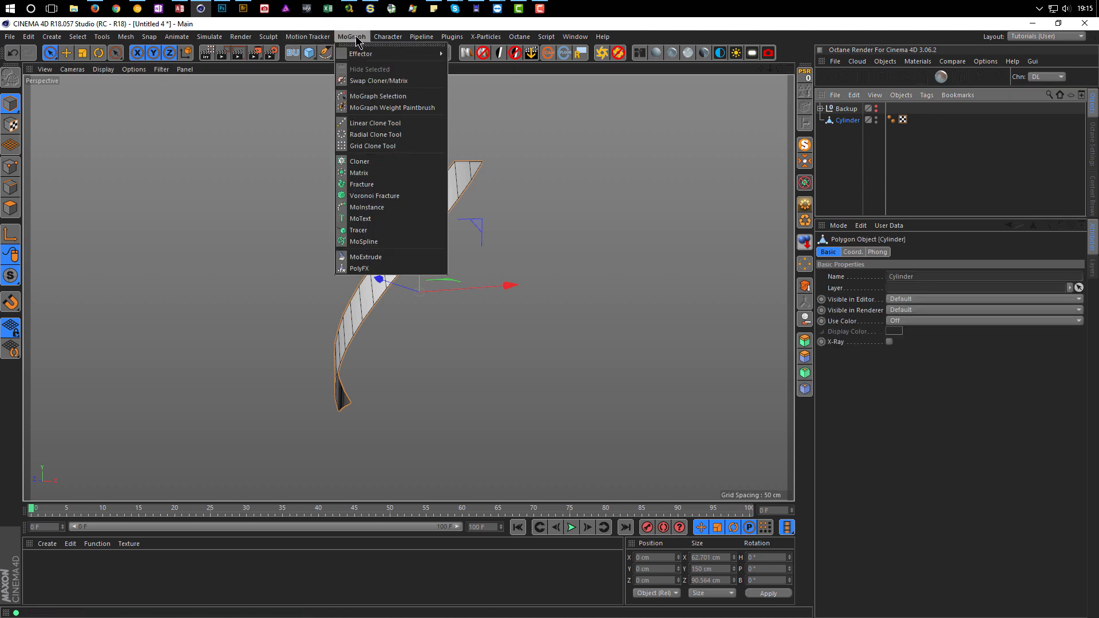
pyautogui.click(360, 162)
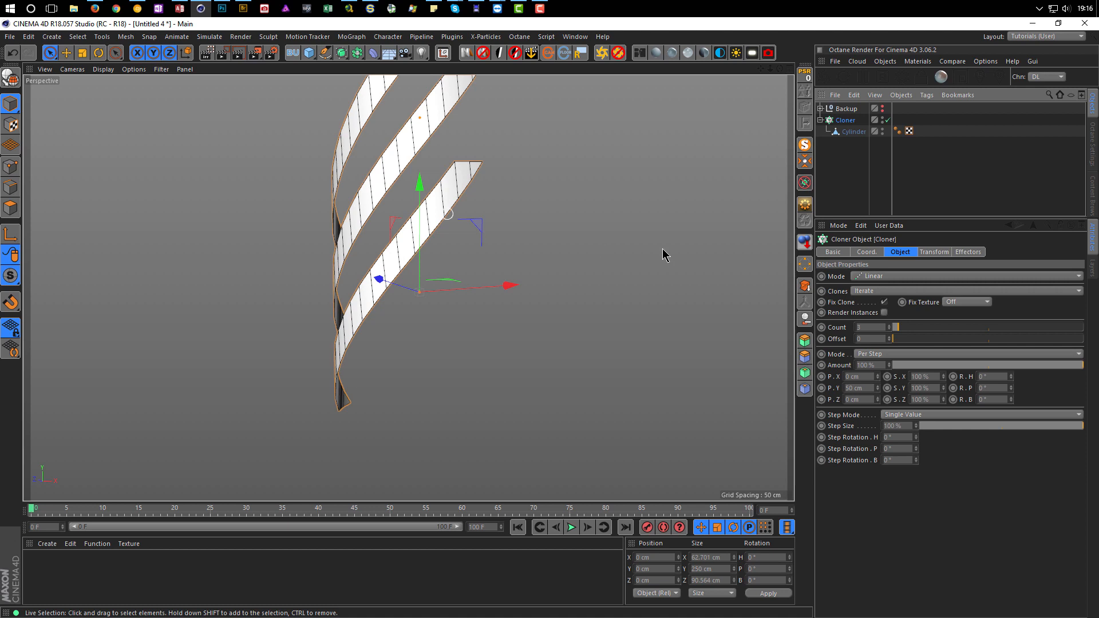
# - Set the Cloner to Radial mode with a radius of 0 cm on the XZ plane
pyautogui.click(890, 278)
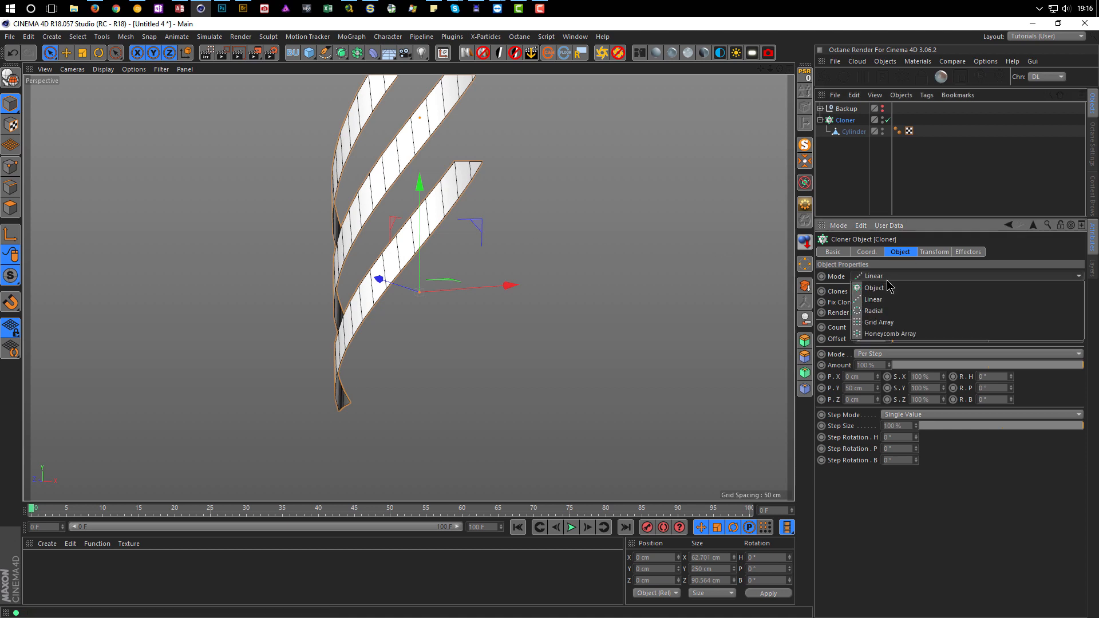
pyautogui.click(892, 318)
pyautogui.moveTo(895, 339); pyautogui.dragTo(857, 349)
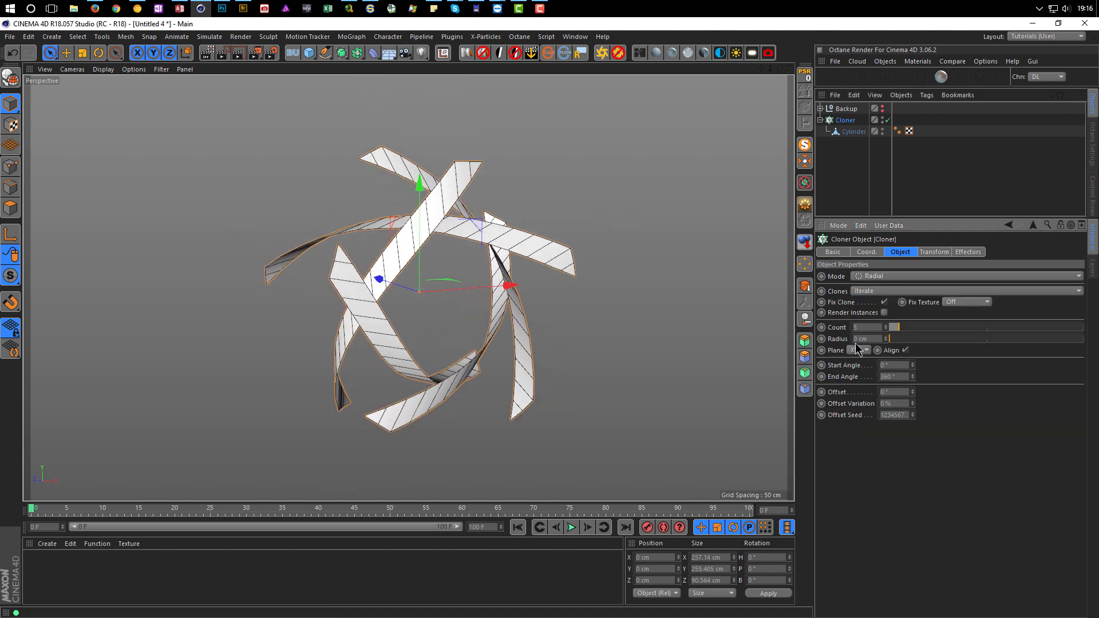
pyautogui.moveTo(498, 278)
pyautogui.keyDown('alt'); pyautogui.mouseDown()
pyautogui.moveTo(576, 284)
pyautogui.moveTo(553, 287)
pyautogui.mouseUp(); pyautogui.keyUp('alt')
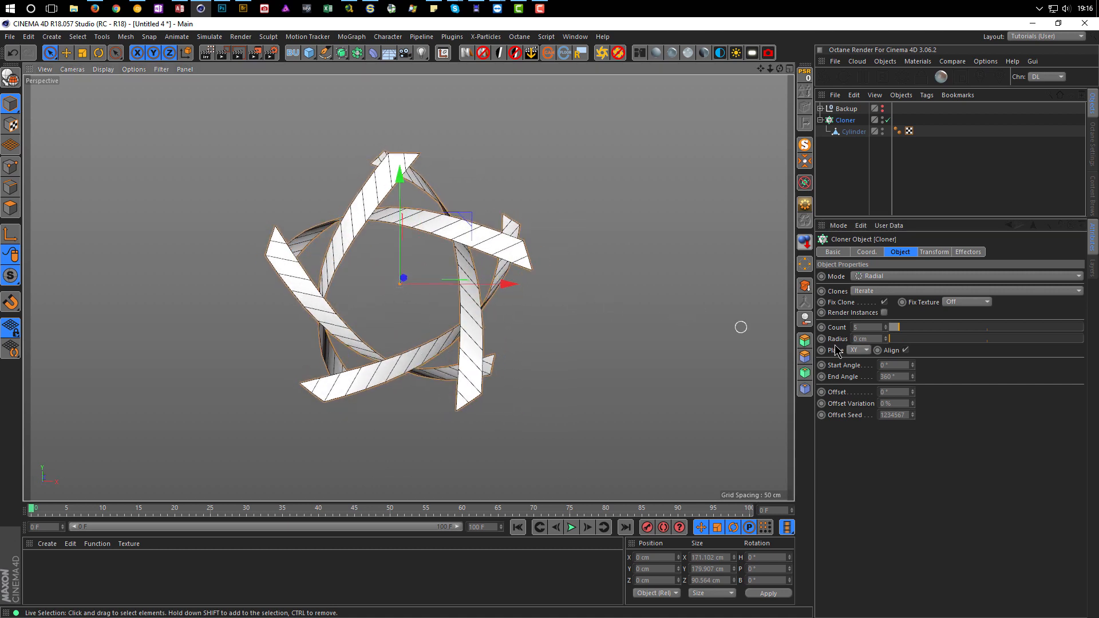
pyautogui.click(866, 351)
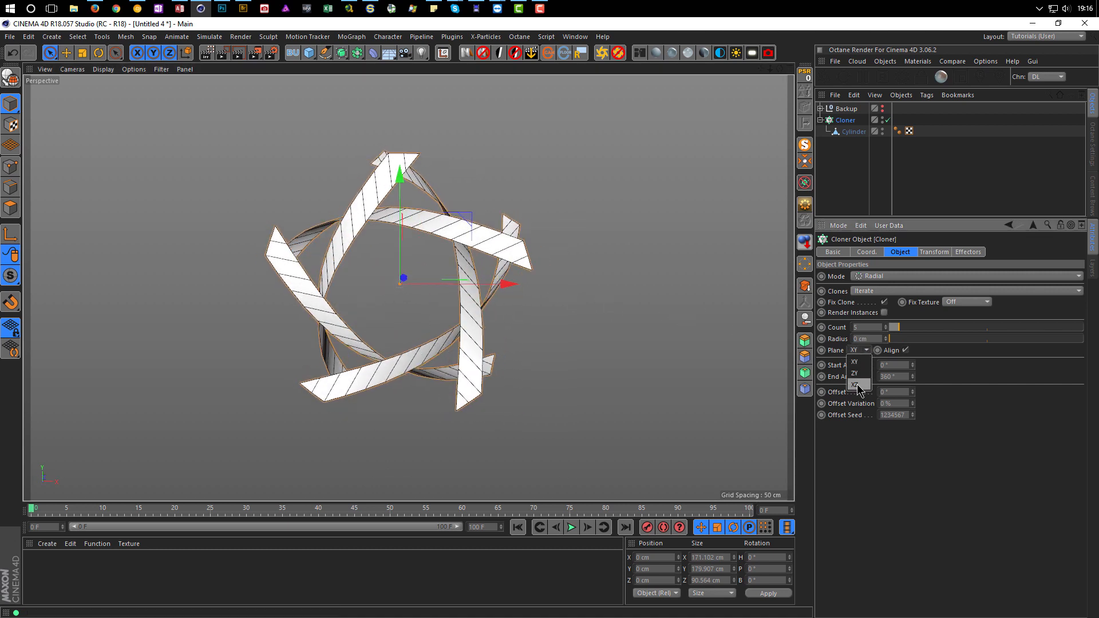
pyautogui.click(858, 385)
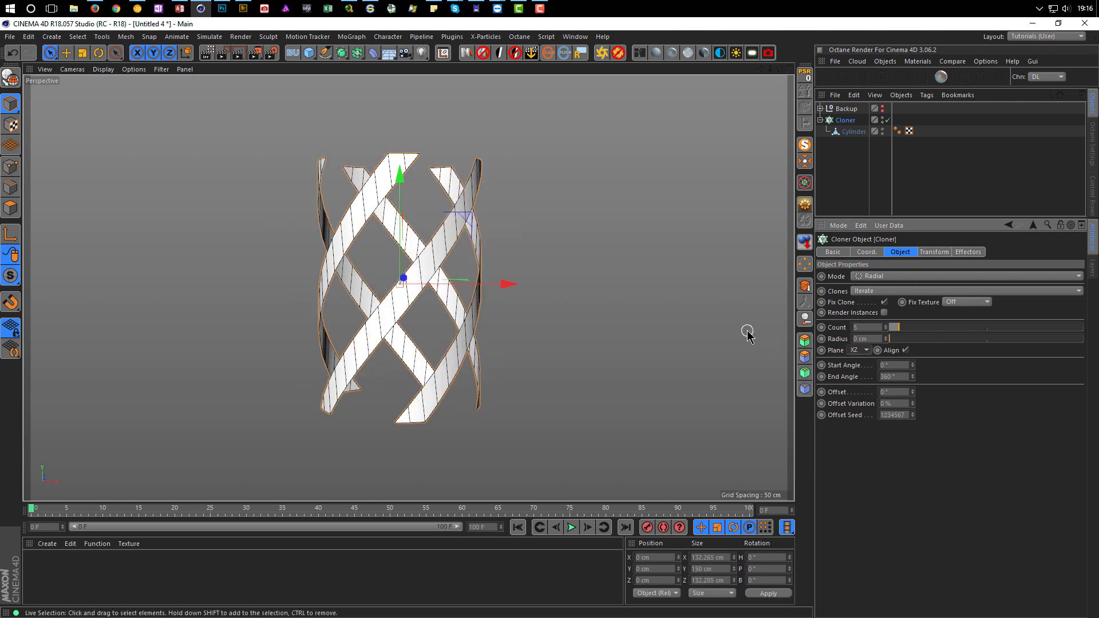
# - Set the Cloner's count to 18 so the strips close into a full cylinder, and check the seams
pyautogui.write('18')
pyautogui.press('Return')
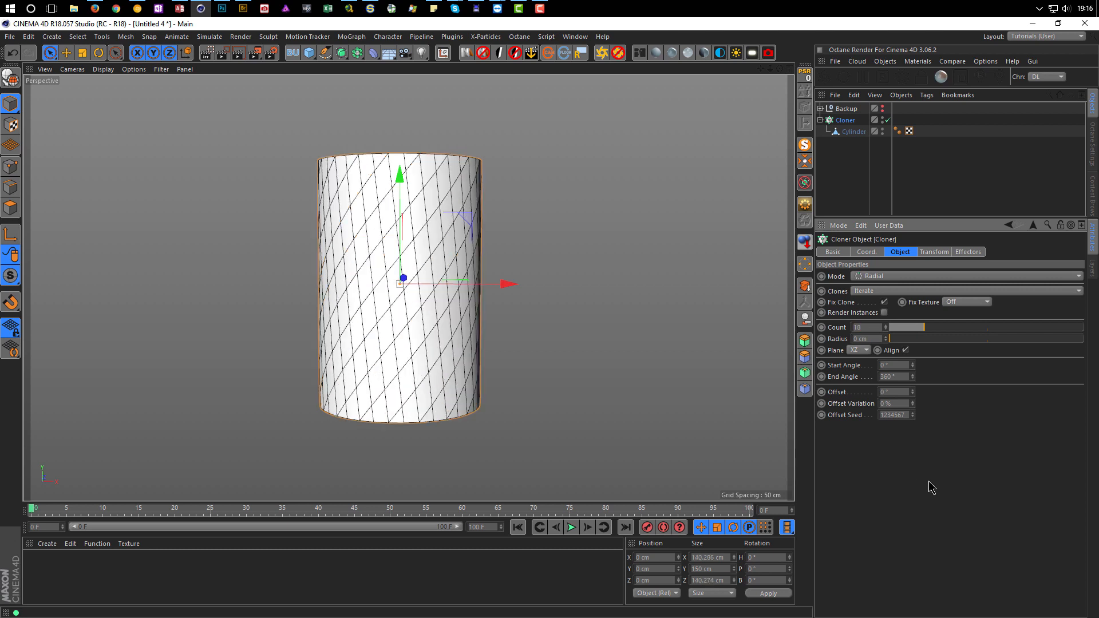
pyautogui.keyDown('alt'); pyautogui.moveTo(373, 253); pyautogui.dragTo(434, 184); pyautogui.keyUp('alt')
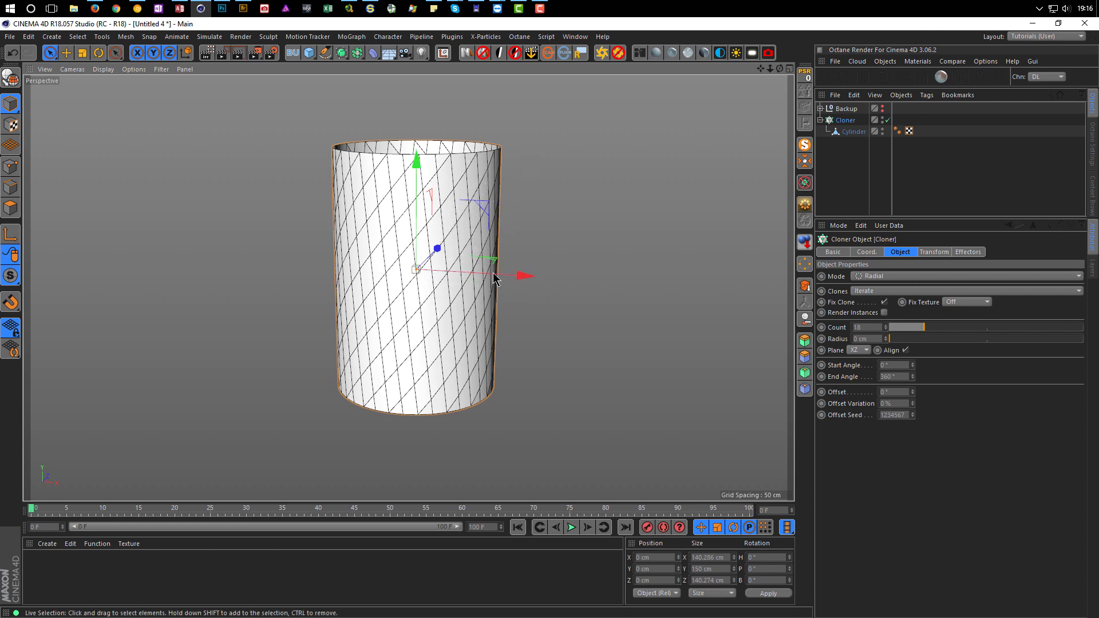
pyautogui.keyDown('alt'); pyautogui.moveTo(468, 295); pyautogui.dragTo(489, 311); pyautogui.keyUp('alt')
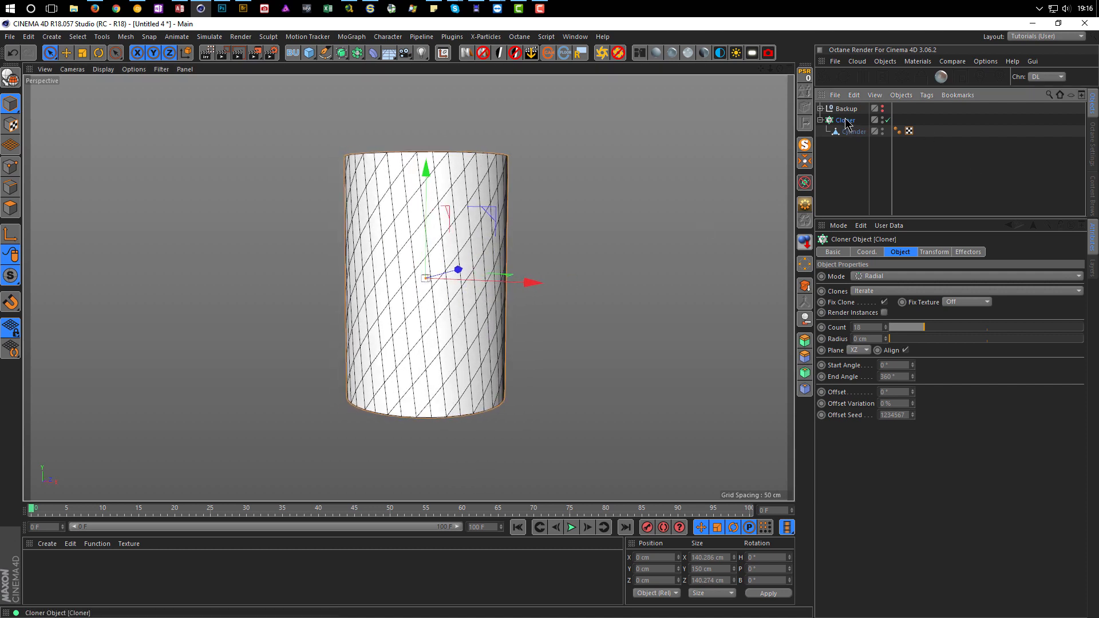
# - Weld the clones together under a Connect object and convert it into a single editable polygon mesh
pyautogui.click(357, 53)
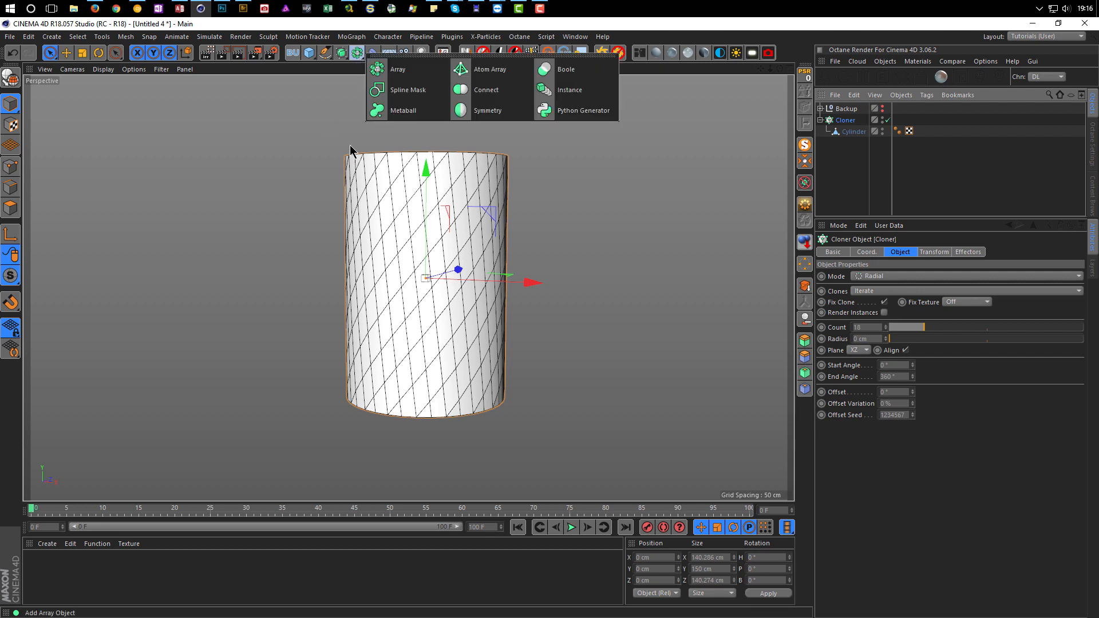
pyautogui.click(486, 90)
pyautogui.moveTo(461, 216)
pyautogui.keyDown('alt'); pyautogui.mouseDown()
pyautogui.moveTo(481, 186)
pyautogui.moveTo(489, 214)
pyautogui.moveTo(444, 211)
pyautogui.moveTo(471, 207)
pyautogui.mouseUp(); pyautogui.keyUp('alt')
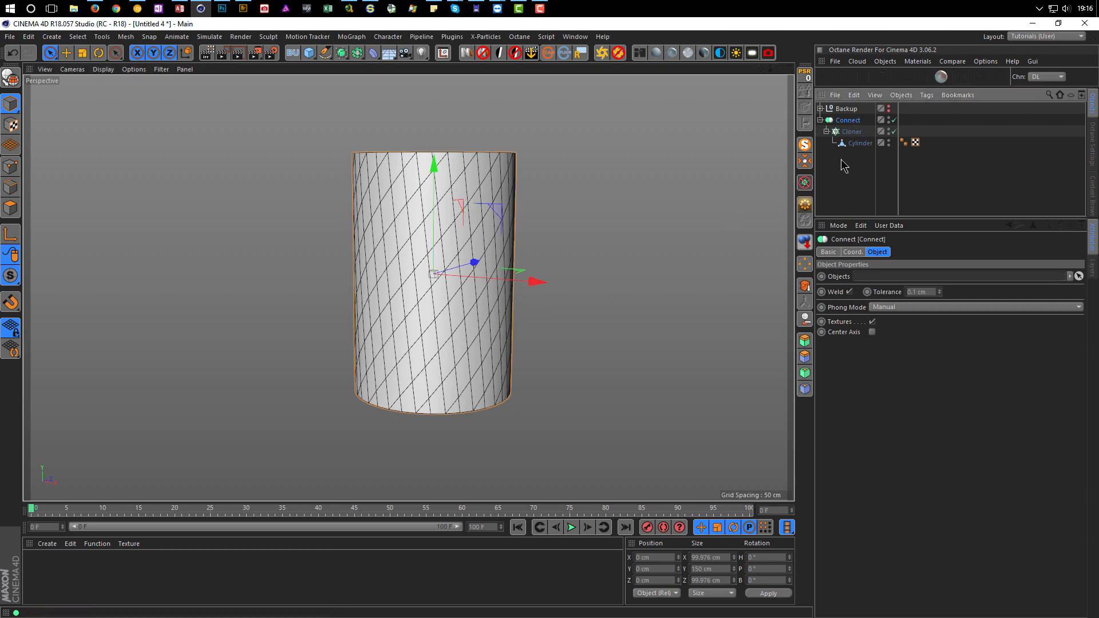
pyautogui.press('c')
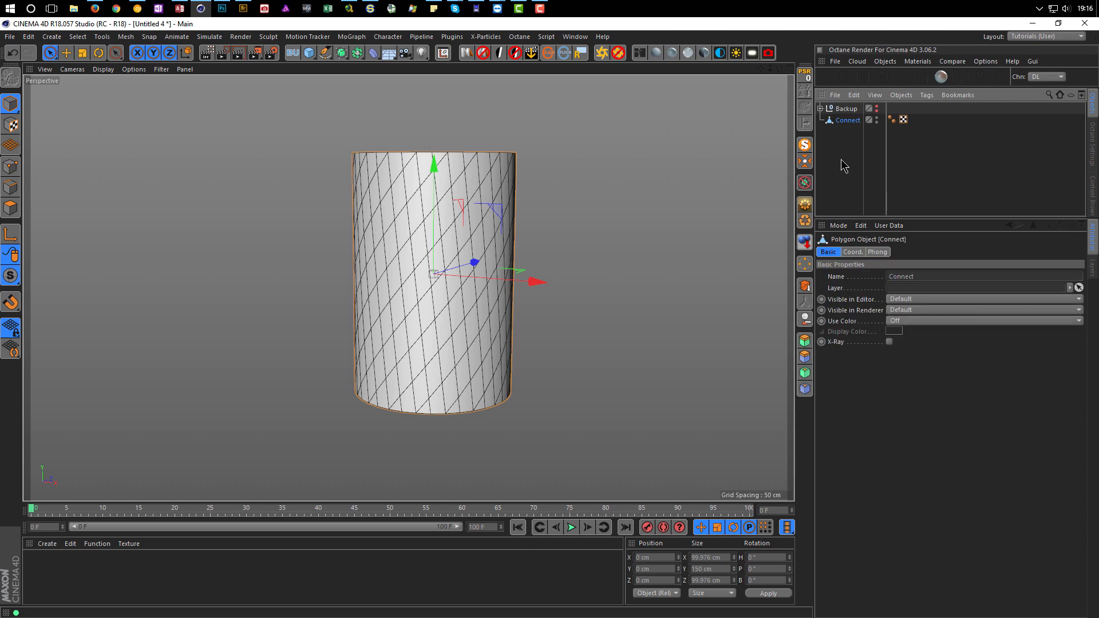
pyautogui.keyDown('alt'); pyautogui.moveTo(449, 196); pyautogui.dragTo(480, 186); pyautogui.keyUp('alt')
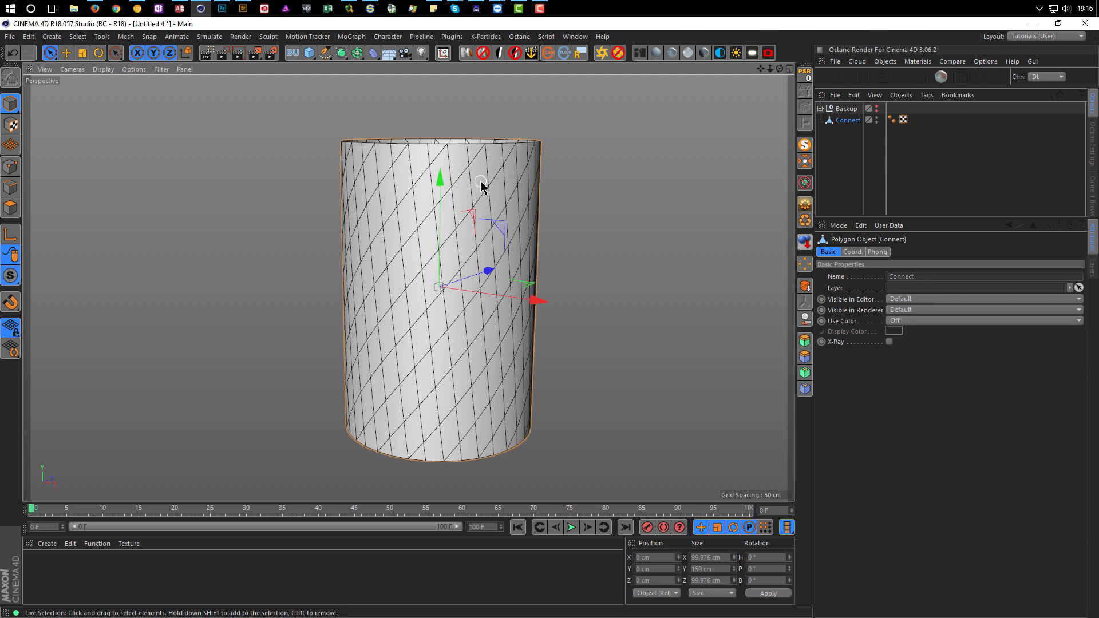
# - Extrude all polygons of the connected cylinder outward by 5 cm with Create Caps enabled, and switch back to Live Selection
pyautogui.keyDown('alt'); pyautogui.moveTo(481, 185); pyautogui.dragTo(444, 200); pyautogui.keyUp('alt')
pyautogui.click(10, 207)
pyautogui.hotkey('ctrl', 'a')
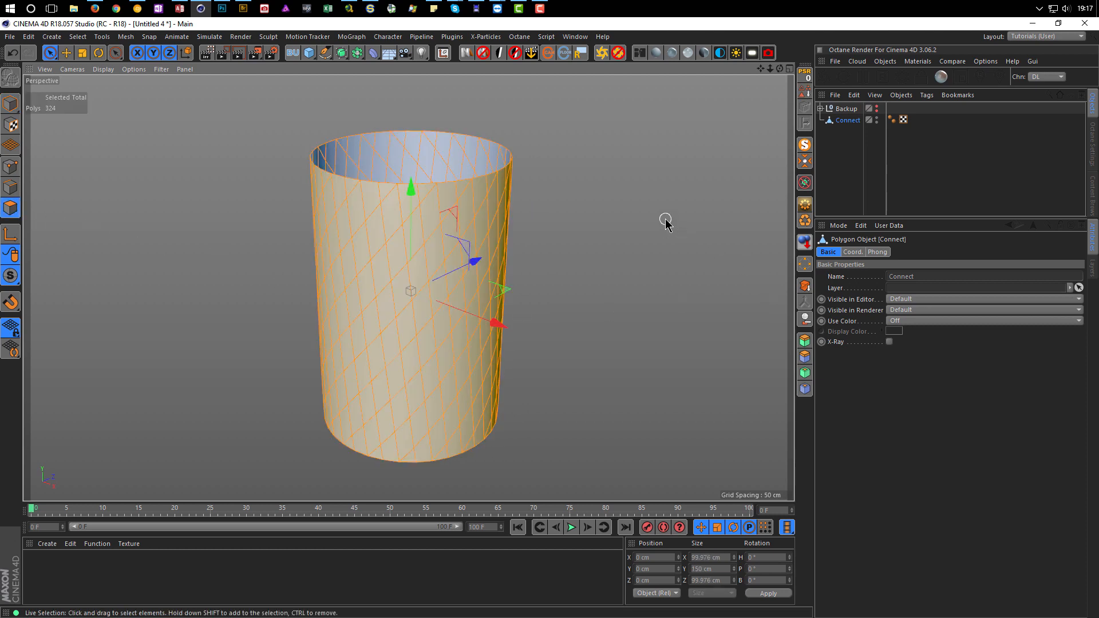
pyautogui.press('d')
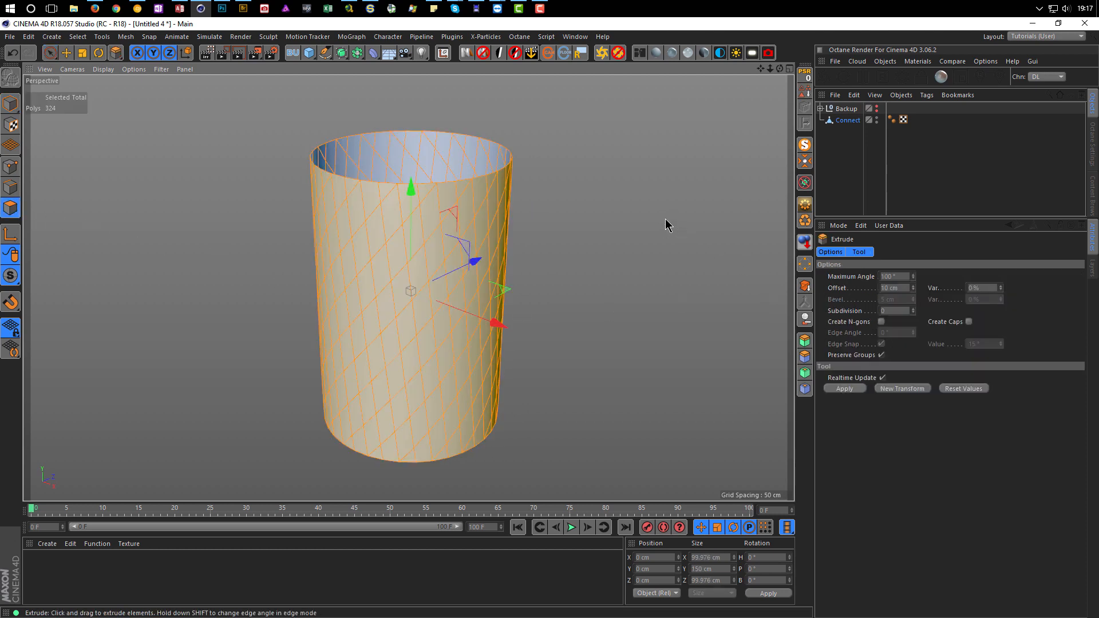
pyautogui.click(969, 323)
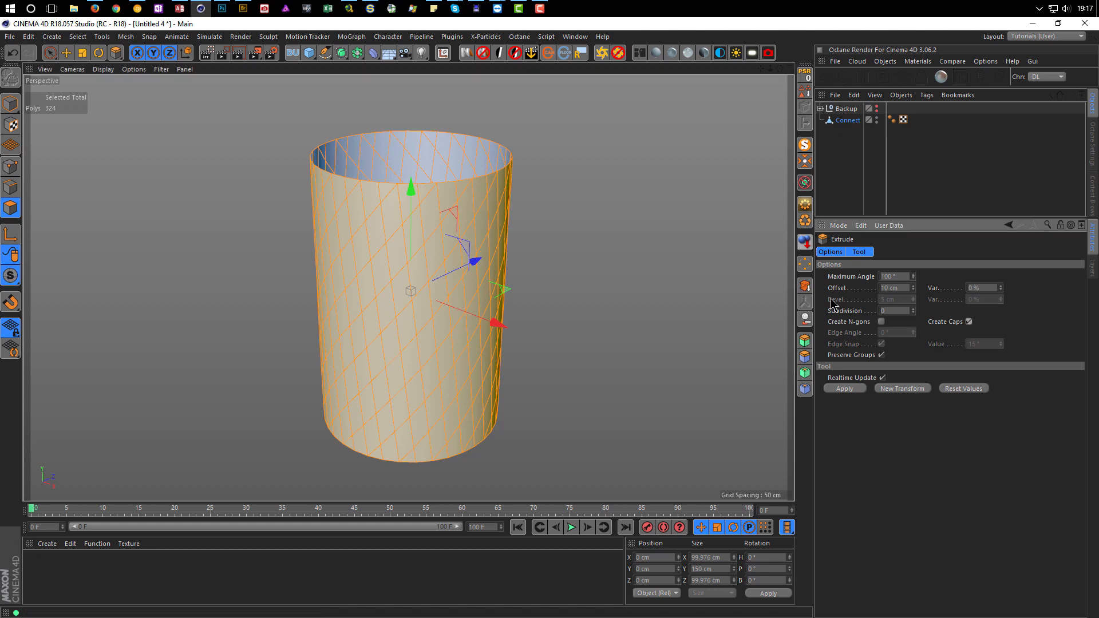
pyautogui.moveTo(633, 263); pyautogui.dragTo(670, 262)
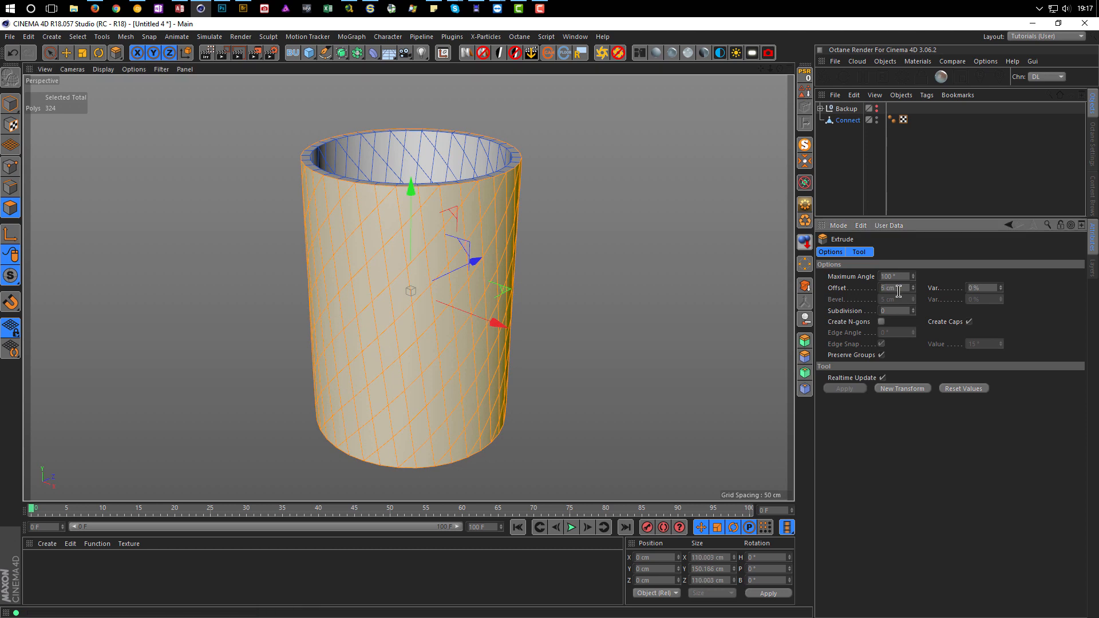
pyautogui.keyDown('alt'); pyautogui.moveTo(359, 238); pyautogui.dragTo(350, 248); pyautogui.keyUp('alt')
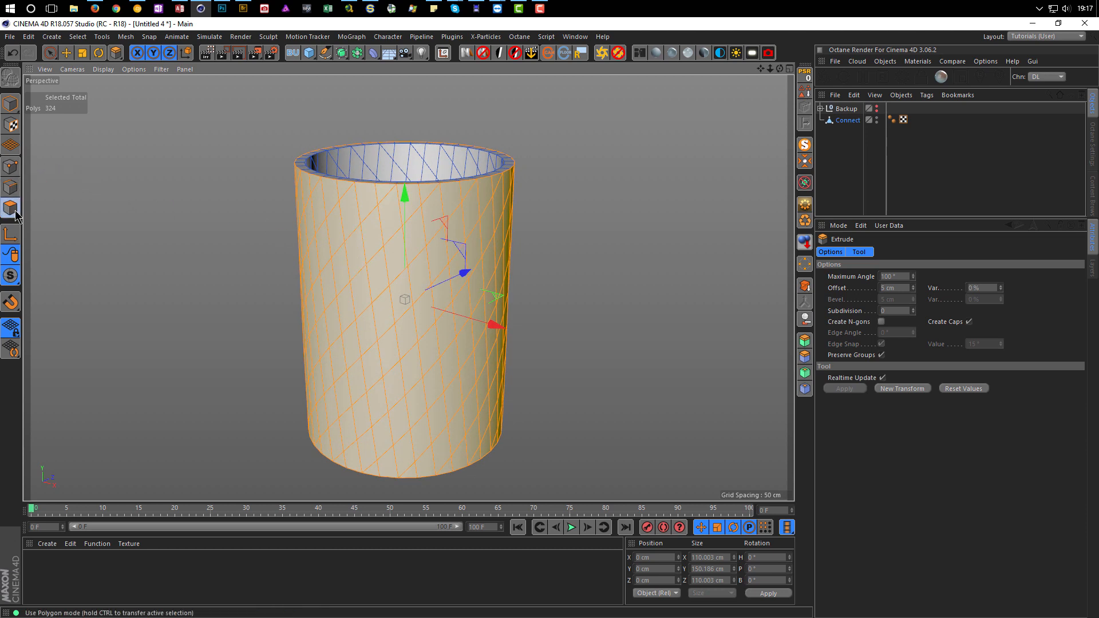
pyautogui.press('9')
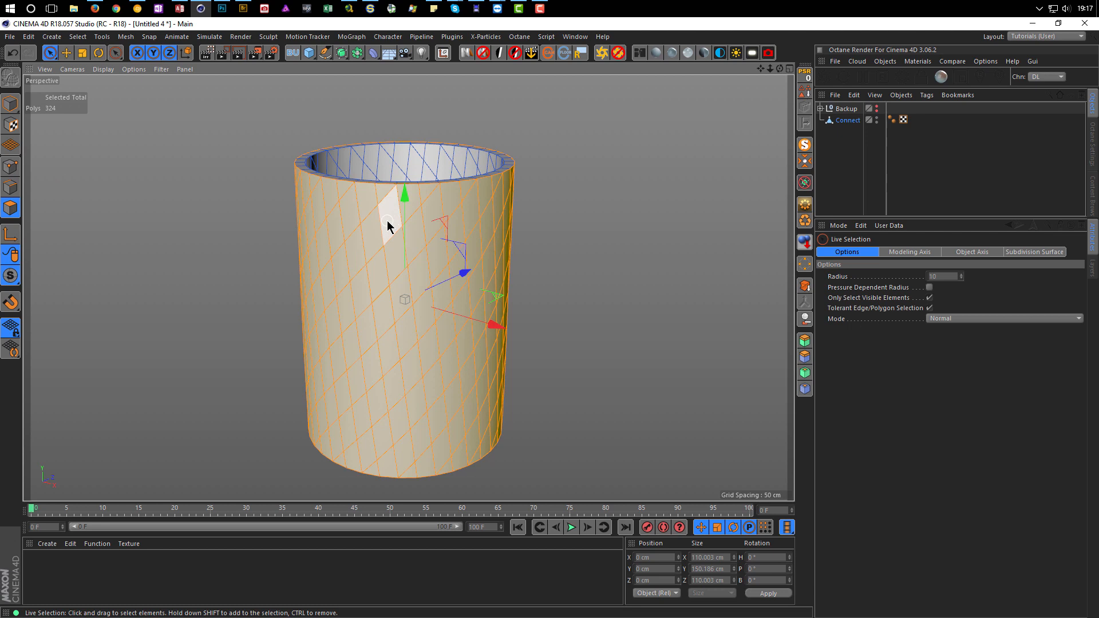
pyautogui.click(403, 202)
pyautogui.moveTo(410, 198)
pyautogui.mouseDown()
pyautogui.moveTo(436, 143)
pyautogui.moveTo(410, 174)
pyautogui.moveTo(515, 147)
pyautogui.moveTo(491, 177)
pyautogui.mouseUp()
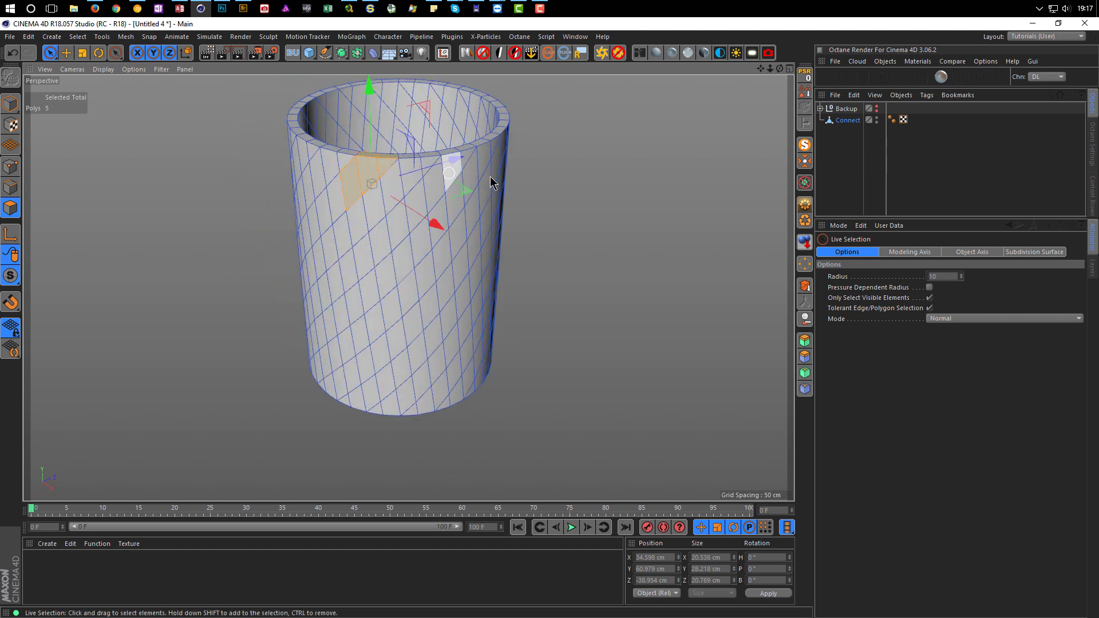
pyautogui.hotkey('ctrl', 'a')
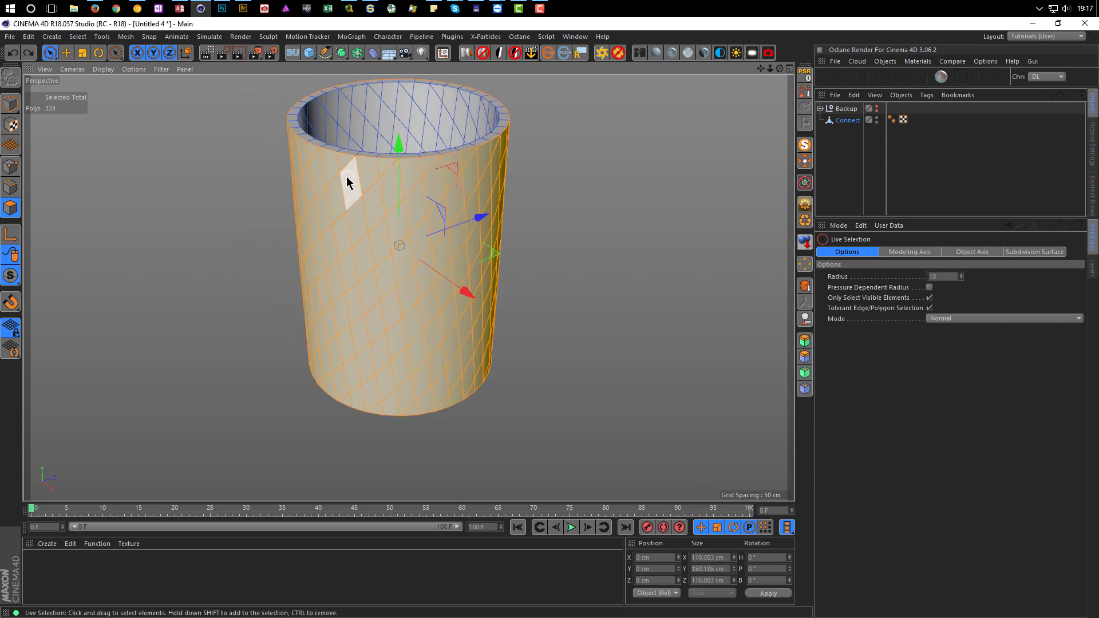
# - Select one full spiral strip of 18 polygons on the cylinder's outer surface, running from the top rim to the bottom rim
pyautogui.moveTo(376, 170); pyautogui.dragTo(275, 241)
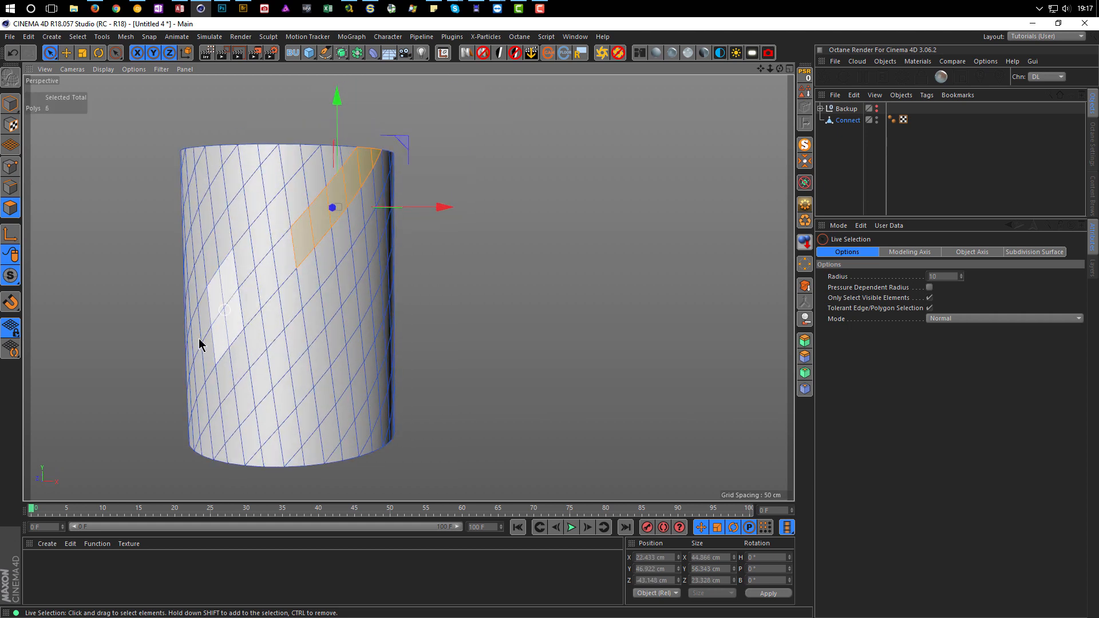
pyautogui.keyDown('alt'); pyautogui.moveTo(336, 259); pyautogui.dragTo(463, 216); pyautogui.keyUp('alt')
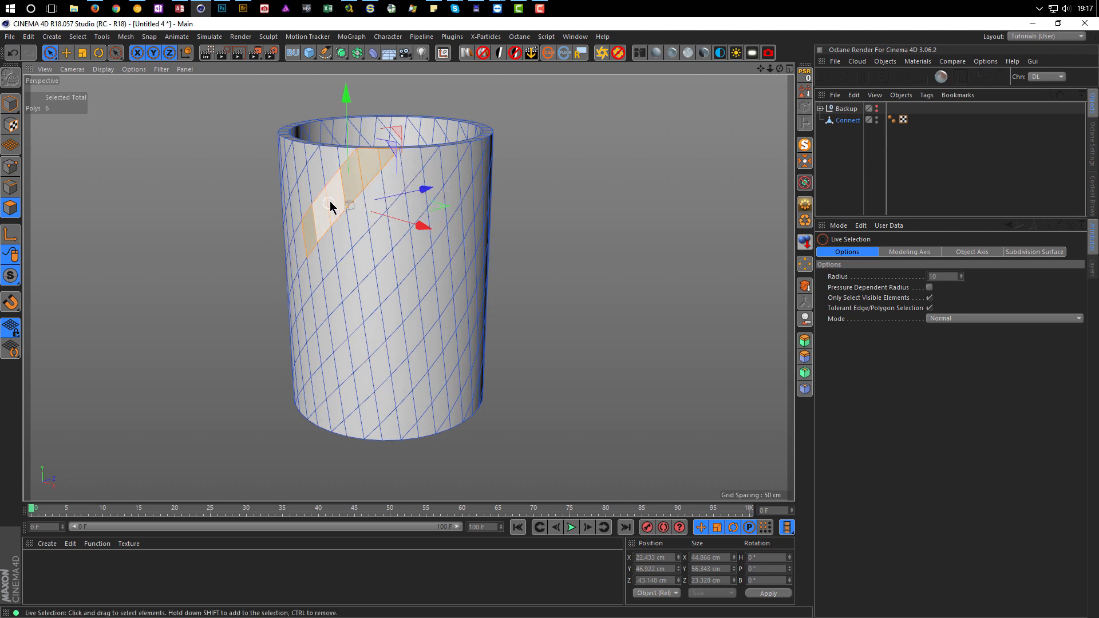
pyautogui.moveTo(332, 204)
pyautogui.keyDown('alt'); pyautogui.mouseDown()
pyautogui.moveTo(304, 224)
pyautogui.moveTo(342, 255)
pyautogui.moveTo(454, 237)
pyautogui.moveTo(351, 230)
pyautogui.mouseUp(); pyautogui.keyUp('alt')
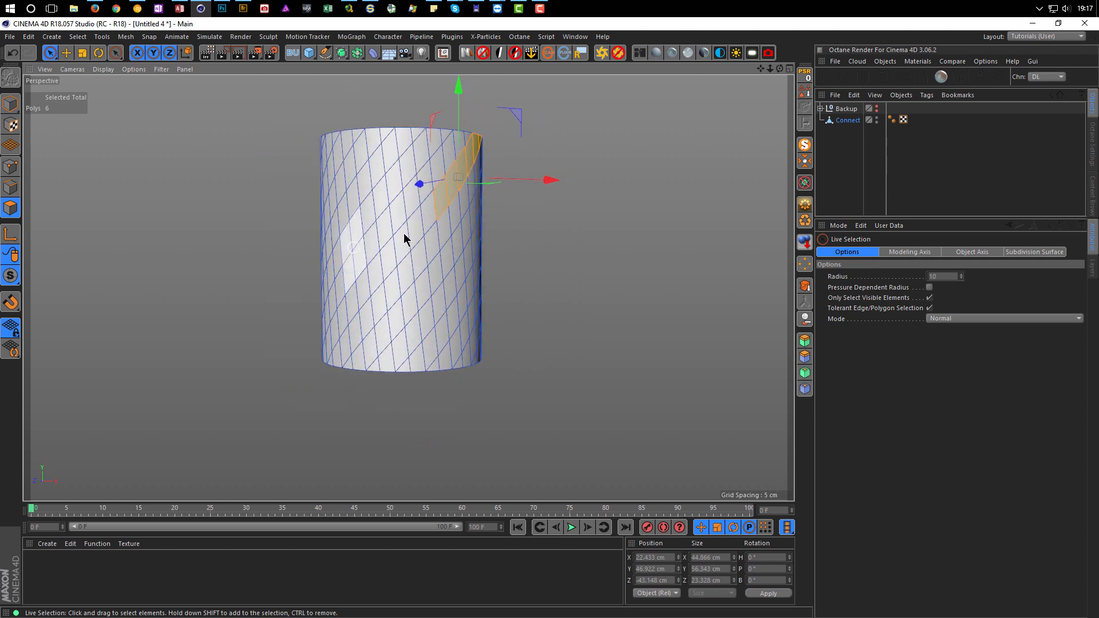
pyautogui.moveTo(434, 208)
pyautogui.keyDown('shift'); pyautogui.mouseDown()
pyautogui.moveTo(361, 305)
pyautogui.moveTo(239, 340)
pyautogui.mouseUp(); pyautogui.keyUp('shift')
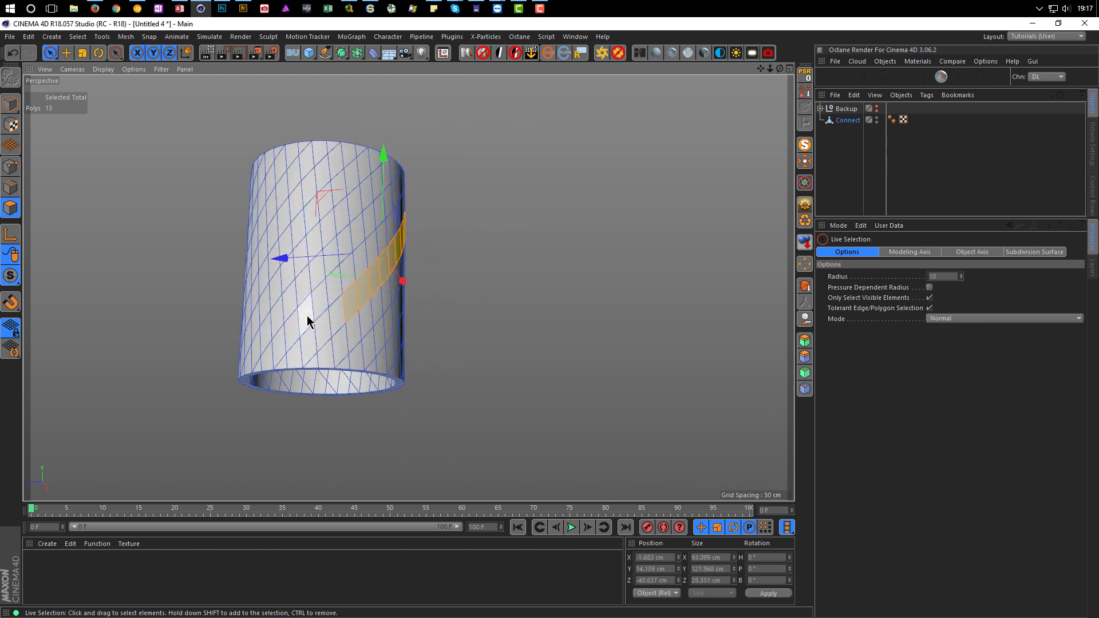
pyautogui.keyDown('alt'); pyautogui.moveTo(307, 319); pyautogui.dragTo(360, 319, button='right'); pyautogui.keyUp('alt')
pyautogui.keyDown('shift'); pyautogui.moveTo(269, 408); pyautogui.dragTo(367, 310); pyautogui.keyUp('shift')
pyautogui.keyDown('alt'); pyautogui.moveTo(442, 277); pyautogui.dragTo(372, 299, button='right'); pyautogui.keyUp('alt')
pyautogui.keyDown('alt'); pyautogui.moveTo(489, 239); pyautogui.dragTo(596, 209); pyautogui.keyUp('alt')
pyautogui.keyDown('alt'); pyautogui.moveTo(523, 212); pyautogui.dragTo(578, 258); pyautogui.keyUp('alt')
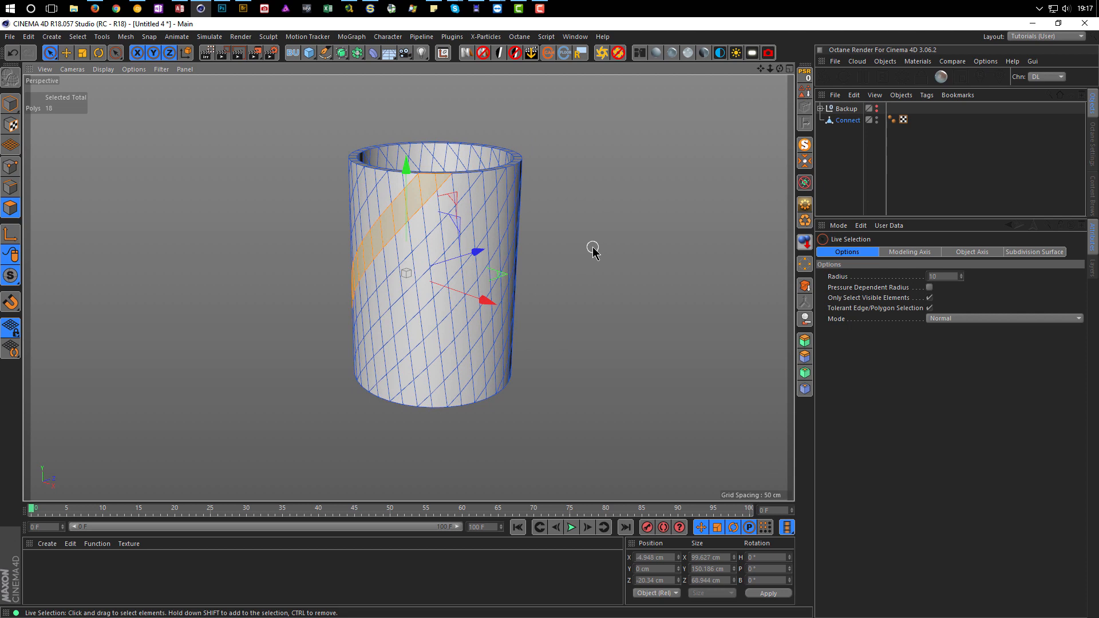
# - Extrude the selected spiral strip 8 cm outward with Create Caps disabled, and compare its shape with the building reference photo
pyautogui.press('d')
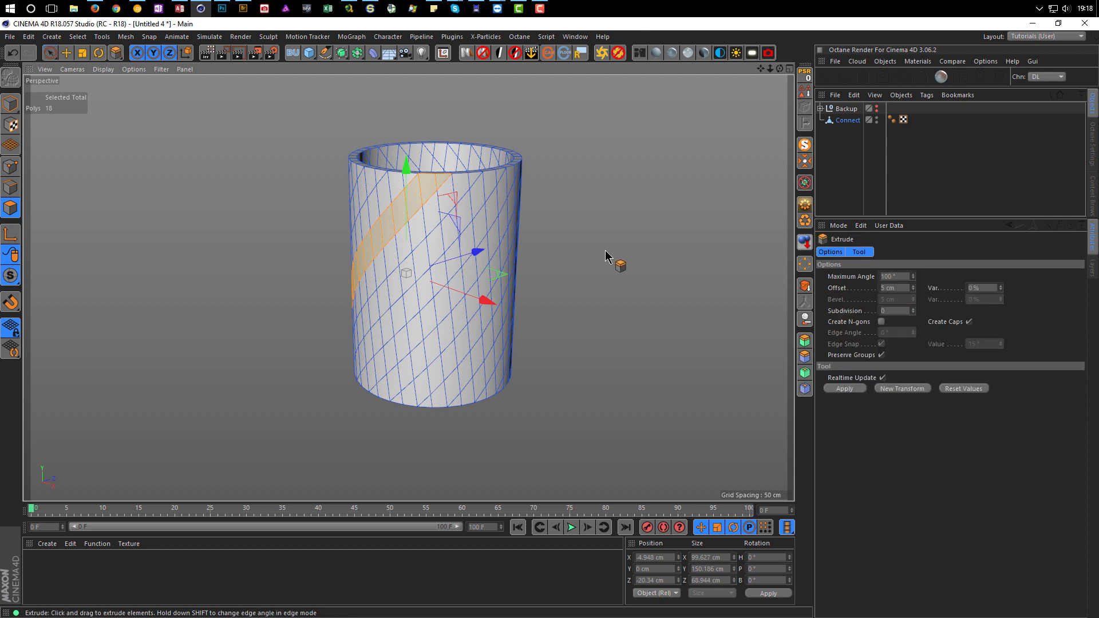
pyautogui.click(970, 323)
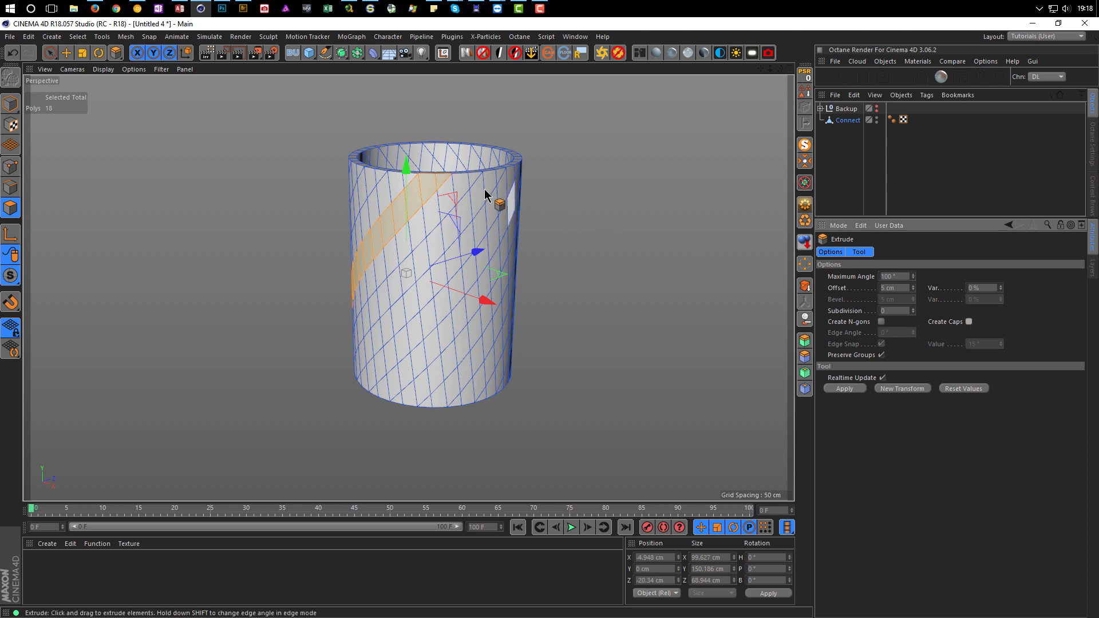
pyautogui.keyDown('alt'); pyautogui.moveTo(473, 184); pyautogui.dragTo(500, 171); pyautogui.keyUp('alt')
pyautogui.keyDown('alt'); pyautogui.moveTo(500, 169); pyautogui.dragTo(532, 177, button='right'); pyautogui.keyUp('alt')
pyautogui.keyDown('alt'); pyautogui.moveTo(532, 176); pyautogui.dragTo(584, 193); pyautogui.keyUp('alt')
pyautogui.moveTo(638, 231); pyautogui.dragTo(684, 230)
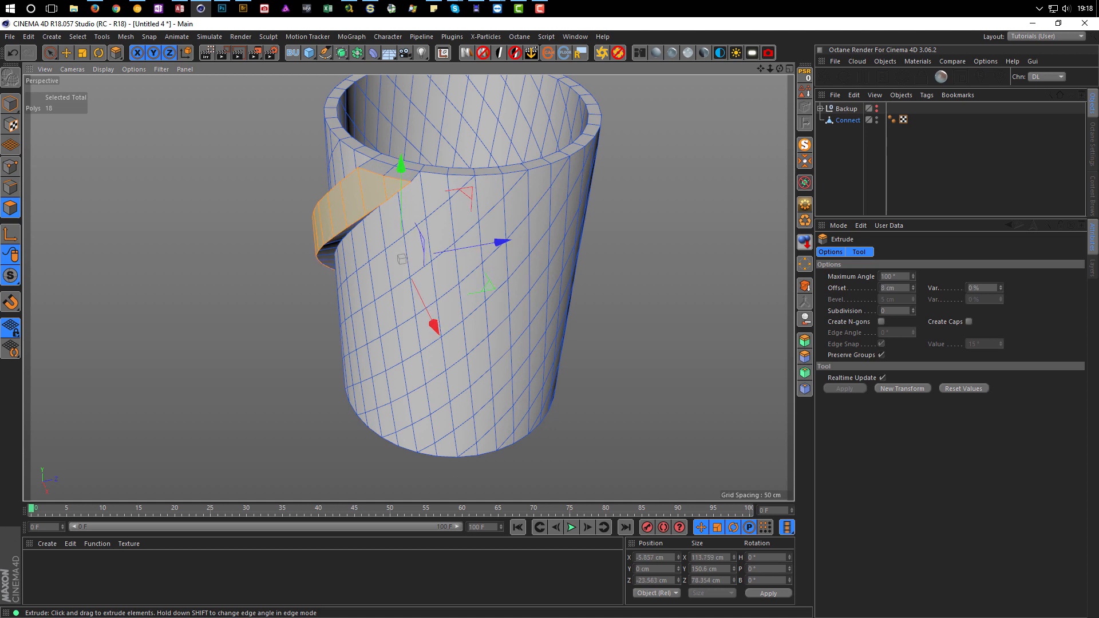
pyautogui.keyDown('alt'); pyautogui.moveTo(547, 245); pyautogui.dragTo(350, 270); pyautogui.keyUp('alt')
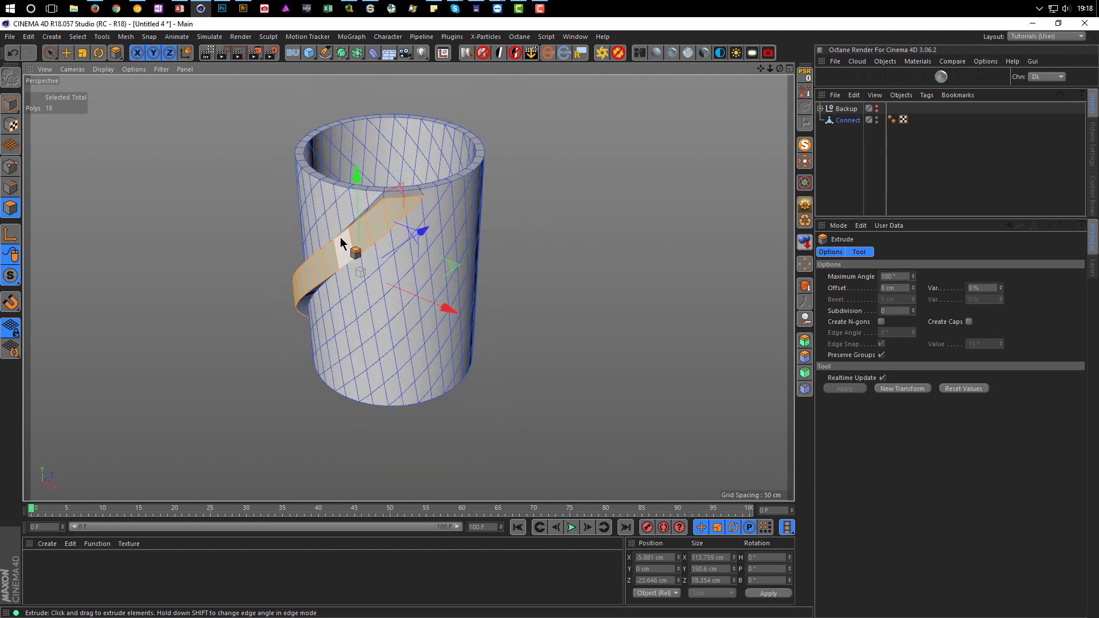
pyautogui.hotkey('shift', 'F6')
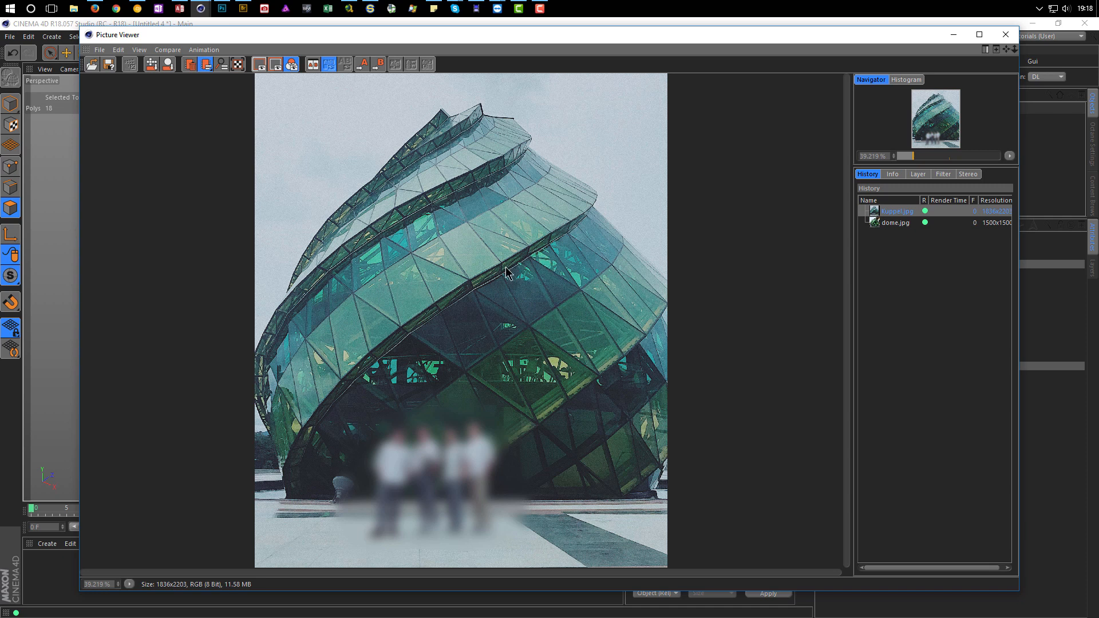
pyautogui.click(1006, 34)
# - Switch to edge mode and select the outer edge loop along the upper side of the extruded spiral strip
pyautogui.keyDown('alt'); pyautogui.moveTo(387, 196); pyautogui.dragTo(318, 198); pyautogui.keyUp('alt')
pyautogui.click(11, 188)
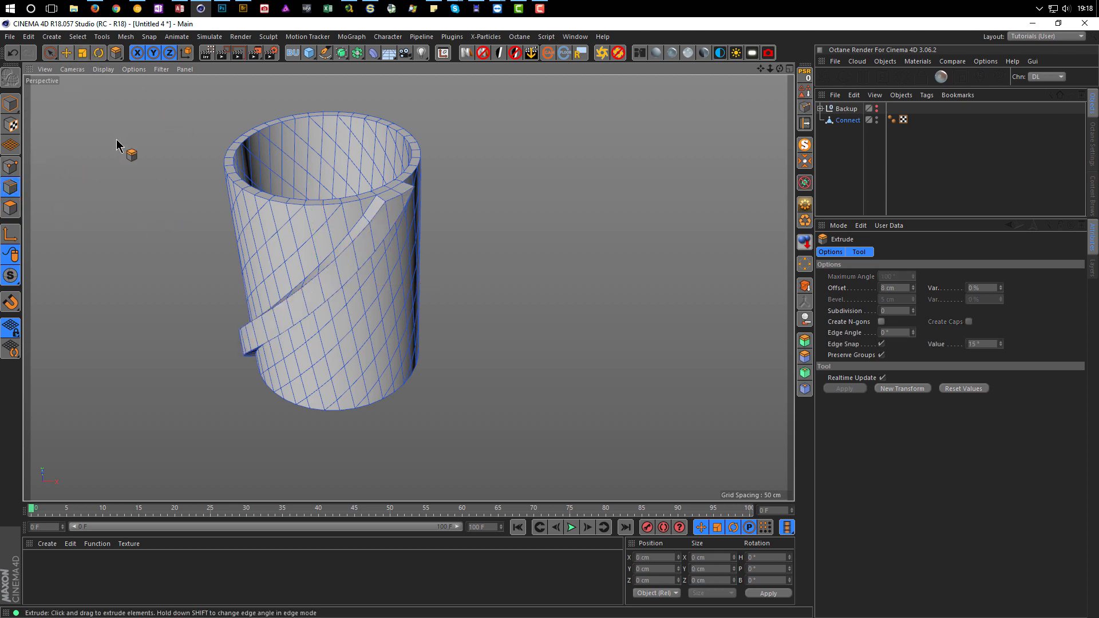
pyautogui.press('e')
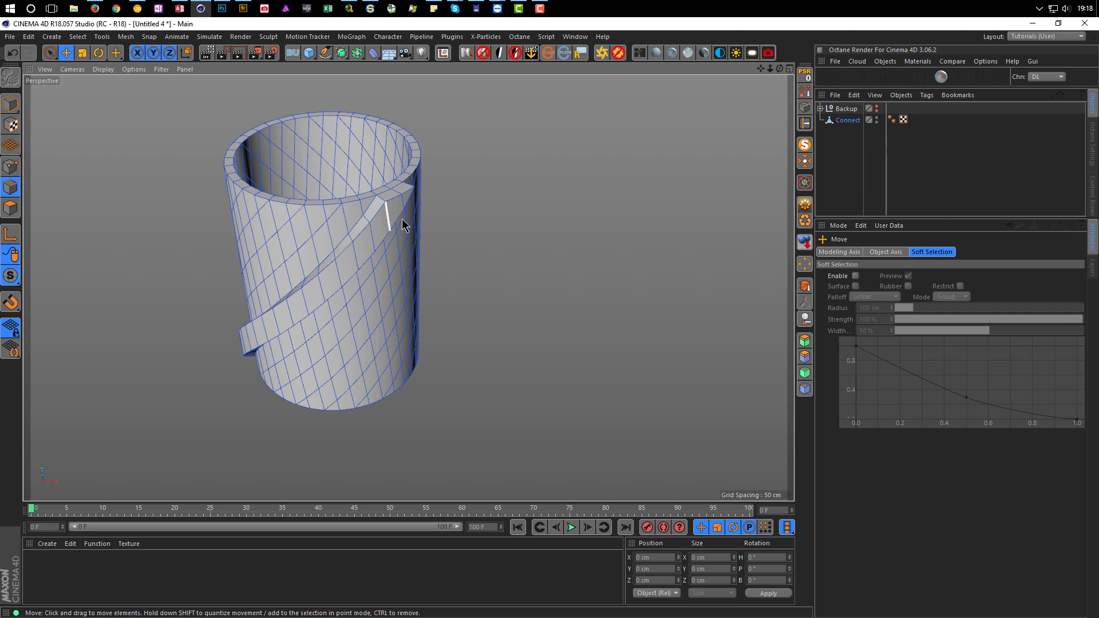
pyautogui.click(380, 217)
pyautogui.keyDown('alt'); pyautogui.moveTo(361, 248); pyautogui.dragTo(545, 166, button='middle'); pyautogui.keyUp('alt')
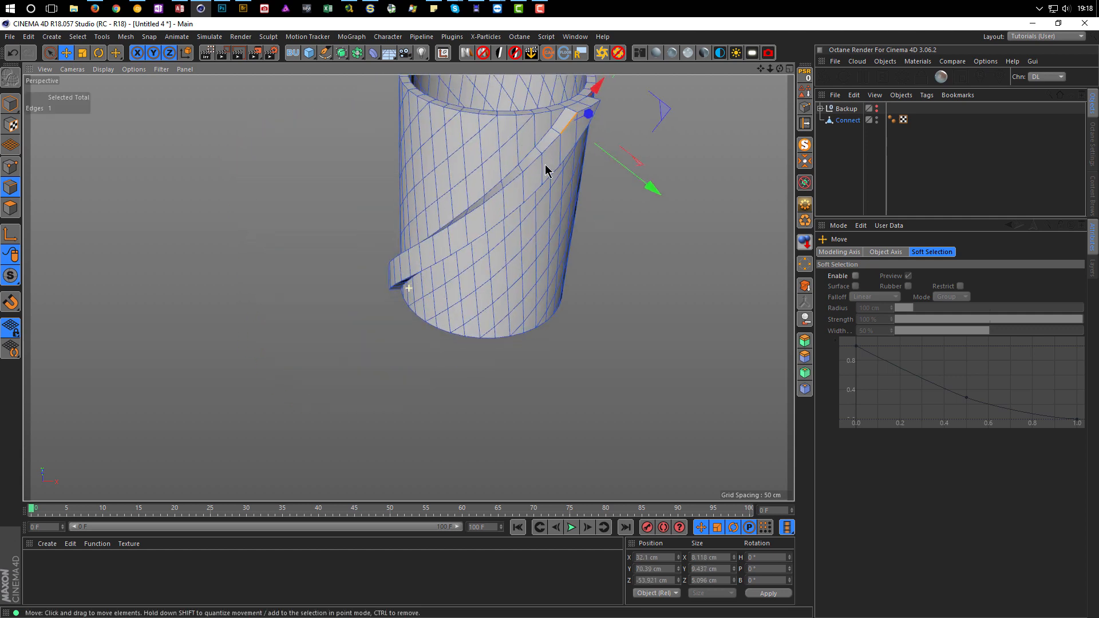
pyautogui.keyDown('alt'); pyautogui.moveTo(350, 234); pyautogui.dragTo(138, 280); pyautogui.keyUp('alt')
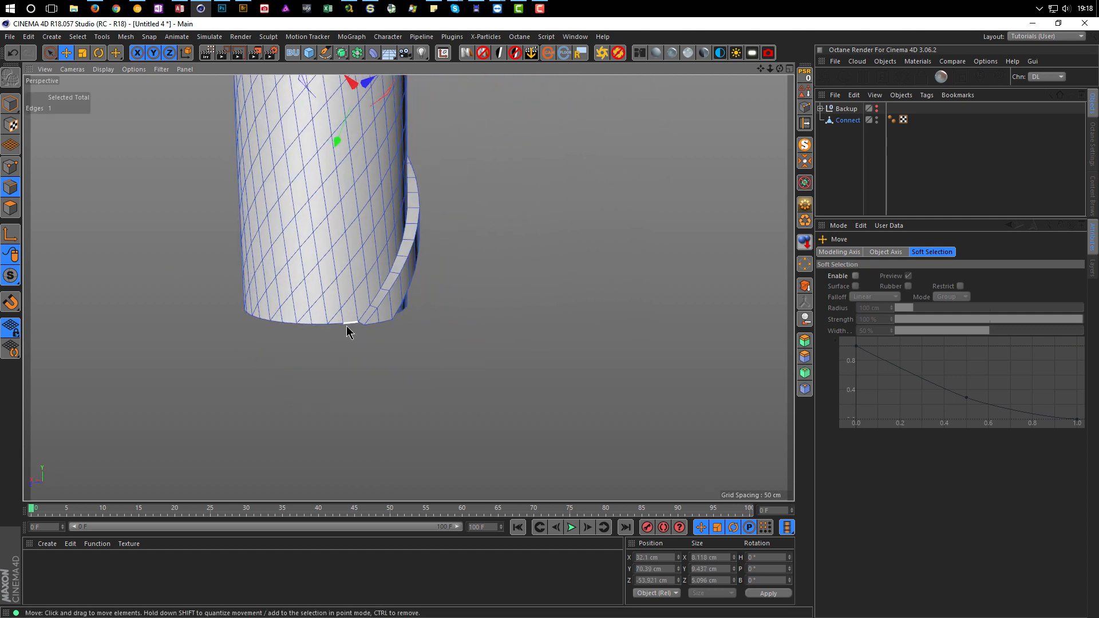
pyautogui.doubleClick(371, 324)
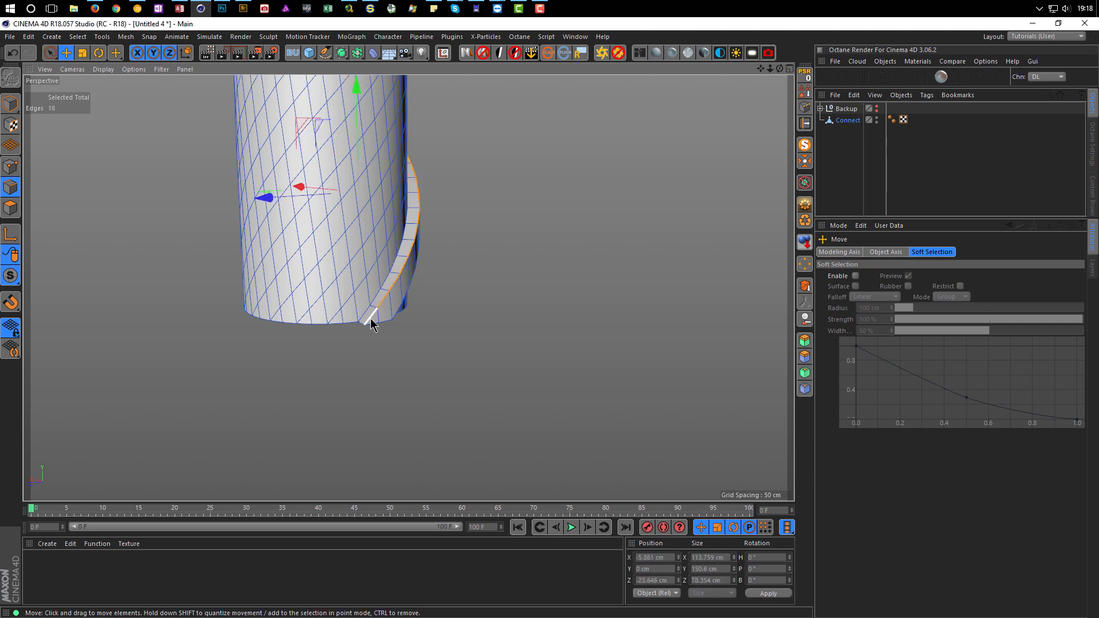
pyautogui.keyDown('alt'); pyautogui.moveTo(390, 271); pyautogui.dragTo(522, 252); pyautogui.keyUp('alt')
pyautogui.press('space')
pyautogui.keyDown('alt'); pyautogui.moveTo(471, 222); pyautogui.dragTo(433, 230); pyautogui.keyUp('alt')
pyautogui.press('space')
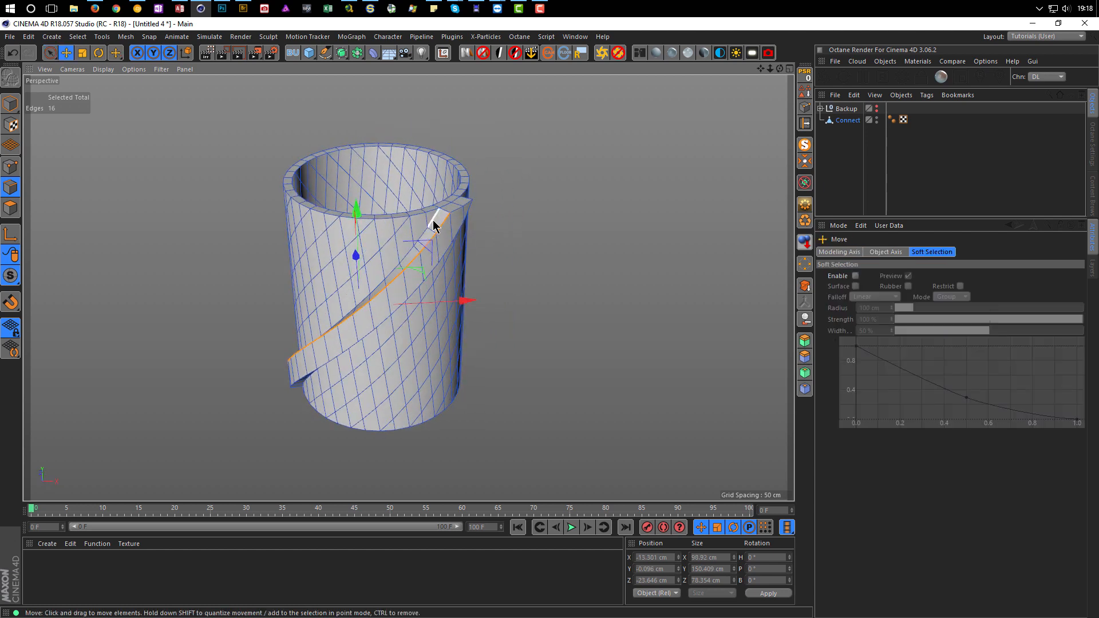
# - Add the matching inner edge loop against the cylinder wall to the selection and join both loops with Stitch and Sew
pyautogui.keyDown('alt'); pyautogui.moveTo(369, 304); pyautogui.dragTo(297, 286); pyautogui.keyUp('alt')
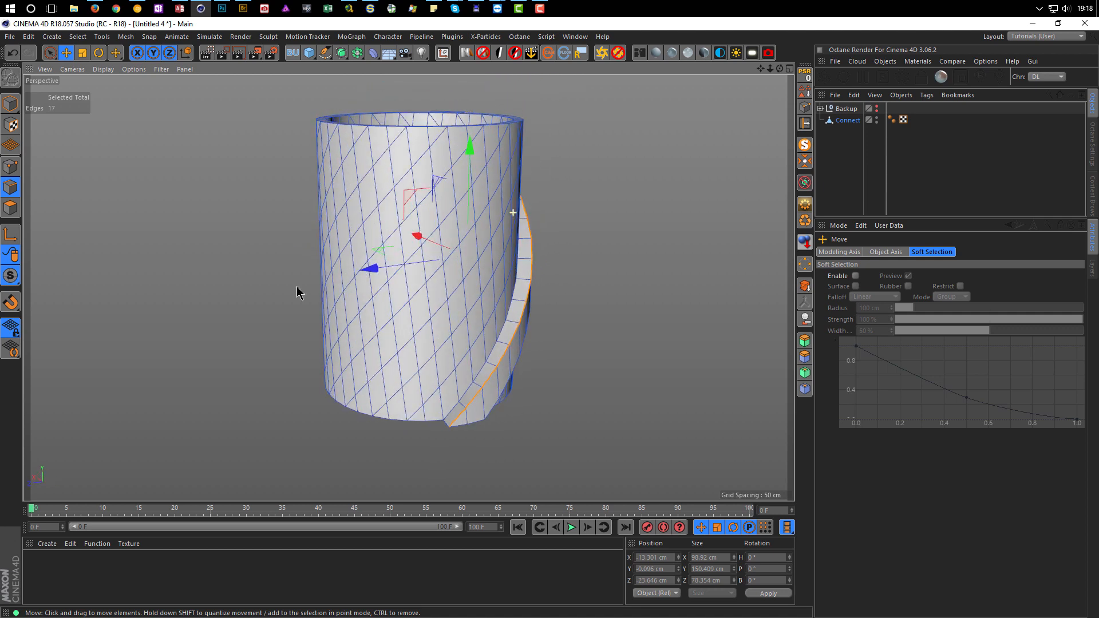
pyautogui.keyDown('alt'); pyautogui.moveTo(507, 375); pyautogui.dragTo(479, 281); pyautogui.keyUp('alt')
pyautogui.keyDown('alt'); pyautogui.moveTo(504, 215); pyautogui.dragTo(530, 278); pyautogui.keyUp('alt')
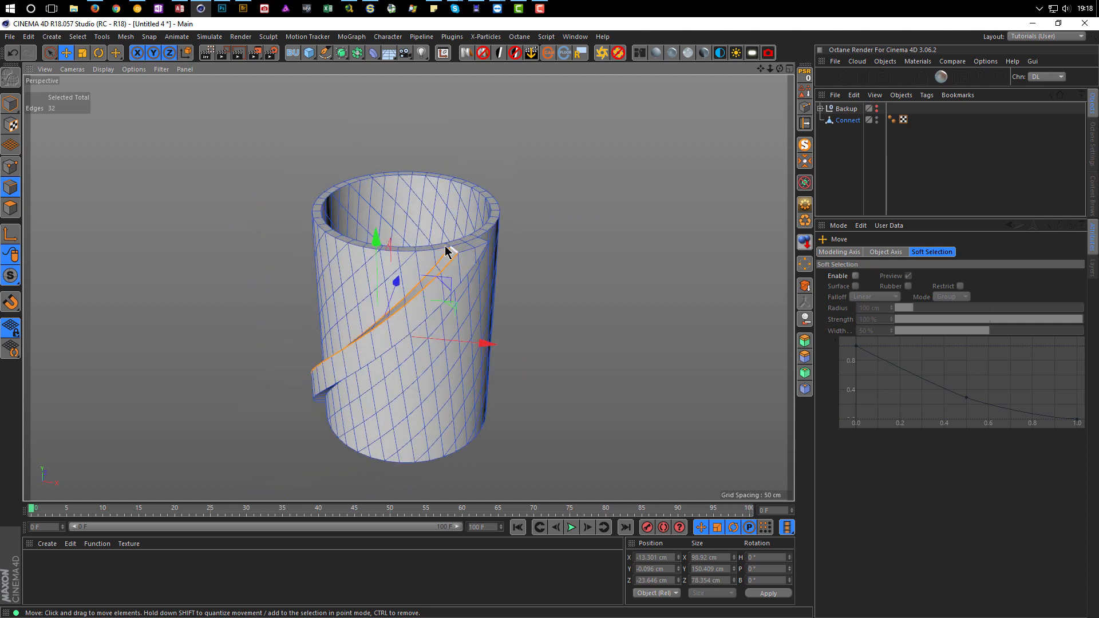
pyautogui.scroll(5, 446, 252)
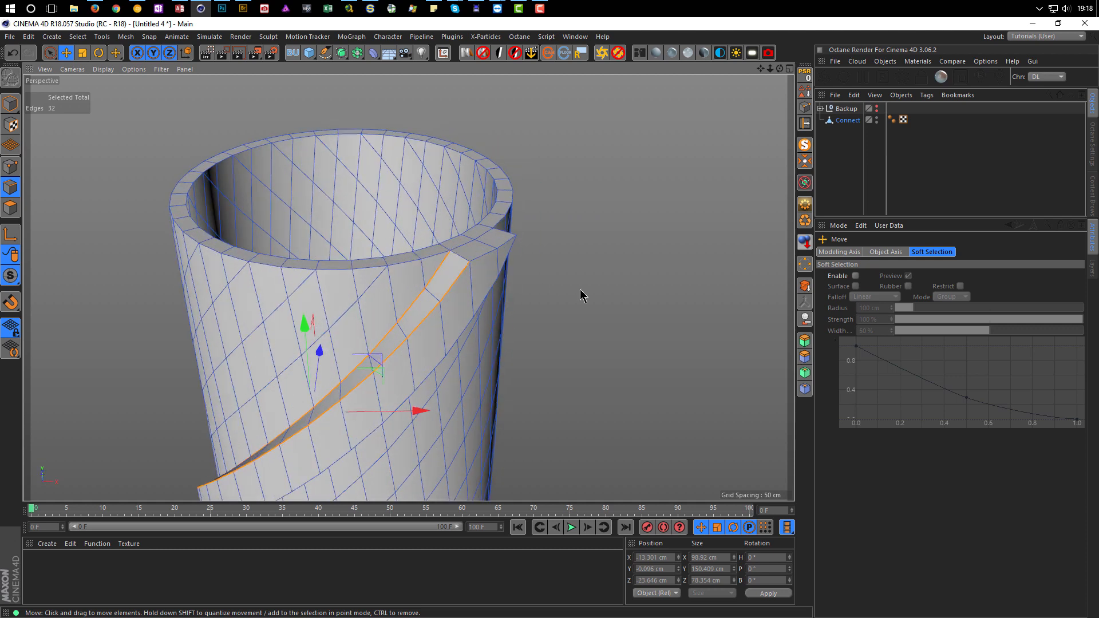
pyautogui.press('m')
pyautogui.press('p')
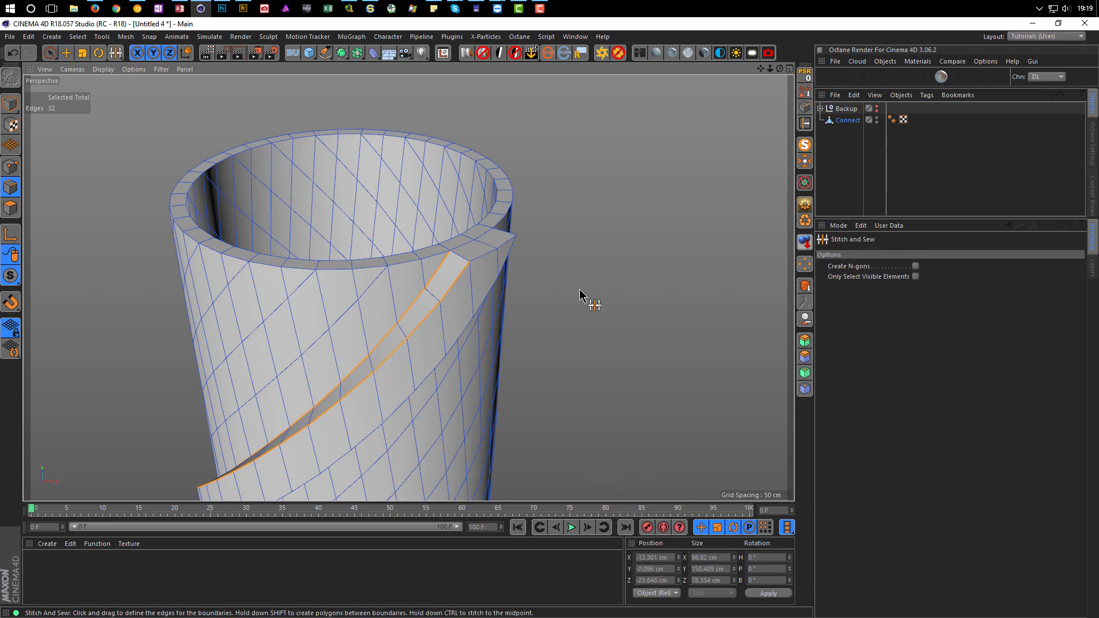
pyautogui.click(451, 250)
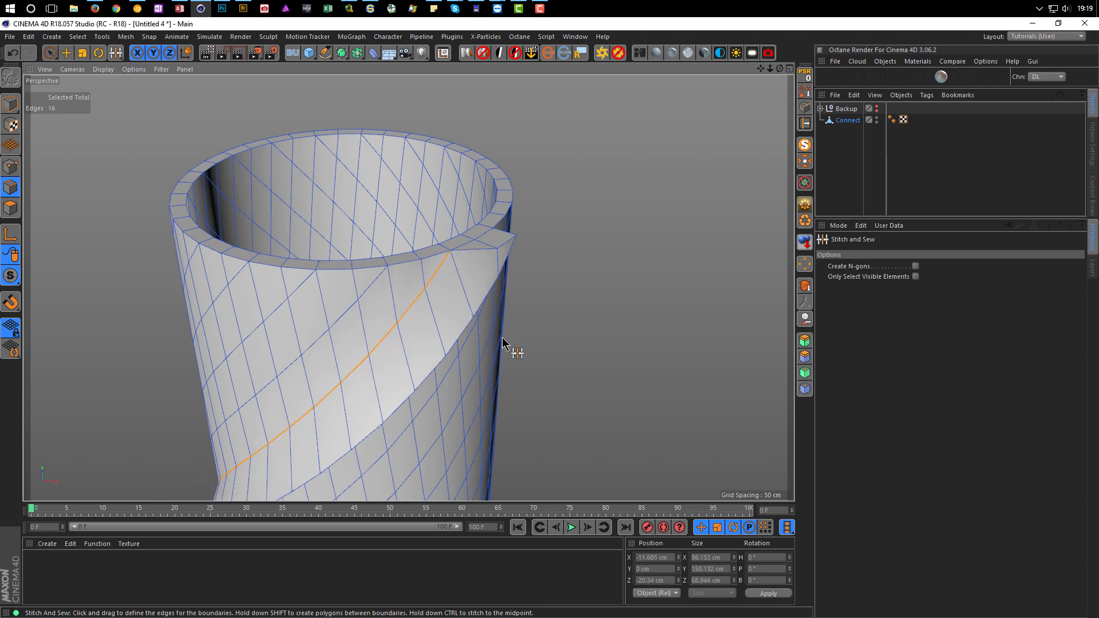
# - Switch to point mode and move the protruding middle point at the strip's top end about 5 cm inward toward the cylinder's rim
pyautogui.keyDown('alt'); pyautogui.moveTo(479, 283); pyautogui.dragTo(617, 319); pyautogui.keyUp('alt')
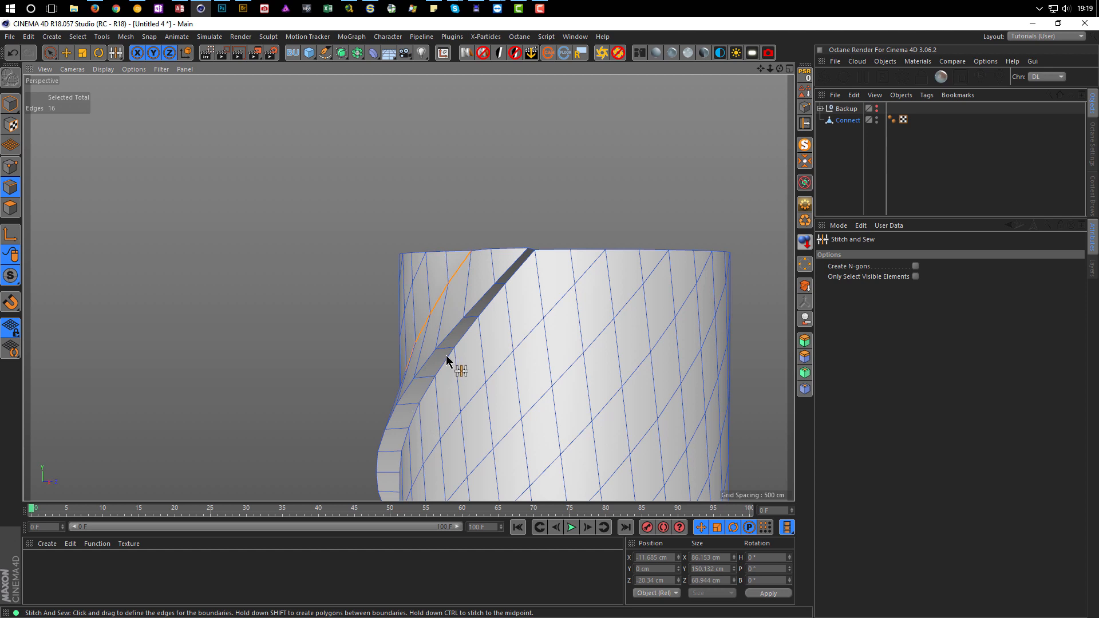
pyautogui.keyDown('alt'); pyautogui.moveTo(446, 356); pyautogui.dragTo(486, 282); pyautogui.keyUp('alt')
pyautogui.scroll(2, 573, 266)
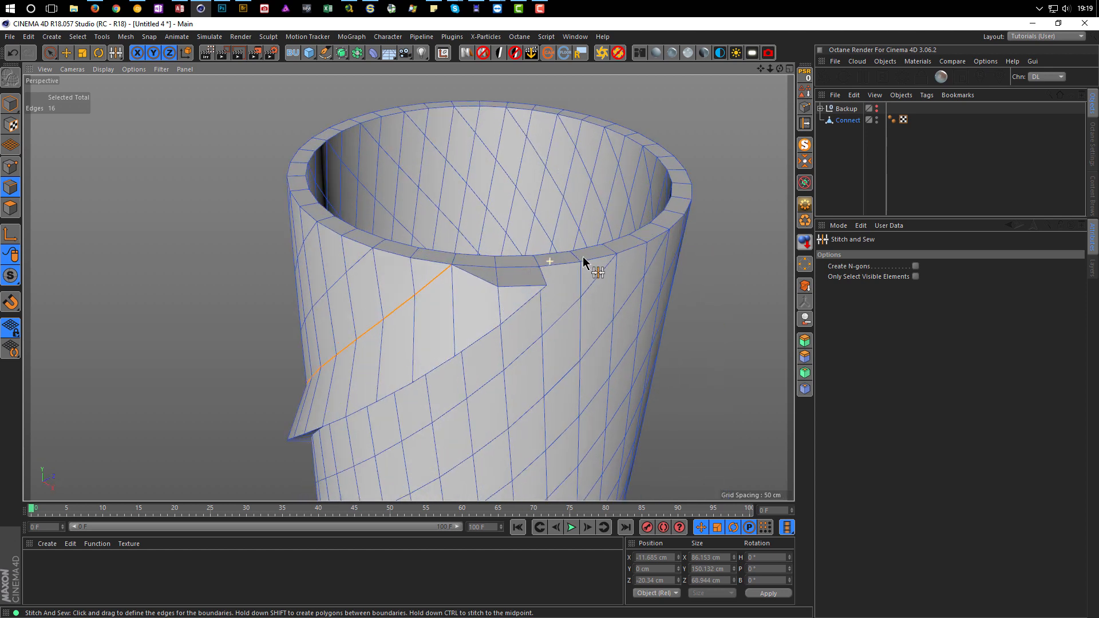
pyautogui.scroll(1, 561, 266)
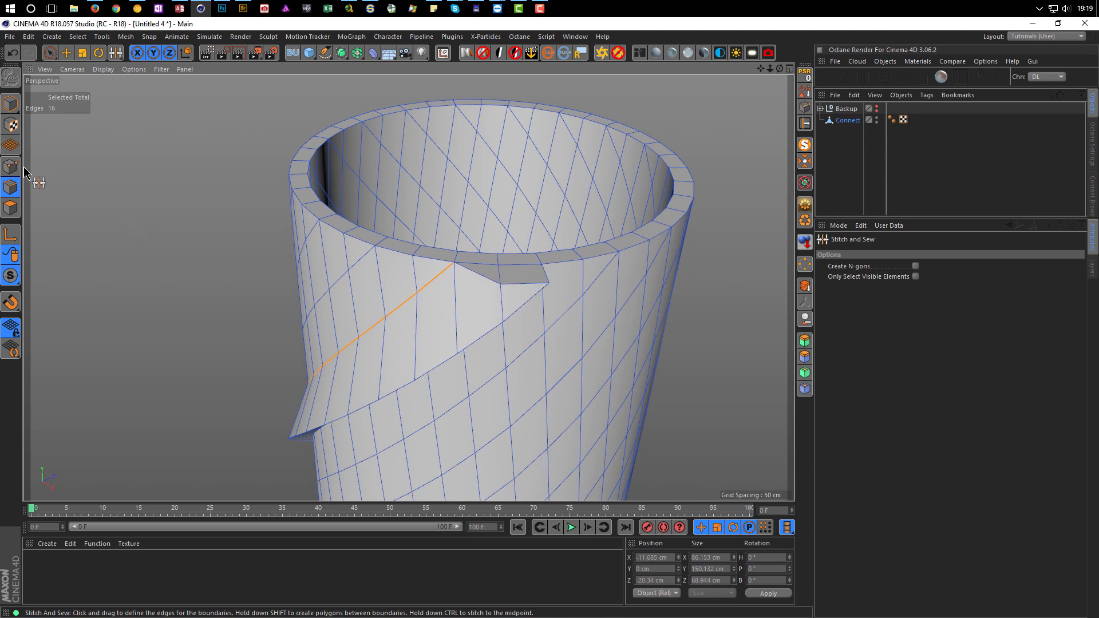
pyautogui.click(12, 167)
pyautogui.press('space')
pyautogui.click(501, 281)
pyautogui.keyDown('alt'); pyautogui.moveTo(531, 247); pyautogui.dragTo(404, 385); pyautogui.keyUp('alt')
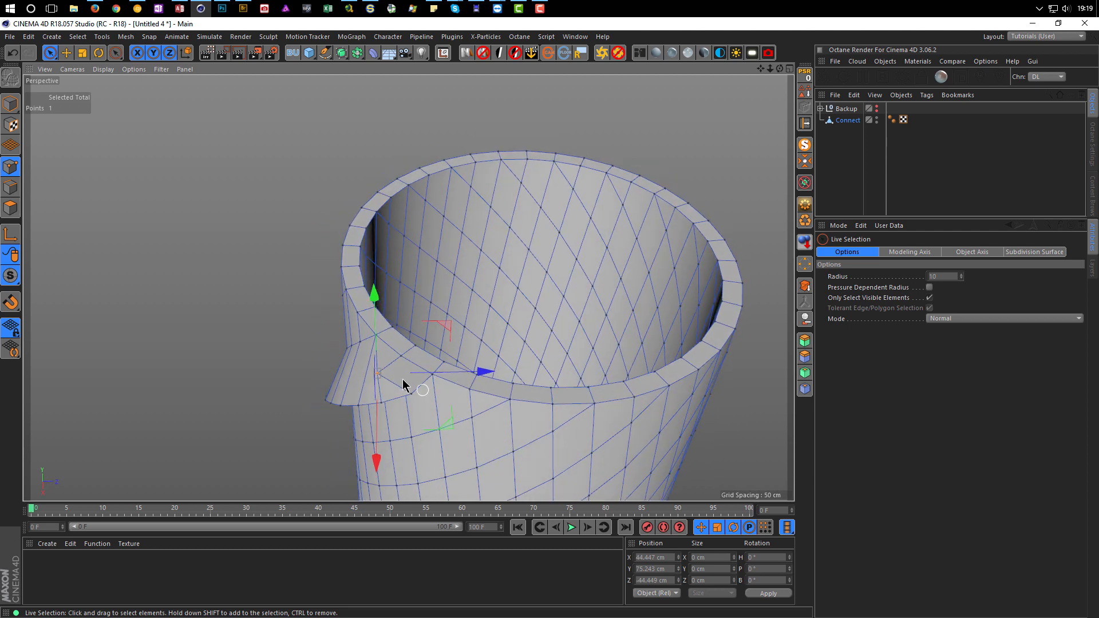
pyautogui.click(377, 303)
pyautogui.keyDown('alt'); pyautogui.moveTo(407, 372); pyautogui.dragTo(369, 425); pyautogui.keyUp('alt')
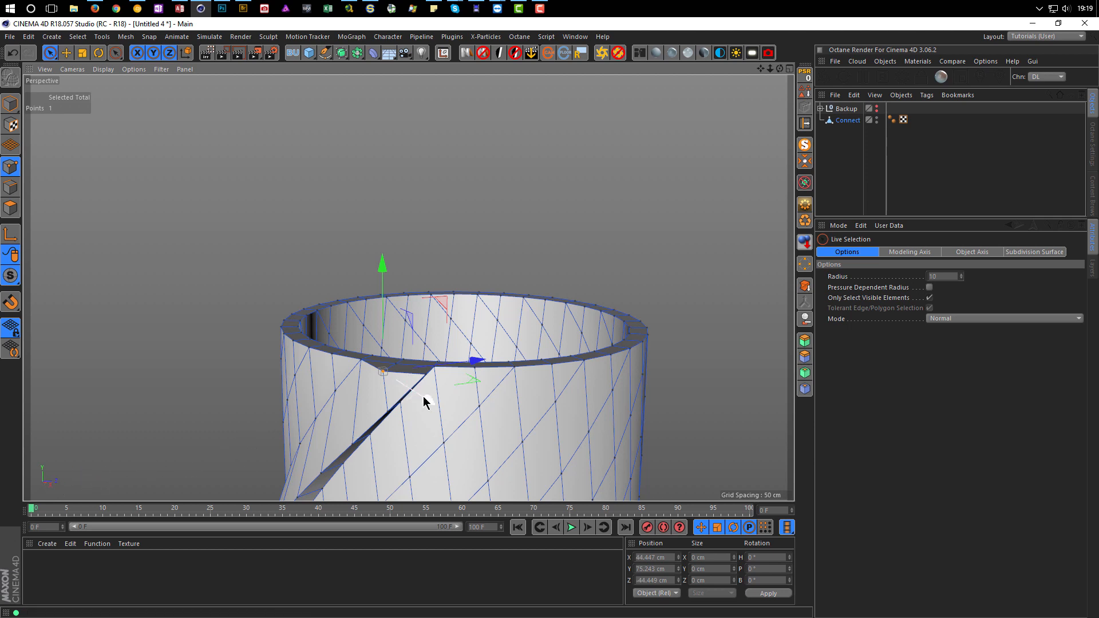
pyautogui.keyDown('alt'); pyautogui.moveTo(426, 332); pyautogui.dragTo(427, 364); pyautogui.keyUp('alt')
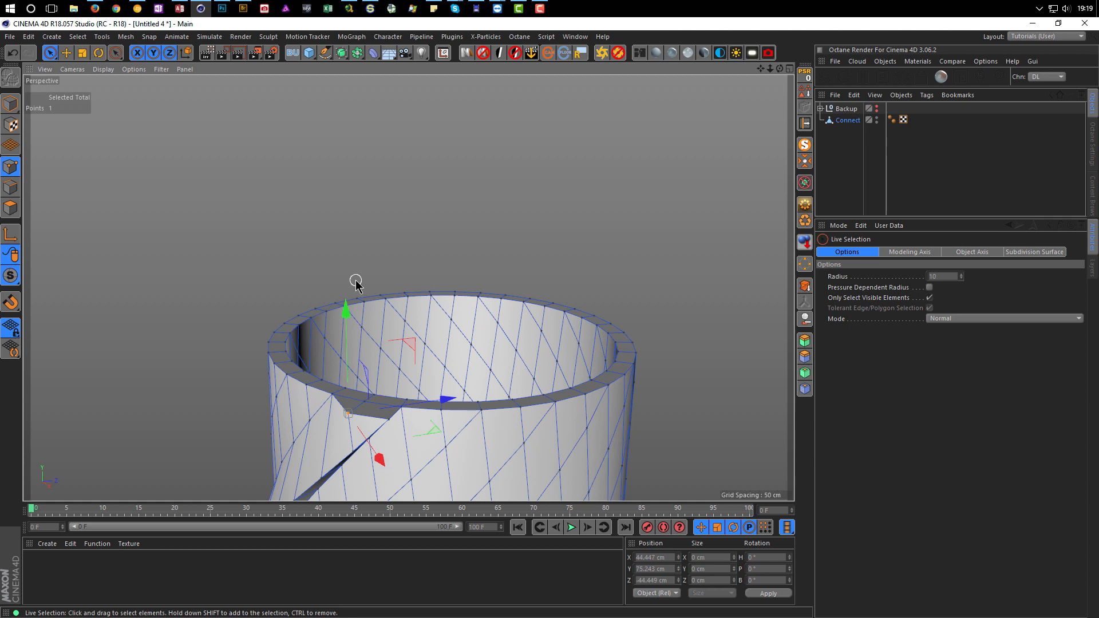
pyautogui.doubleClick(345, 311)
pyautogui.moveTo(346, 314); pyautogui.dragTo(358, 310)
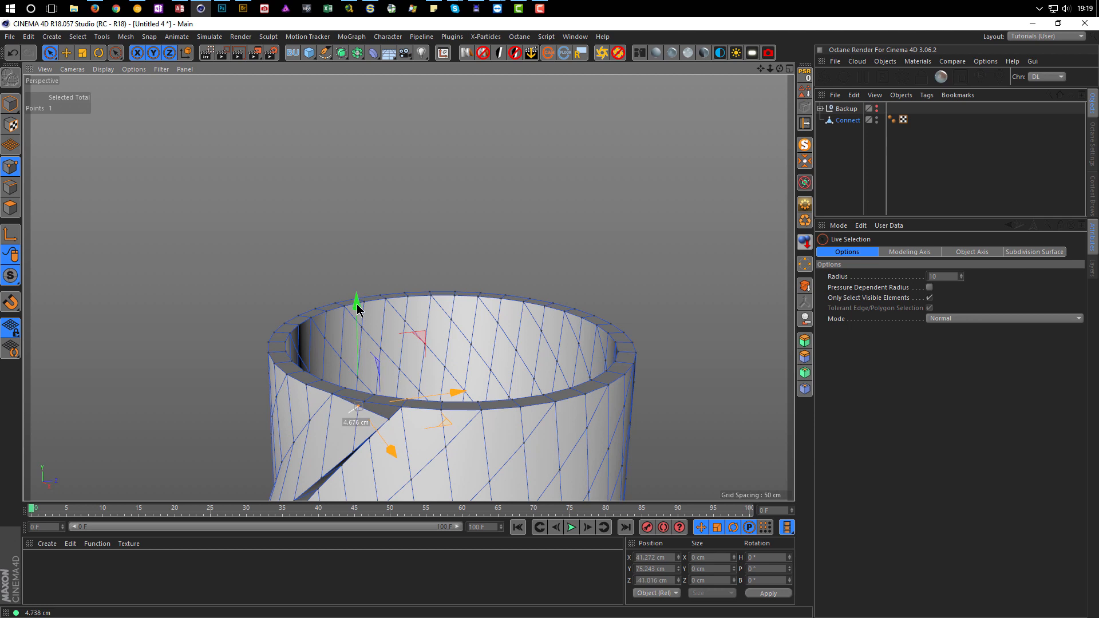
# - Nudge the same top point slightly further inward so it lines up between the rim and the strip's outer corner
pyautogui.moveTo(381, 430)
pyautogui.keyDown('alt'); pyautogui.mouseDown()
pyautogui.moveTo(385, 378)
pyautogui.moveTo(409, 386)
pyautogui.moveTo(437, 351)
pyautogui.moveTo(472, 365)
pyautogui.mouseUp(); pyautogui.keyUp('alt')
pyautogui.scroll(4, 391, 367)
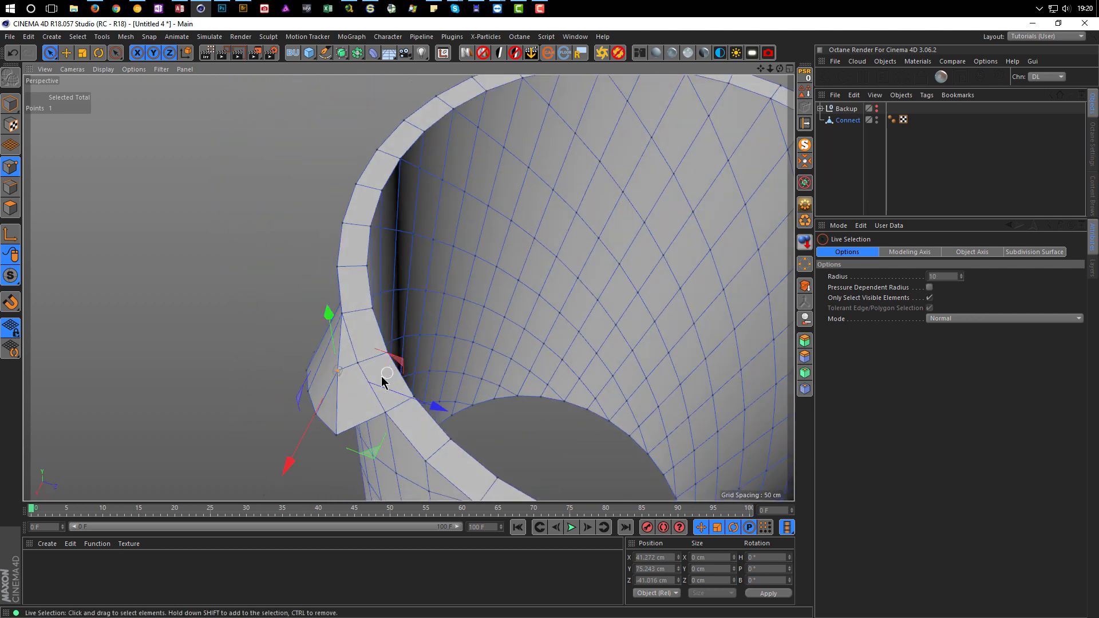
pyautogui.moveTo(379, 465)
pyautogui.mouseDown()
pyautogui.moveTo(369, 451)
pyautogui.moveTo(376, 458)
pyautogui.mouseUp()
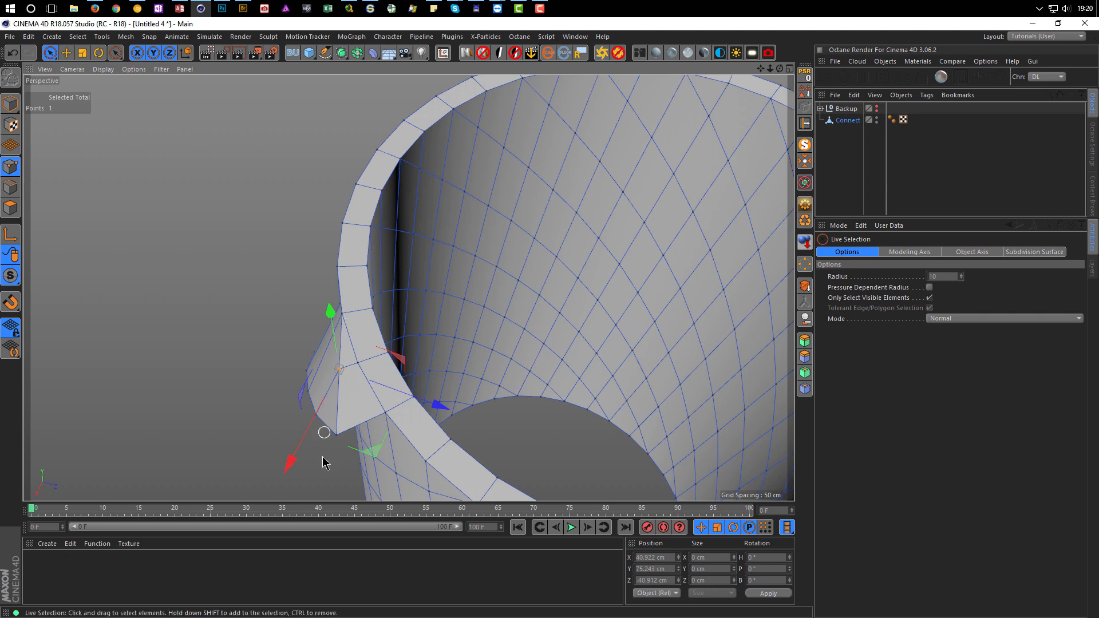
# - Slide the protruding middle point at the spiral strip's bottom end about 5 cm inward toward the cylinder's rim
pyautogui.keyDown('alt'); pyautogui.moveTo(343, 370); pyautogui.dragTo(263, 429); pyautogui.keyUp('alt')
pyautogui.keyDown('alt'); pyautogui.moveTo(263, 430); pyautogui.dragTo(488, 212, button='middle'); pyautogui.keyUp('alt')
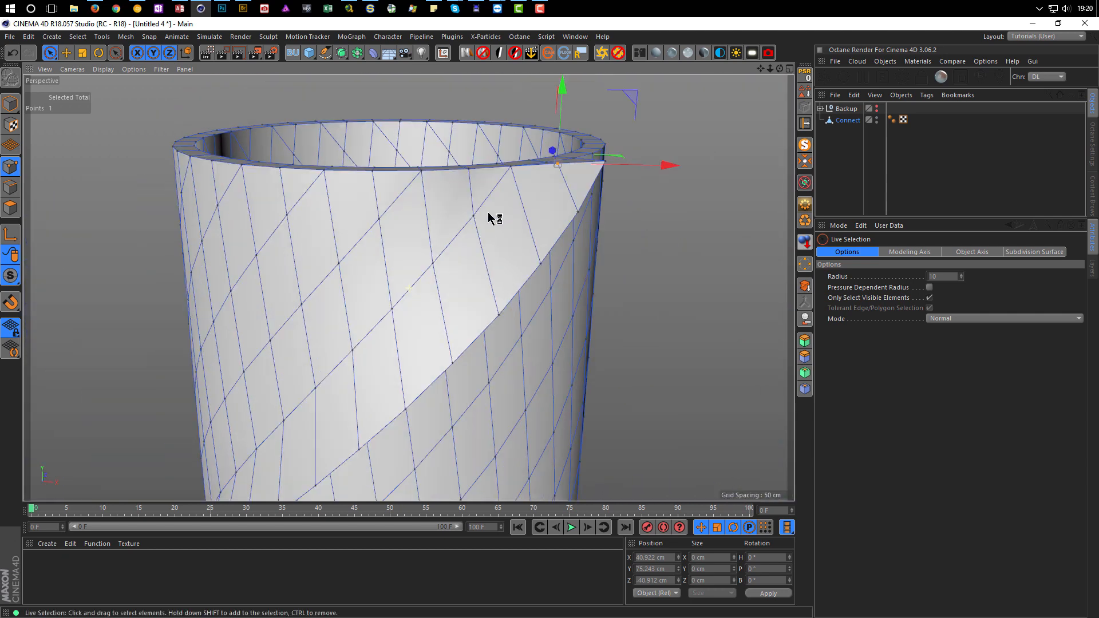
pyautogui.keyDown('alt'); pyautogui.moveTo(488, 212); pyautogui.dragTo(375, 322, button='right'); pyautogui.keyUp('alt')
pyautogui.keyDown('alt'); pyautogui.moveTo(375, 323); pyautogui.dragTo(316, 375); pyautogui.keyUp('alt')
pyautogui.keyDown('alt'); pyautogui.moveTo(324, 343); pyautogui.dragTo(388, 303, button='right'); pyautogui.keyUp('alt')
pyautogui.keyDown('alt'); pyautogui.moveTo(387, 303); pyautogui.dragTo(373, 315); pyautogui.keyUp('alt')
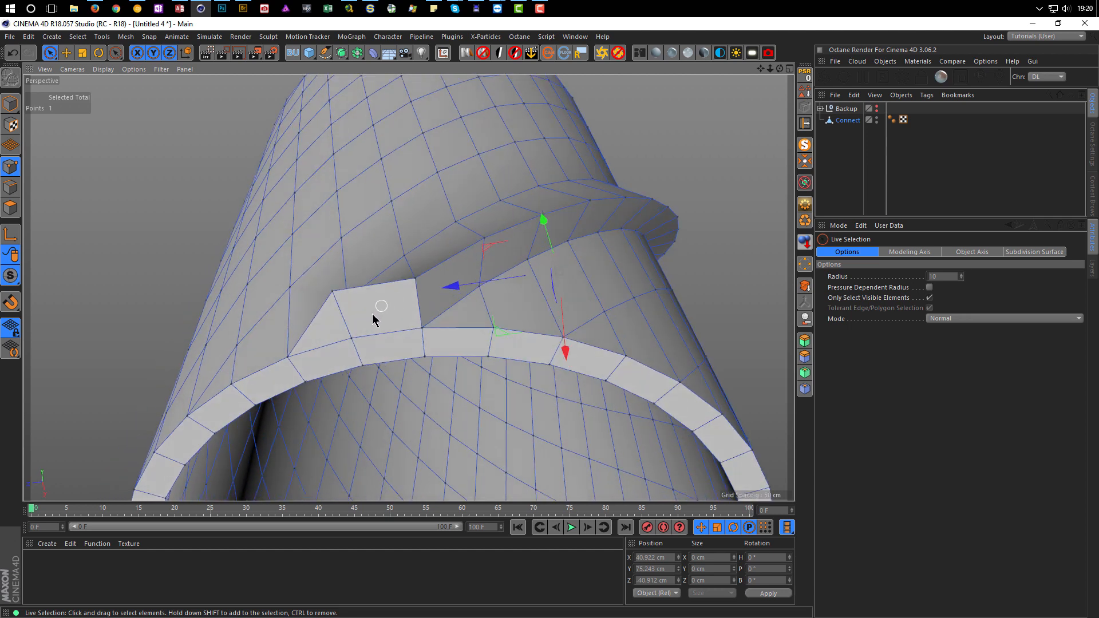
pyautogui.click(335, 297)
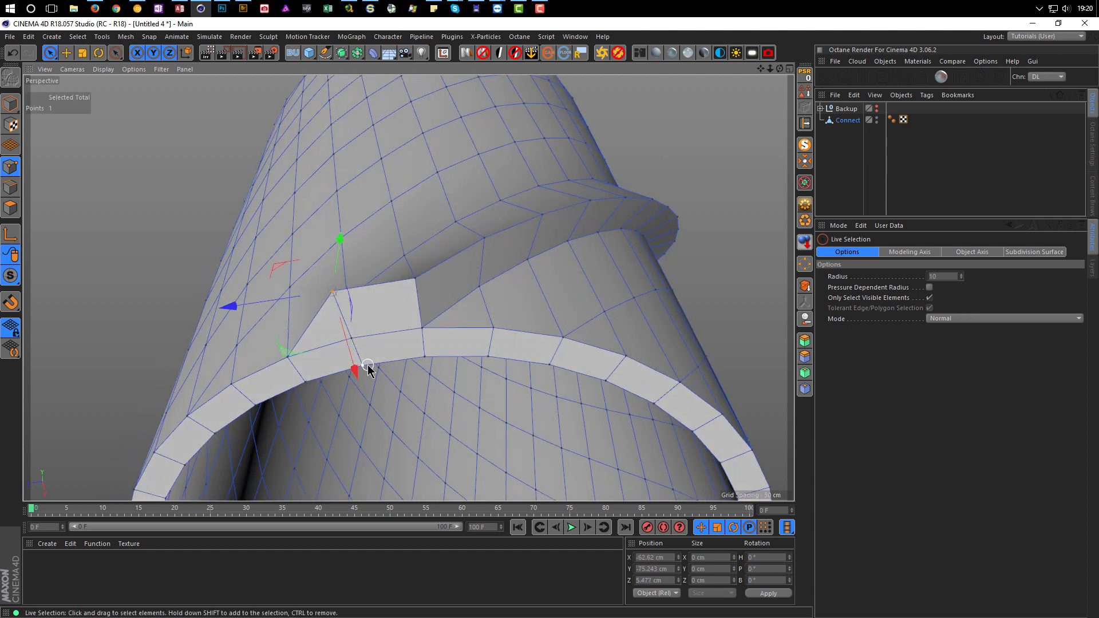
pyautogui.press('m')
pyautogui.press('o')
pyautogui.moveTo(288, 364); pyautogui.dragTo(299, 383)
# - Inspect the strip's tapered bottom and top ends from several sides of the cylinder
pyautogui.keyDown('alt'); pyautogui.moveTo(347, 355); pyautogui.dragTo(283, 271); pyautogui.keyUp('alt')
pyautogui.keyDown('alt'); pyautogui.moveTo(386, 283); pyautogui.dragTo(412, 344); pyautogui.keyUp('alt')
pyautogui.keyDown('alt'); pyautogui.moveTo(409, 300); pyautogui.dragTo(338, 314, button='right'); pyautogui.keyUp('alt')
pyautogui.keyDown('alt'); pyautogui.moveTo(455, 275); pyautogui.dragTo(394, 332, button='middle'); pyautogui.keyUp('alt')
pyautogui.keyDown('alt'); pyautogui.moveTo(395, 336); pyautogui.dragTo(569, 243); pyautogui.keyUp('alt')
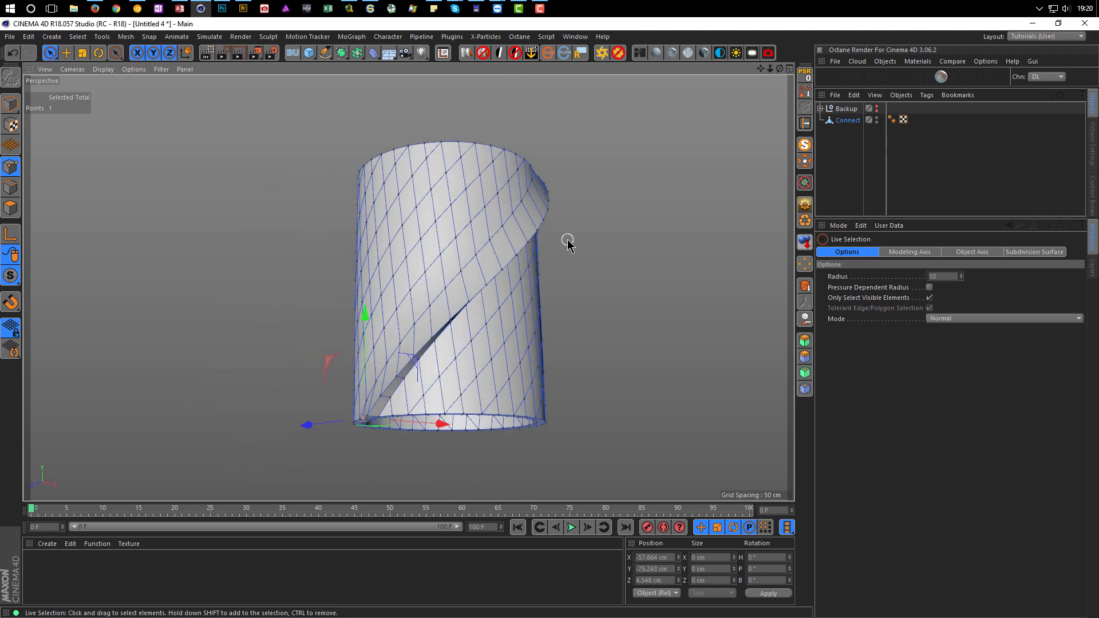
pyautogui.keyDown('alt'); pyautogui.moveTo(507, 230); pyautogui.dragTo(392, 345, button='middle'); pyautogui.keyUp('alt')
pyautogui.keyDown('alt'); pyautogui.moveTo(405, 339); pyautogui.dragTo(503, 277); pyautogui.keyUp('alt')
pyautogui.keyDown('alt'); pyautogui.moveTo(497, 278); pyautogui.dragTo(558, 296, button='right'); pyautogui.keyUp('alt')
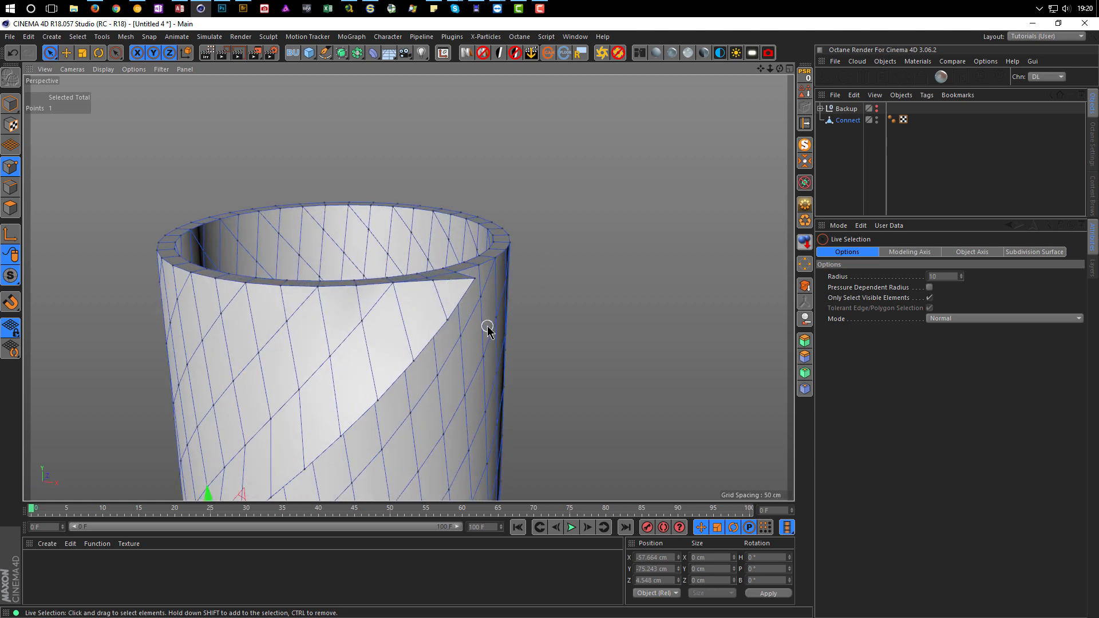
pyautogui.keyDown('alt'); pyautogui.moveTo(465, 322); pyautogui.dragTo(488, 266); pyautogui.keyUp('alt')
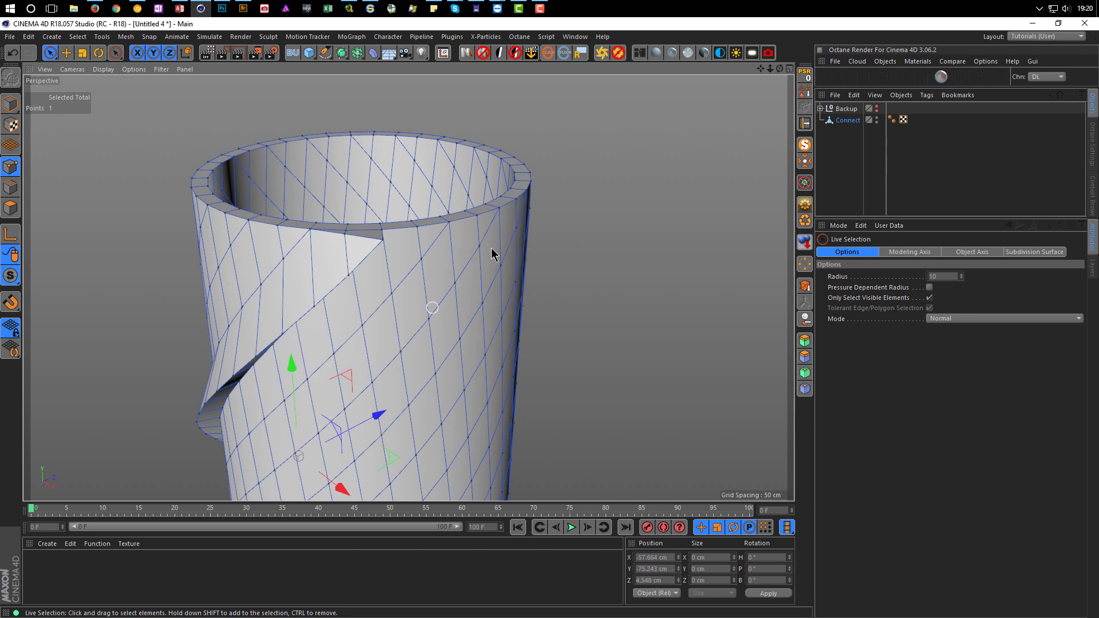
pyautogui.keyDown('alt'); pyautogui.moveTo(388, 271); pyautogui.dragTo(449, 263); pyautogui.keyUp('alt')
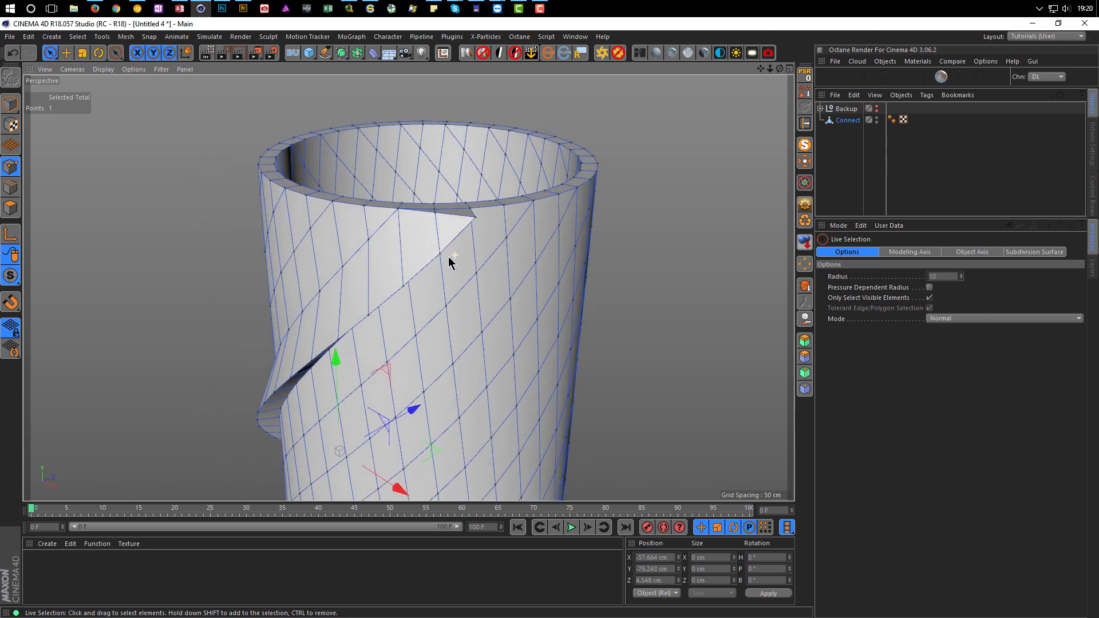
# - Switch to polygon mode and extend the face selection over the whole outer surface of the spiral strip
pyautogui.click(10, 208)
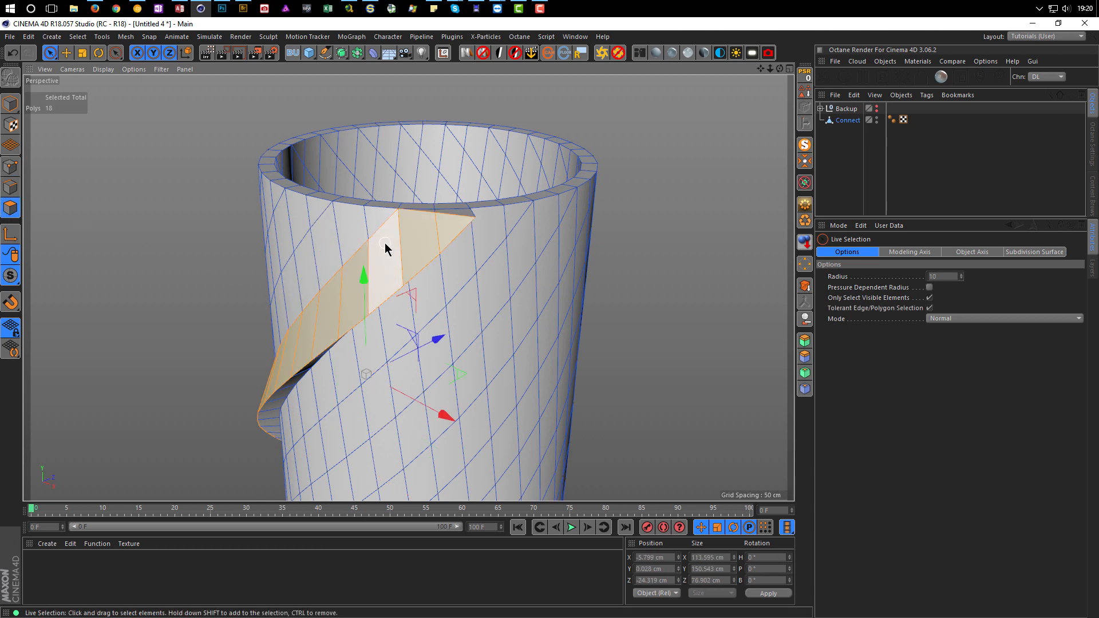
pyautogui.moveTo(380, 242)
pyautogui.keyDown('alt'); pyautogui.mouseDown()
pyautogui.moveTo(317, 238)
pyautogui.moveTo(271, 338)
pyautogui.moveTo(209, 410)
pyautogui.mouseUp(); pyautogui.keyUp('alt')
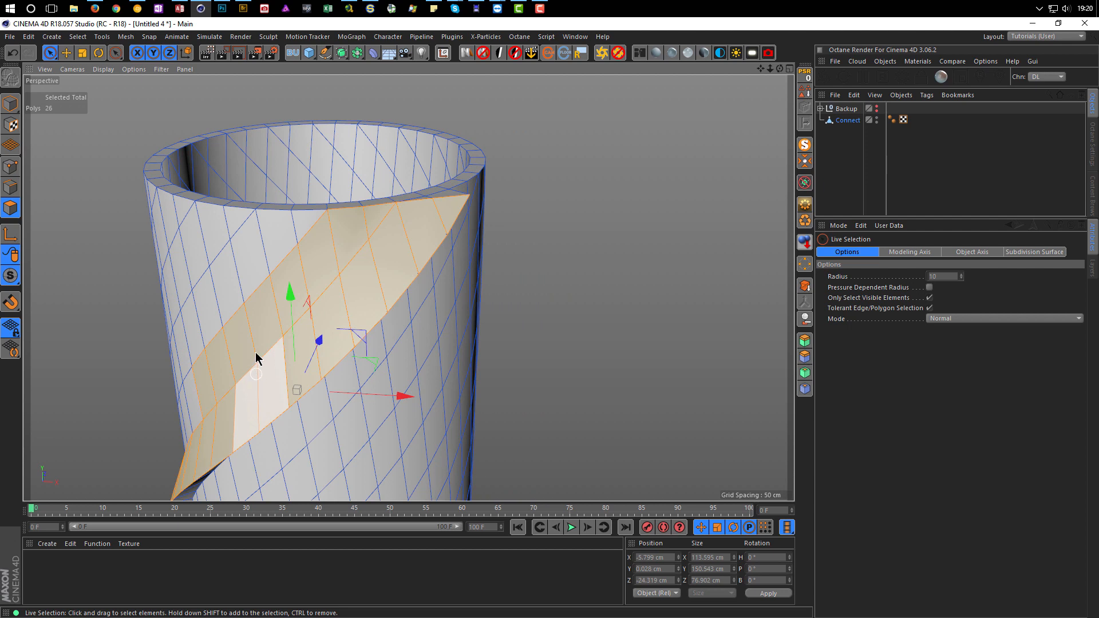
pyautogui.keyDown('alt'); pyautogui.moveTo(255, 354); pyautogui.dragTo(499, 148, button='middle'); pyautogui.keyUp('alt')
pyautogui.moveTo(500, 149)
pyautogui.keyDown('alt'); pyautogui.mouseDown()
pyautogui.moveTo(334, 208)
pyautogui.moveTo(363, 309)
pyautogui.moveTo(252, 445)
pyautogui.mouseUp(); pyautogui.keyUp('alt')
pyautogui.keyDown('alt'); pyautogui.moveTo(252, 445); pyautogui.dragTo(449, 240, button='middle'); pyautogui.keyUp('alt')
pyautogui.keyDown('alt'); pyautogui.moveTo(449, 240); pyautogui.dragTo(294, 306); pyautogui.keyUp('alt')
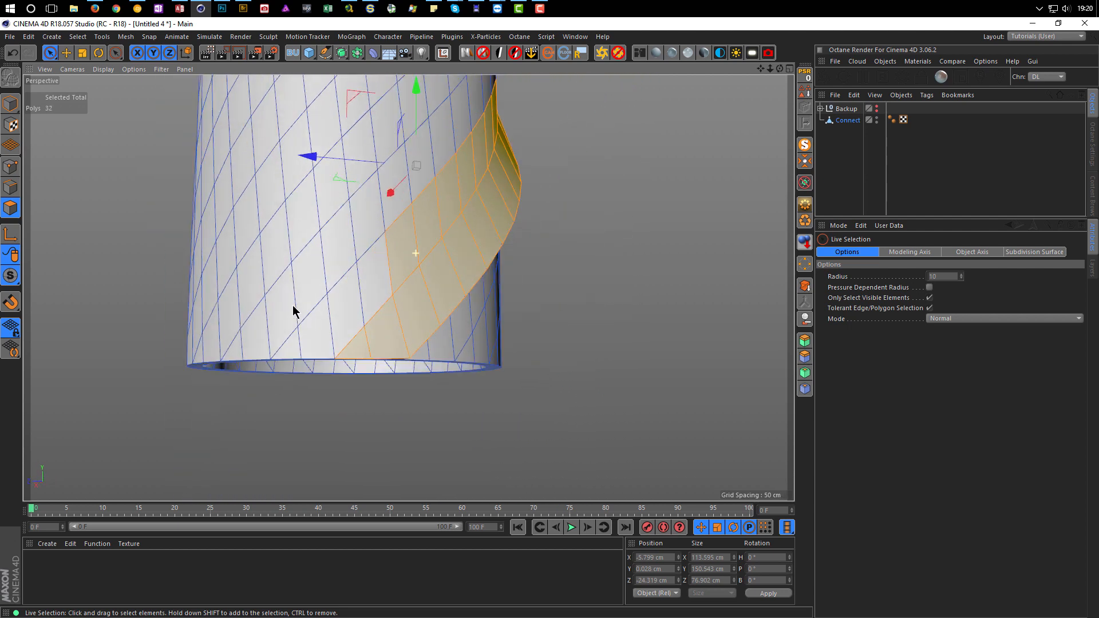
# - Add the strip's bottom end faces and the inner wall faces directly behind the strip to the selection
pyautogui.moveTo(392, 284)
pyautogui.keyDown('shift'); pyautogui.mouseDown()
pyautogui.moveTo(339, 346)
pyautogui.moveTo(314, 348)
pyautogui.moveTo(325, 361)
pyautogui.moveTo(258, 397)
pyautogui.moveTo(290, 315)
pyautogui.moveTo(349, 342)
pyautogui.moveTo(368, 373)
pyautogui.moveTo(277, 368)
pyautogui.moveTo(214, 342)
pyautogui.mouseUp(); pyautogui.keyUp('shift')
pyautogui.moveTo(361, 372)
pyautogui.keyDown('shift'); pyautogui.mouseDown()
pyautogui.moveTo(360, 349)
pyautogui.moveTo(293, 292)
pyautogui.moveTo(230, 185)
pyautogui.mouseUp(); pyautogui.keyUp('shift')
pyautogui.moveTo(418, 363)
pyautogui.keyDown('shift'); pyautogui.mouseDown()
pyautogui.moveTo(417, 338)
pyautogui.moveTo(233, 164)
pyautogui.moveTo(317, 355)
pyautogui.moveTo(328, 336)
pyautogui.moveTo(372, 342)
pyautogui.mouseUp(); pyautogui.keyUp('shift')
pyautogui.keyDown('shift'); pyautogui.moveTo(293, 343); pyautogui.dragTo(229, 274); pyautogui.keyUp('shift')
pyautogui.keyDown('shift'); pyautogui.moveTo(207, 227); pyautogui.dragTo(198, 199); pyautogui.keyUp('shift')
# - Continue the selection up the inner wall and include the strip's faces on the top rim
pyautogui.keyDown('alt'); pyautogui.moveTo(237, 242); pyautogui.dragTo(266, 269, button='middle'); pyautogui.keyUp('alt')
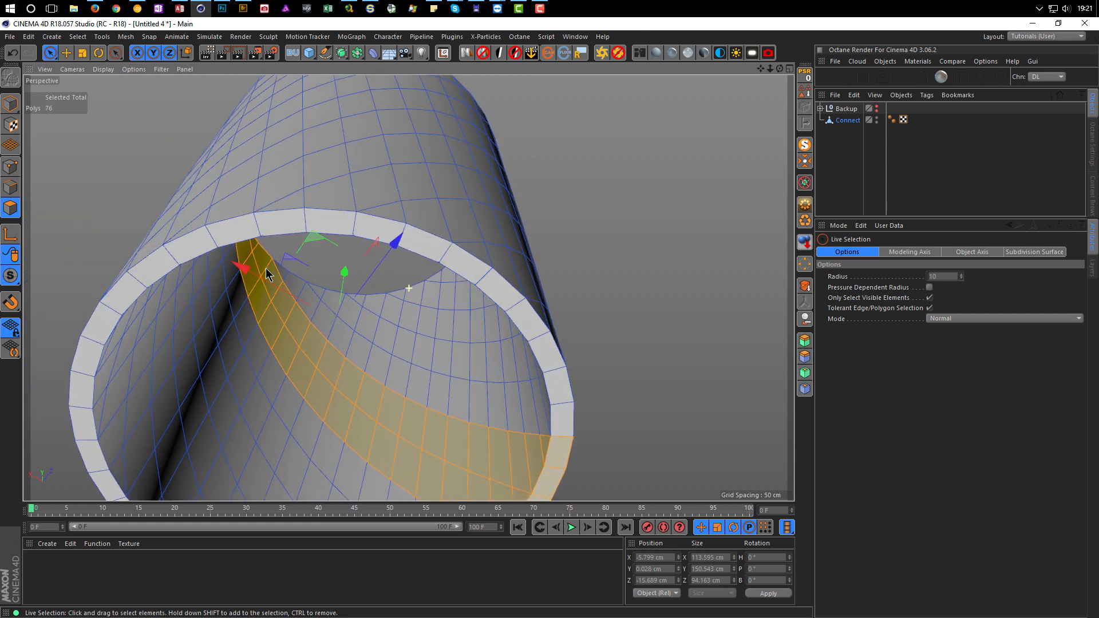
pyautogui.keyDown('alt'); pyautogui.moveTo(266, 268); pyautogui.dragTo(285, 268, button='right'); pyautogui.keyUp('alt')
pyautogui.keyDown('alt'); pyautogui.moveTo(285, 268); pyautogui.dragTo(233, 230); pyautogui.keyUp('alt')
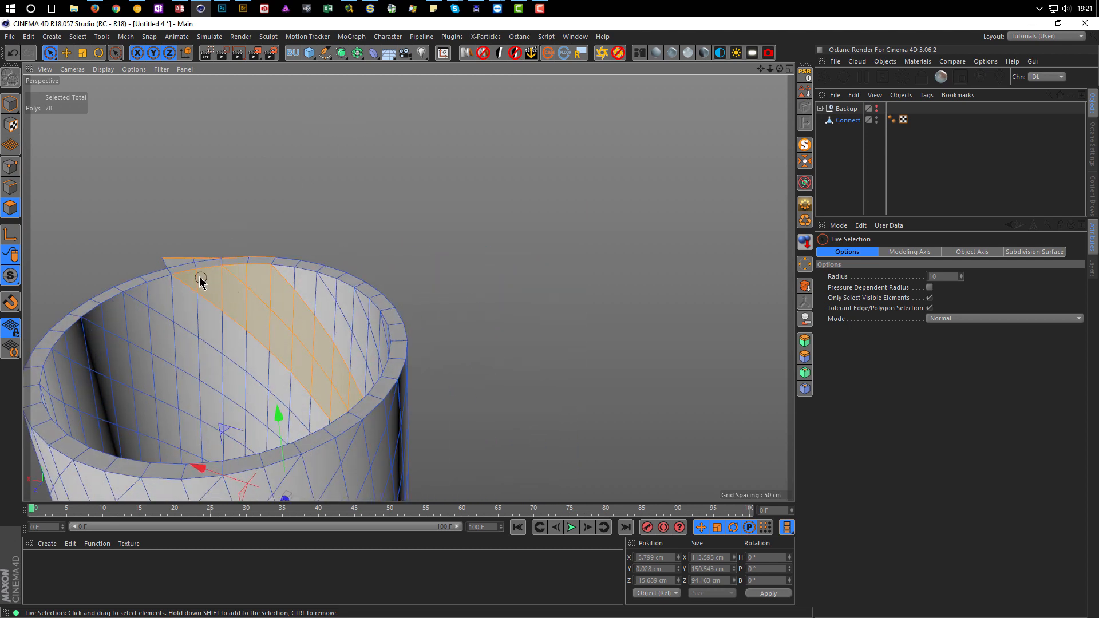
pyautogui.keyDown('shift'); pyautogui.click(243, 264); pyautogui.keyUp('shift')
# - Add the narrow side faces along the strip's lower edge, from its top end down to the bottom, to the selection
pyautogui.keyDown('alt'); pyautogui.moveTo(259, 270); pyautogui.dragTo(552, 214); pyautogui.keyUp('alt')
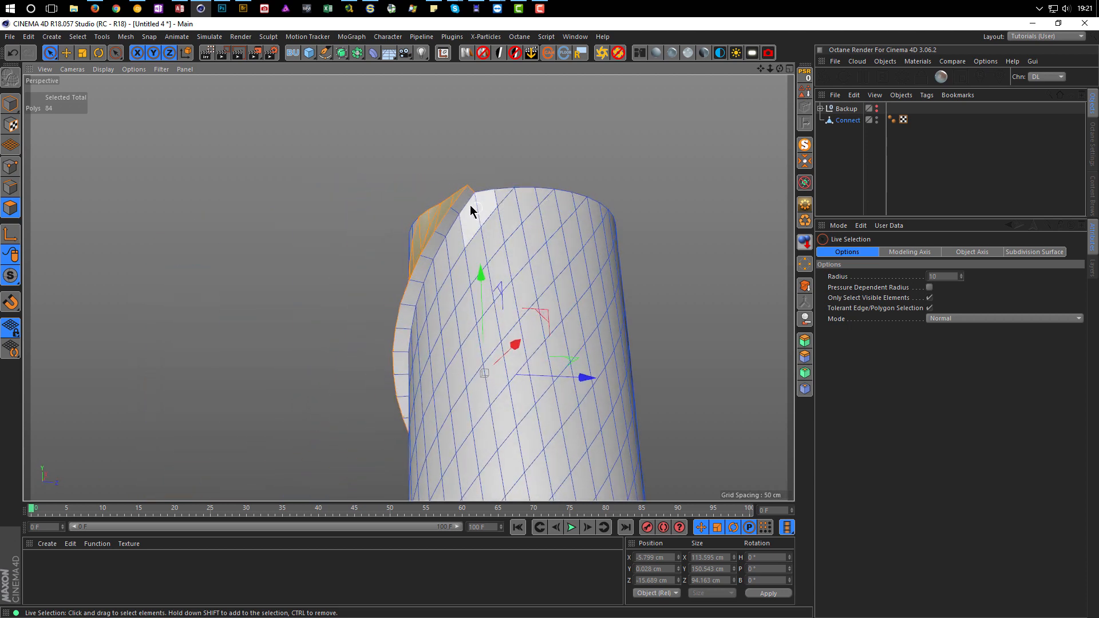
pyautogui.moveTo(452, 216)
pyautogui.keyDown('shift'); pyautogui.mouseDown()
pyautogui.moveTo(421, 260)
pyautogui.moveTo(411, 303)
pyautogui.moveTo(429, 266)
pyautogui.moveTo(315, 236)
pyautogui.moveTo(339, 221)
pyautogui.mouseUp(); pyautogui.keyUp('shift')
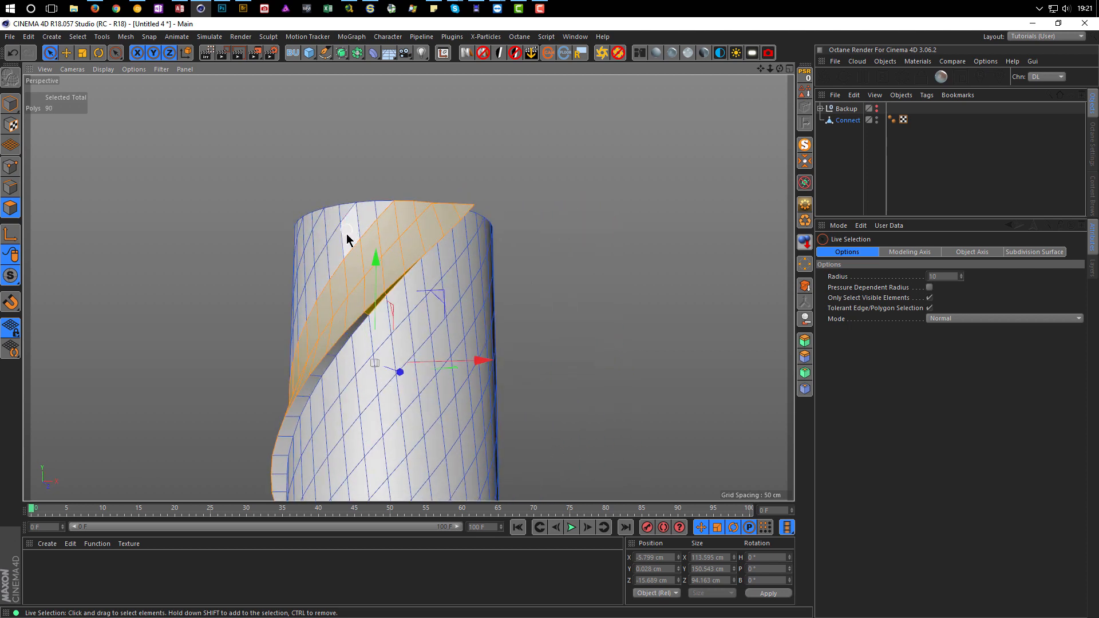
pyautogui.moveTo(348, 364)
pyautogui.keyDown('alt'); pyautogui.mouseDown()
pyautogui.moveTo(373, 312)
pyautogui.moveTo(466, 233)
pyautogui.moveTo(410, 208)
pyautogui.moveTo(439, 204)
pyautogui.moveTo(437, 120)
pyautogui.moveTo(400, 167)
pyautogui.mouseUp(); pyautogui.keyUp('alt')
pyautogui.keyDown('shift'); pyautogui.moveTo(369, 241); pyautogui.dragTo(339, 371); pyautogui.keyUp('shift')
pyautogui.keyDown('alt'); pyautogui.moveTo(335, 410); pyautogui.dragTo(432, 272); pyautogui.keyUp('alt')
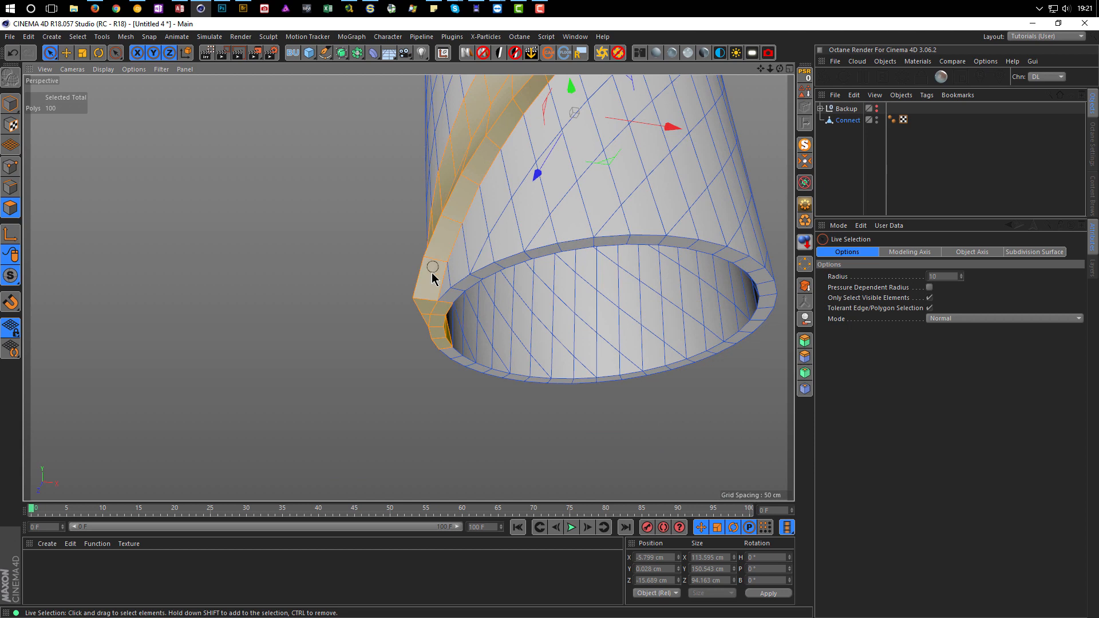
# - Invert the face selection and delete the rest of the cylinder, leaving only the spiral strip
pyautogui.keyDown('alt'); pyautogui.moveTo(466, 214); pyautogui.dragTo(422, 350, button='middle'); pyautogui.keyUp('alt')
pyautogui.keyDown('alt'); pyautogui.moveTo(449, 321); pyautogui.dragTo(399, 343, button='right'); pyautogui.keyUp('alt')
pyautogui.keyDown('alt'); pyautogui.moveTo(400, 349); pyautogui.dragTo(608, 239); pyautogui.keyUp('alt')
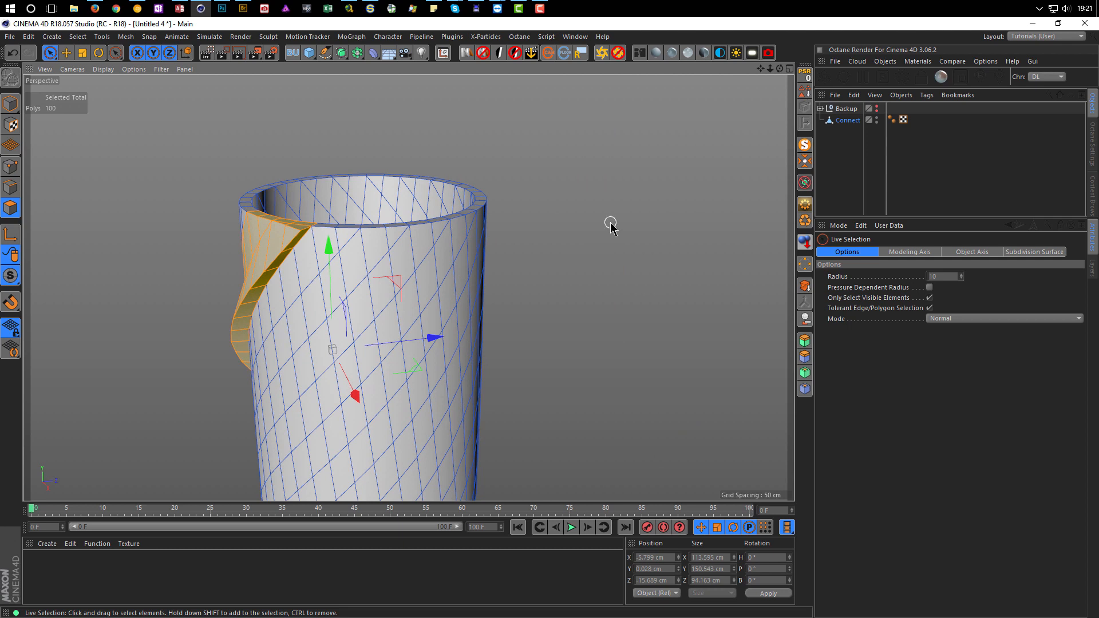
pyautogui.press('u')
pyautogui.press('i')
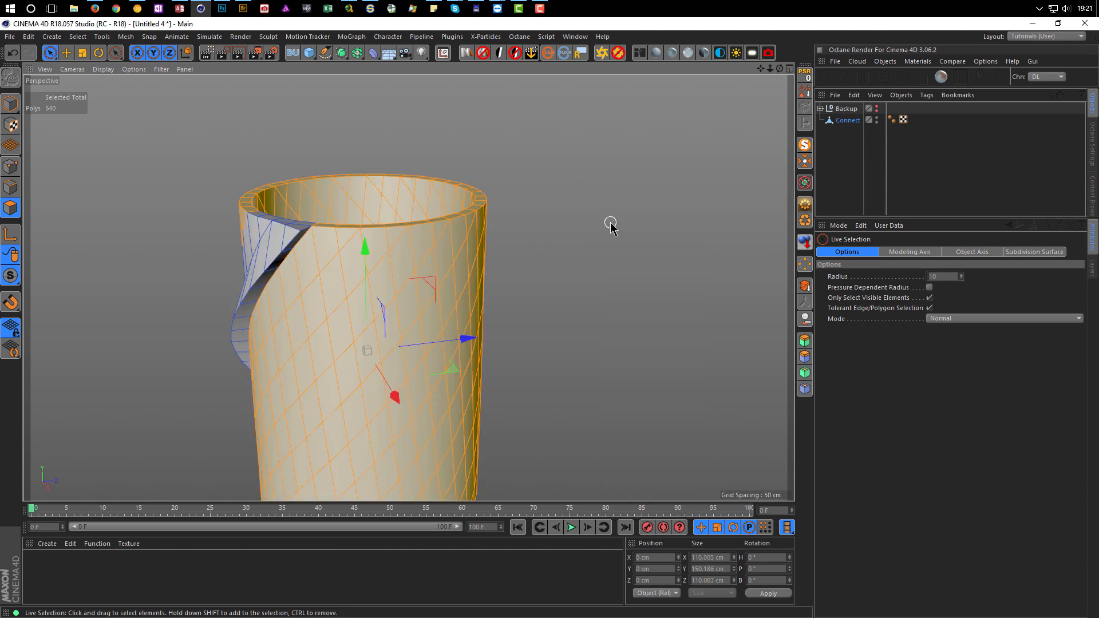
pyautogui.press('Delete')
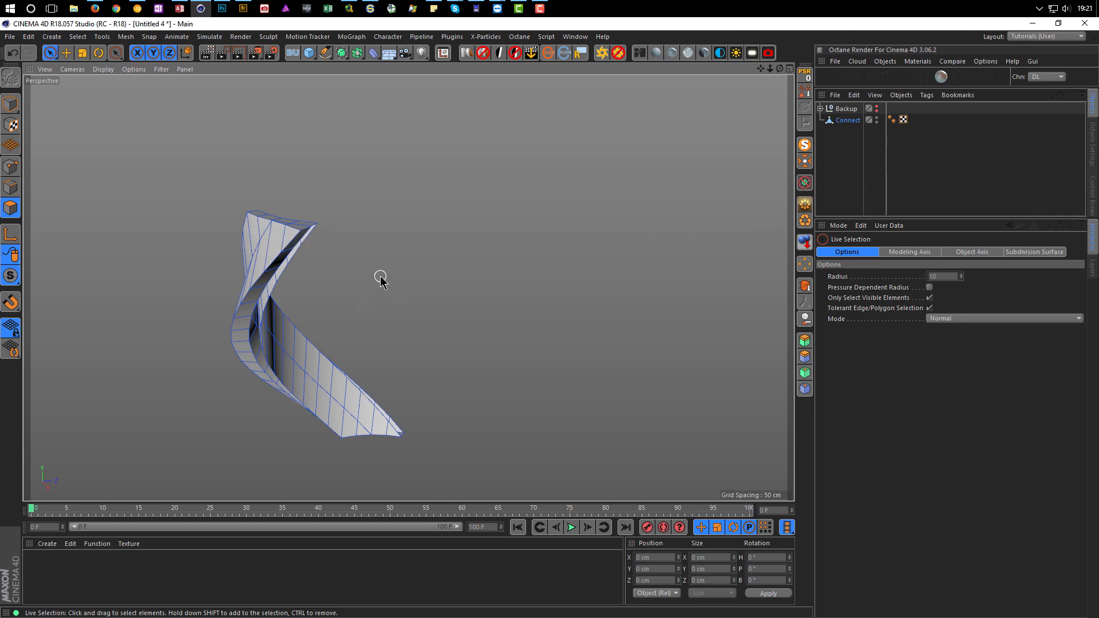
# - Select the isolated spiral strip object and place it inside a new MoGraph Cloner
pyautogui.click(11, 167)
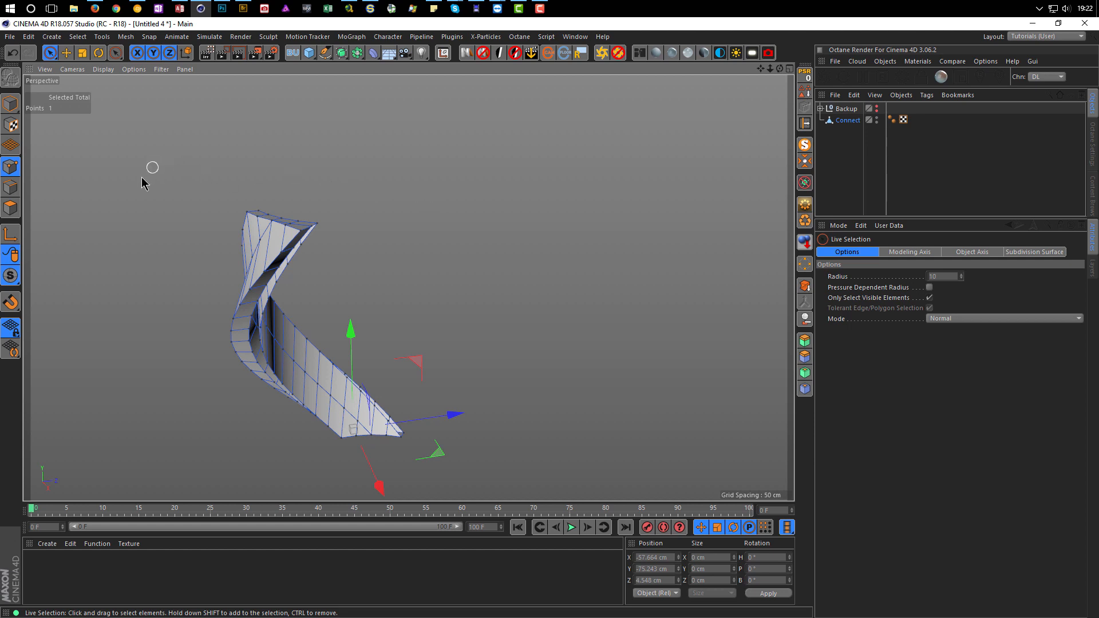
pyautogui.click(10, 208)
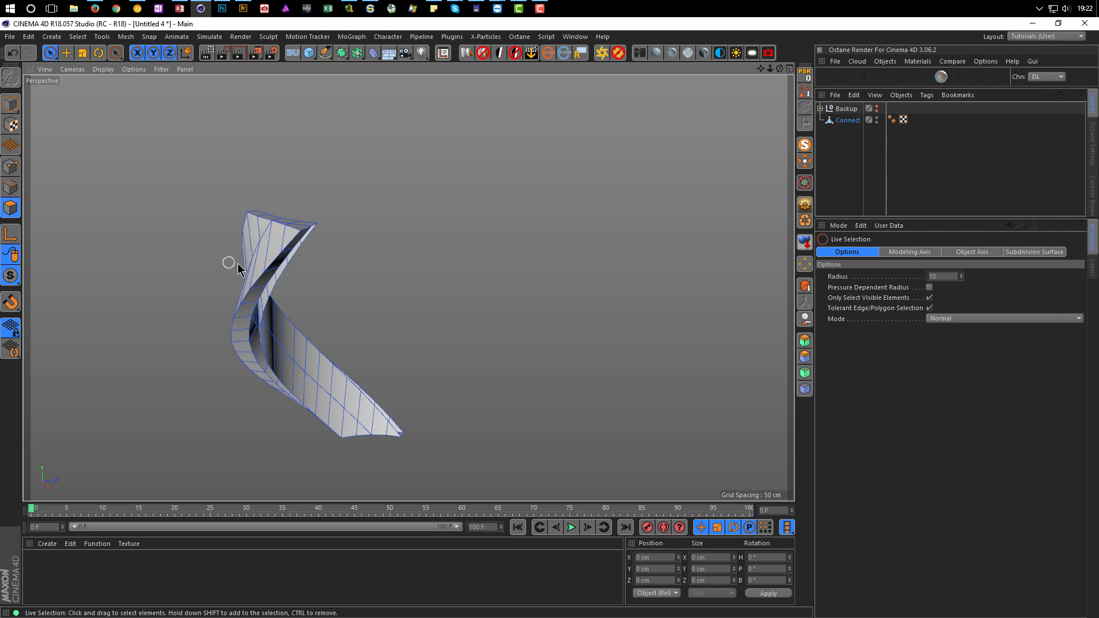
pyautogui.keyDown('alt'); pyautogui.moveTo(227, 283); pyautogui.dragTo(270, 260); pyautogui.keyUp('alt')
pyautogui.keyDown('alt'); pyautogui.moveTo(270, 260); pyautogui.dragTo(363, 229, button='middle'); pyautogui.keyUp('alt')
pyautogui.moveTo(363, 229)
pyautogui.keyDown('alt'); pyautogui.mouseDown()
pyautogui.moveTo(393, 230)
pyautogui.moveTo(350, 243)
pyautogui.mouseUp(); pyautogui.keyUp('alt')
pyautogui.click(842, 122)
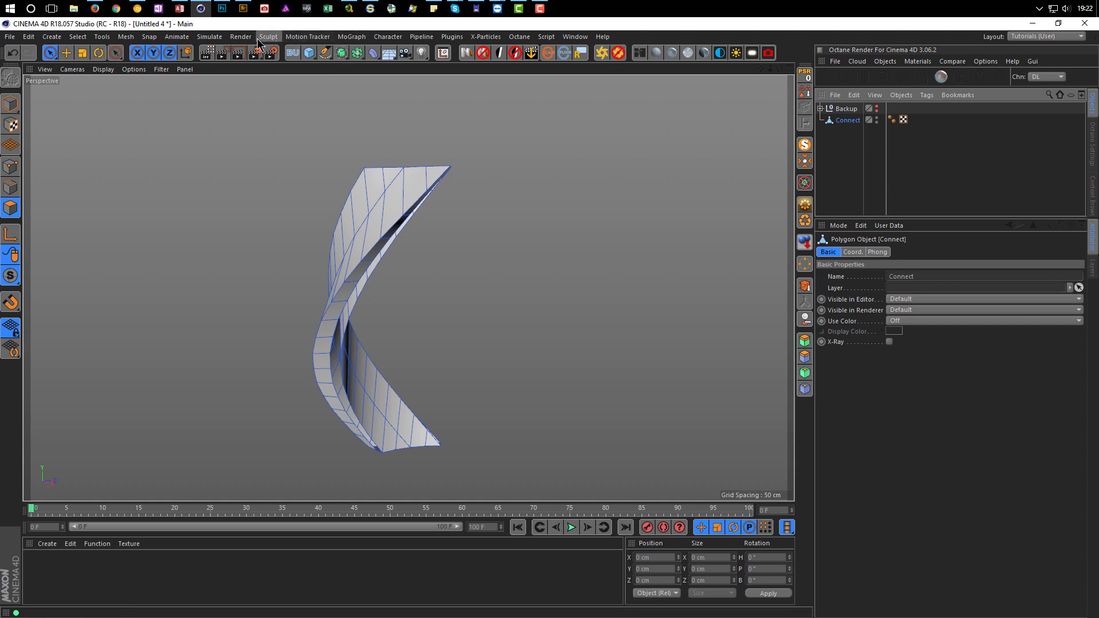
pyautogui.click(347, 38)
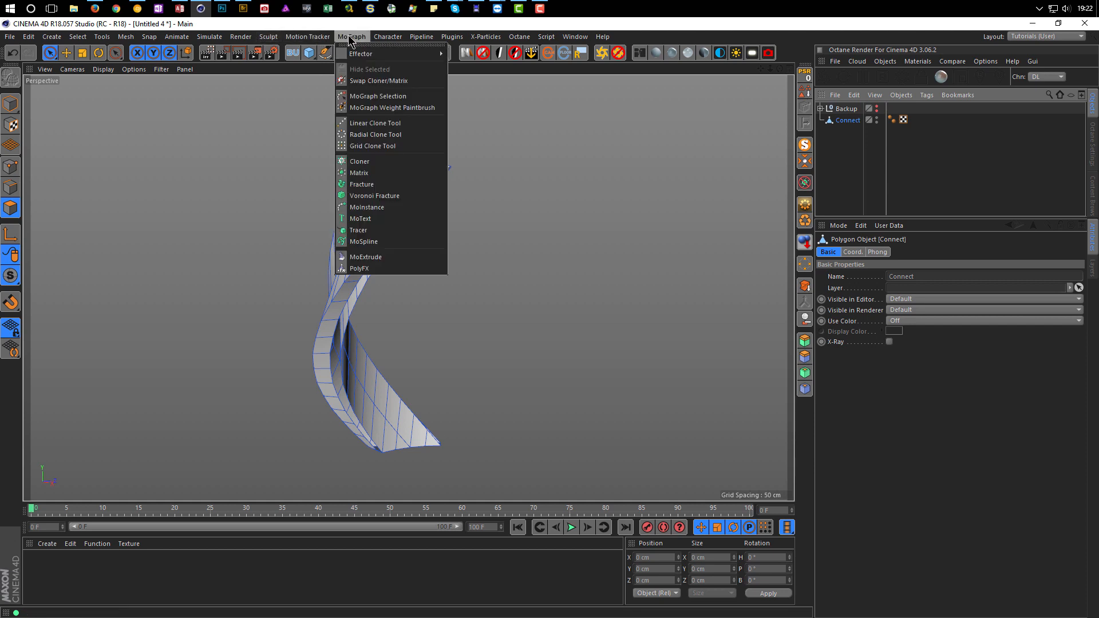
pyautogui.click(360, 162)
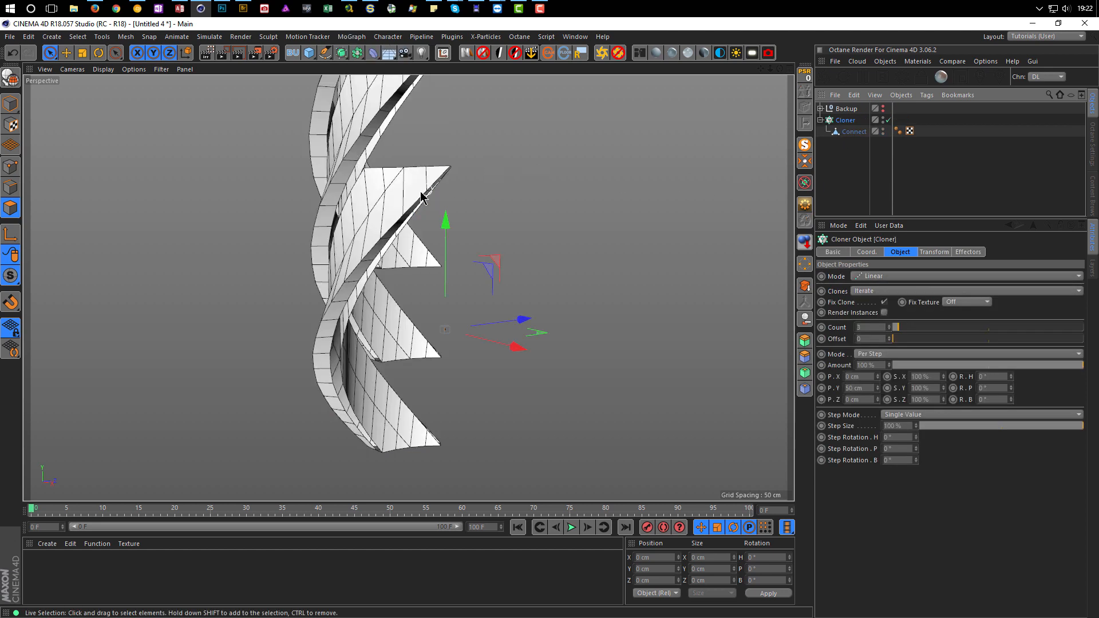
# - Set the Cloner to Radial mode with a radius of 0 cm on the XZ plane
pyautogui.scroll(-3, 430, 194)
pyautogui.click(890, 277)
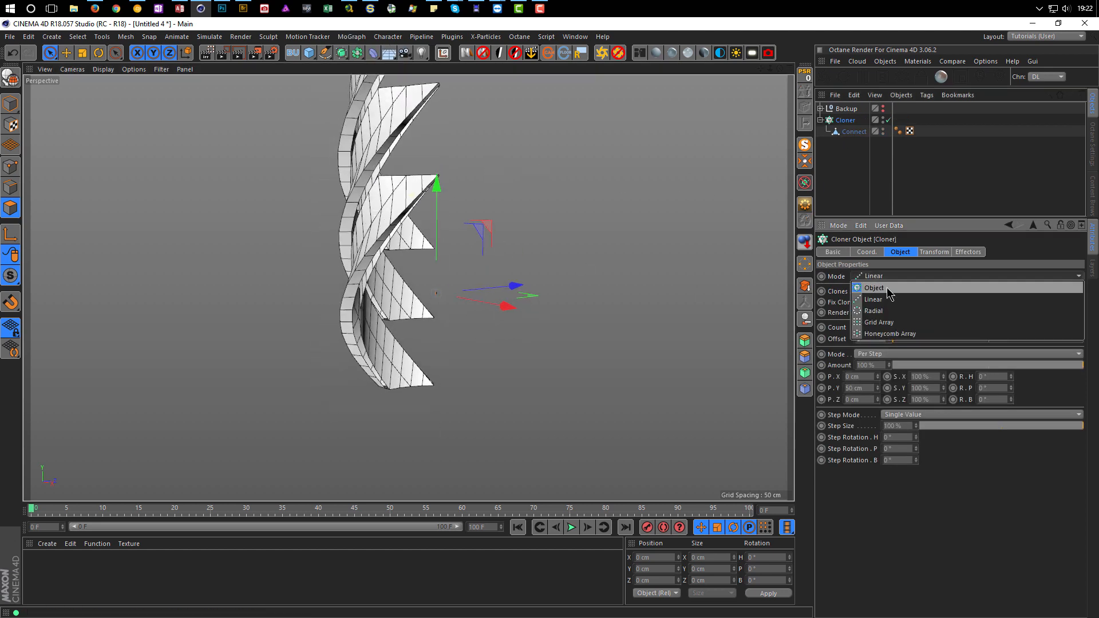
pyautogui.click(889, 316)
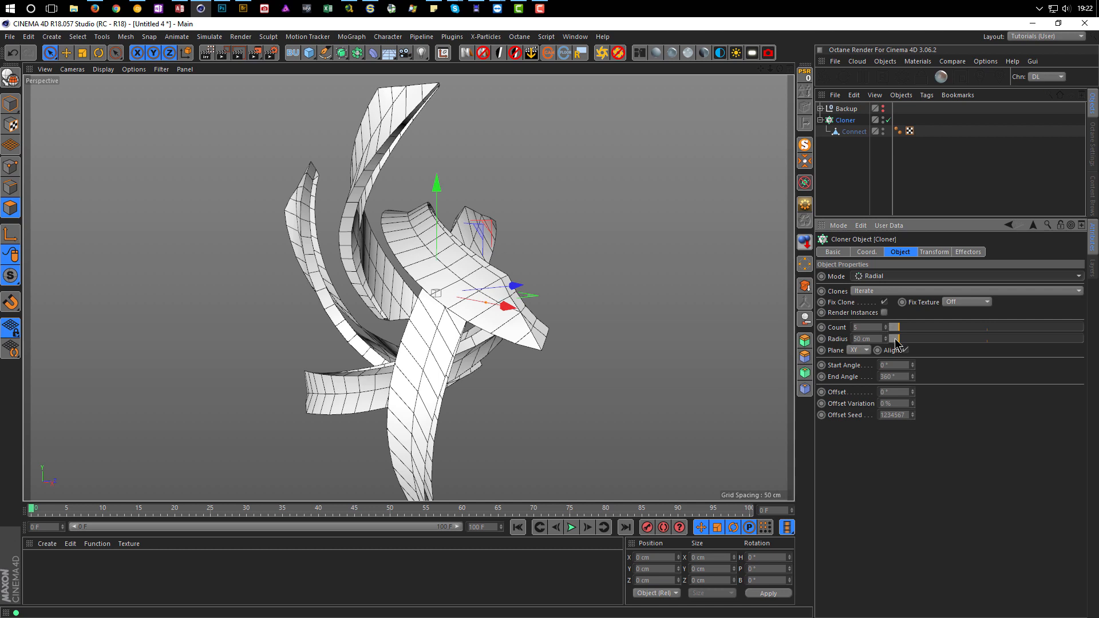
pyautogui.moveTo(897, 339); pyautogui.dragTo(846, 341)
pyautogui.click(859, 350)
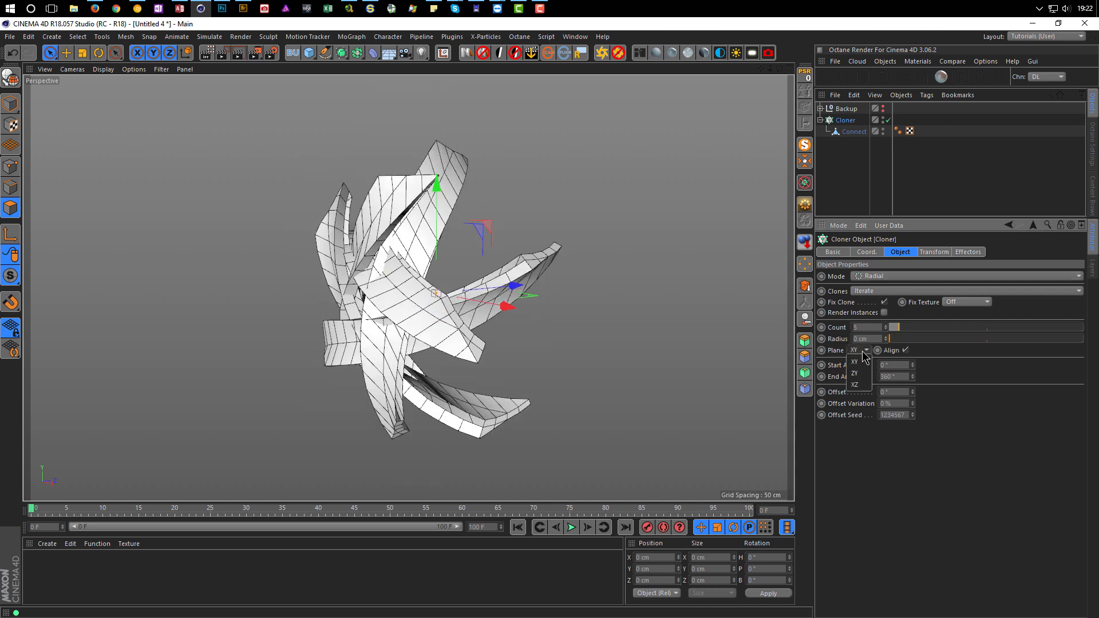
pyautogui.click(859, 383)
# - Set the Cloner's count to 8 so the strips close into a full cylinder
pyautogui.keyDown('alt'); pyautogui.moveTo(444, 288); pyautogui.dragTo(509, 293); pyautogui.keyUp('alt')
pyautogui.moveTo(874, 328); pyautogui.dragTo(815, 360)
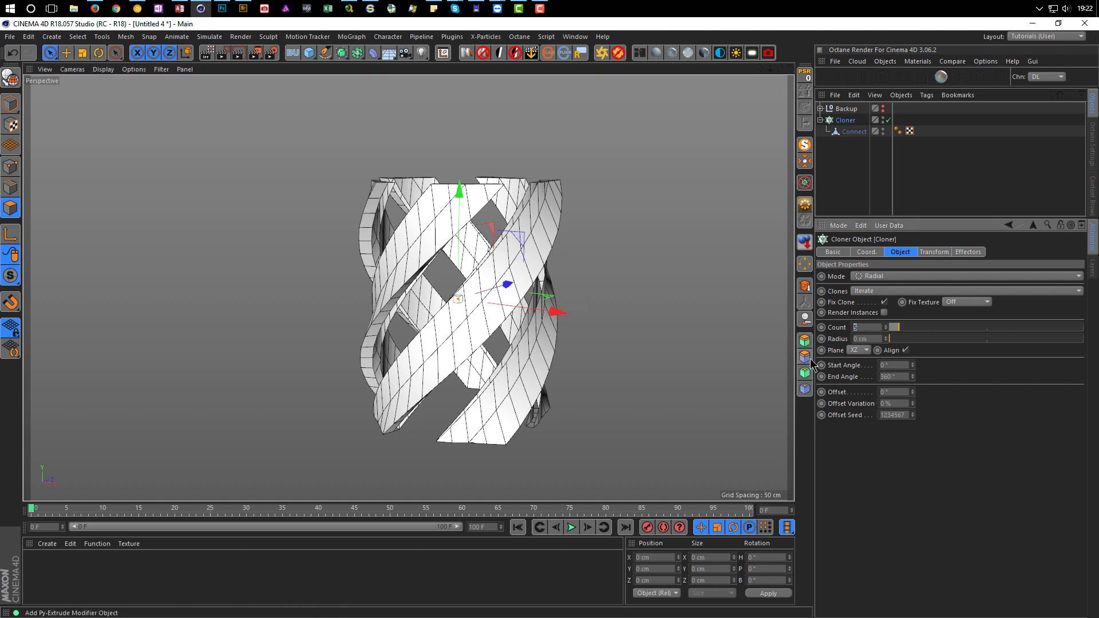
pyautogui.press('Return')
pyautogui.keyDown('alt'); pyautogui.moveTo(442, 215); pyautogui.dragTo(400, 237); pyautogui.keyUp('alt')
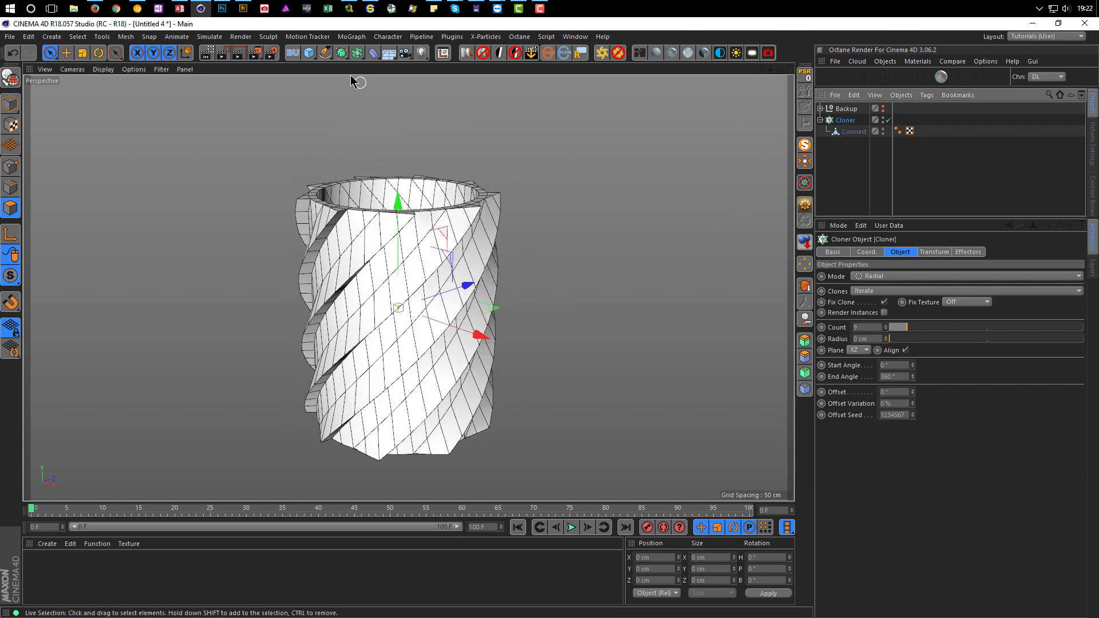
# - Wrap the Cloner in a Connect object and convert it to a single editable polygon mesh
pyautogui.click(357, 53)
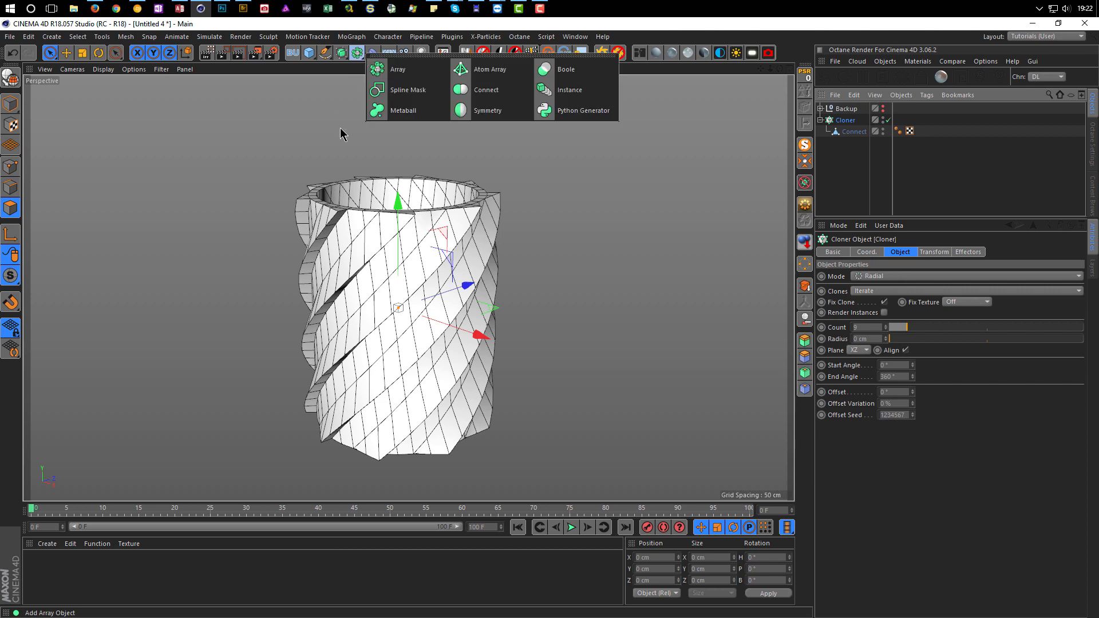
pyautogui.keyDown('alt'); pyautogui.click(486, 89); pyautogui.keyUp('alt')
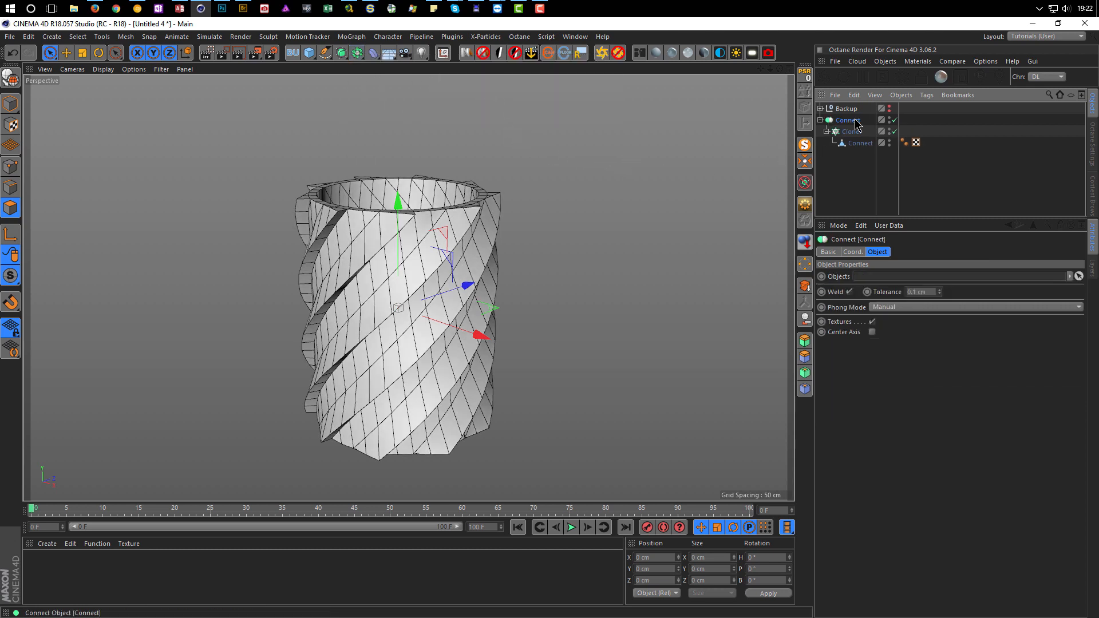
pyautogui.press('c')
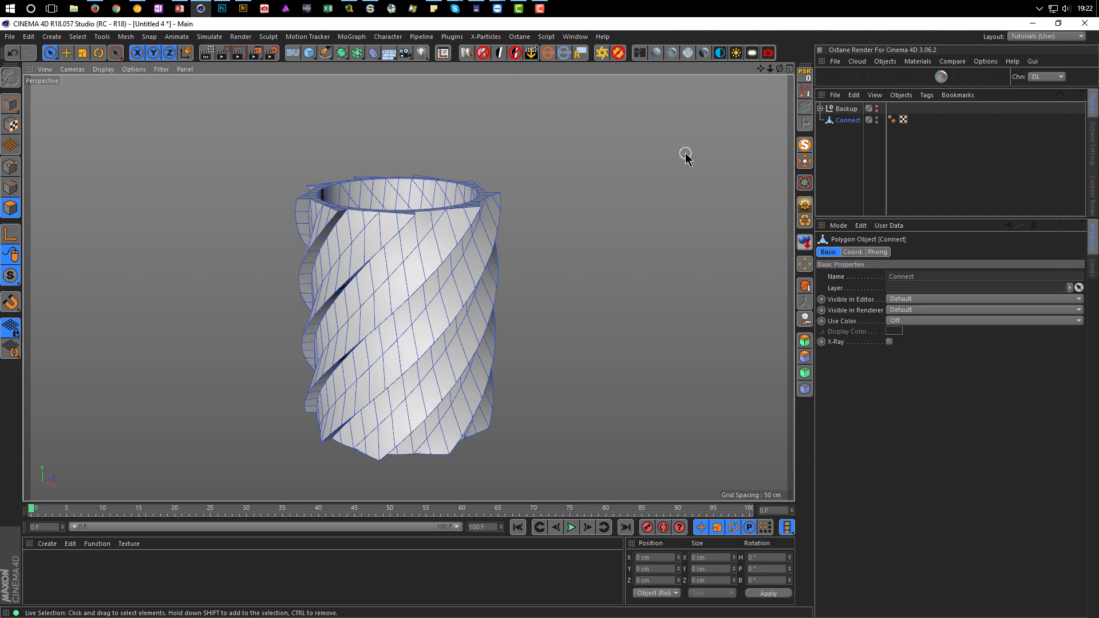
# - Switch to model mode and add a Taper deformer as a child of the twisted cylinder mesh
pyautogui.keyDown('alt'); pyautogui.moveTo(398, 246); pyautogui.dragTo(419, 243); pyautogui.keyUp('alt')
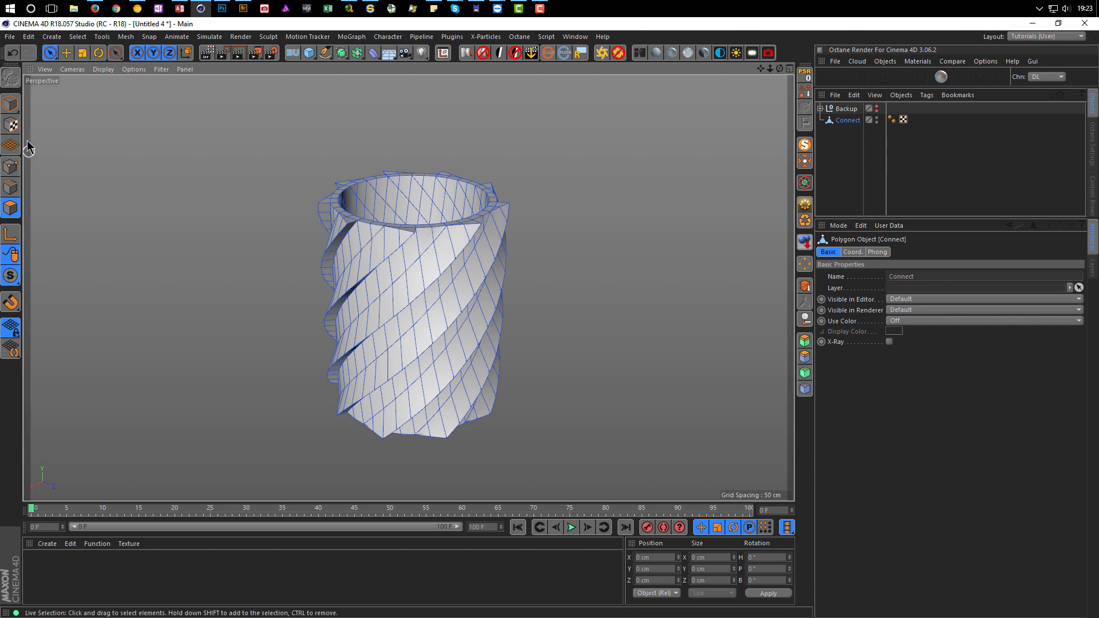
pyautogui.click(10, 103)
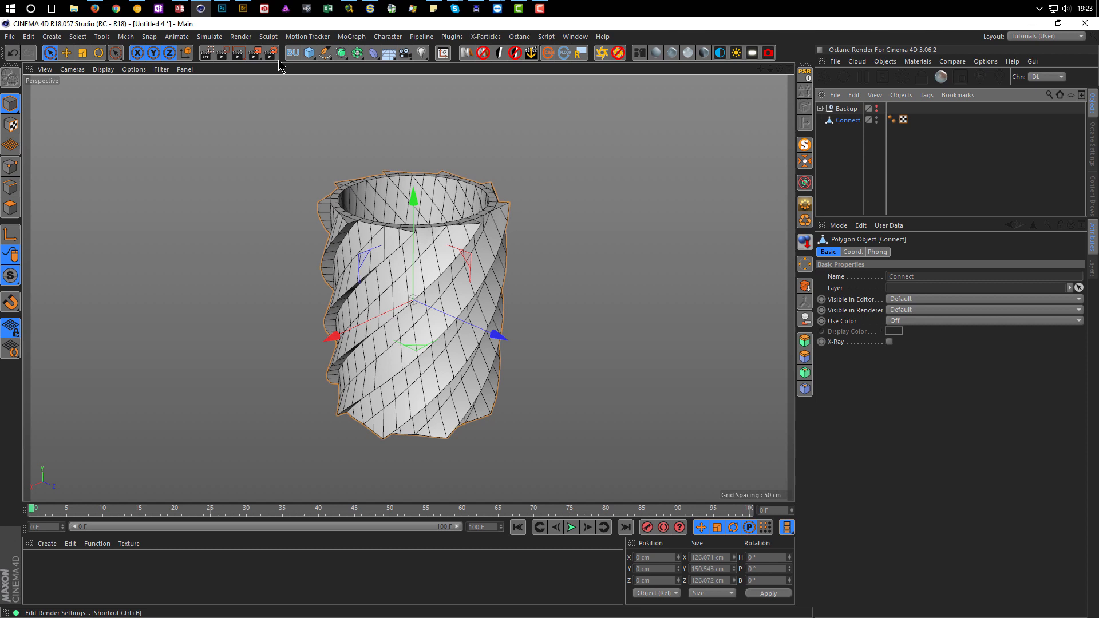
pyautogui.click(374, 54)
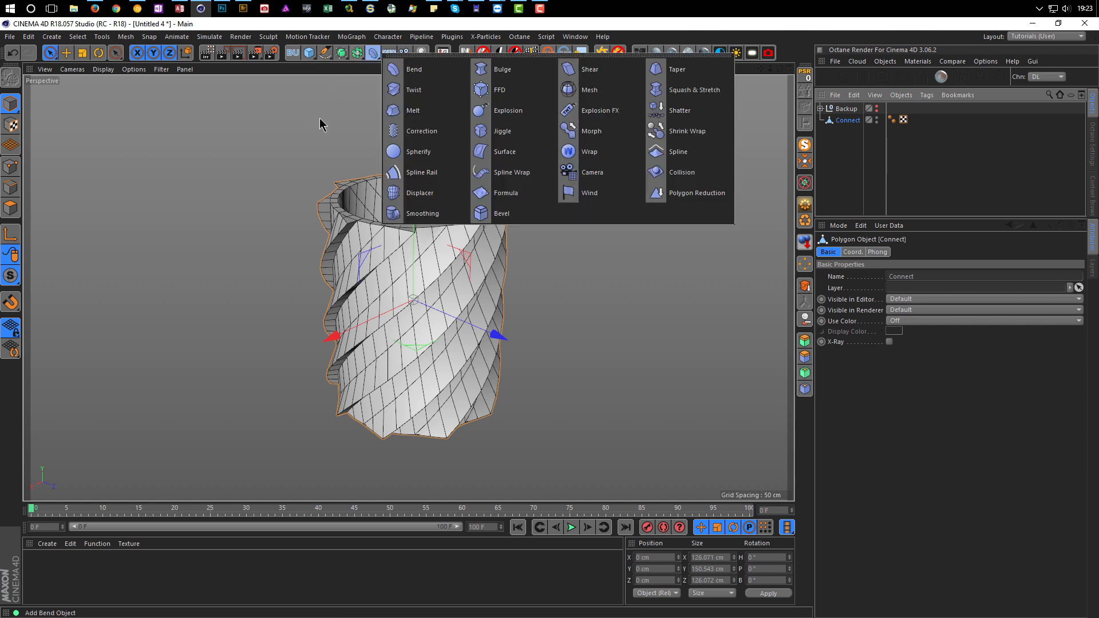
pyautogui.keyDown('shift'); pyautogui.click(681, 70); pyautogui.keyUp('shift')
pyautogui.keyDown('alt'); pyautogui.moveTo(435, 270); pyautogui.dragTo(292, 275); pyautogui.keyUp('alt')
pyautogui.keyDown('alt'); pyautogui.moveTo(312, 347); pyautogui.dragTo(368, 193, button='middle'); pyautogui.keyUp('alt')
pyautogui.keyDown('alt'); pyautogui.moveTo(490, 199); pyautogui.dragTo(464, 208); pyautogui.keyUp('alt')
pyautogui.keyDown('alt'); pyautogui.moveTo(464, 208); pyautogui.dragTo(420, 215, button='right'); pyautogui.keyUp('alt')
pyautogui.keyDown('alt'); pyautogui.moveTo(420, 216); pyautogui.dragTo(346, 338, button='middle'); pyautogui.keyUp('alt')
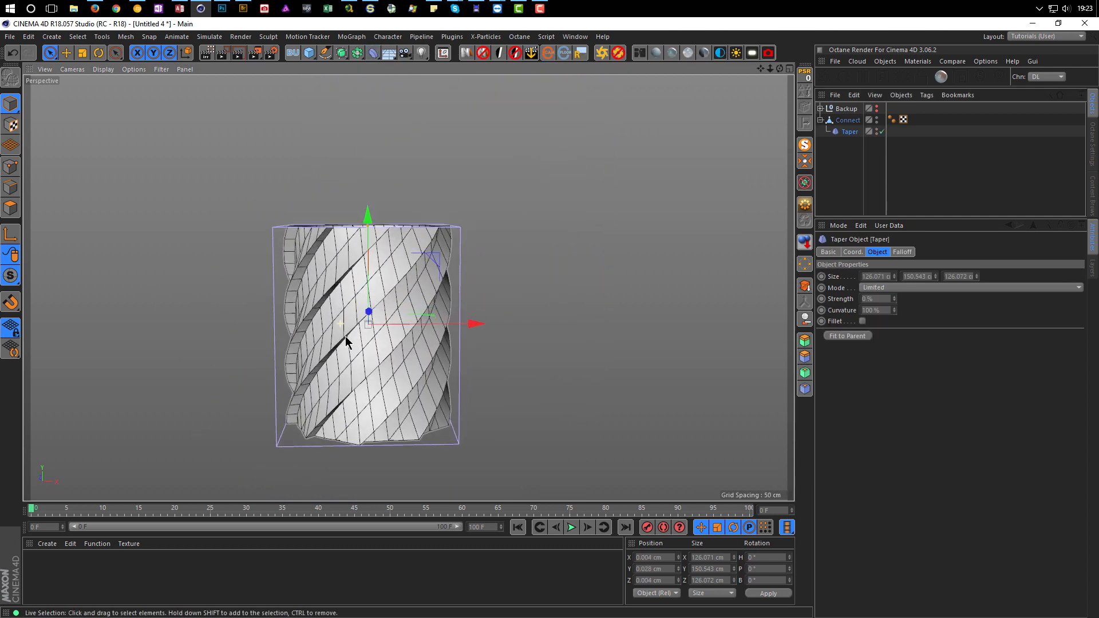
# - Set the Taper deformer's strength to 76% and curvature to 333%, comparing the dome shape with the reference photo
pyautogui.moveTo(895, 299); pyautogui.dragTo(933, 299)
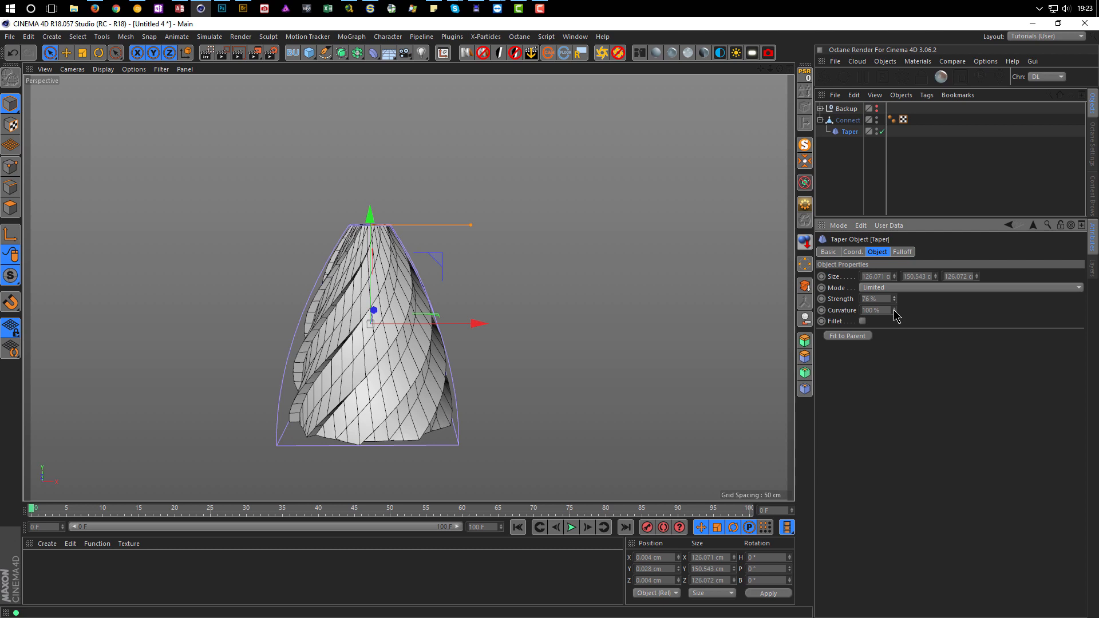
pyautogui.moveTo(894, 311); pyautogui.dragTo(976, 311)
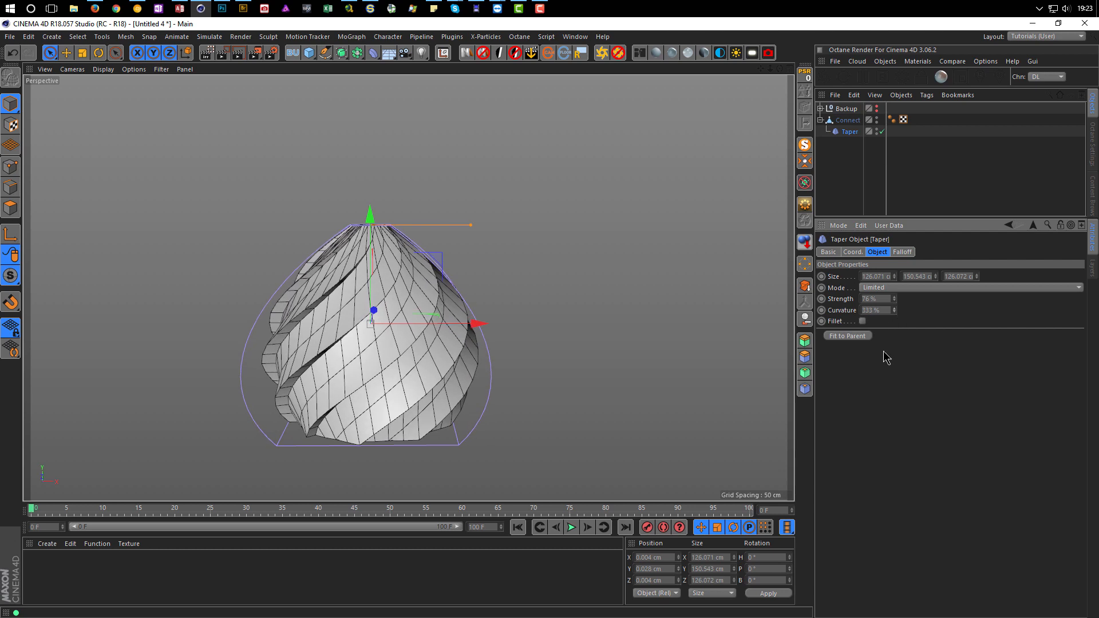
pyautogui.hotkey('shift', 'F6')
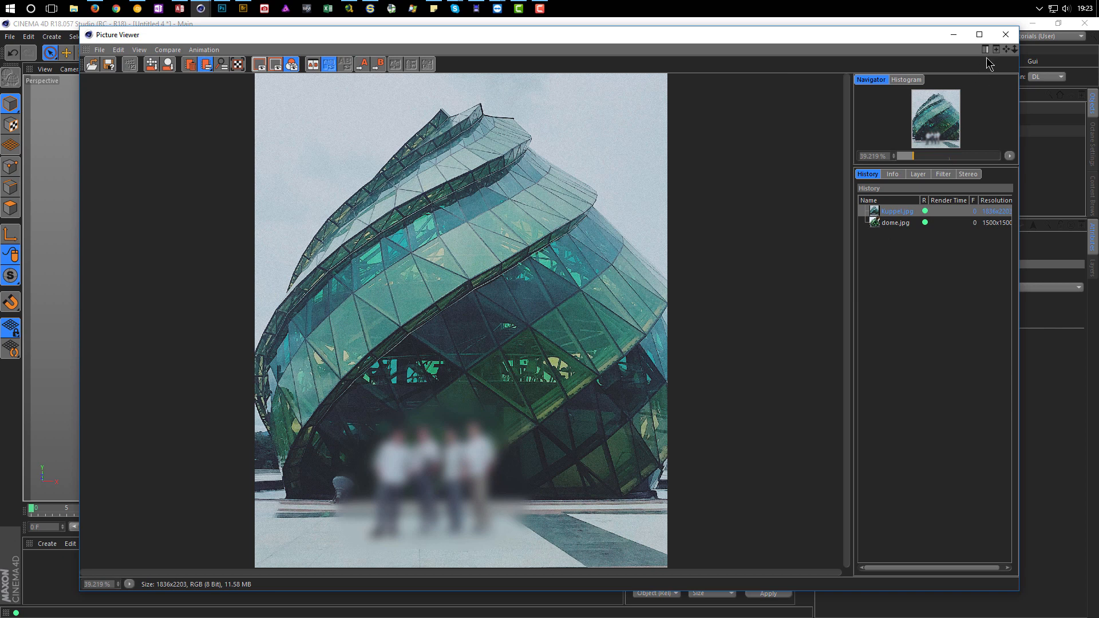
pyautogui.click(1006, 35)
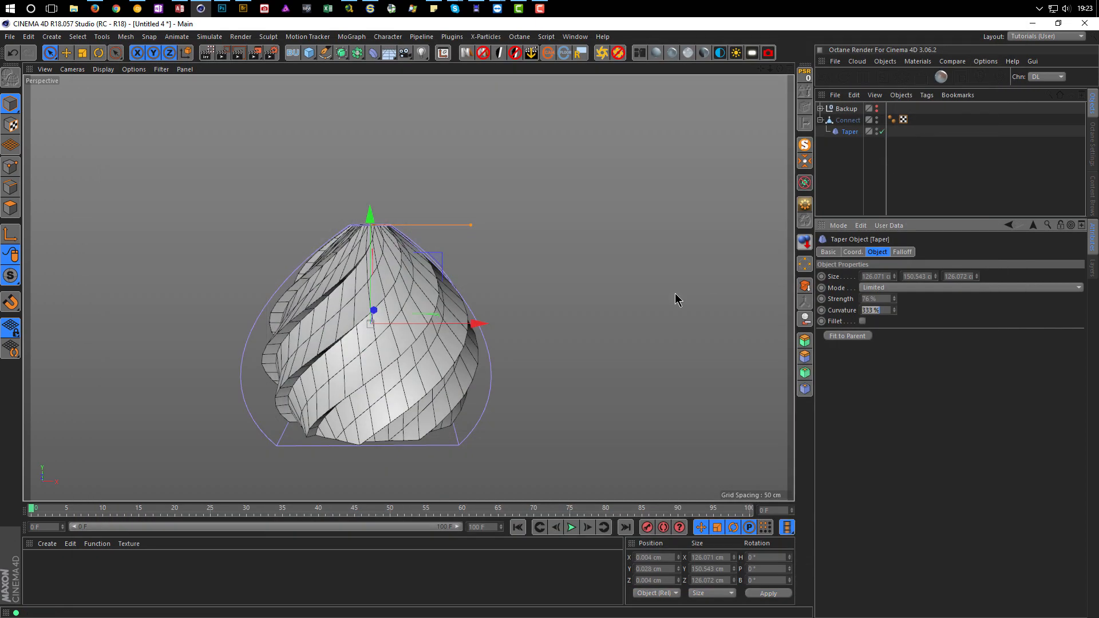
pyautogui.keyDown('alt'); pyautogui.moveTo(428, 326); pyautogui.dragTo(469, 295); pyautogui.keyUp('alt')
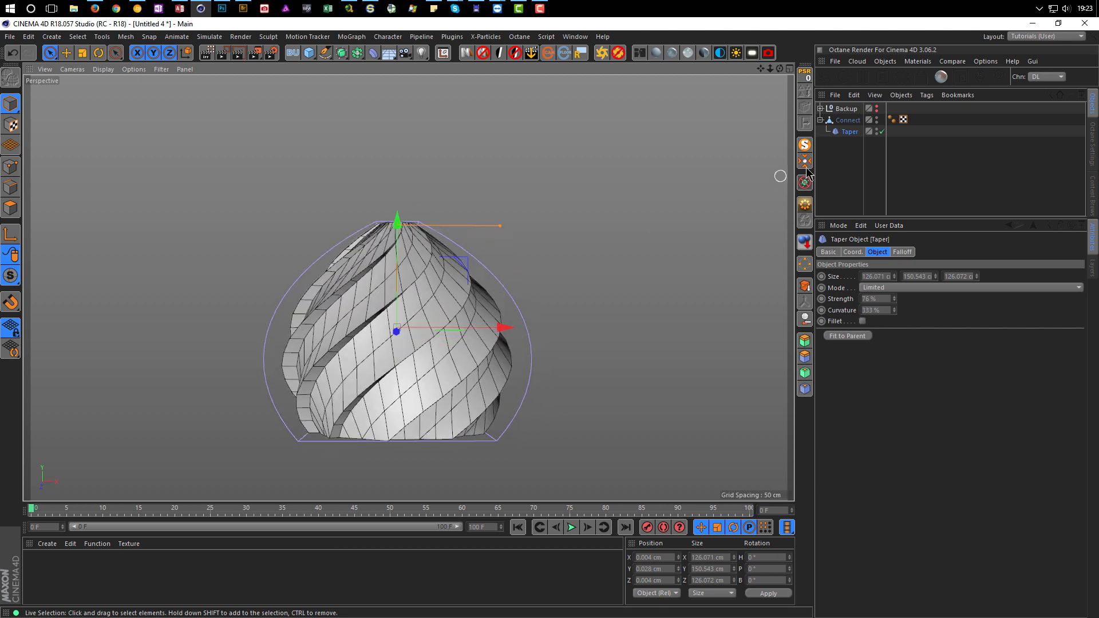
# - Bake the tapered mesh into a new polygon object with Current State to Object and move the original into the Backup null
pyautogui.click(848, 121)
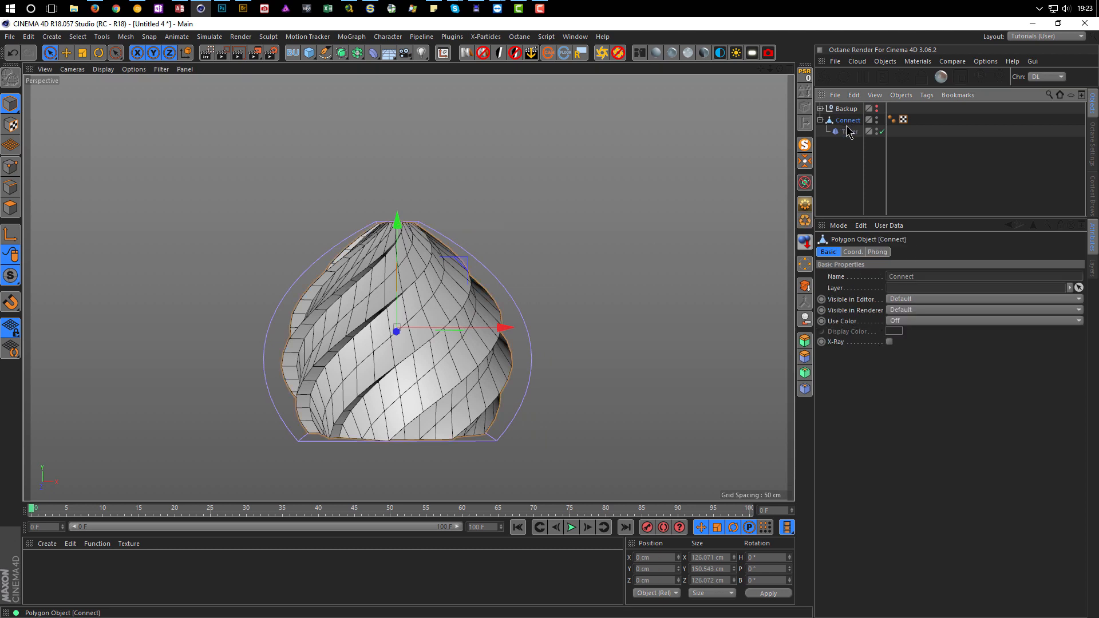
pyautogui.click(805, 287)
pyautogui.click(881, 131)
pyautogui.click(820, 121)
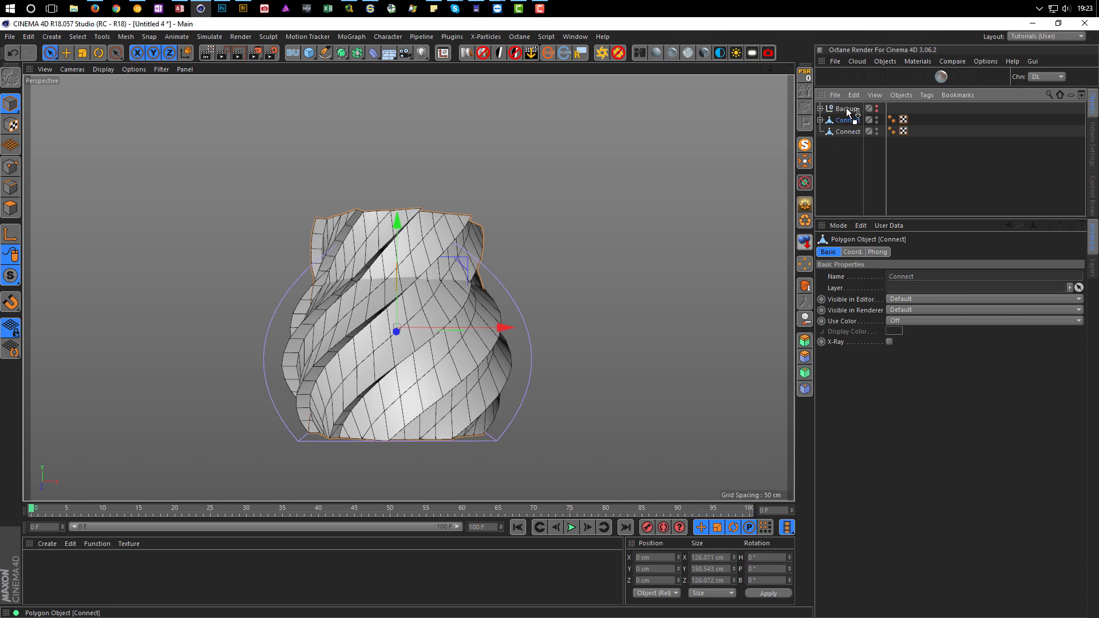
pyautogui.moveTo(847, 108); pyautogui.dragTo(847, 108)
pyautogui.click(820, 108)
pyautogui.click(847, 120)
pyautogui.keyDown('alt'); pyautogui.moveTo(521, 349); pyautogui.dragTo(386, 252); pyautogui.keyUp('alt')
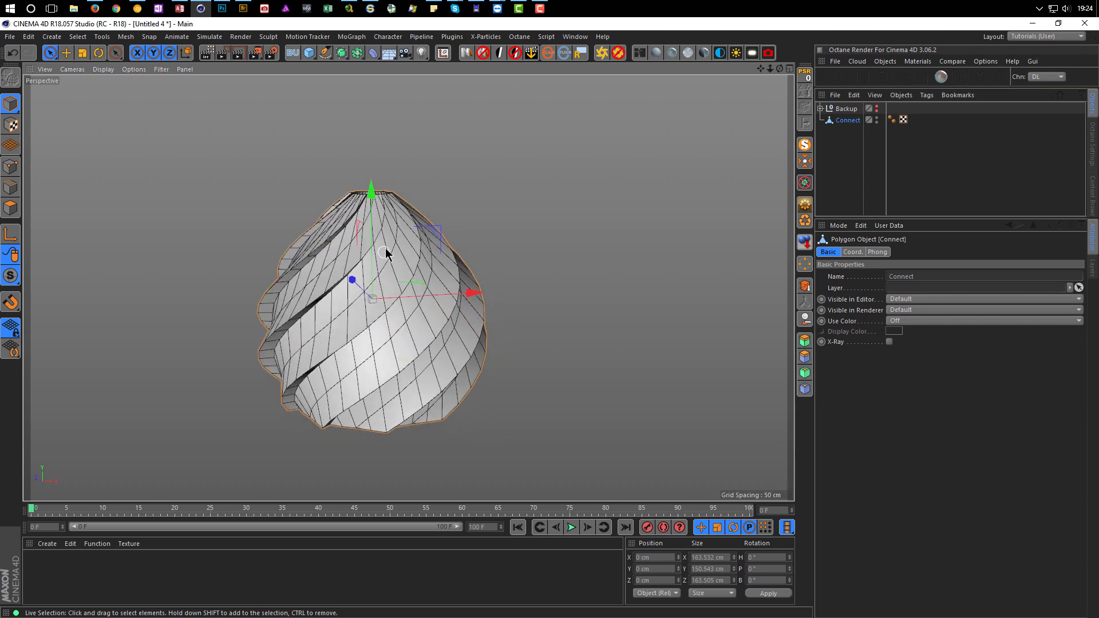
pyautogui.keyDown('alt'); pyautogui.moveTo(386, 249); pyautogui.dragTo(420, 356, button='middle'); pyautogui.keyUp('alt')
pyautogui.keyDown('alt'); pyautogui.moveTo(421, 357); pyautogui.dragTo(418, 403); pyautogui.keyUp('alt')
pyautogui.keyDown('alt'); pyautogui.moveTo(403, 300); pyautogui.dragTo(597, 307, button='right'); pyautogui.keyUp('alt')
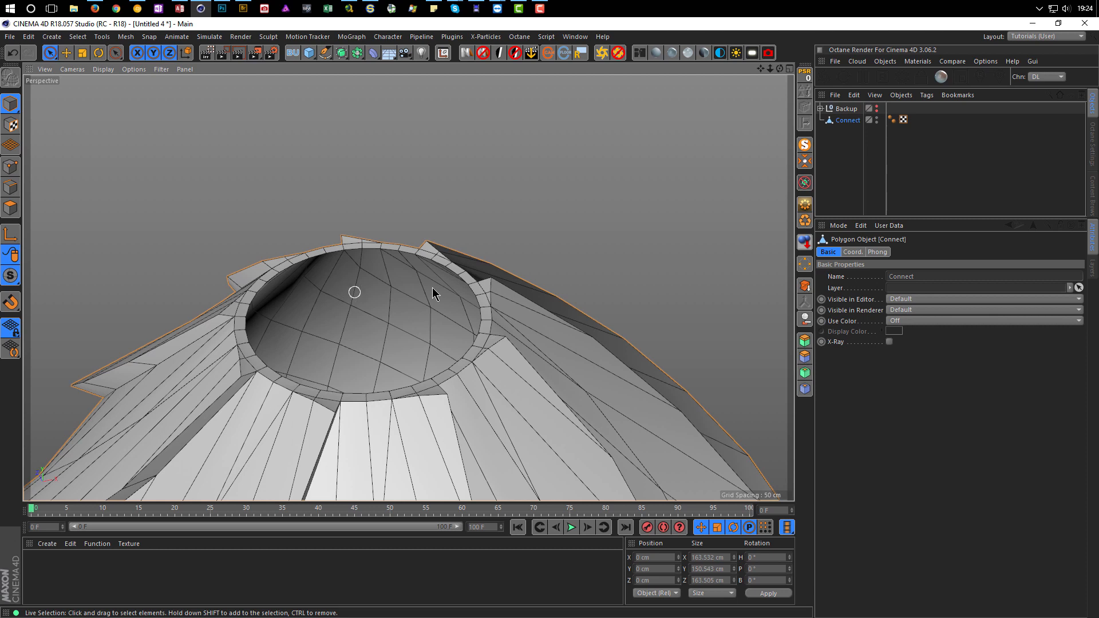
pyautogui.press('m')
pyautogui.press('d')
pyautogui.click(851, 121)
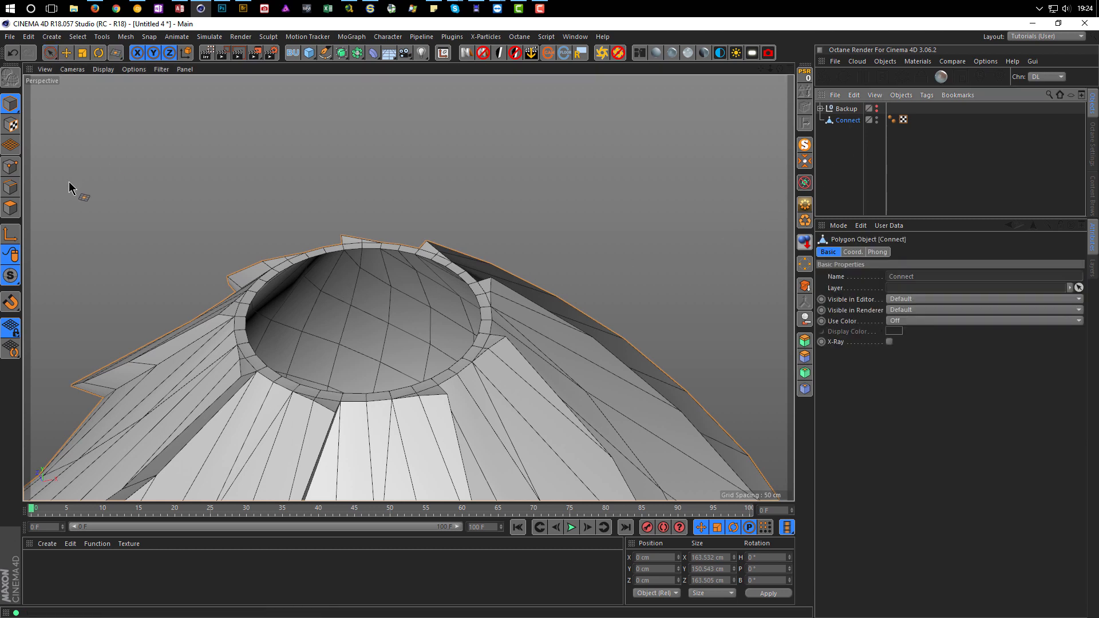
pyautogui.click(12, 209)
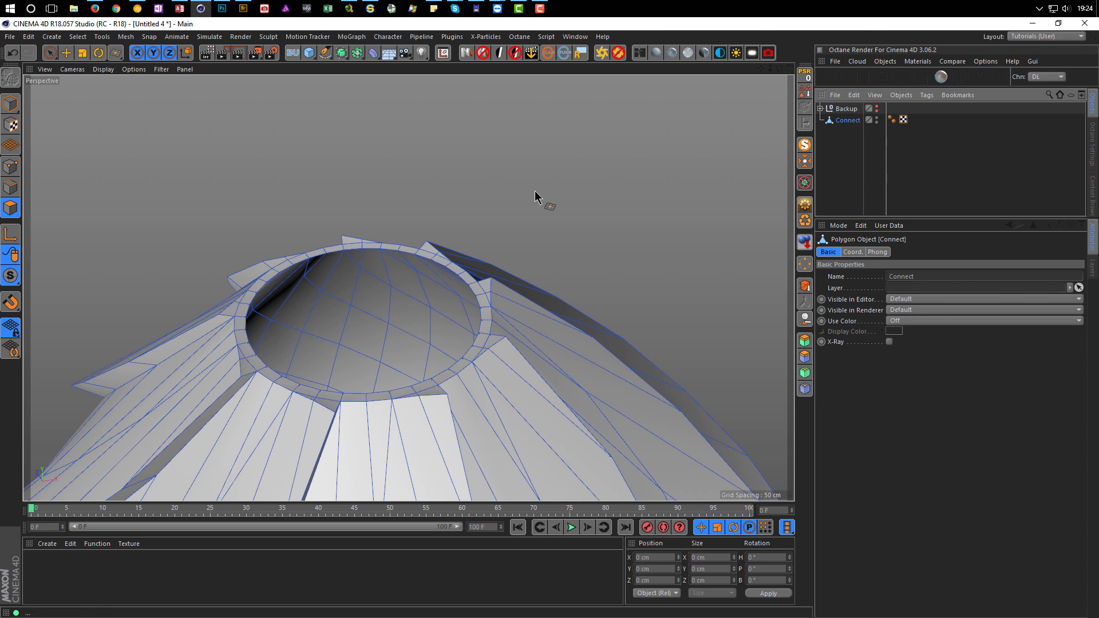
pyautogui.scroll(-3, 336, 290)
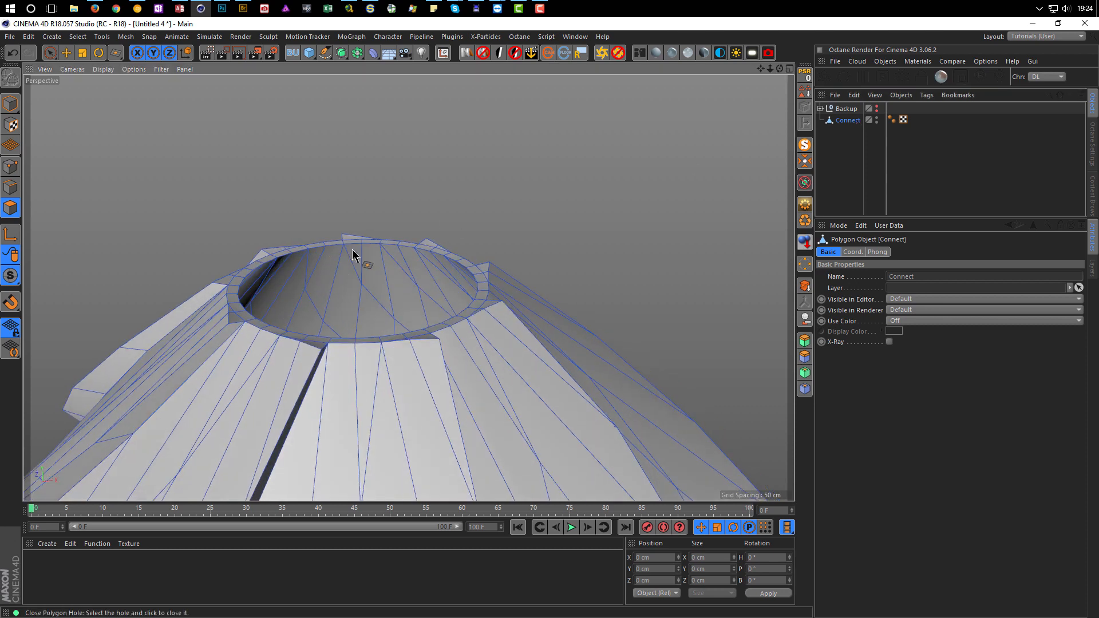
pyautogui.keyDown('alt'); pyautogui.moveTo(453, 289); pyautogui.dragTo(411, 264); pyautogui.keyUp('alt')
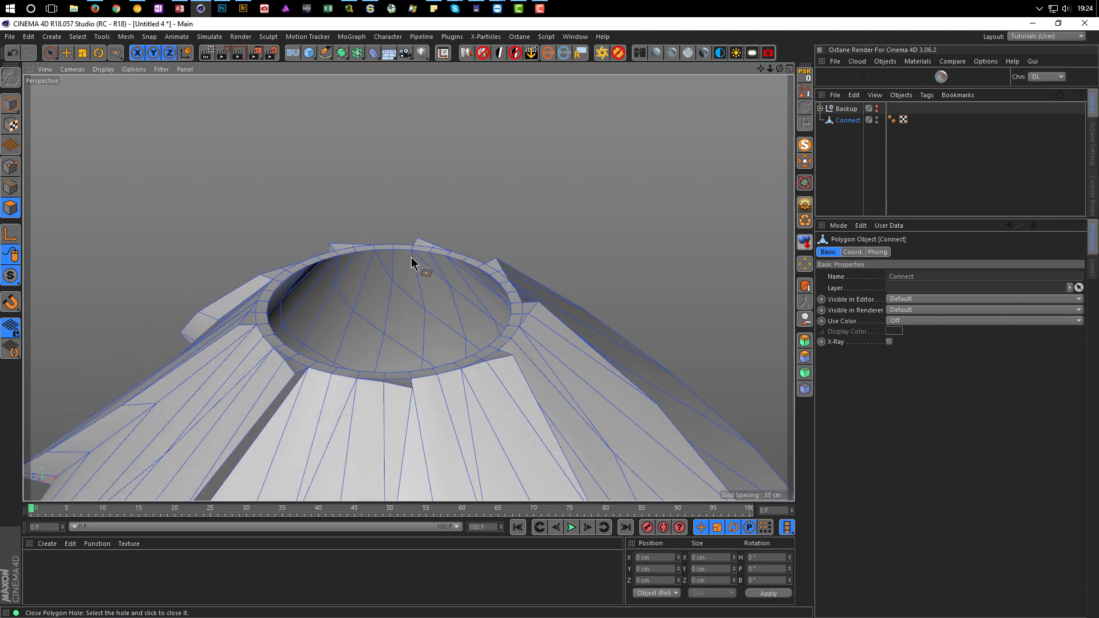
pyautogui.moveTo(419, 255)
pyautogui.keyDown('alt'); pyautogui.mouseDown()
pyautogui.moveTo(351, 253)
pyautogui.moveTo(449, 253)
pyautogui.moveTo(380, 247)
pyautogui.moveTo(434, 253)
pyautogui.mouseUp(); pyautogui.keyUp('alt')
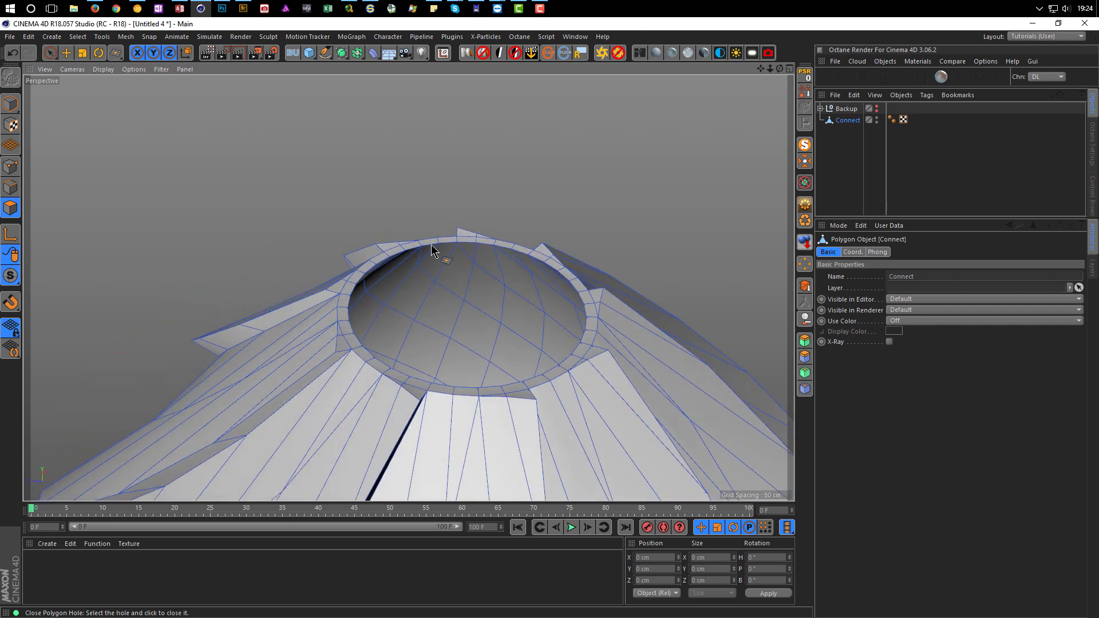
# - Switch to edge mode and loop-select the inner rim edge of the dome's top opening
pyautogui.click(11, 188)
pyautogui.press('u')
pyautogui.press('l')
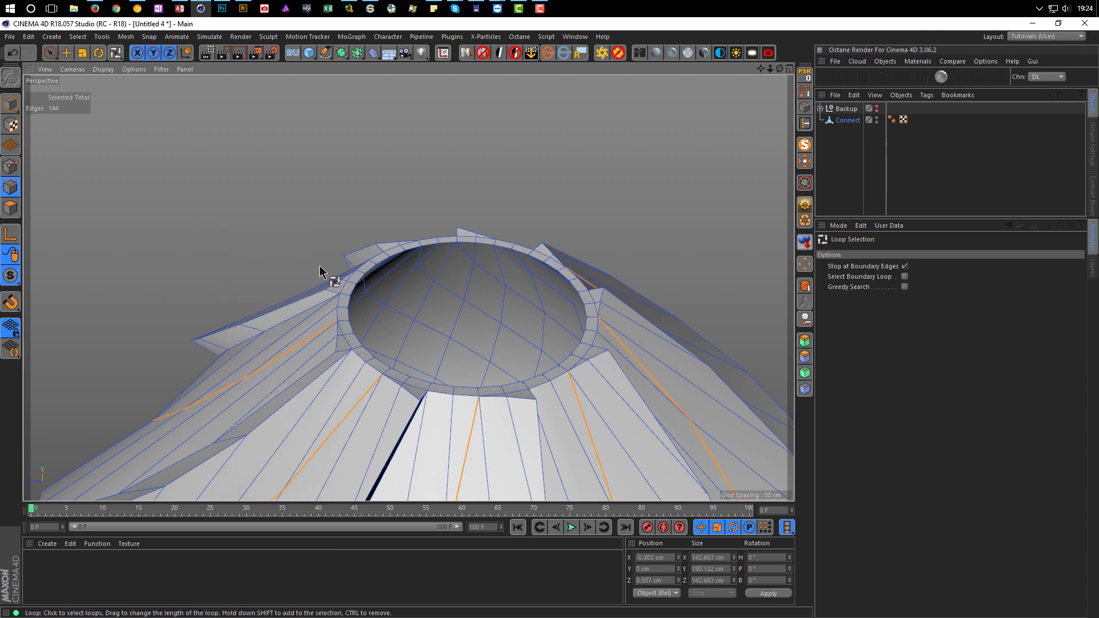
pyautogui.keyDown('alt'); pyautogui.moveTo(457, 240); pyautogui.dragTo(537, 239, button='right'); pyautogui.keyUp('alt')
pyautogui.keyDown('alt'); pyautogui.moveTo(510, 239); pyautogui.dragTo(480, 243, button='right'); pyautogui.keyUp('alt')
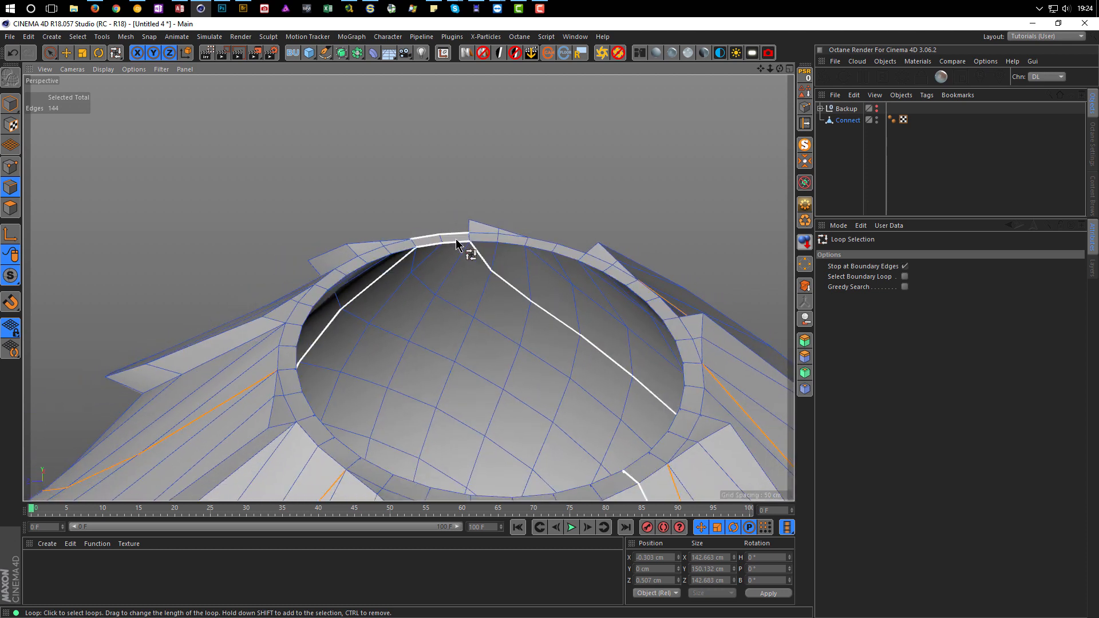
pyautogui.click(488, 251)
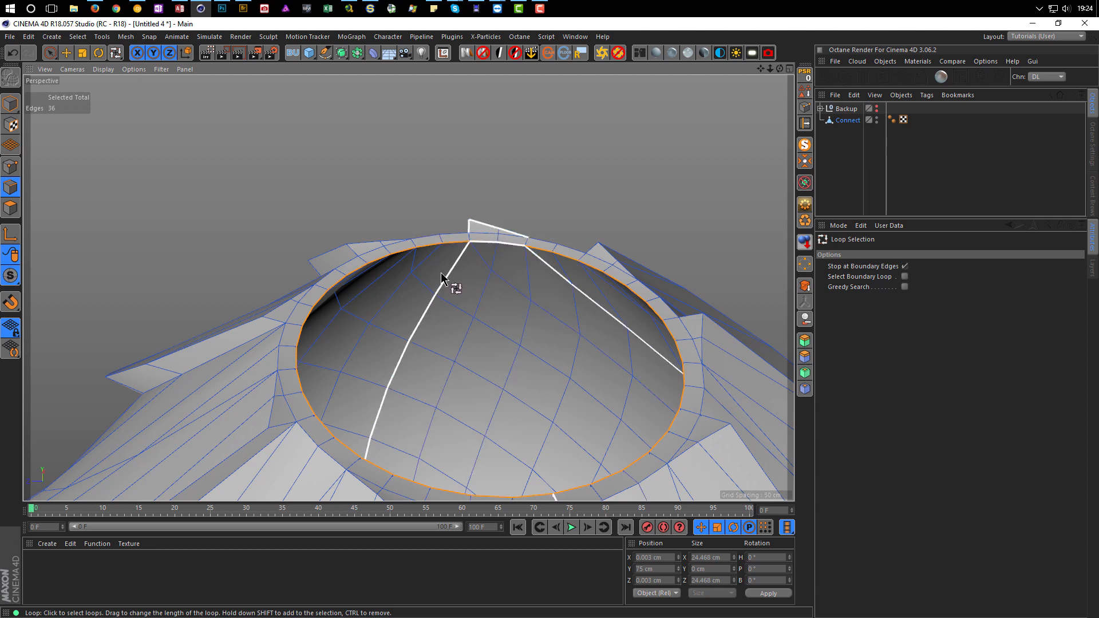
# - Slide the selected inner rim edge loop down the inside wall with an offset of about -1.49 cm
pyautogui.press('m')
pyautogui.press('o')
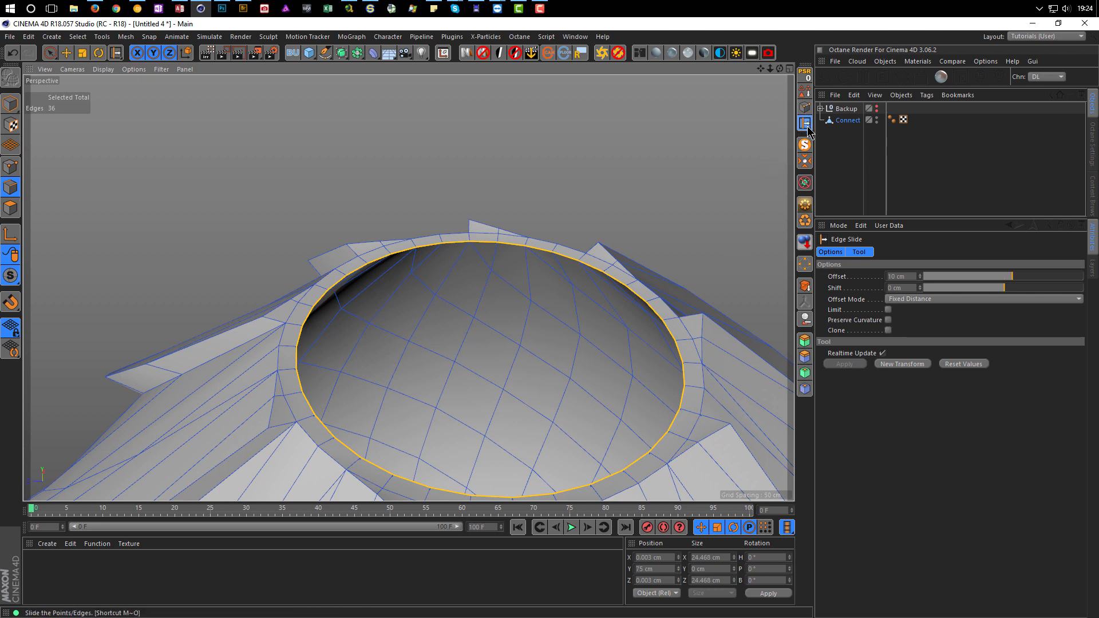
pyautogui.rightClick(653, 154)
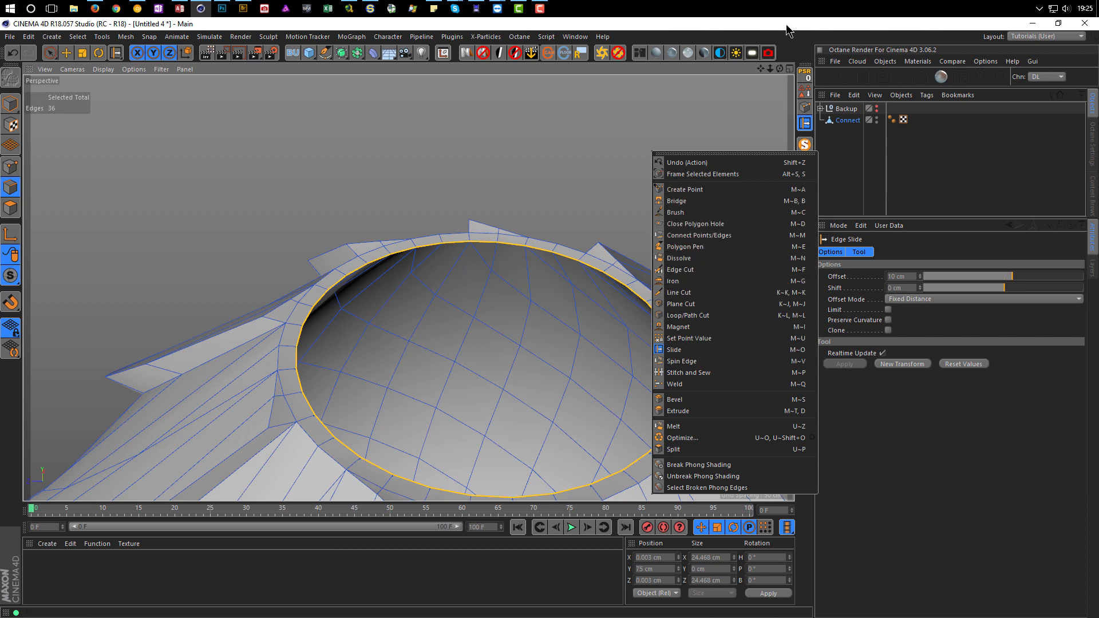
pyautogui.click(812, 29)
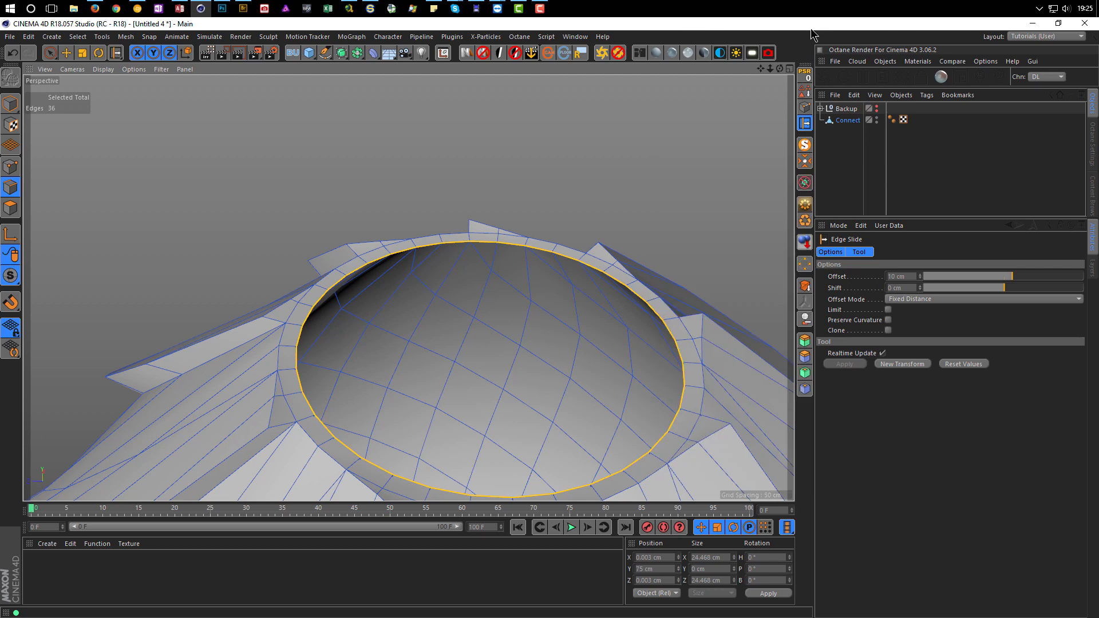
pyautogui.moveTo(555, 260); pyautogui.dragTo(683, 299)
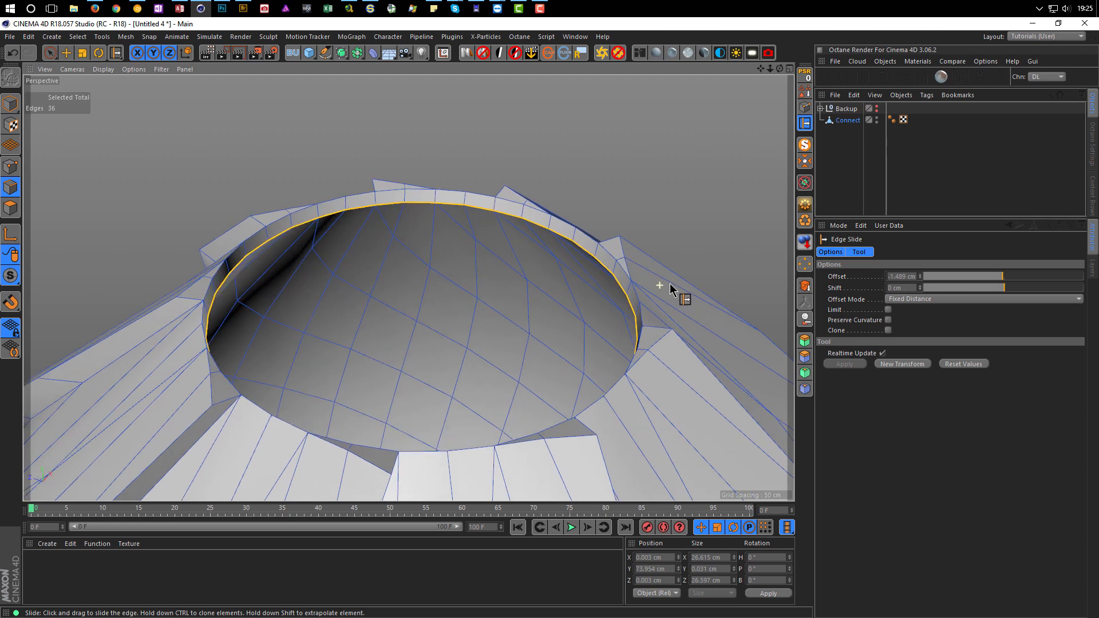
# - Loop-select the ring of polygons around the top opening's rim in polygon mode and delete it
pyautogui.click(11, 208)
pyautogui.press('u')
pyautogui.press('l')
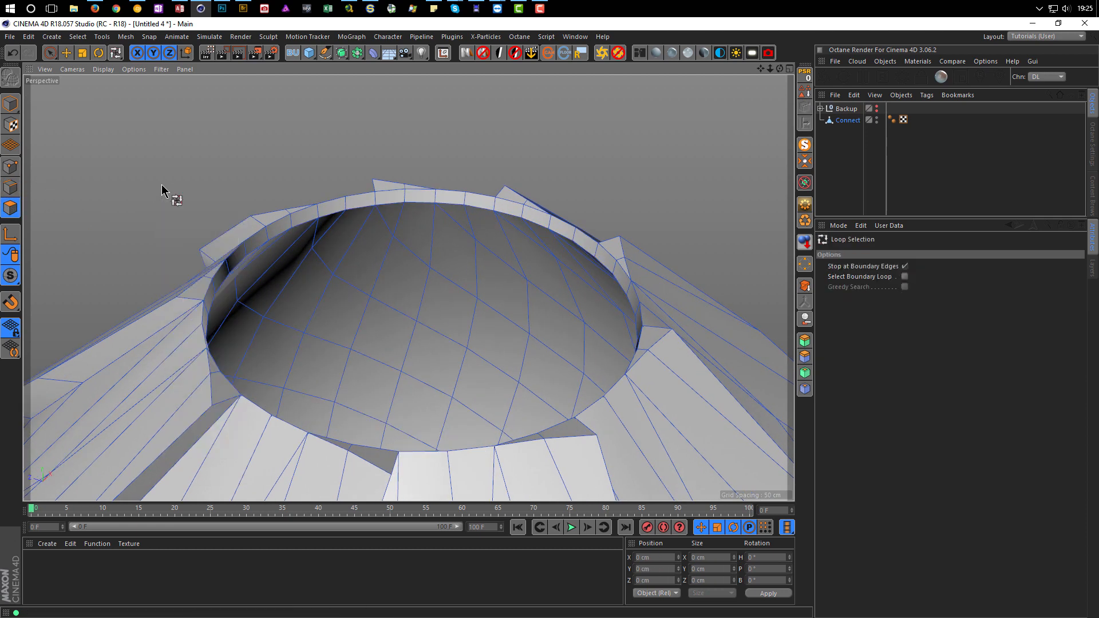
pyautogui.click(319, 208)
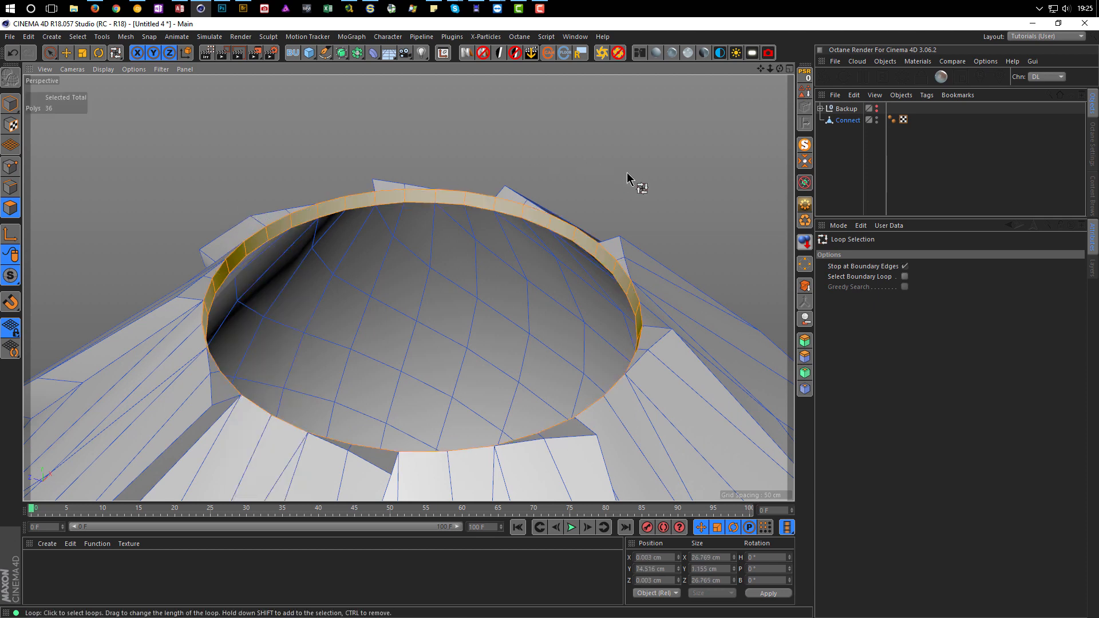
pyautogui.press('Delete')
# - Cap both the inner and outer holes at the dome's top with Close Polygon Hole
pyautogui.keyDown('alt'); pyautogui.moveTo(518, 200); pyautogui.dragTo(330, 175); pyautogui.keyUp('alt')
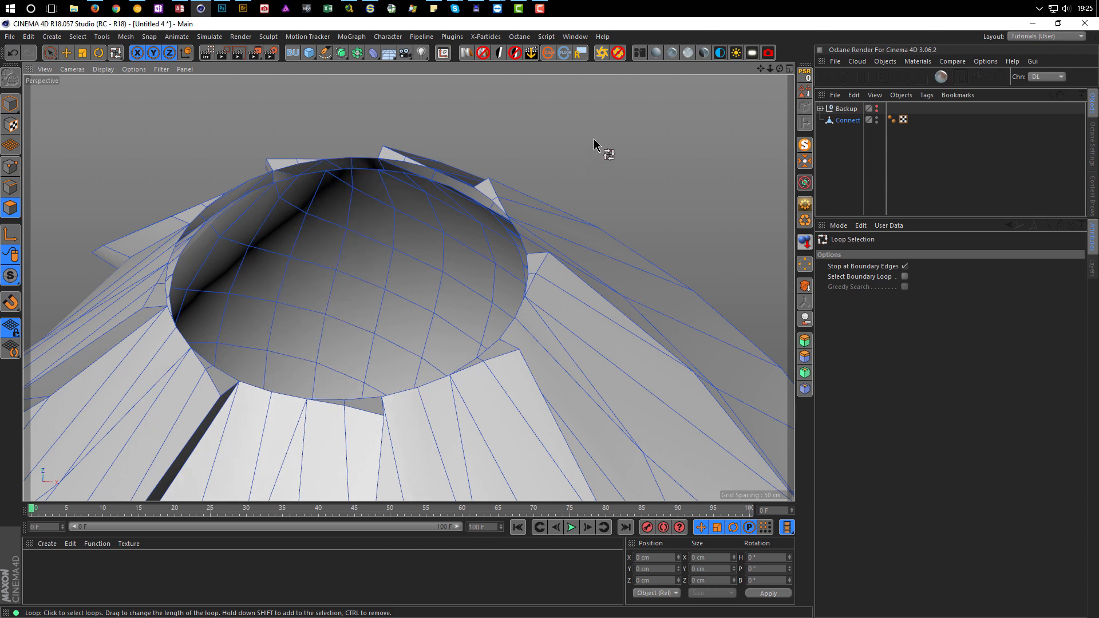
pyautogui.press('m')
pyautogui.press('d')
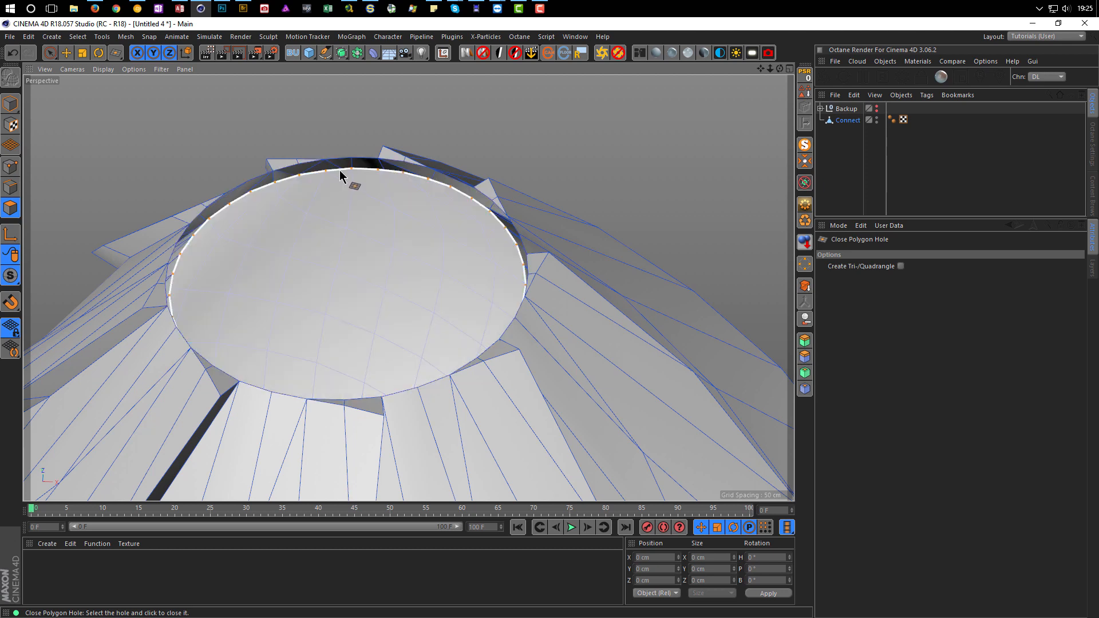
pyautogui.click(344, 165)
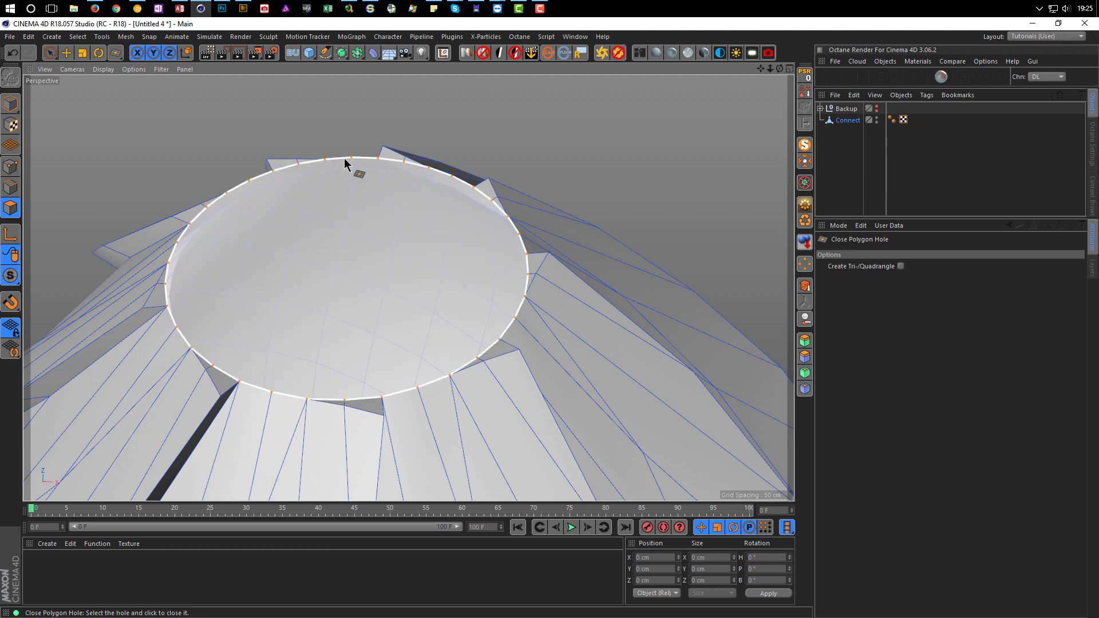
pyautogui.click(355, 182)
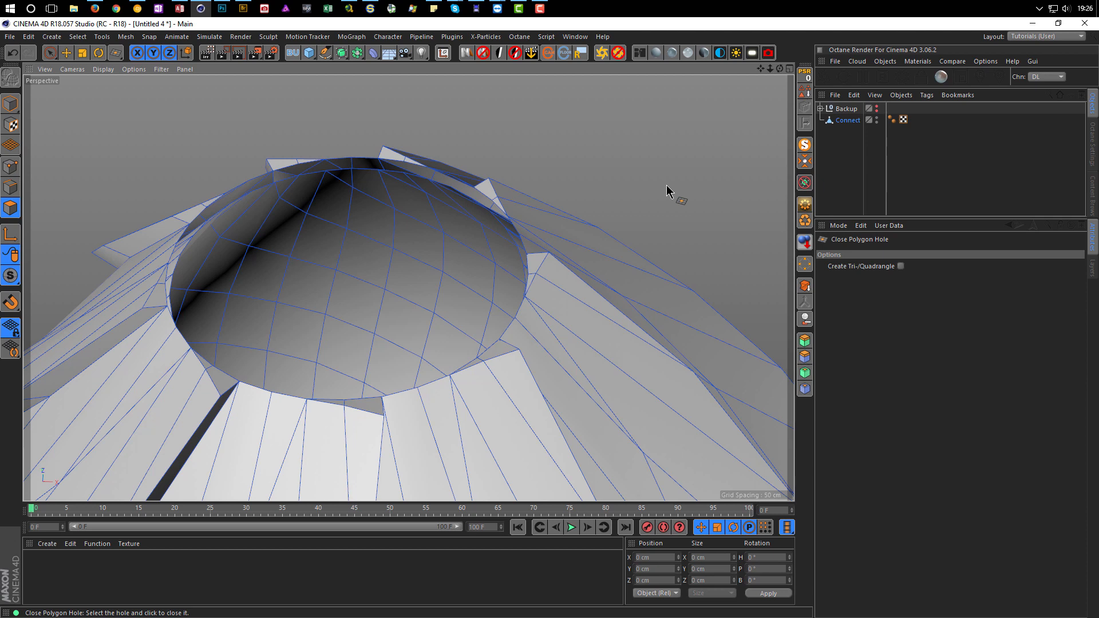
pyautogui.keyDown('alt'); pyautogui.moveTo(548, 202); pyautogui.dragTo(612, 252); pyautogui.keyUp('alt')
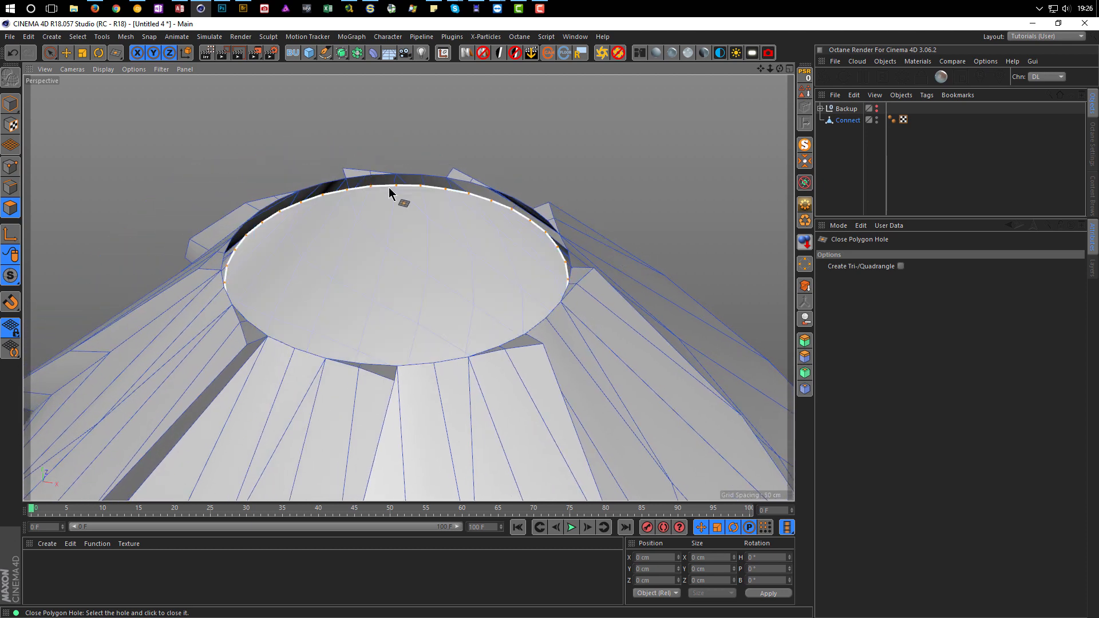
pyautogui.click(389, 186)
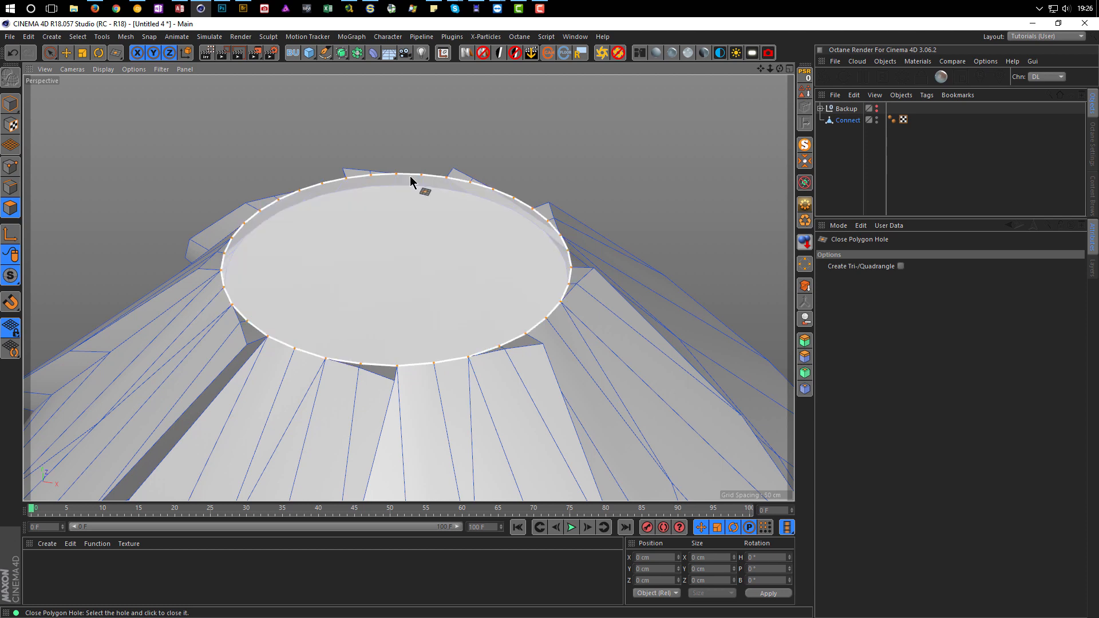
pyautogui.click(410, 176)
pyautogui.keyDown('alt'); pyautogui.moveTo(599, 274); pyautogui.dragTo(622, 292); pyautogui.keyUp('alt')
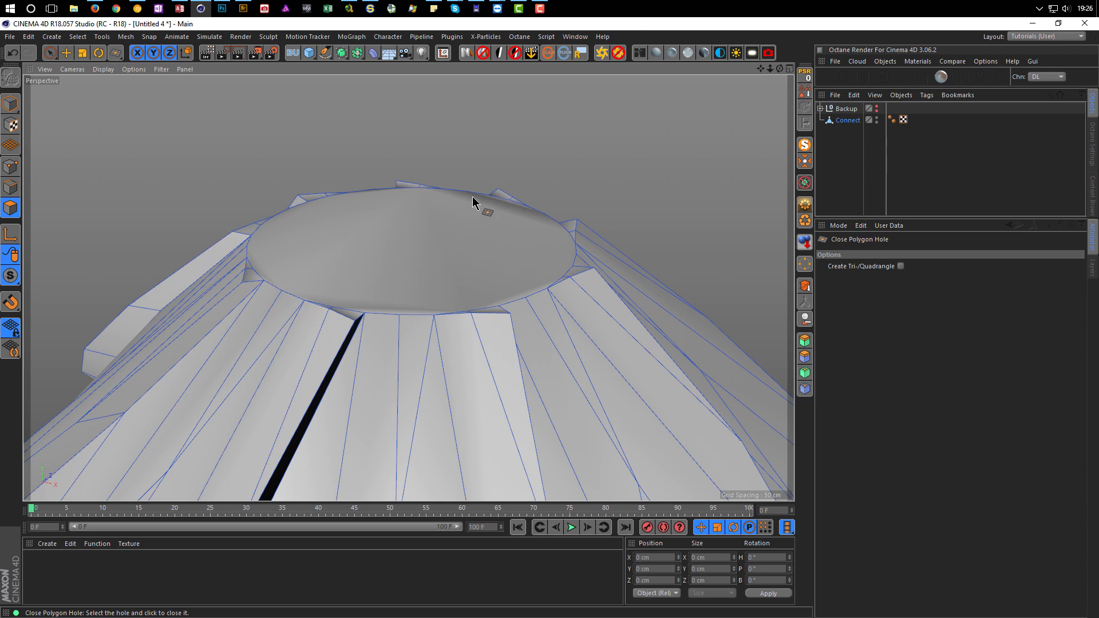
# - Delete the Phong tag from the dome mesh so its faces shade flat
pyautogui.click(892, 120)
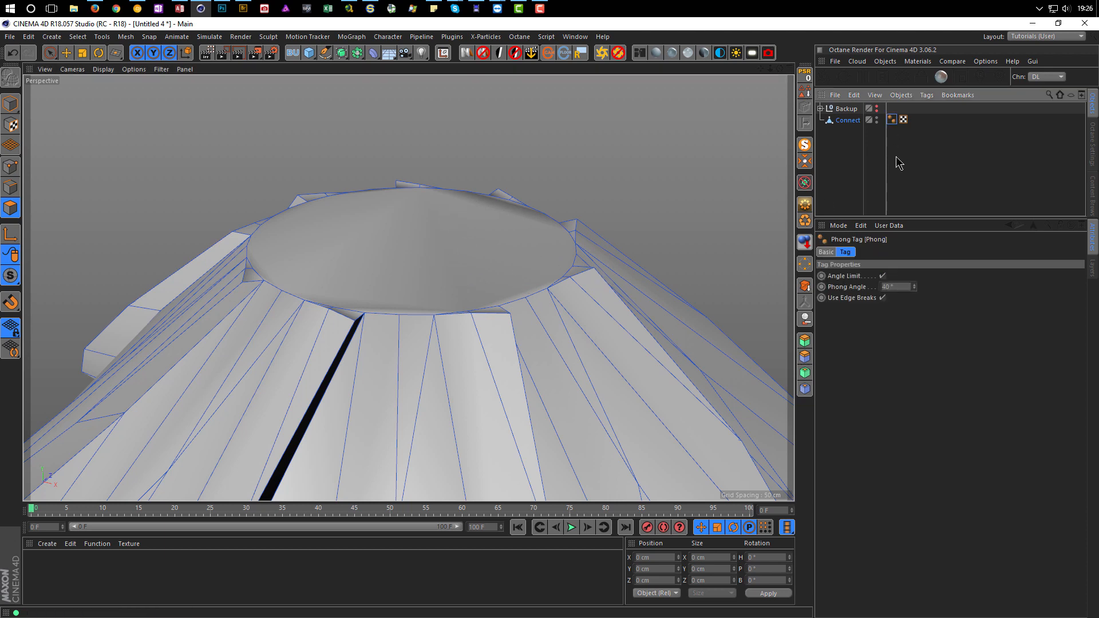
pyautogui.press('Delete')
pyautogui.keyDown('alt'); pyautogui.moveTo(357, 342); pyautogui.dragTo(301, 336, button='right'); pyautogui.keyUp('alt')
pyautogui.keyDown('alt'); pyautogui.moveTo(313, 291); pyautogui.dragTo(312, 233, button='middle'); pyautogui.keyUp('alt')
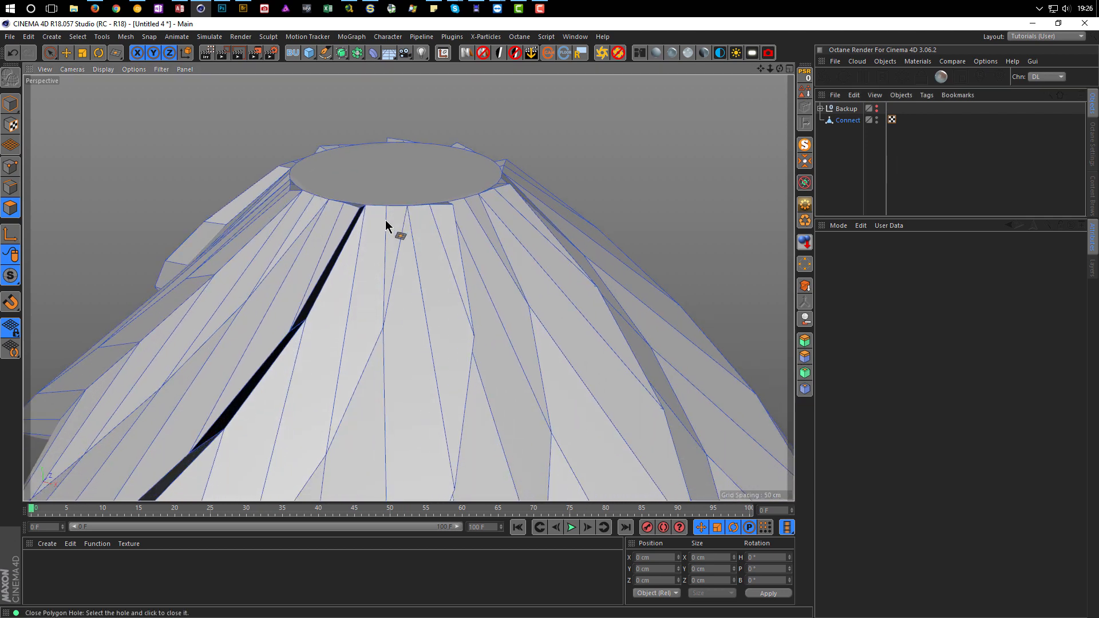
pyautogui.keyDown('alt'); pyautogui.moveTo(401, 190); pyautogui.dragTo(399, 267, button='middle'); pyautogui.keyUp('alt')
pyautogui.keyDown('alt'); pyautogui.moveTo(399, 266); pyautogui.dragTo(404, 242); pyautogui.keyUp('alt')
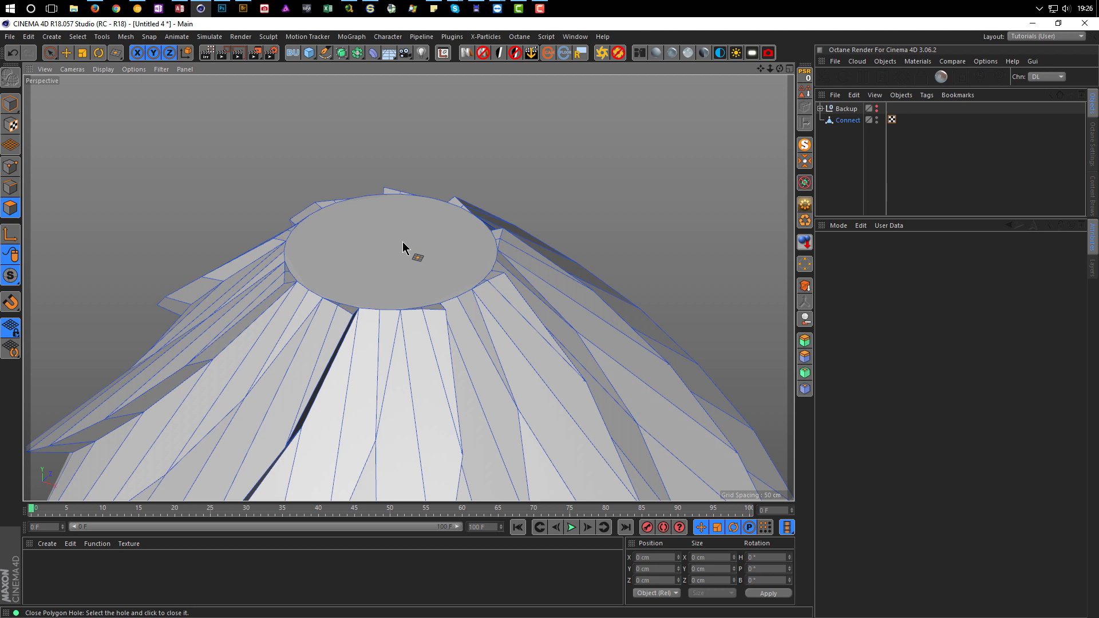
# - Flatten the topmost ring of points on the dome in the front view by setting its Y size to 0
pyautogui.keyDown('alt'); pyautogui.moveTo(403, 242); pyautogui.dragTo(444, 239, button='right'); pyautogui.keyUp('alt')
pyautogui.keyDown('alt'); pyautogui.moveTo(439, 239); pyautogui.dragTo(427, 248); pyautogui.keyUp('alt')
pyautogui.middleClick(425, 258)
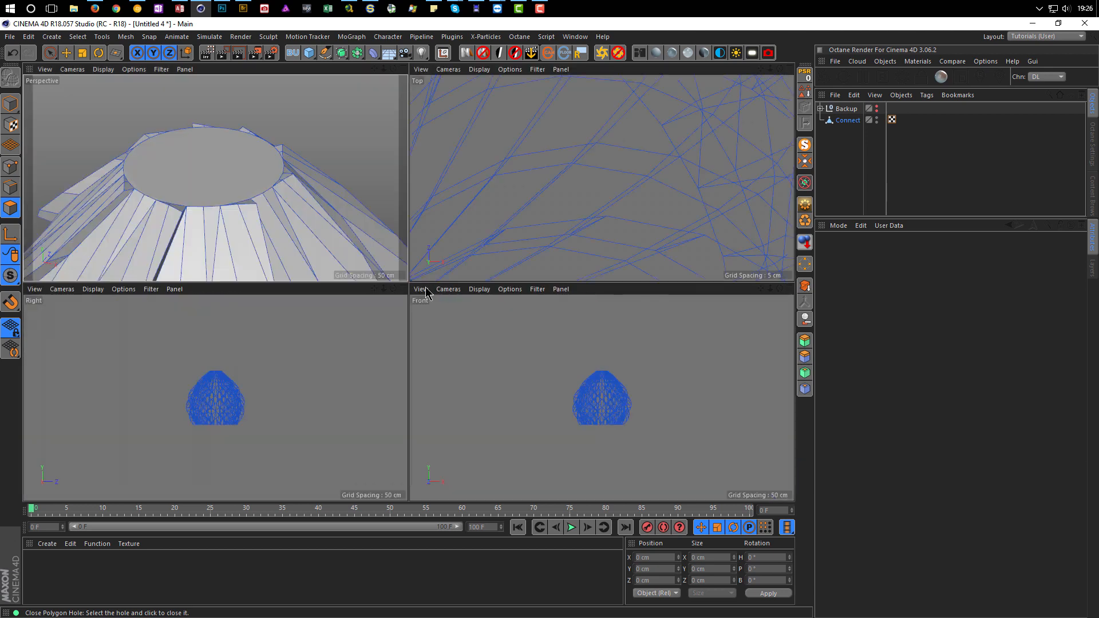
pyautogui.middleClick(474, 358)
pyautogui.scroll(10, 453, 235)
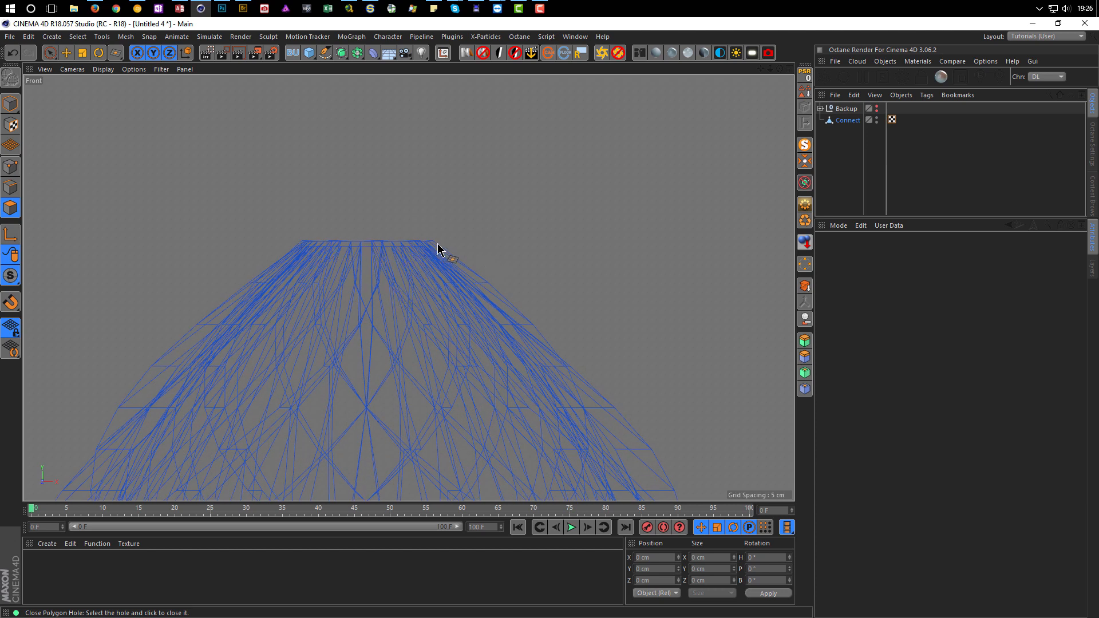
pyautogui.click(10, 167)
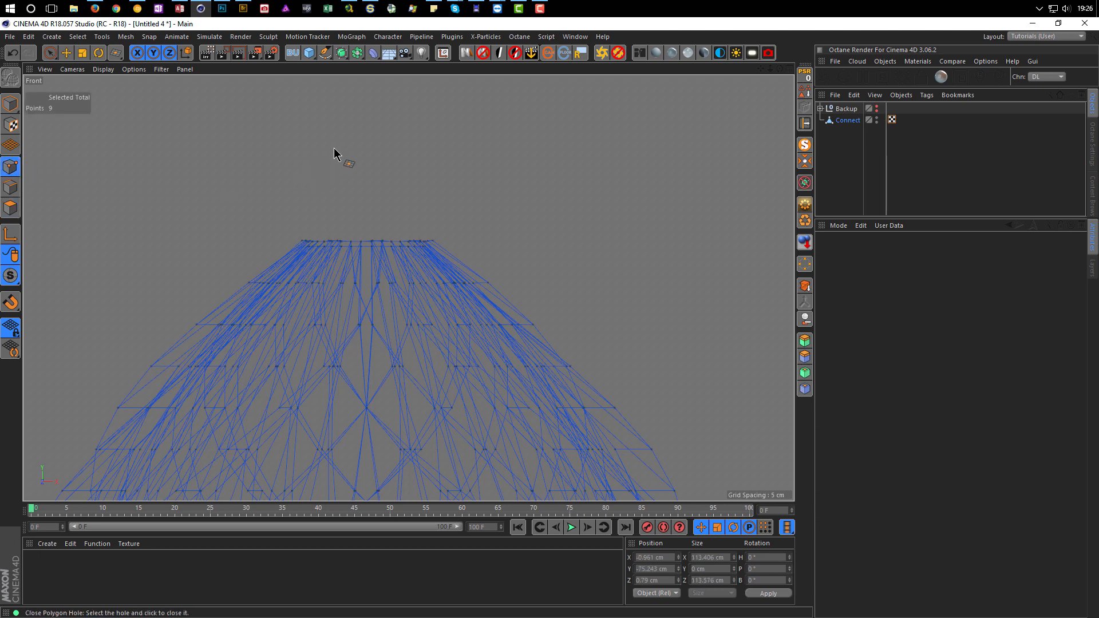
pyautogui.press('0')
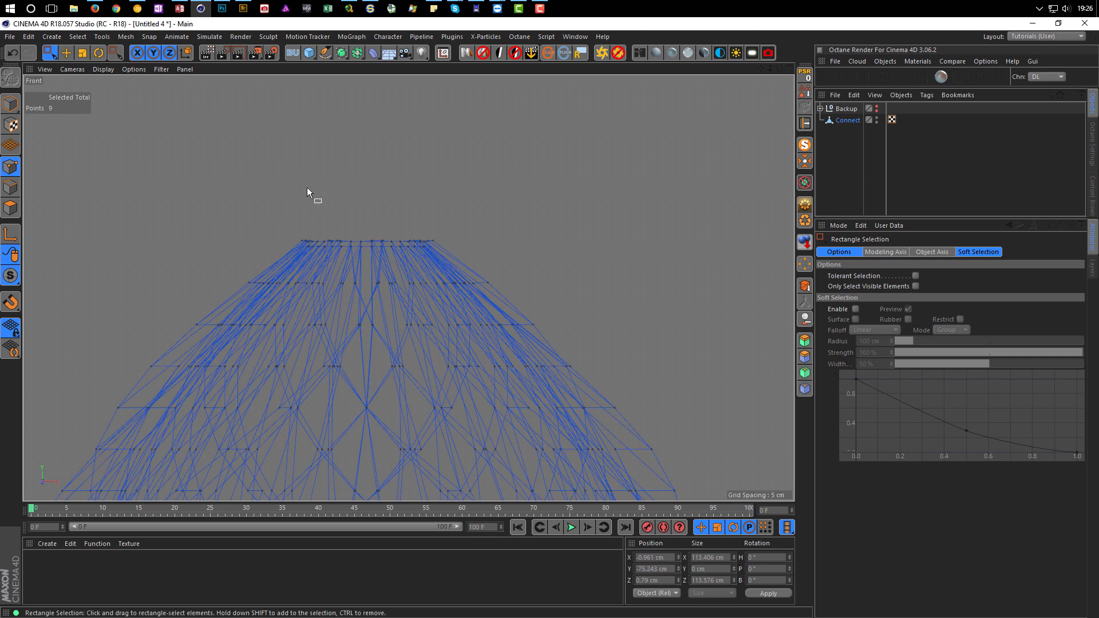
pyautogui.scroll(2, 351, 232)
pyautogui.moveTo(253, 183); pyautogui.dragTo(551, 259)
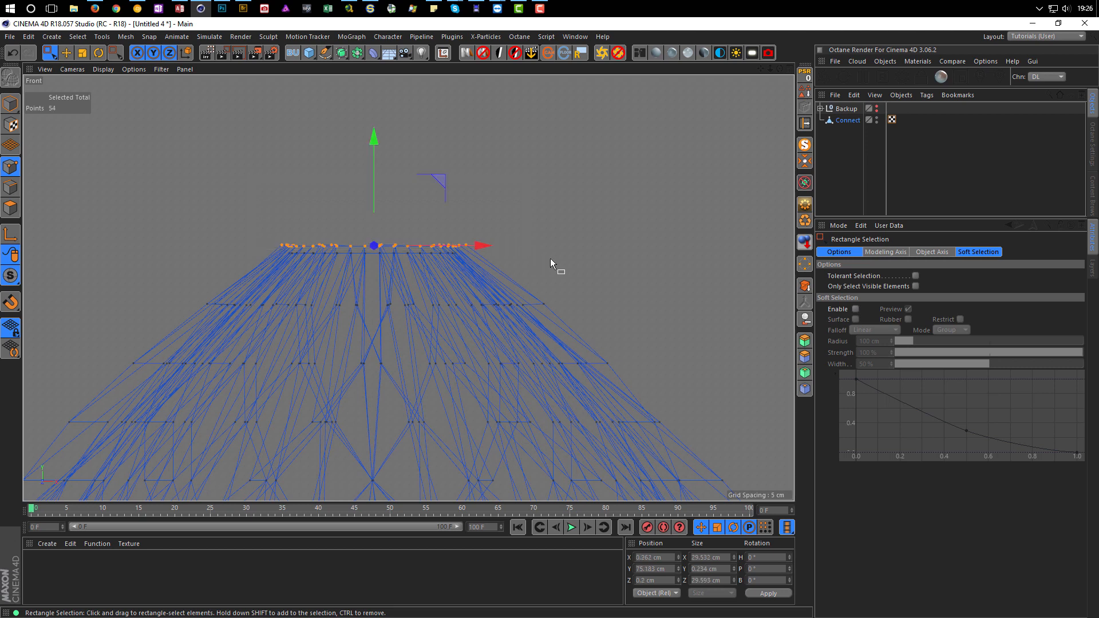
pyautogui.click(711, 569)
pyautogui.write('0')
# - Select the second ring of points just below the dome's top rim and set its Y size to 0
pyautogui.moveTo(282, 250); pyautogui.dragTo(488, 266)
pyautogui.click(717, 570)
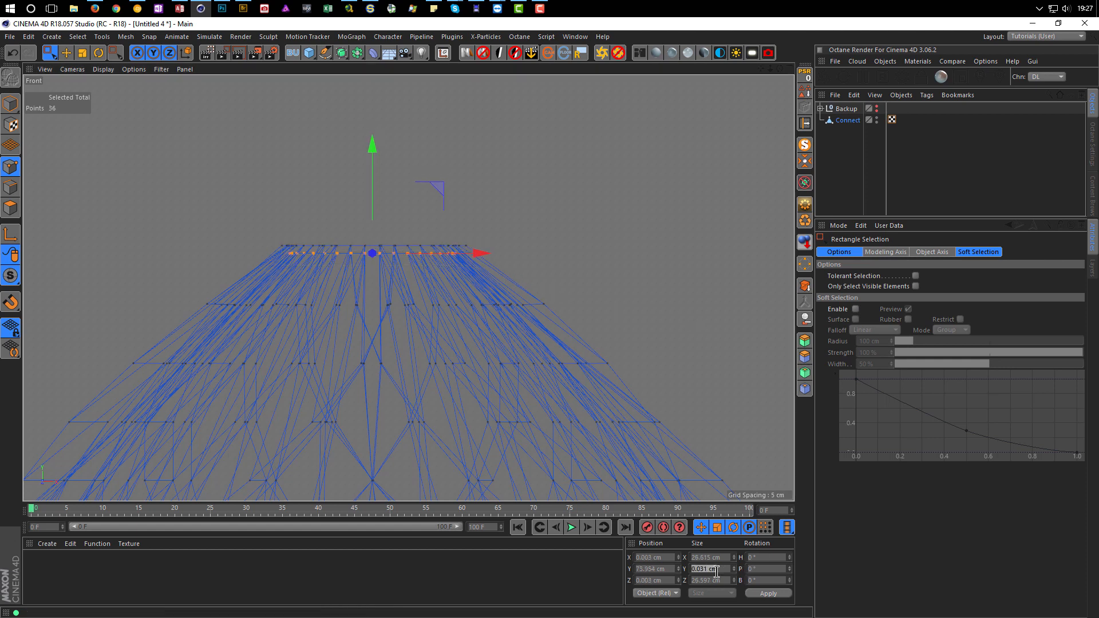
pyautogui.write('0')
pyautogui.press('Return')
# - Select the ring of points along the dome's base and set its Y size to 0
pyautogui.keyDown('alt'); pyautogui.moveTo(574, 381); pyautogui.dragTo(446, 375, button='right'); pyautogui.keyUp('alt')
pyautogui.keyDown('alt'); pyautogui.moveTo(466, 310); pyautogui.dragTo(399, 163, button='middle'); pyautogui.keyUp('alt')
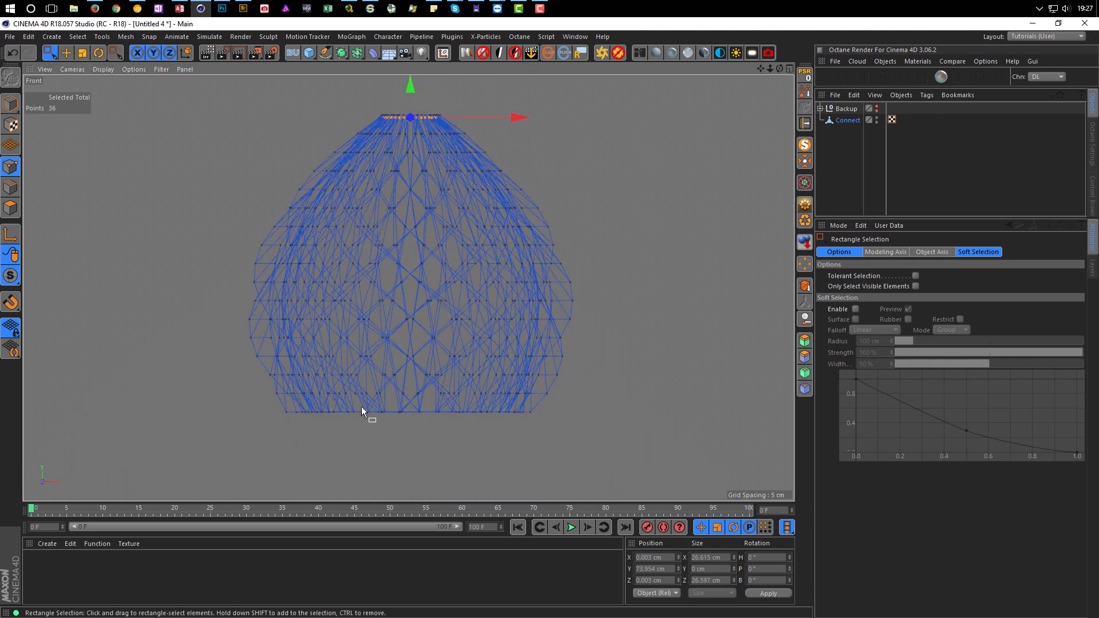
pyautogui.scroll(2, 417, 424)
pyautogui.moveTo(229, 425); pyautogui.dragTo(636, 405)
pyautogui.doubleClick(707, 570)
pyautogui.write('0')
pyautogui.press('Return')
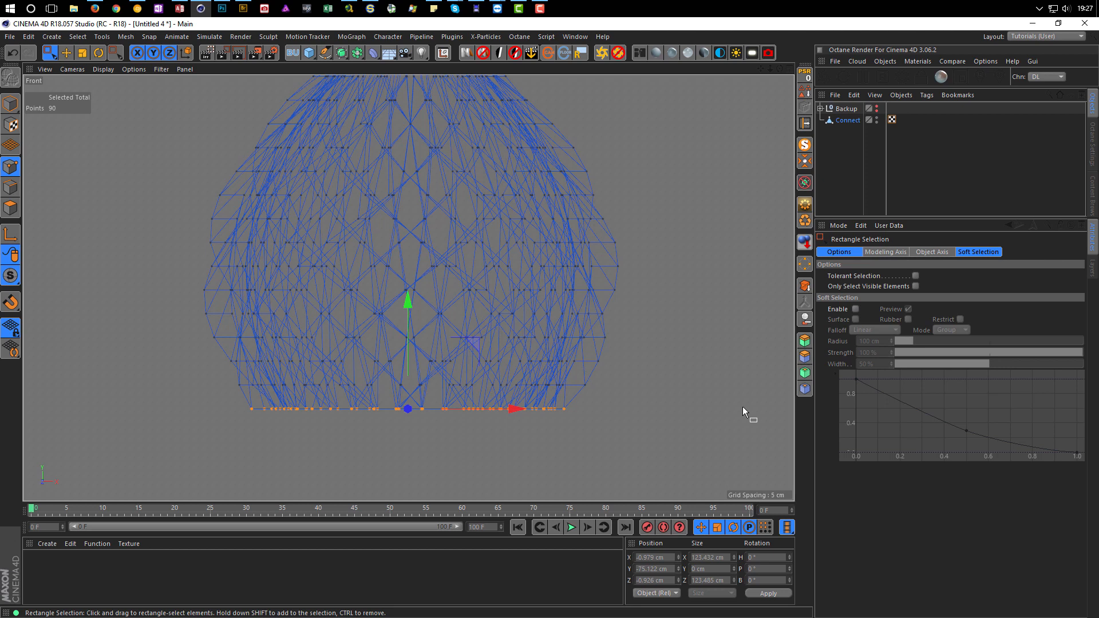
# - Inspect the capped dome top in the perspective view and compare it with the reference photo of the glass building
pyautogui.middleClick(641, 379)
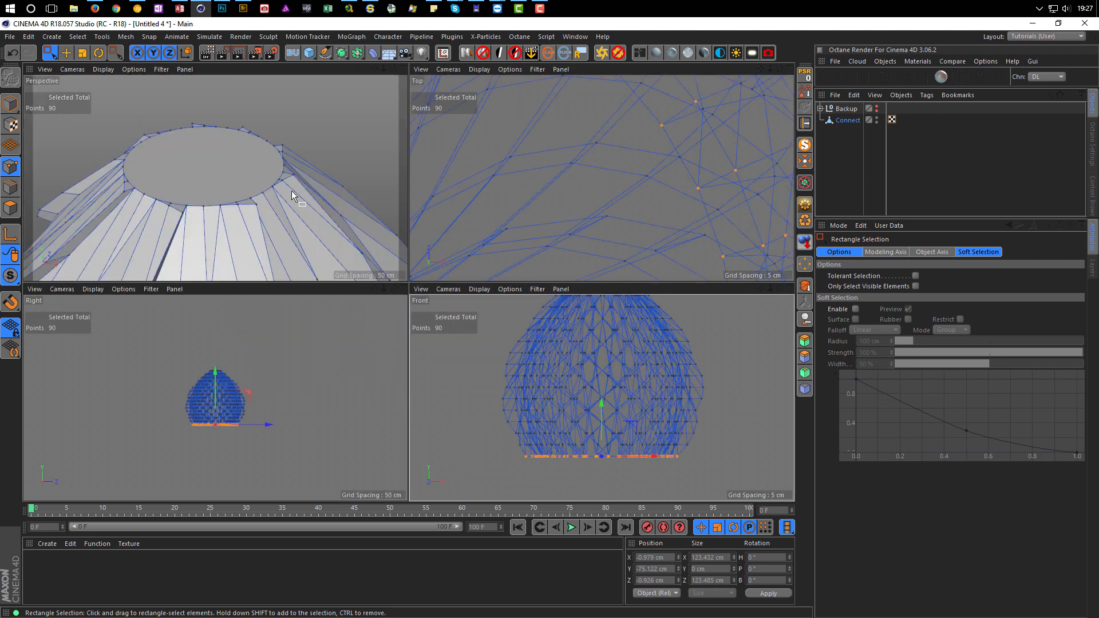
pyautogui.middleClick(291, 191)
pyautogui.keyDown('alt'); pyautogui.moveTo(398, 318); pyautogui.dragTo(395, 308); pyautogui.keyUp('alt')
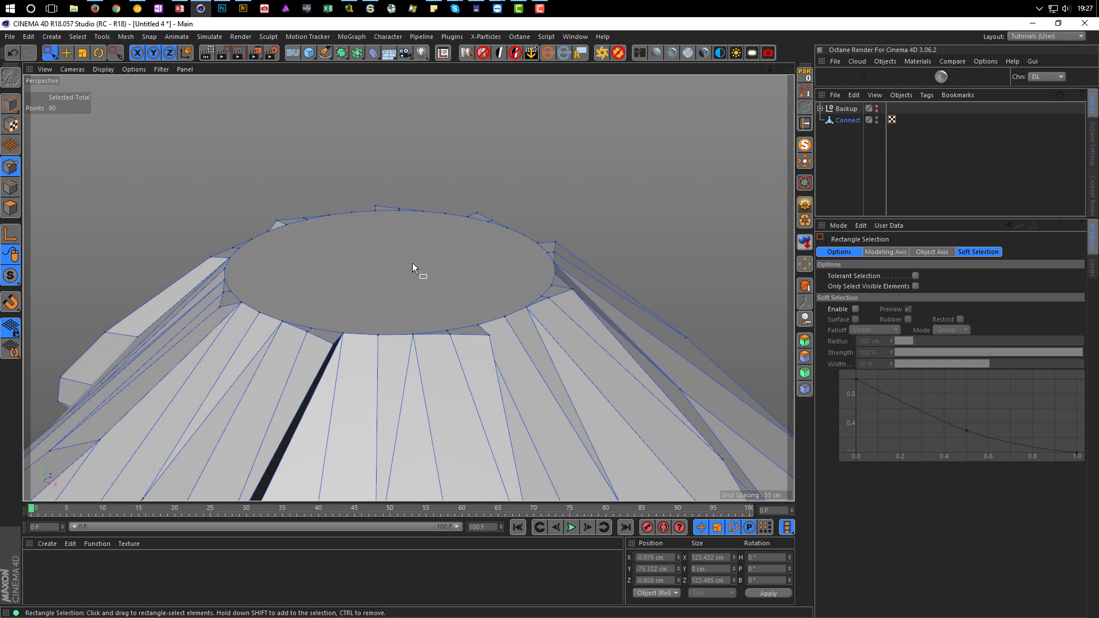
pyautogui.scroll(4, 415, 265)
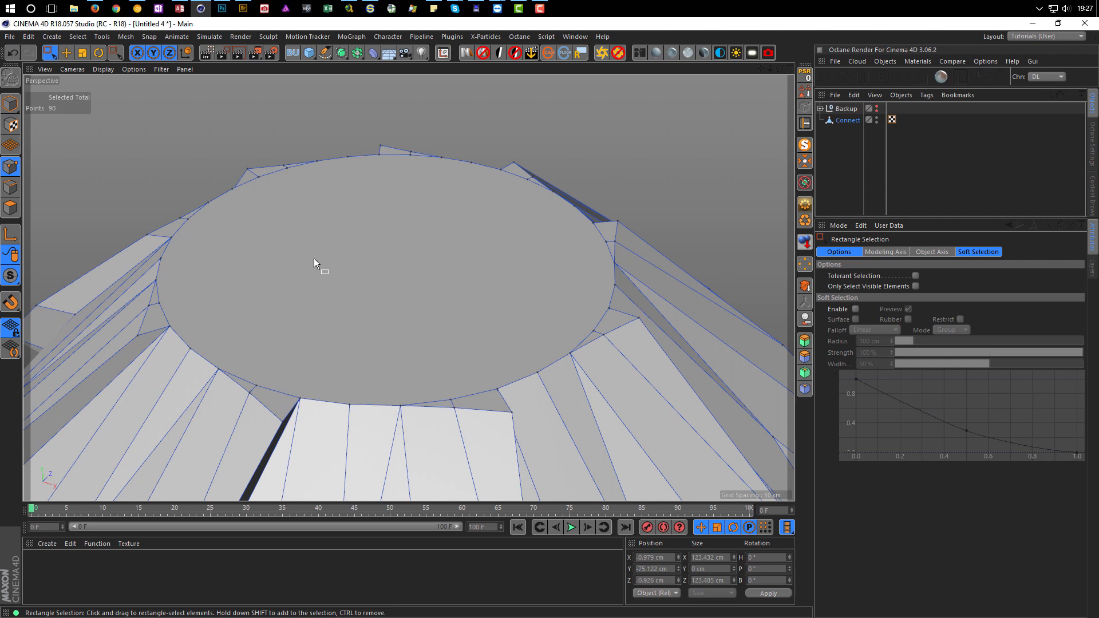
pyautogui.scroll(-5, 401, 244)
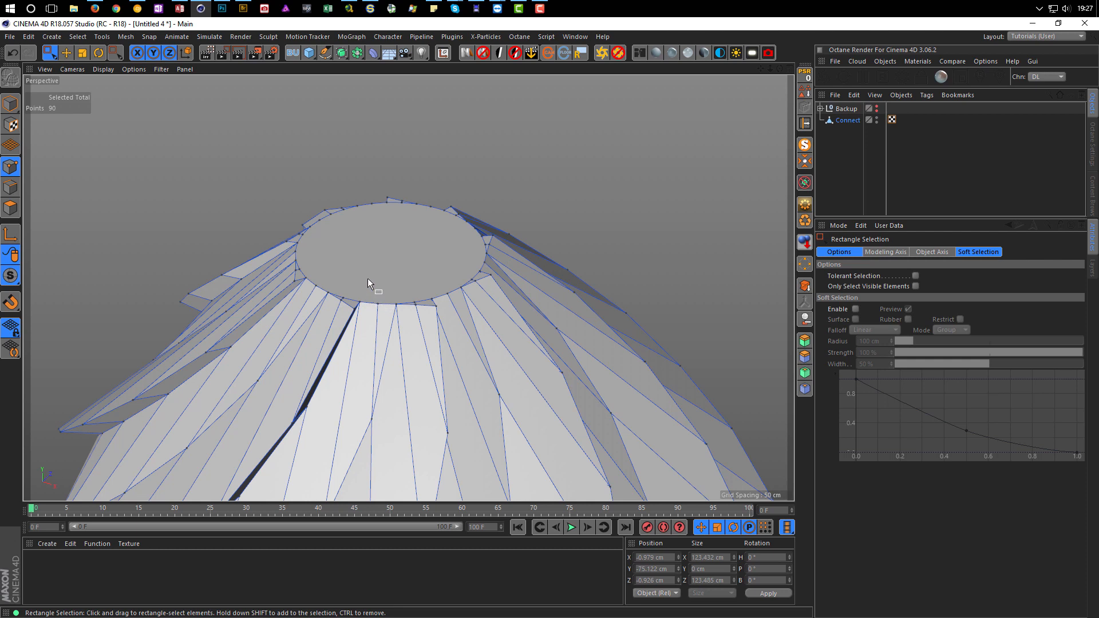
pyautogui.hotkey('shift', 'F6')
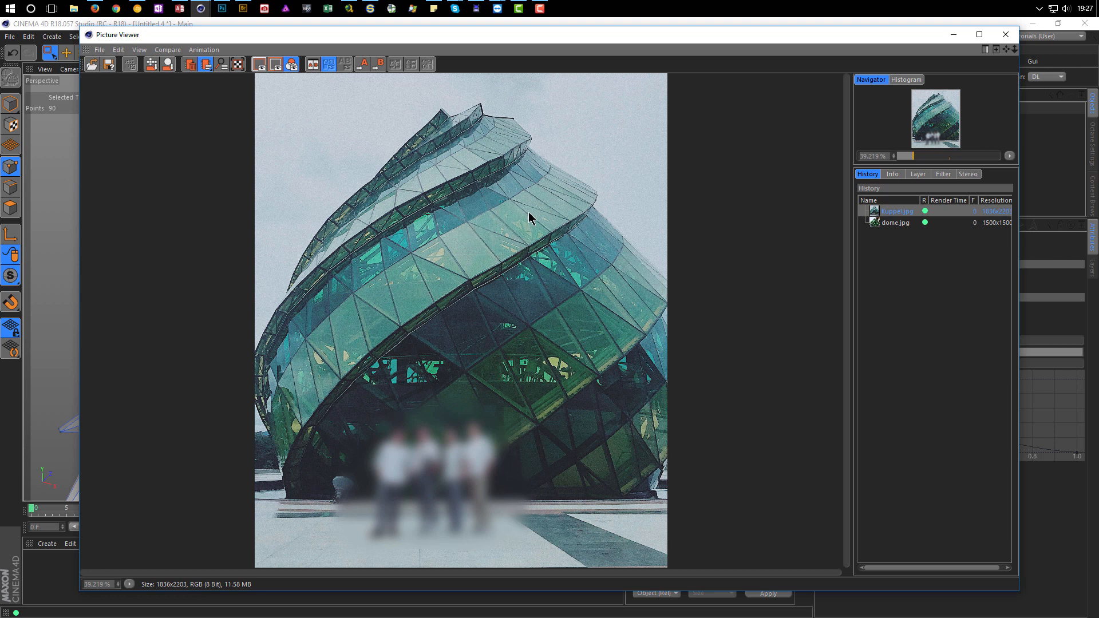
pyautogui.click(1006, 34)
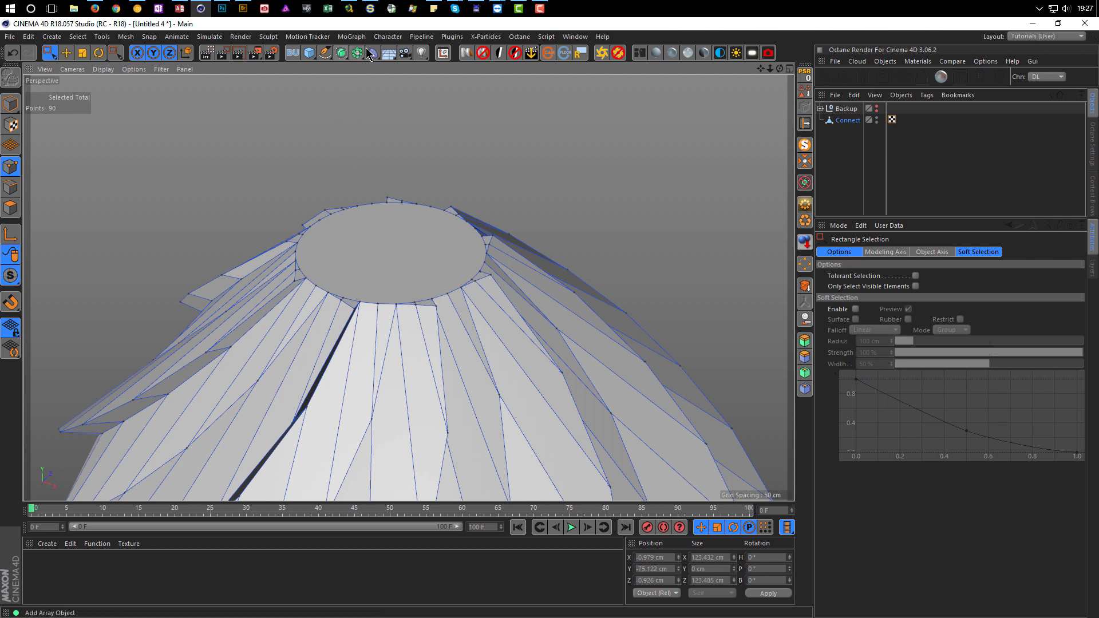
pyautogui.click(310, 52)
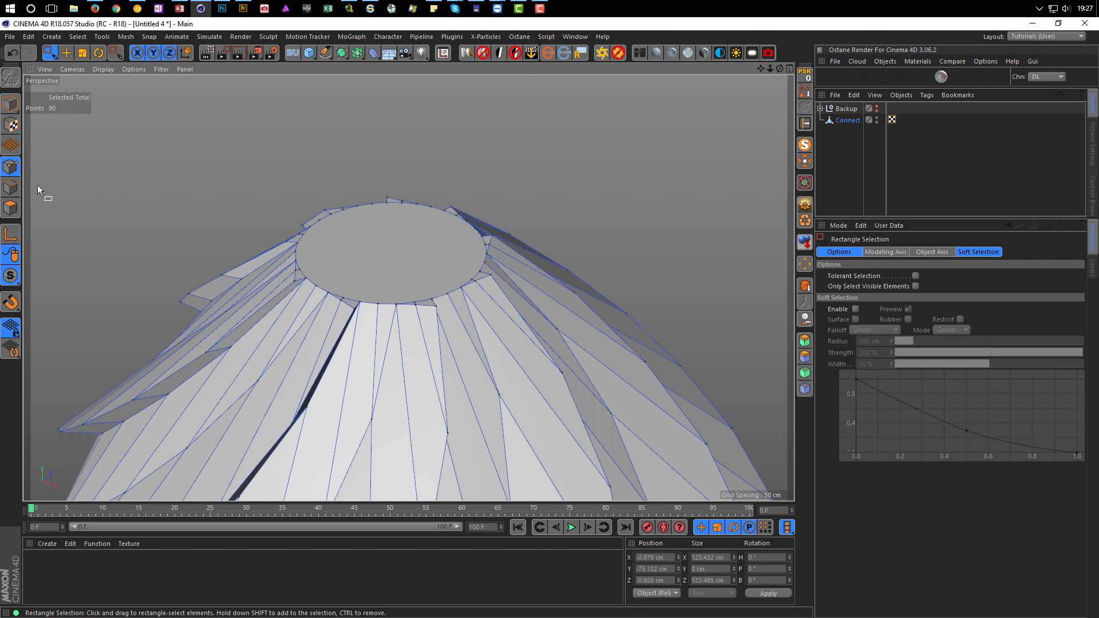
# - Delete the outer and inner cap polygons from the dome's top with Live Selection in polygon mode
pyautogui.click(10, 208)
pyautogui.press('m')
pyautogui.press('d')
pyautogui.press('space')
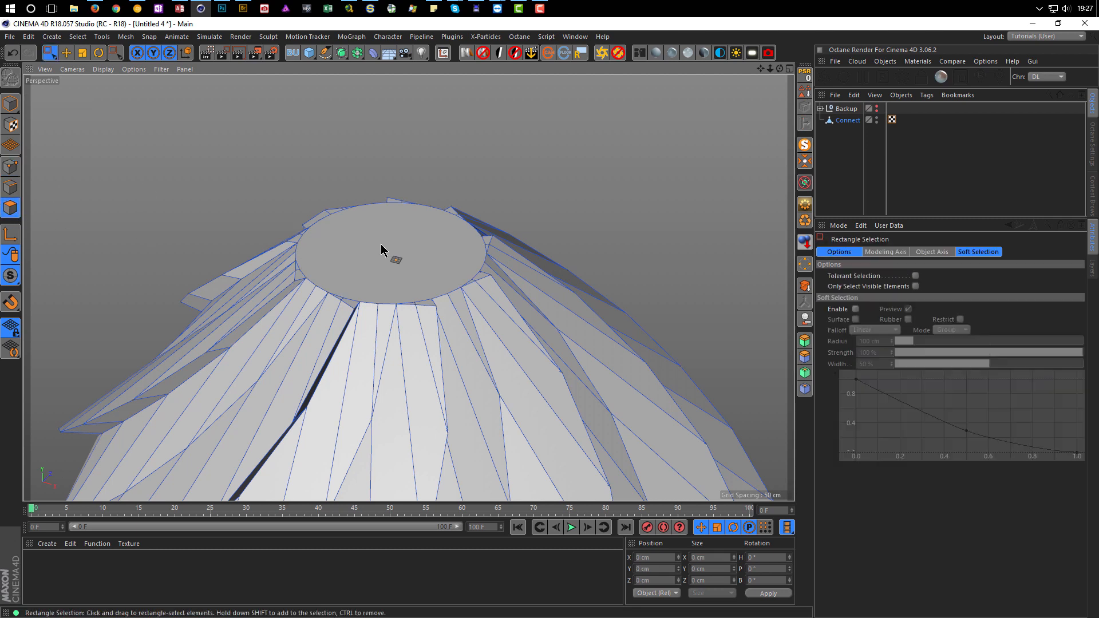
pyautogui.moveTo(52, 55); pyautogui.dragTo(75, 68)
pyautogui.click(415, 263)
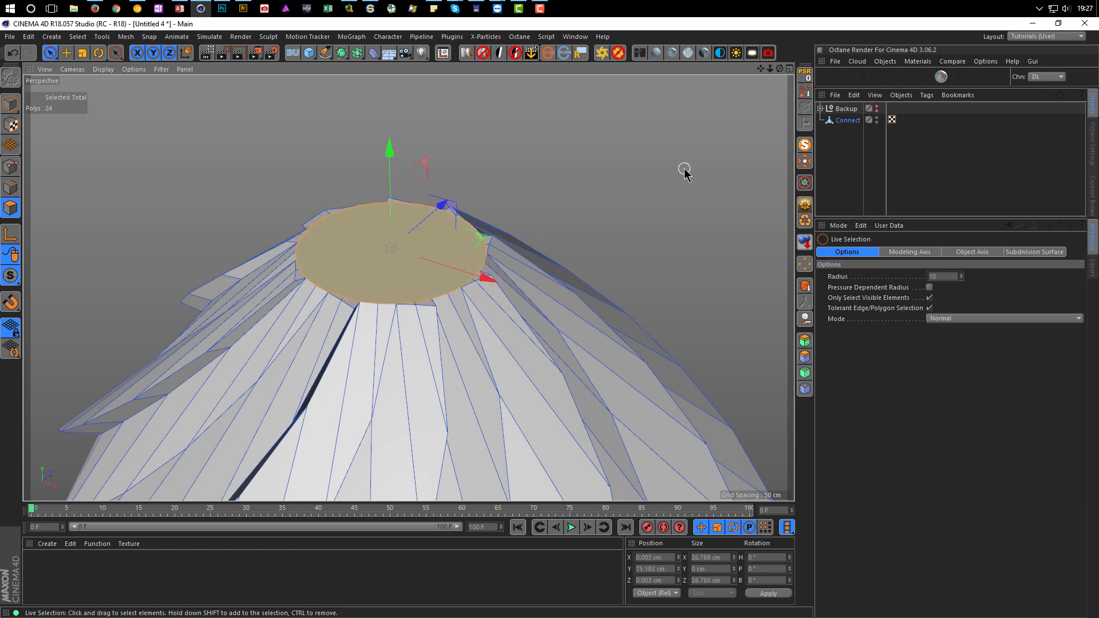
pyautogui.press('Delete')
pyautogui.click(429, 264)
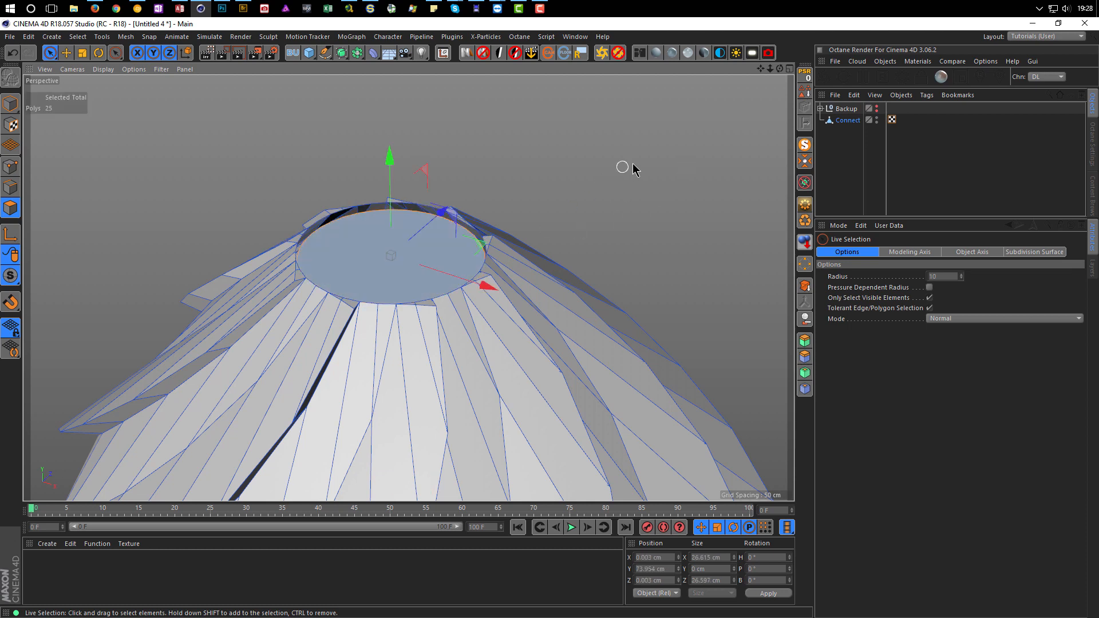
pyautogui.press('Delete')
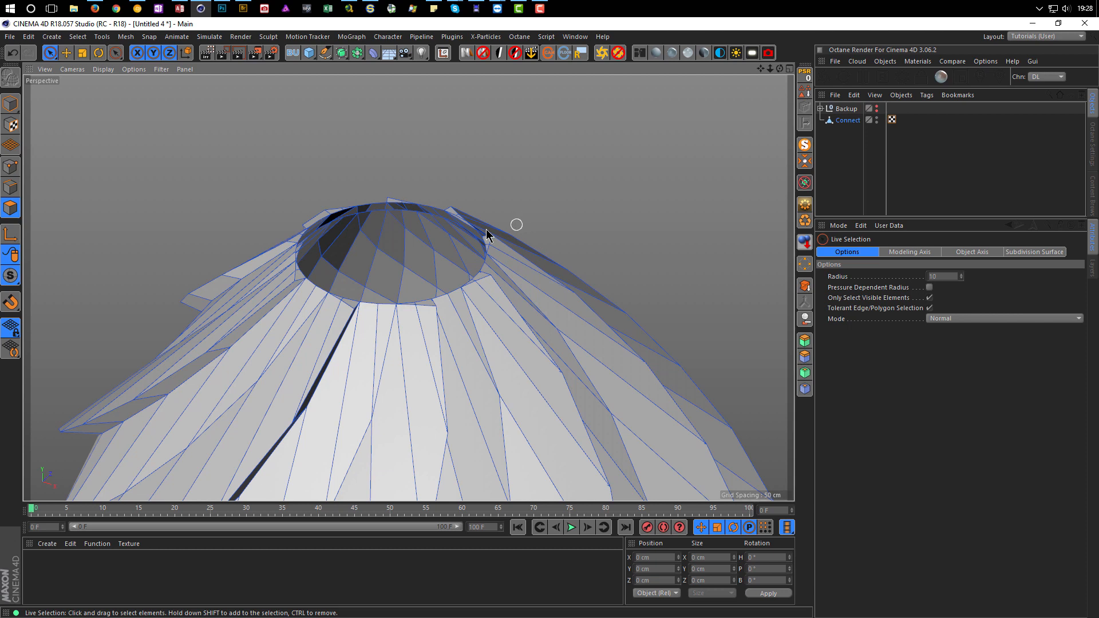
# - Try smoothing the dome mesh's shading with a Phong tag
pyautogui.scroll(4, 498, 232)
pyautogui.keyDown('alt'); pyautogui.moveTo(504, 236); pyautogui.dragTo(503, 233); pyautogui.keyUp('alt')
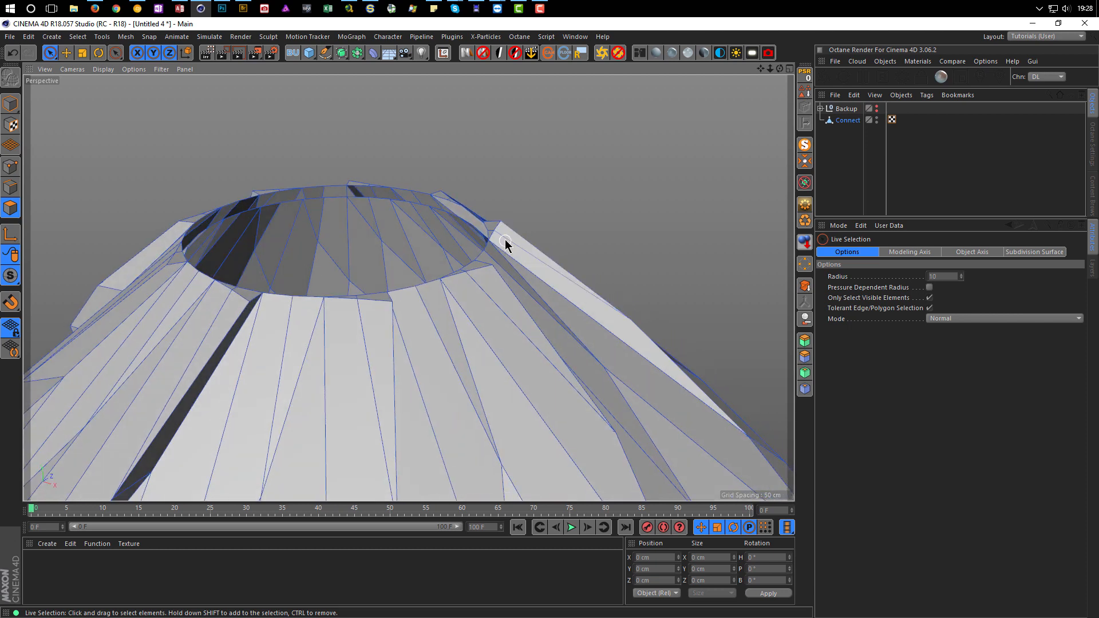
pyautogui.scroll(-2, 498, 234)
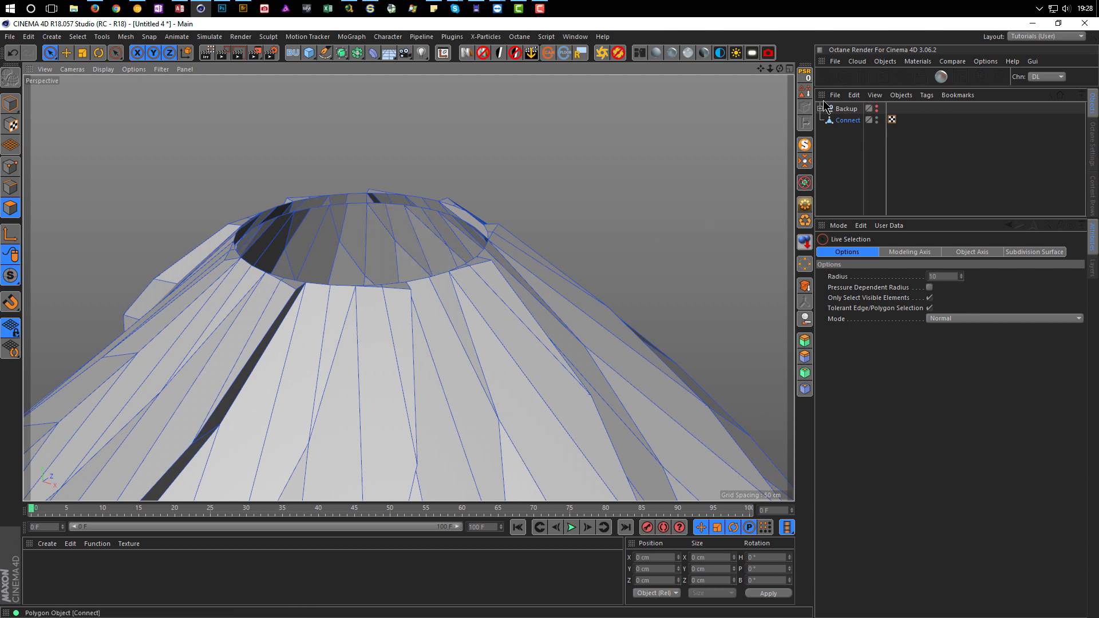
pyautogui.rightClick(853, 120)
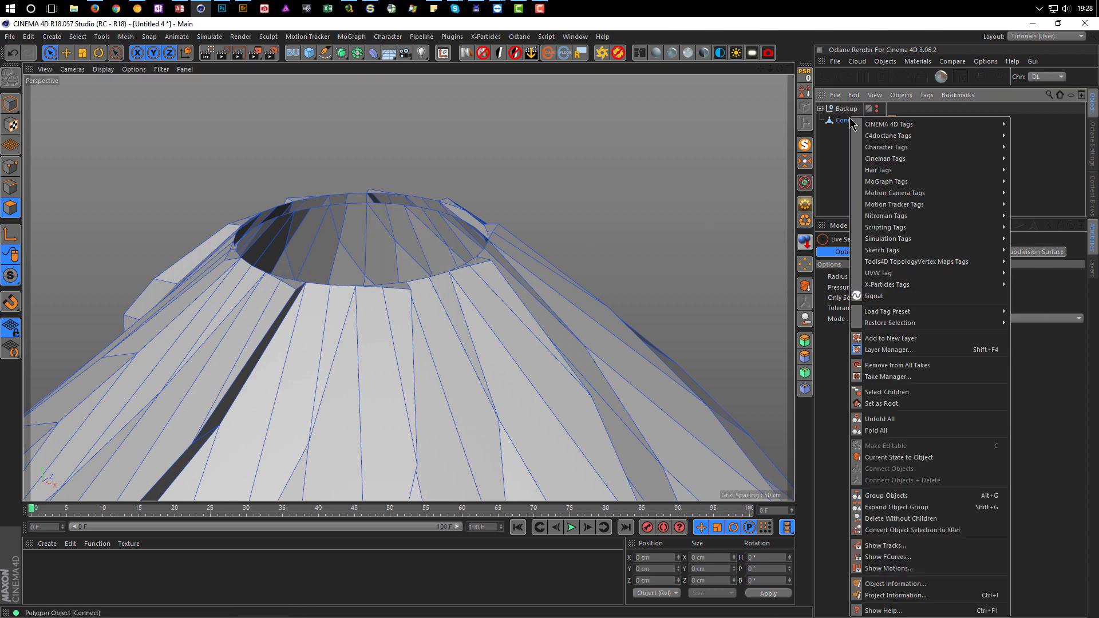
pyautogui.moveTo(946, 124)
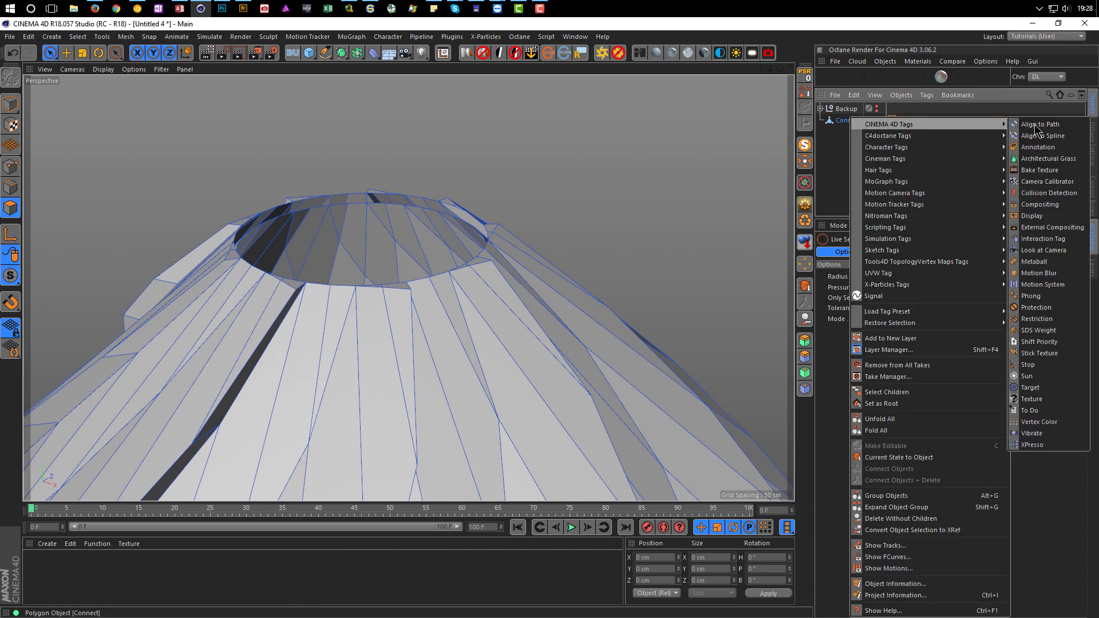
pyautogui.click(1031, 296)
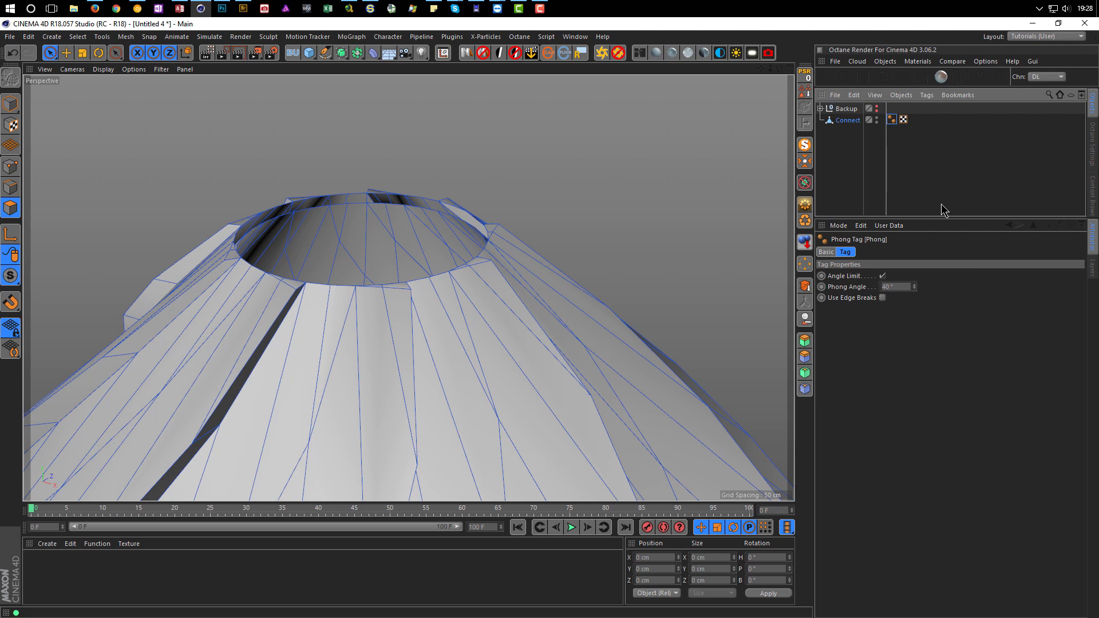
# - Check the reference photo of the building and remove the Phong tag from the dome mesh
pyautogui.hotkey('shift', 'F6')
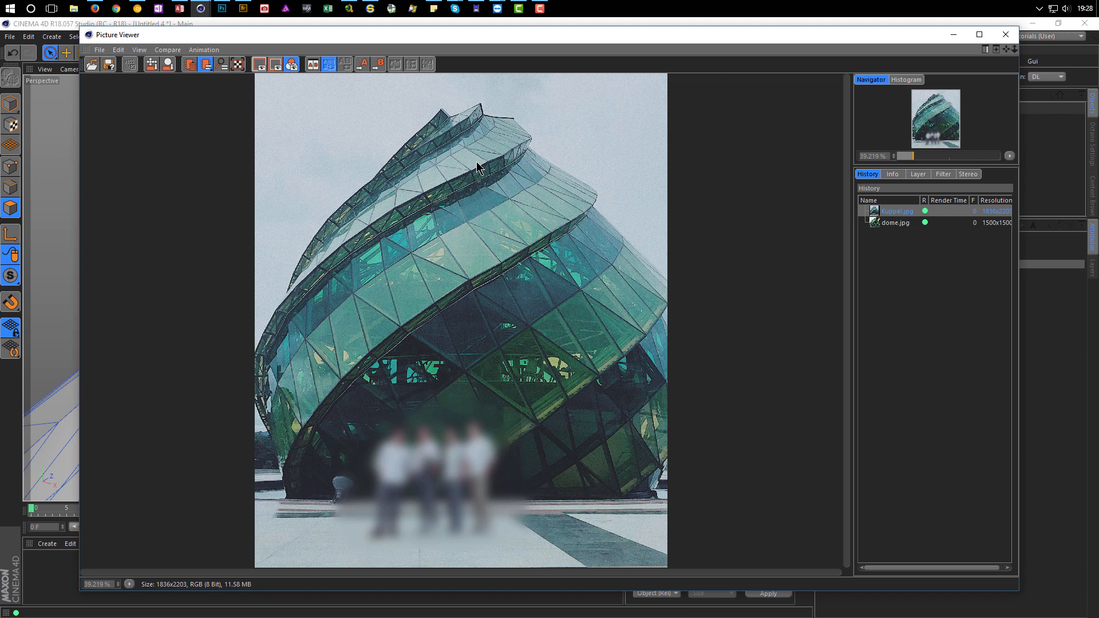
pyautogui.click(1006, 35)
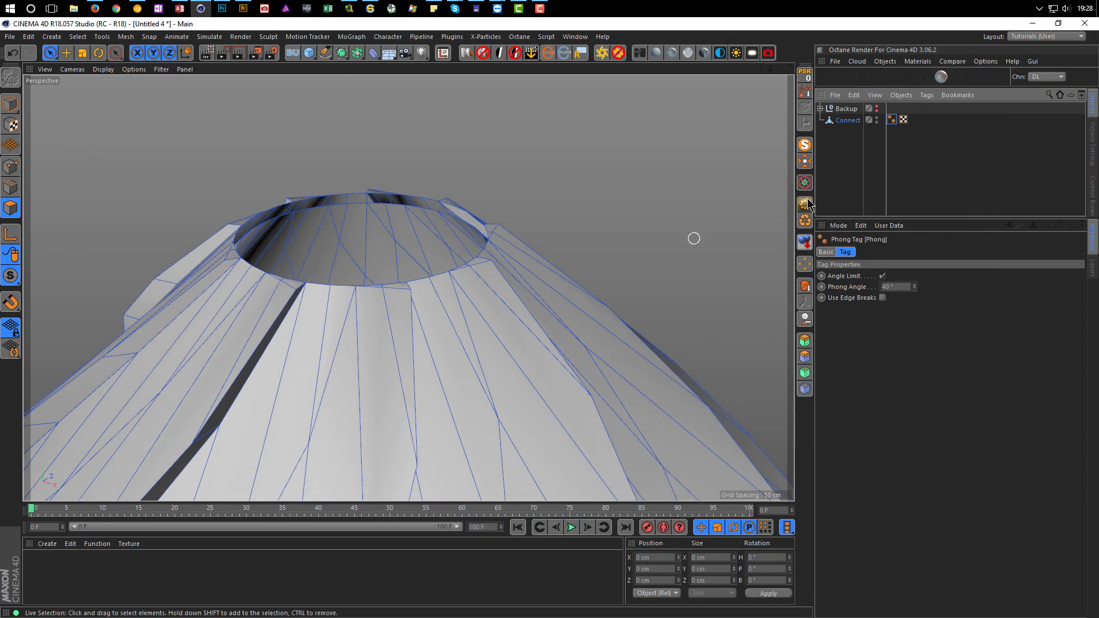
pyautogui.press('Delete')
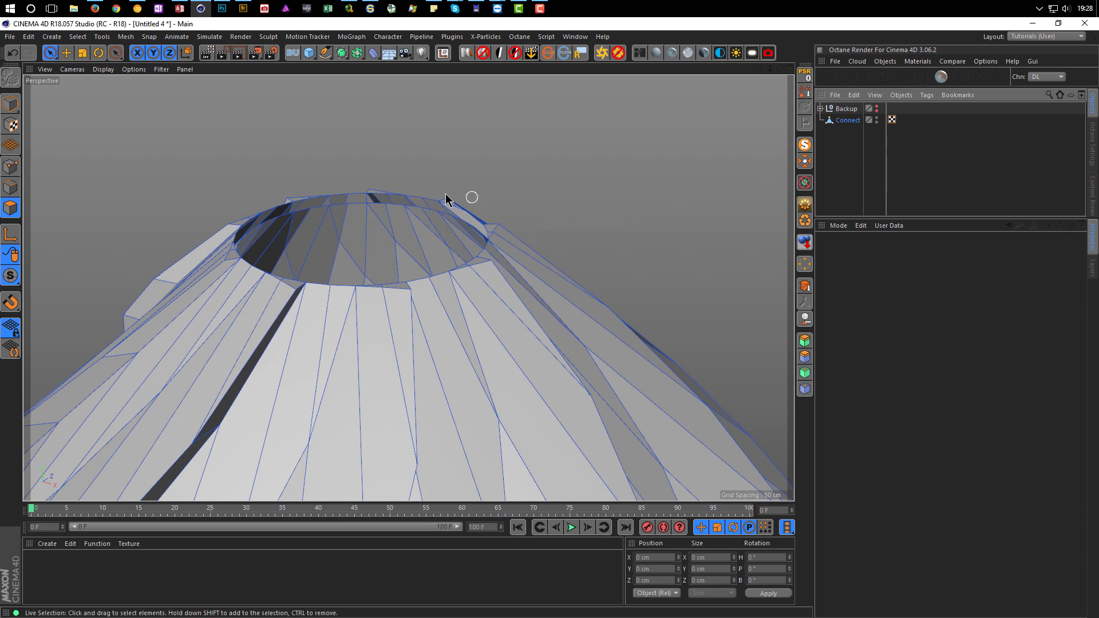
# - Set the inner rim edge loop's X and Z size to 27 cm in edge mode
pyautogui.click(10, 187)
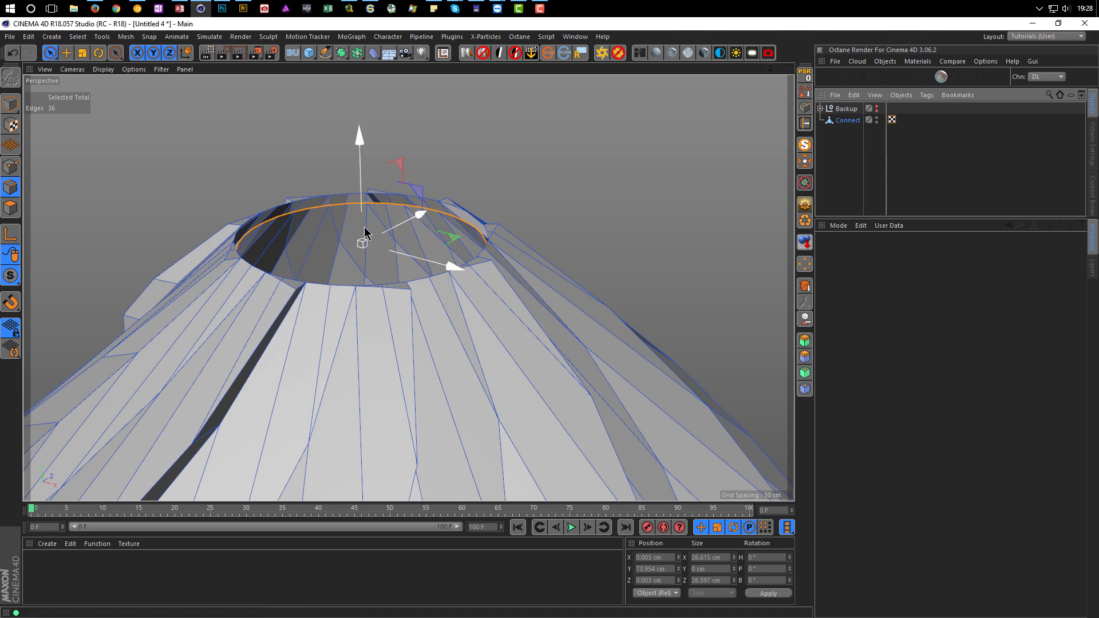
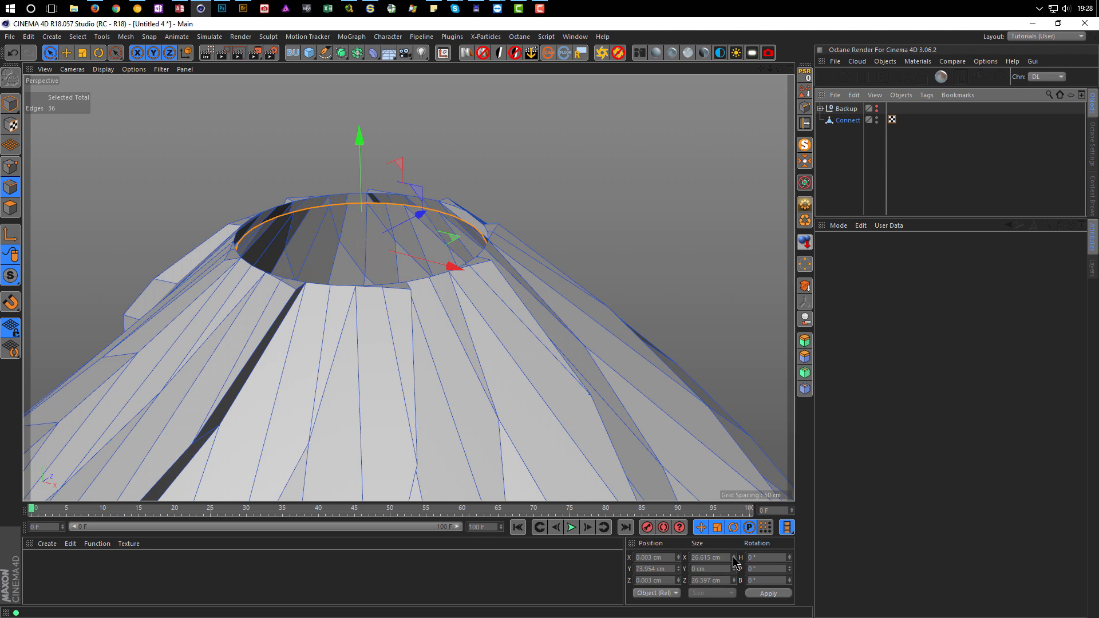
pyautogui.click(722, 559)
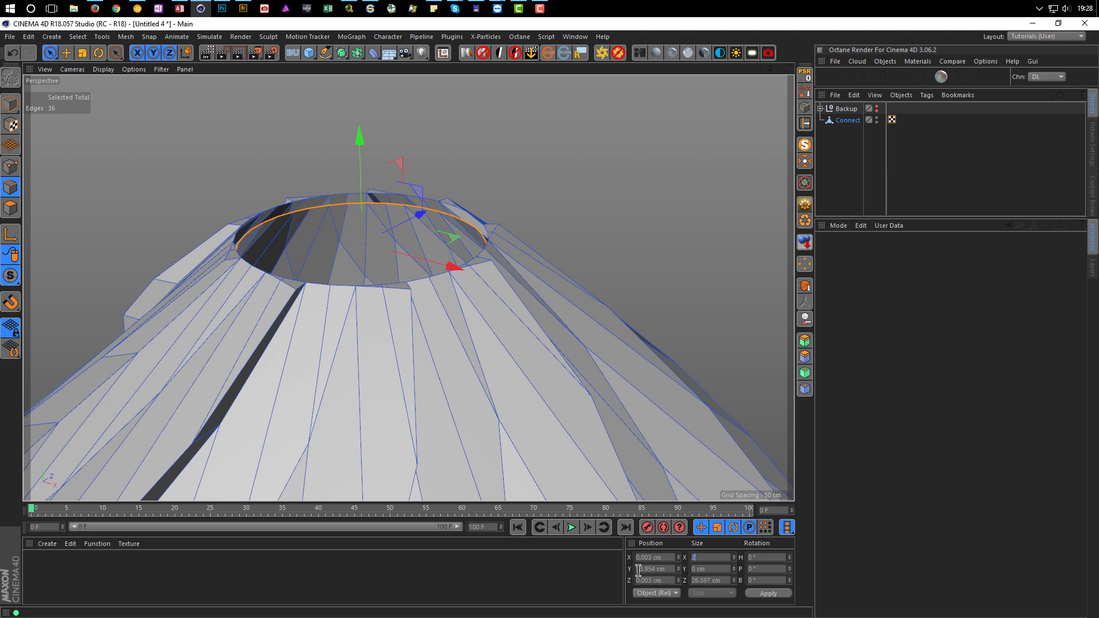
pyautogui.press('Tab')
pyautogui.press('Return')
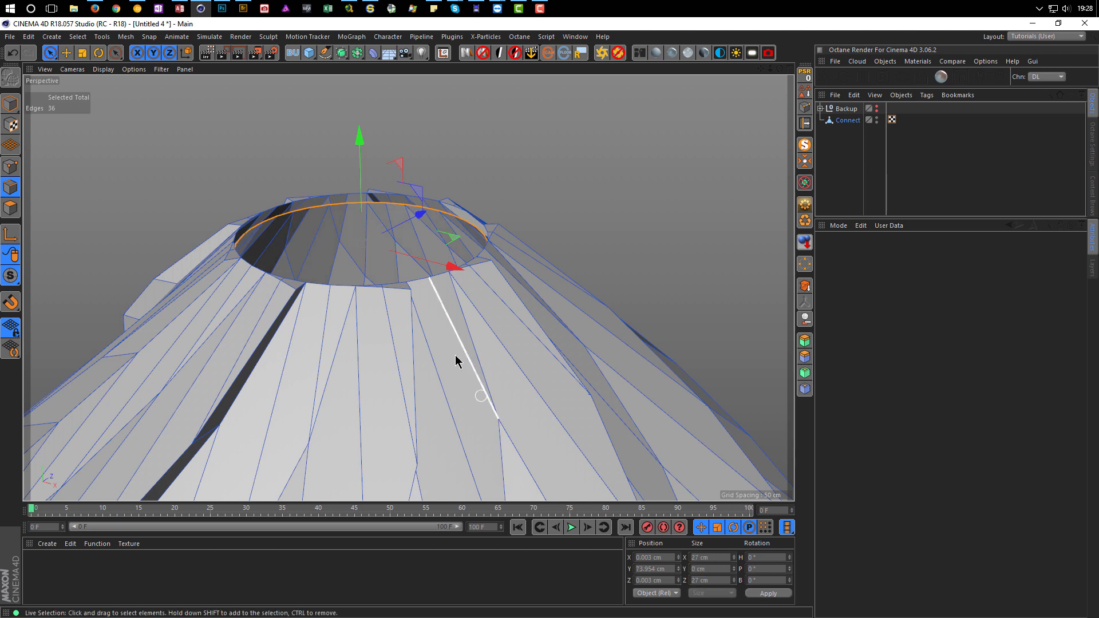
# - Add a Disc primitive with an outer radius of 27/2, i.e. 13.5 cm
pyautogui.scroll(-4, 486, 297)
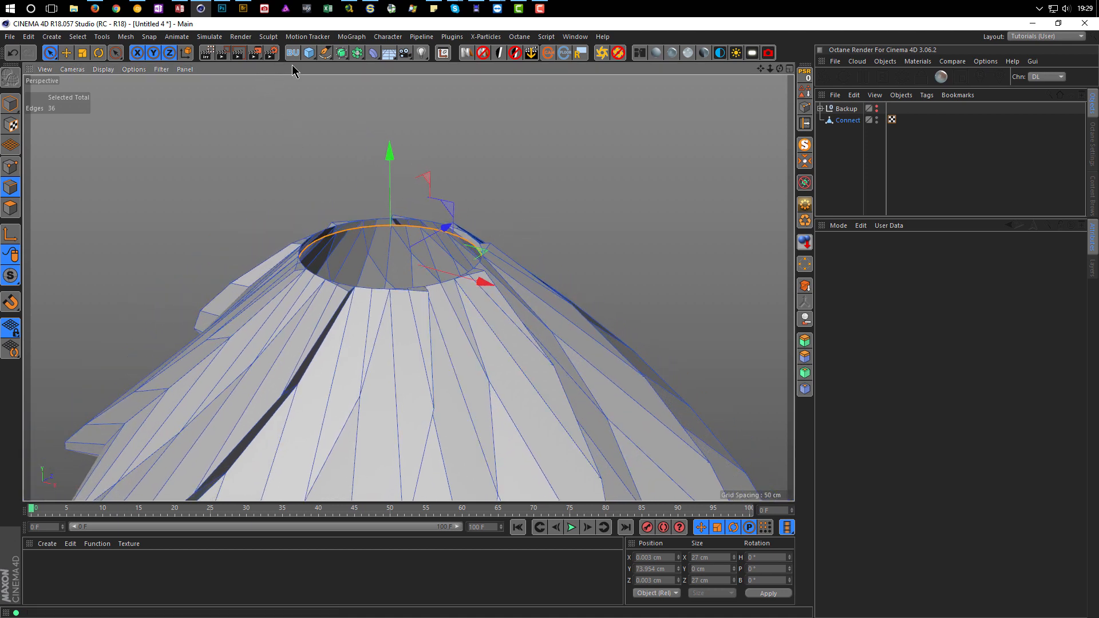
pyautogui.click(310, 52)
pyautogui.click(331, 91)
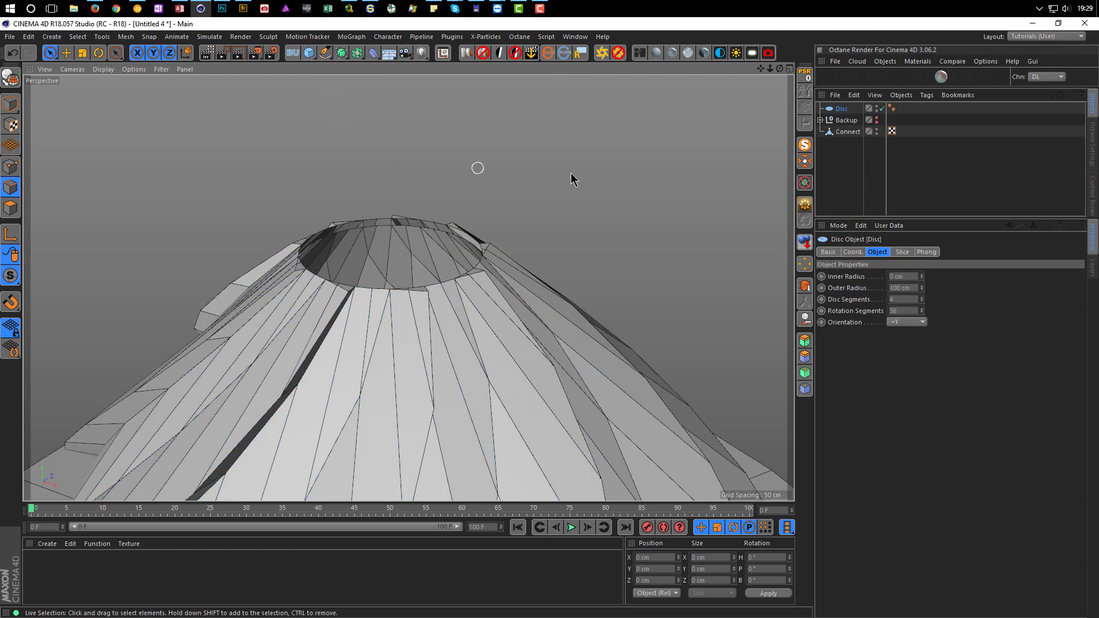
pyautogui.click(901, 289)
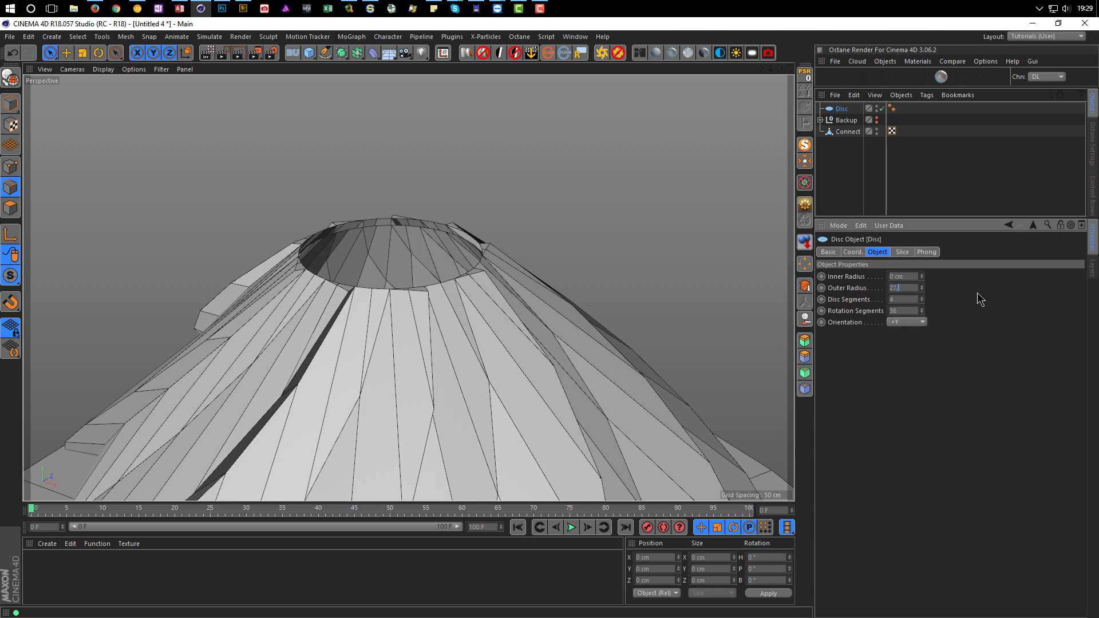
pyautogui.write('27/2')
pyautogui.press('Return')
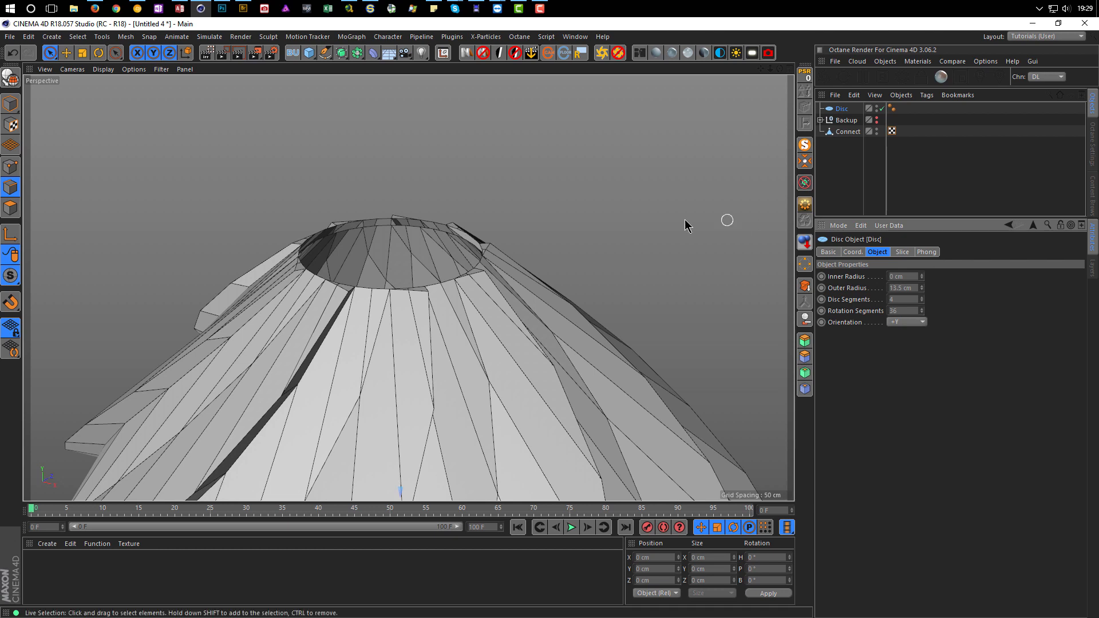
# - Raise the disc along the Y axis in the front view to about 74 cm, level with the dome's inner top rim
pyautogui.keyDown('alt'); pyautogui.moveTo(534, 269); pyautogui.dragTo(378, 262); pyautogui.keyUp('alt')
pyautogui.keyDown('alt'); pyautogui.moveTo(378, 258); pyautogui.dragTo(378, 257, button='middle'); pyautogui.keyUp('alt')
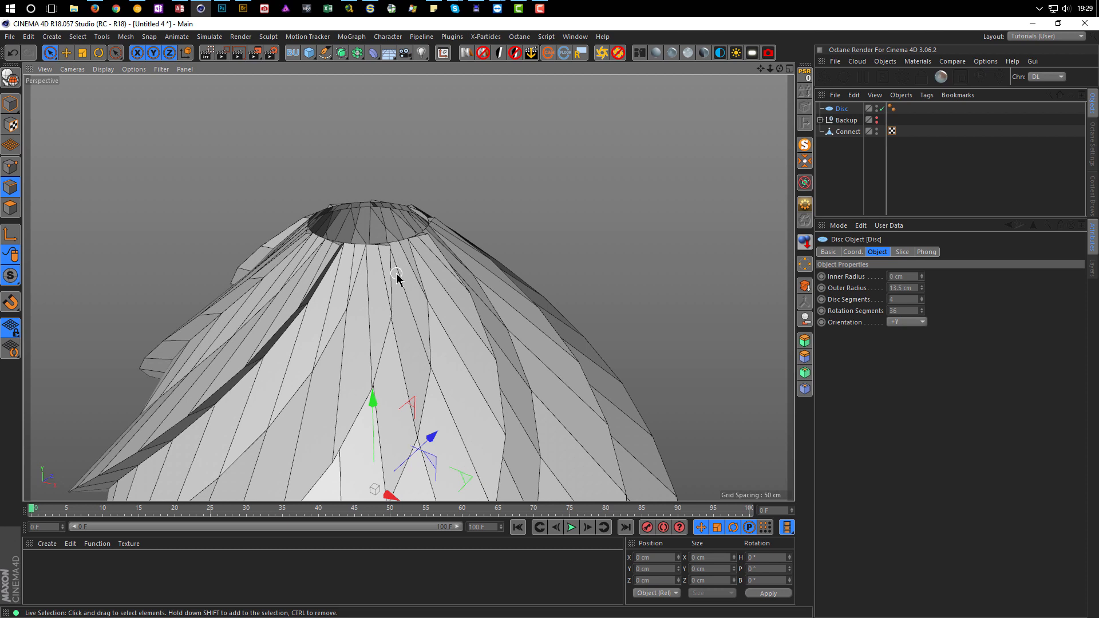
pyautogui.keyDown('alt'); pyautogui.moveTo(515, 347); pyautogui.dragTo(425, 366, button='right'); pyautogui.keyUp('alt')
pyautogui.keyDown('alt'); pyautogui.moveTo(425, 366); pyautogui.dragTo(471, 463, button='middle'); pyautogui.keyUp('alt')
pyautogui.middleClick(450, 271)
pyautogui.middleClick(506, 402)
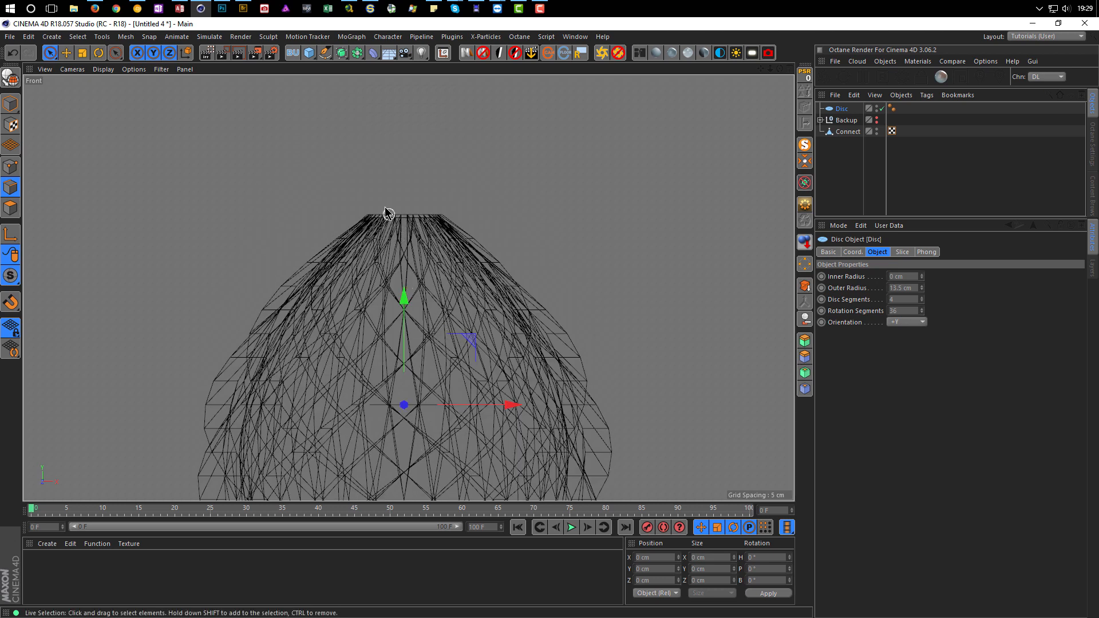
pyautogui.scroll(5, 385, 207)
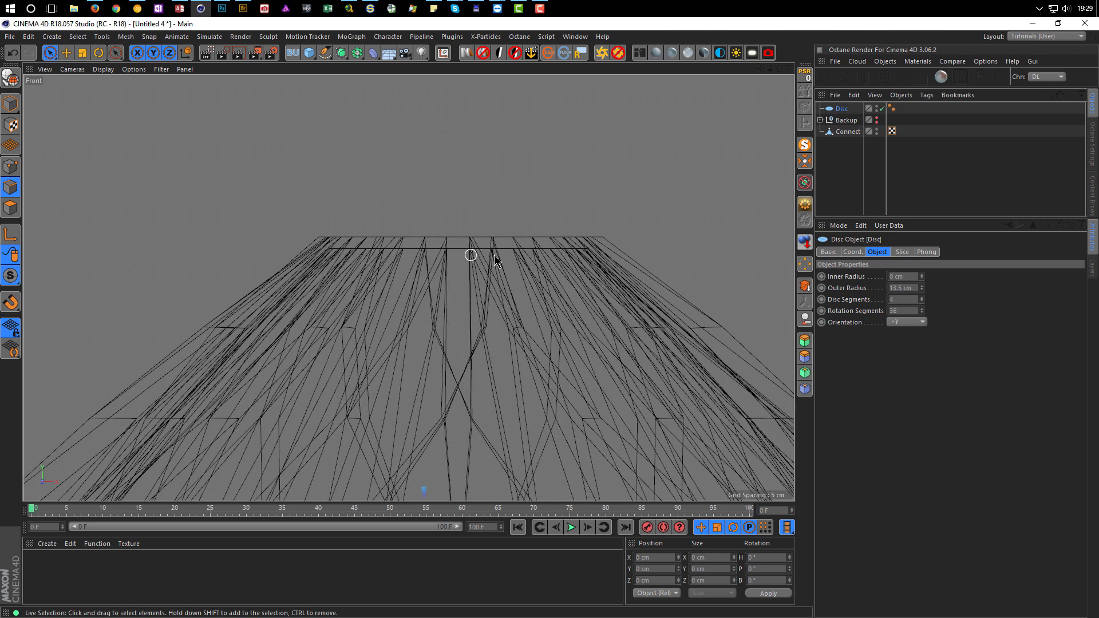
pyautogui.moveTo(513, 313)
pyautogui.keyDown('alt'); pyautogui.mouseDown(button='right')
pyautogui.moveTo(468, 321)
pyautogui.moveTo(454, 338)
pyautogui.moveTo(407, 287)
pyautogui.moveTo(418, 240)
pyautogui.mouseUp(button='right'); pyautogui.keyUp('alt')
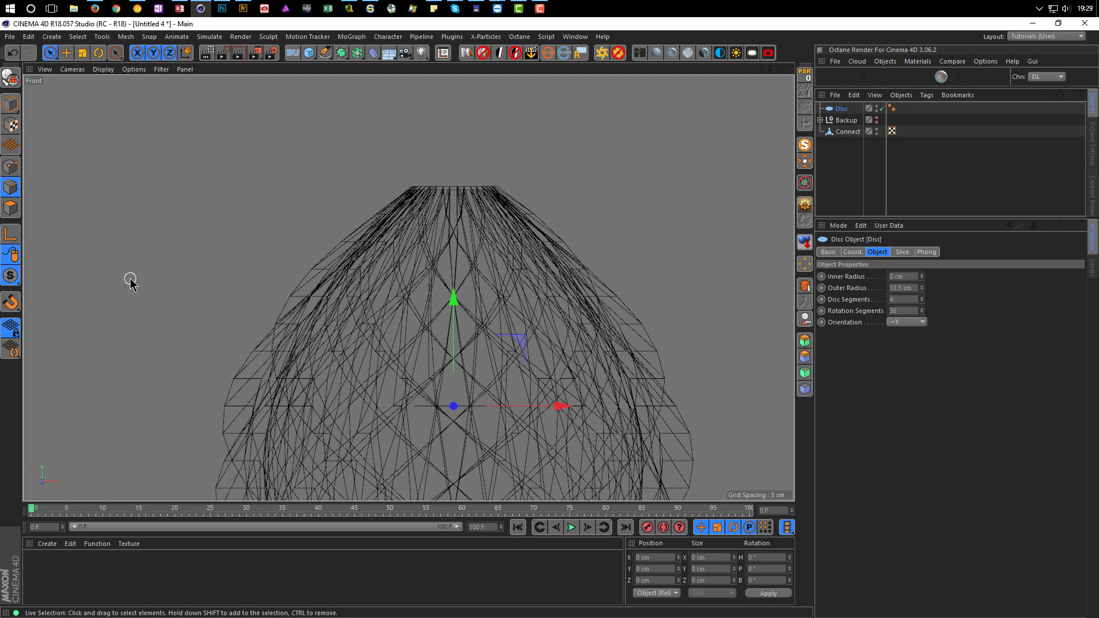
pyautogui.moveTo(10, 301); pyautogui.dragTo(64, 375)
pyautogui.scroll(2, 478, 292)
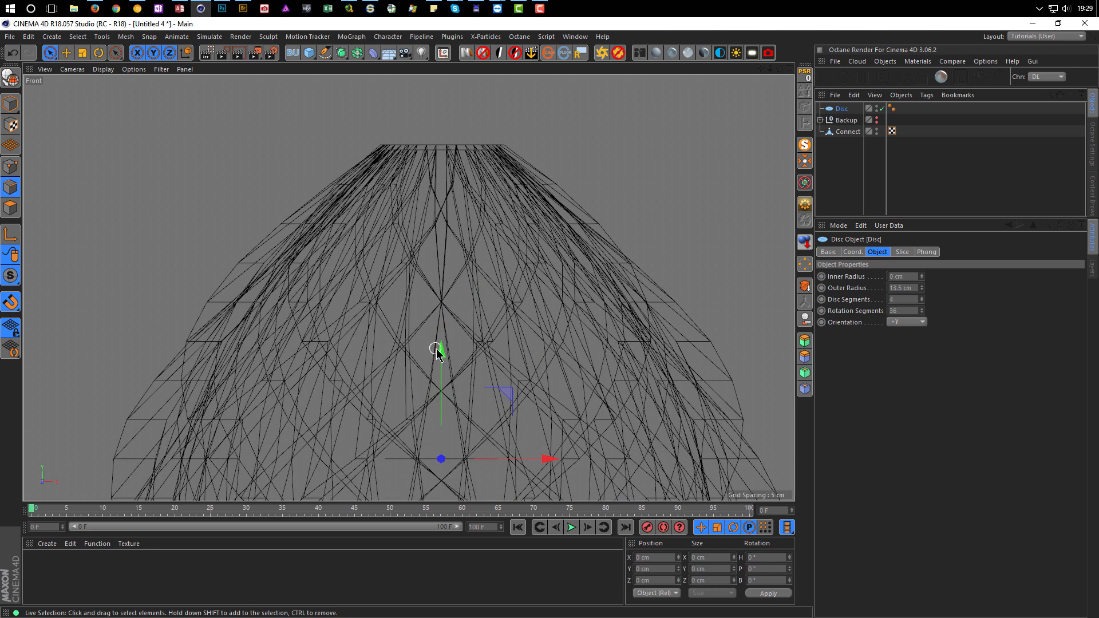
pyautogui.moveTo(442, 353); pyautogui.dragTo(442, 53)
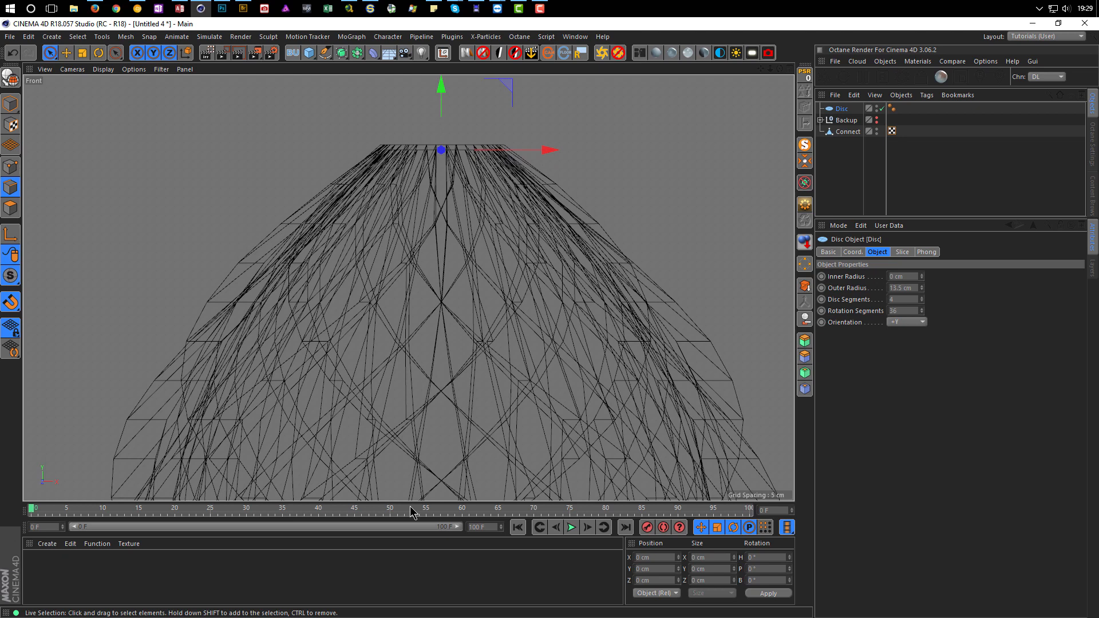
# - Rotate the disc to a heading of 5° in model mode, lining its segments up with the points of the inner rim
pyautogui.middleClick(452, 405)
pyautogui.middleClick(322, 206)
pyautogui.keyDown('alt'); pyautogui.moveTo(397, 179); pyautogui.dragTo(667, 233, button='right'); pyautogui.keyUp('alt')
pyautogui.keyDown('alt'); pyautogui.moveTo(593, 248); pyautogui.dragTo(465, 189); pyautogui.keyUp('alt')
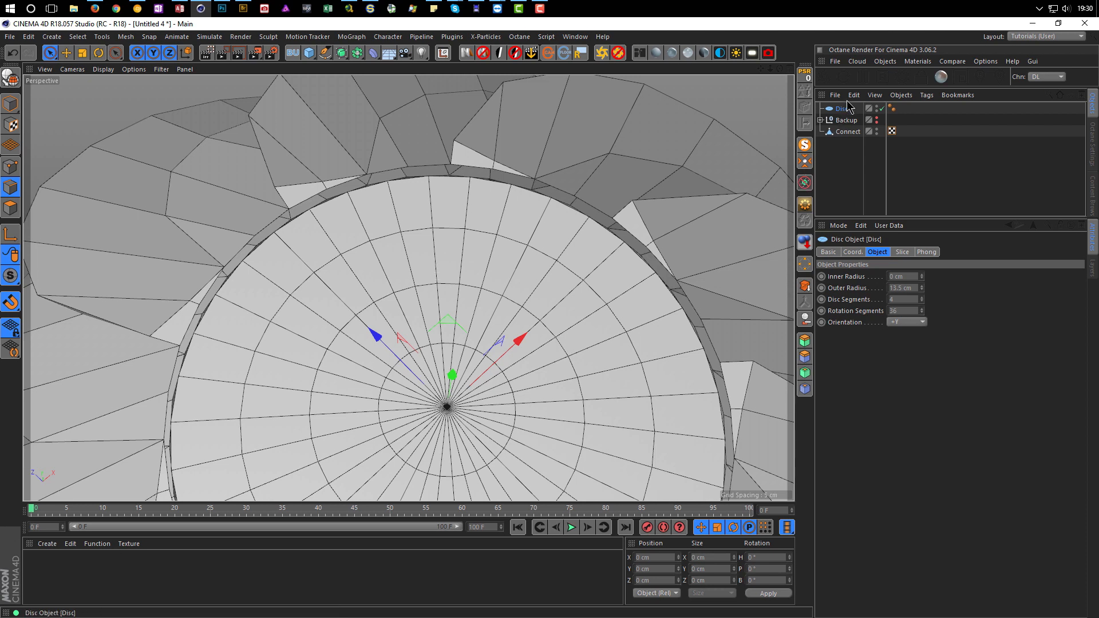
pyautogui.press('r')
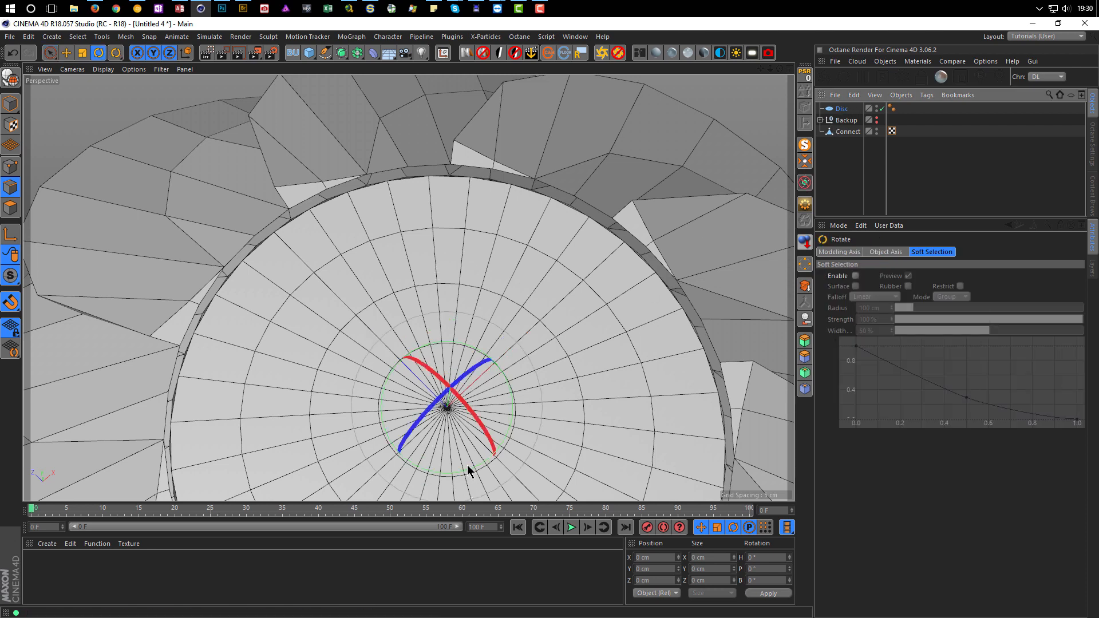
pyautogui.moveTo(466, 469); pyautogui.dragTo(473, 469)
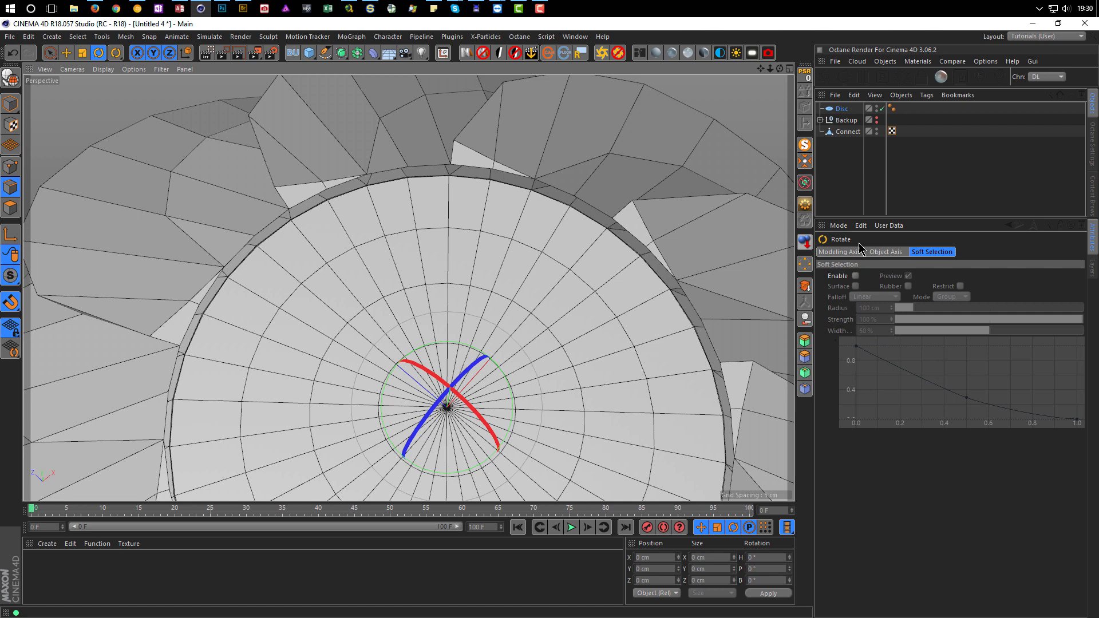
pyautogui.click(16, 109)
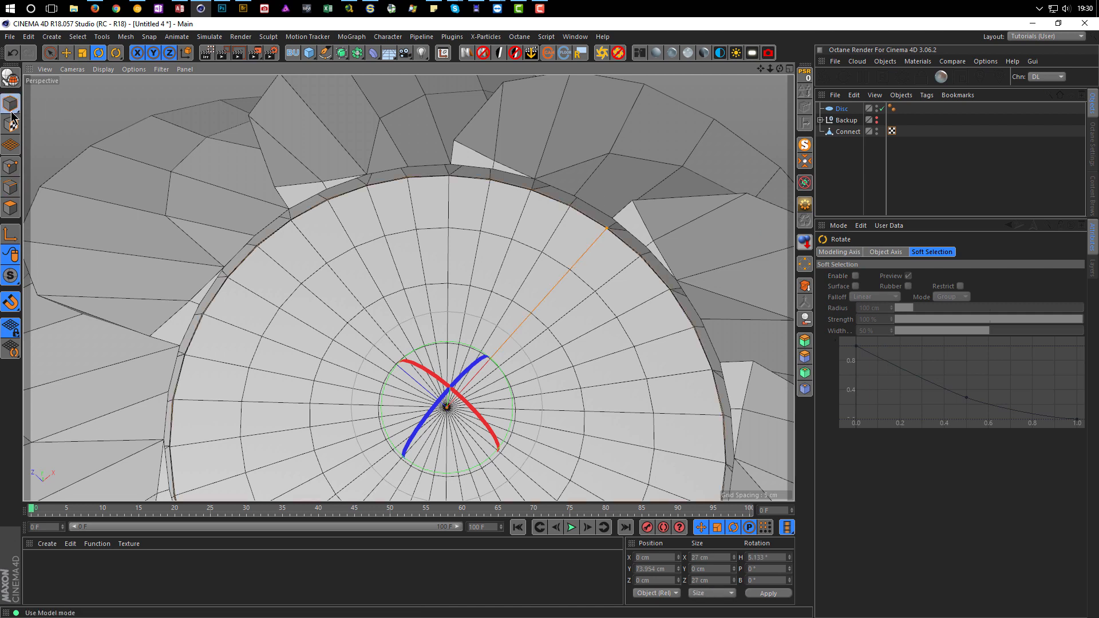
pyautogui.click(773, 557)
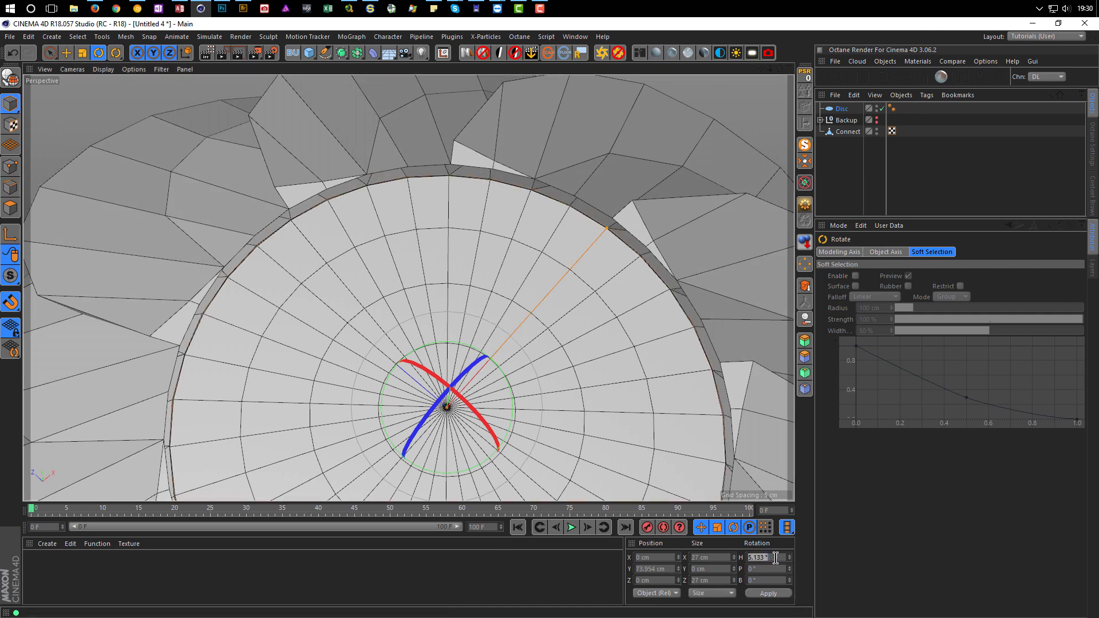
pyautogui.press('Return')
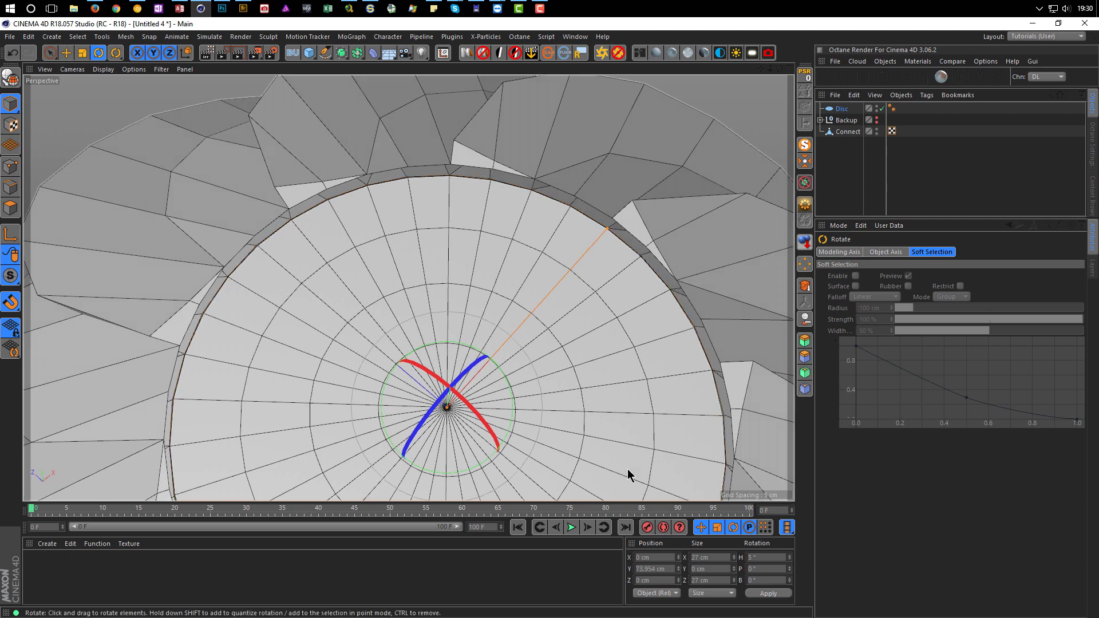
# - Place the disc below the dome mesh in the object hierarchy and merge both with Connect Objects + Delete
pyautogui.keyDown('alt'); pyautogui.moveTo(485, 210); pyautogui.dragTo(442, 172); pyautogui.keyUp('alt')
pyautogui.keyDown('alt'); pyautogui.moveTo(441, 171); pyautogui.dragTo(510, 235, button='right'); pyautogui.keyUp('alt')
pyautogui.keyDown('alt'); pyautogui.moveTo(491, 242); pyautogui.dragTo(406, 267); pyautogui.keyUp('alt')
pyautogui.keyDown('alt'); pyautogui.moveTo(405, 284); pyautogui.dragTo(453, 283, button='right'); pyautogui.keyUp('alt')
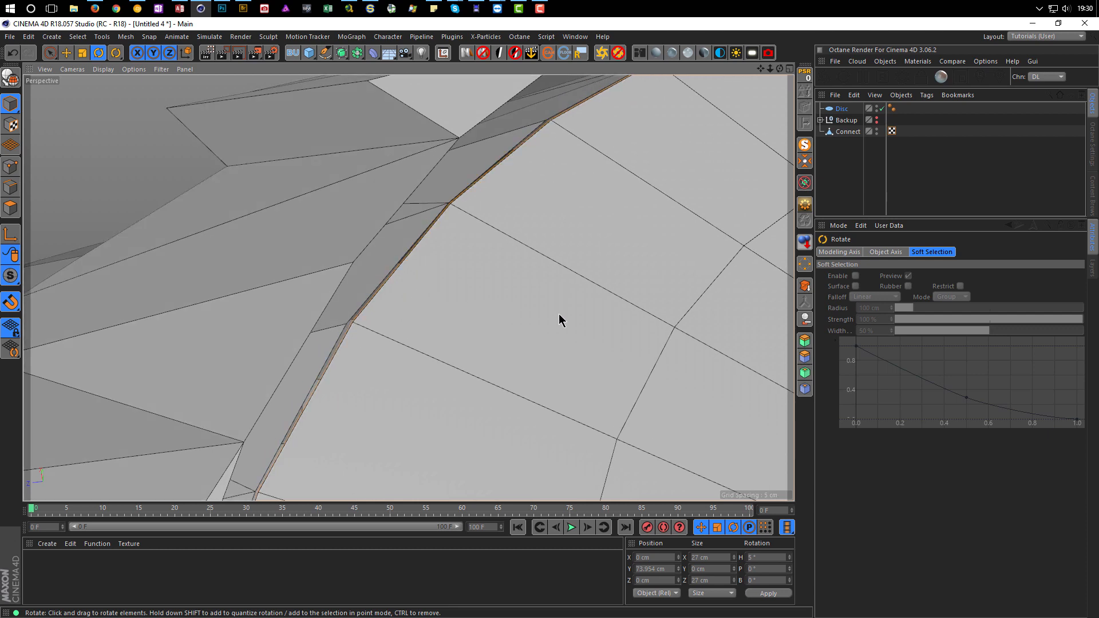
pyautogui.moveTo(843, 151); pyautogui.dragTo(846, 135)
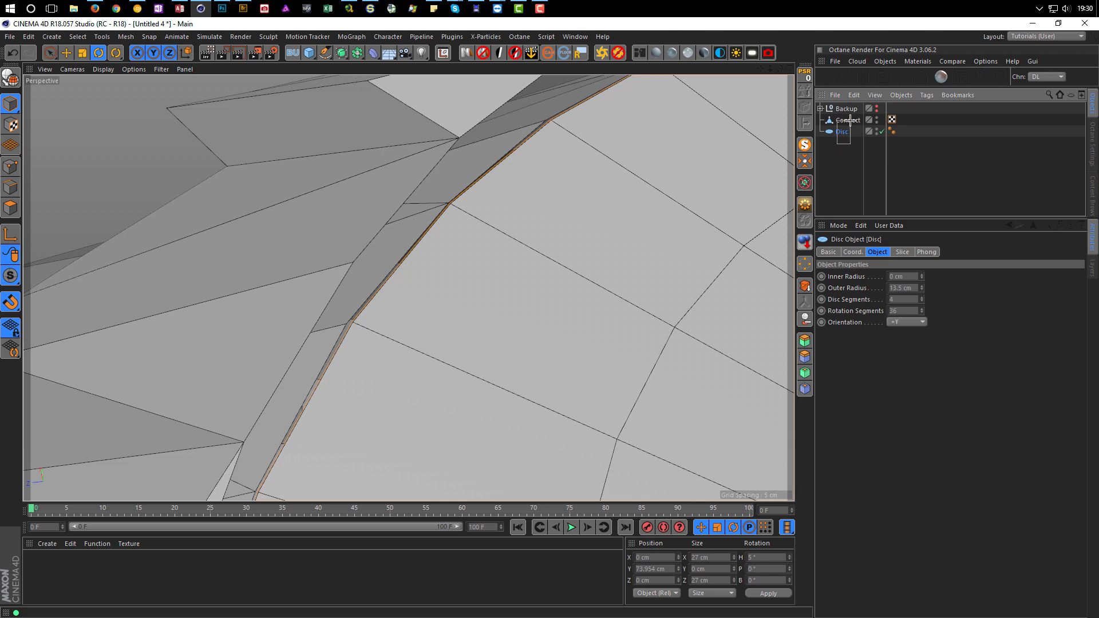
pyautogui.keyDown('ctrl'); pyautogui.click(848, 120); pyautogui.keyUp('ctrl')
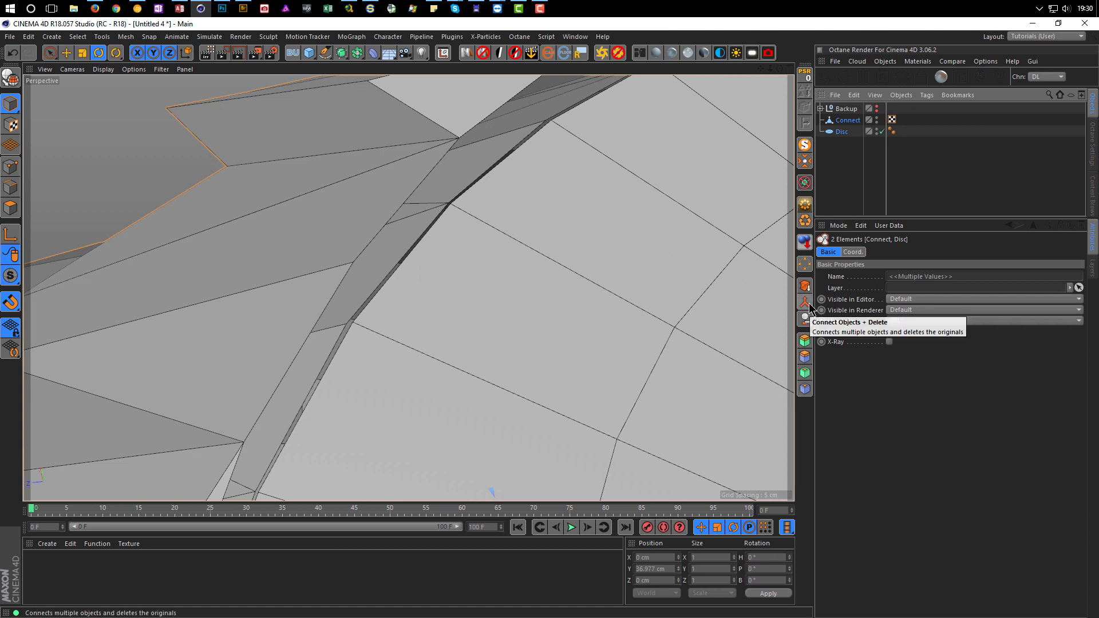
pyautogui.rightClick(841, 132)
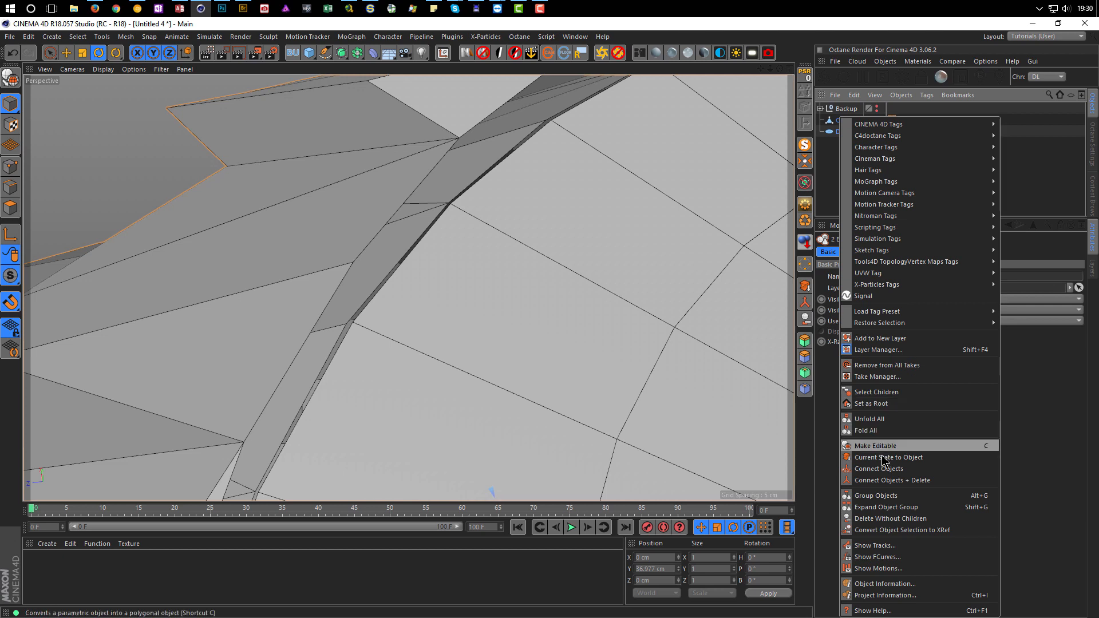
pyautogui.click(917, 481)
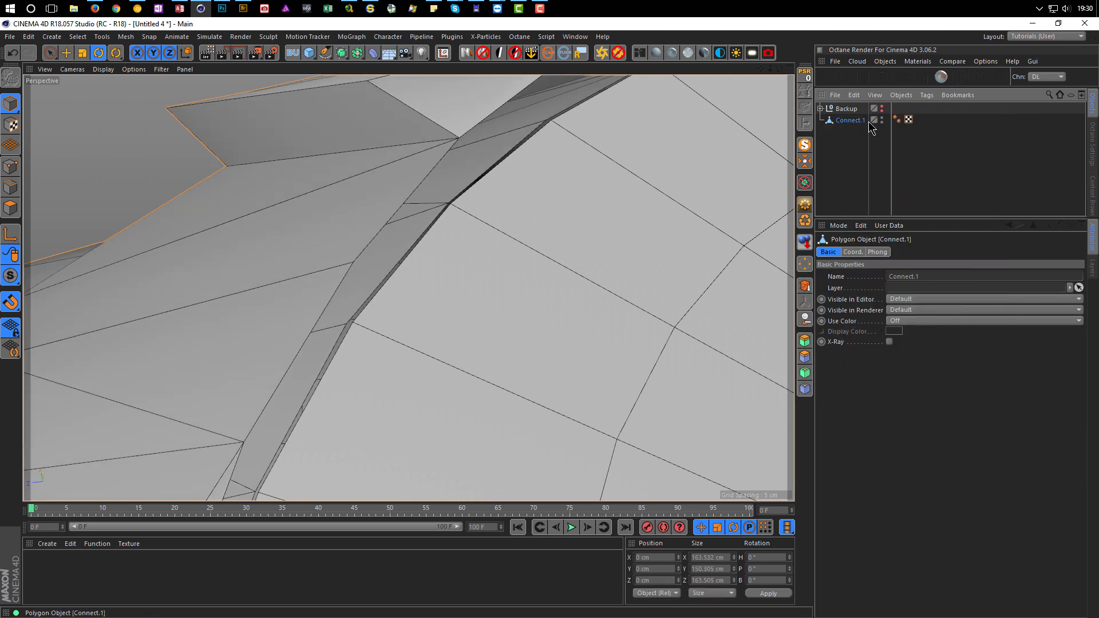
# - Select the boundary point loops of the existing disc and the adjoining inner shell rim using Loop Selection with Select Boundary Loop enabled
pyautogui.click(10, 167)
pyautogui.hotkey('ctrl', 'a')
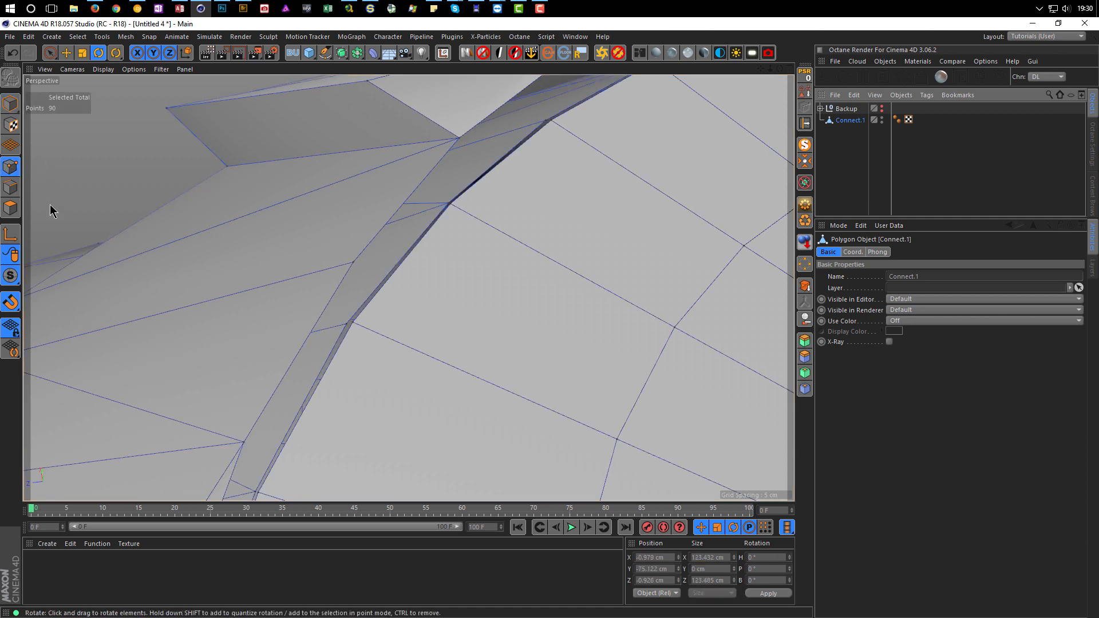
pyautogui.press('u')
pyautogui.press('l')
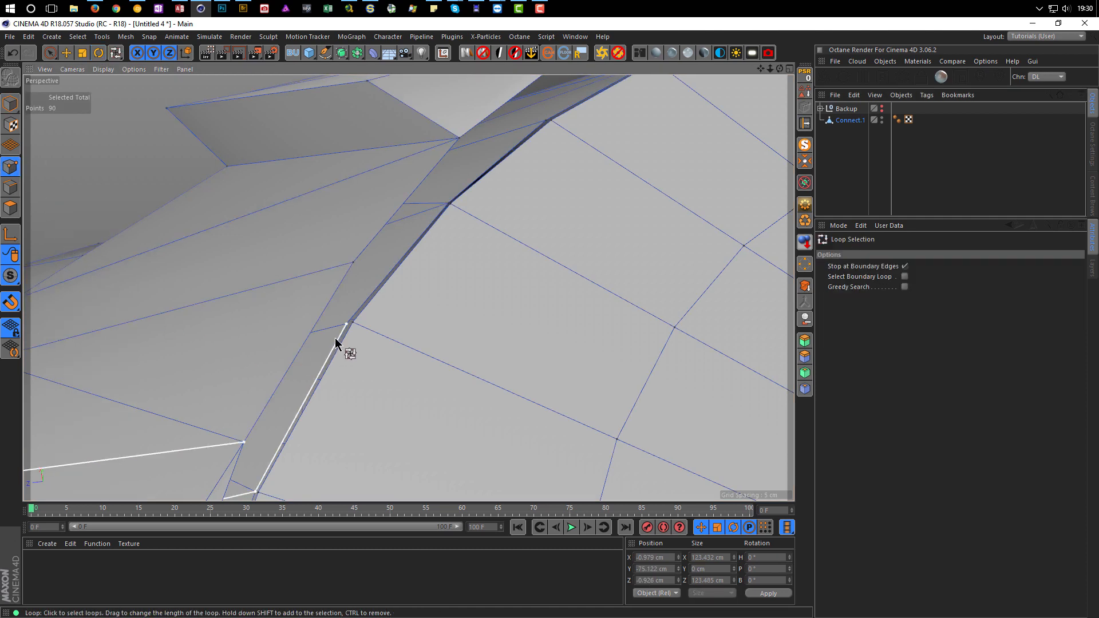
pyautogui.click(905, 277)
pyautogui.click(355, 322)
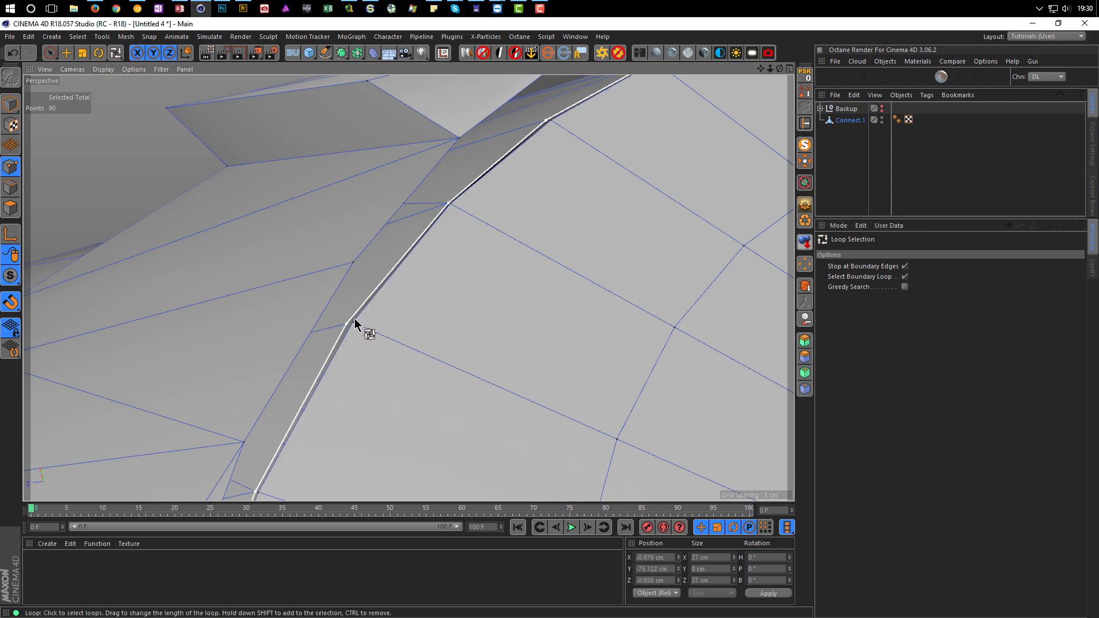
pyautogui.click(359, 319)
pyautogui.keyDown('shift'); pyautogui.click(362, 311); pyautogui.keyUp('shift')
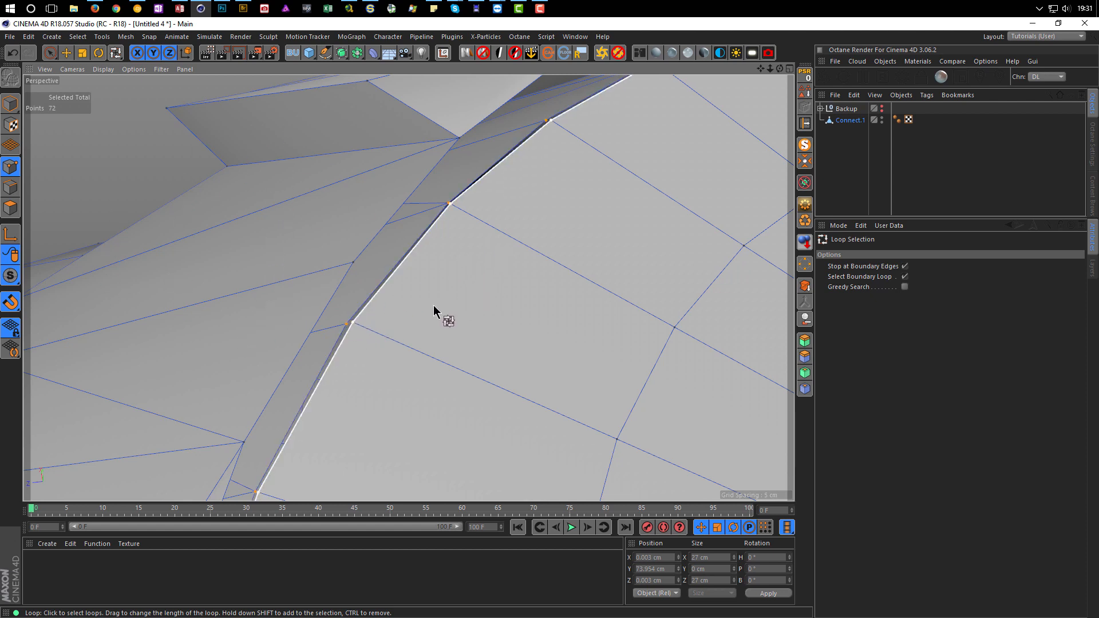
pyautogui.keyDown('alt'); pyautogui.moveTo(363, 321); pyautogui.dragTo(383, 375, button='right'); pyautogui.keyUp('alt')
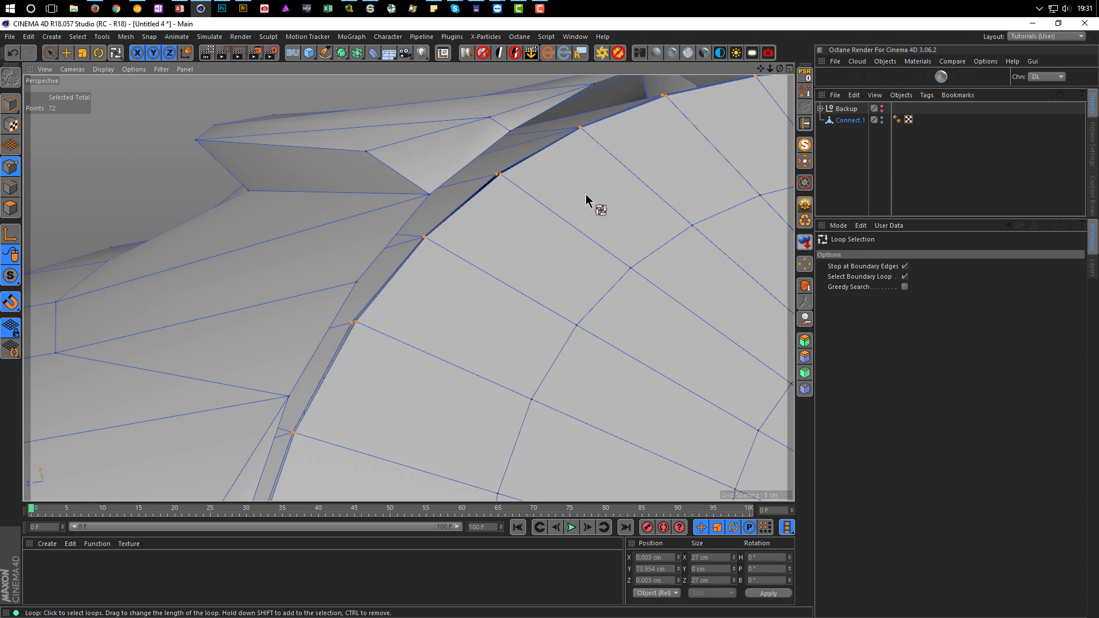
# - Merge the two selected inner-rim point loops with Optimize, keeping Polygons, Unused Points and Points included
pyautogui.rightClick(612, 198)
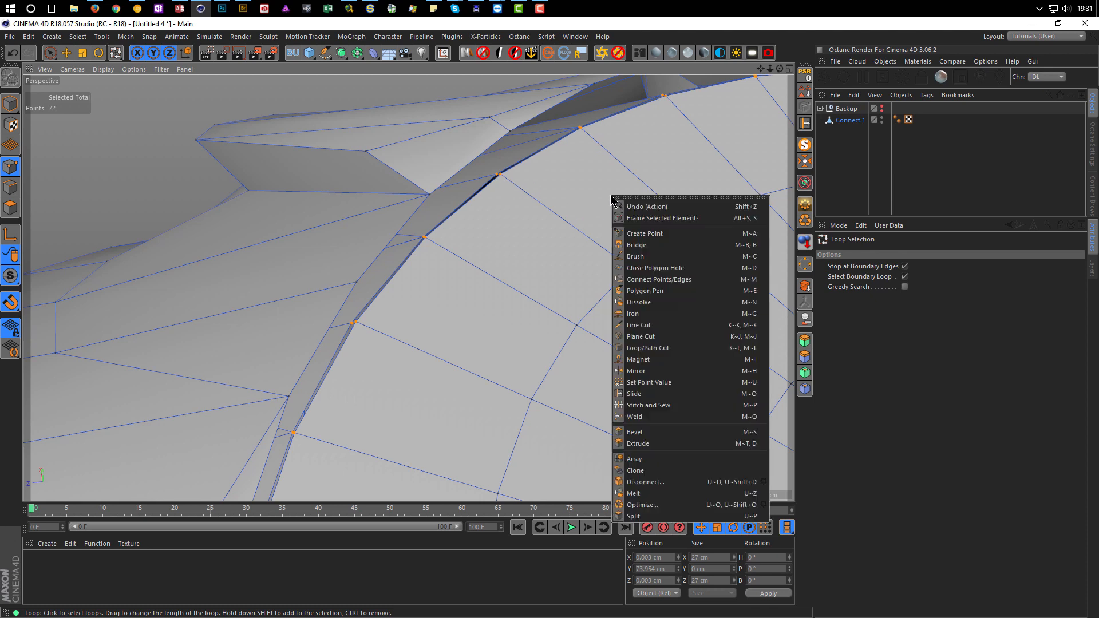
pyautogui.click(763, 505)
pyautogui.moveTo(770, 475); pyautogui.dragTo(900, 373)
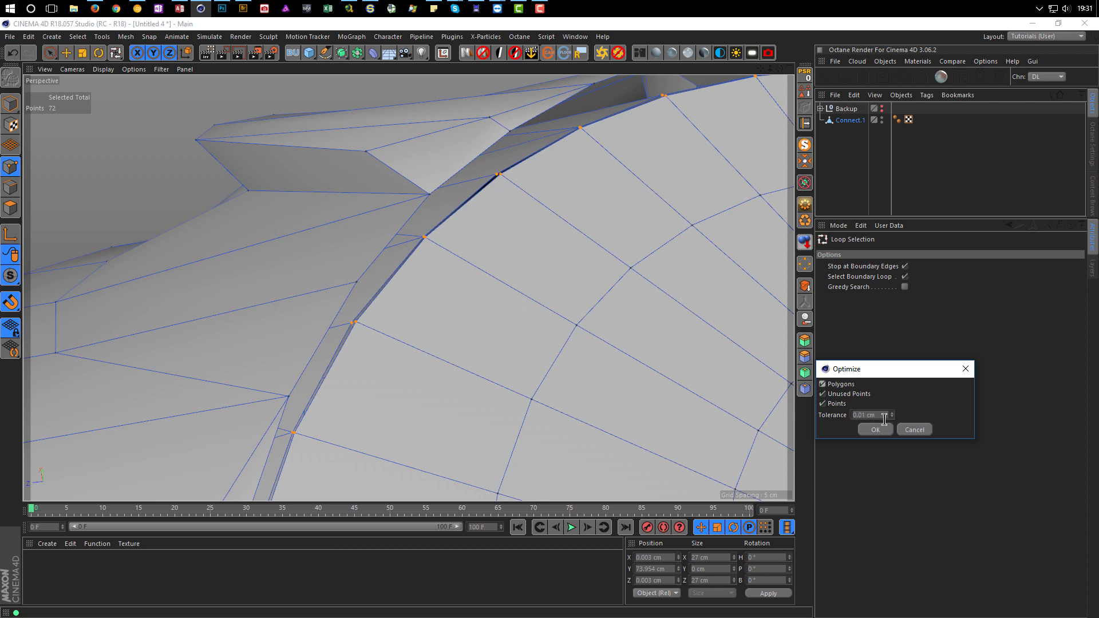
pyautogui.click(887, 418)
pyautogui.click(876, 431)
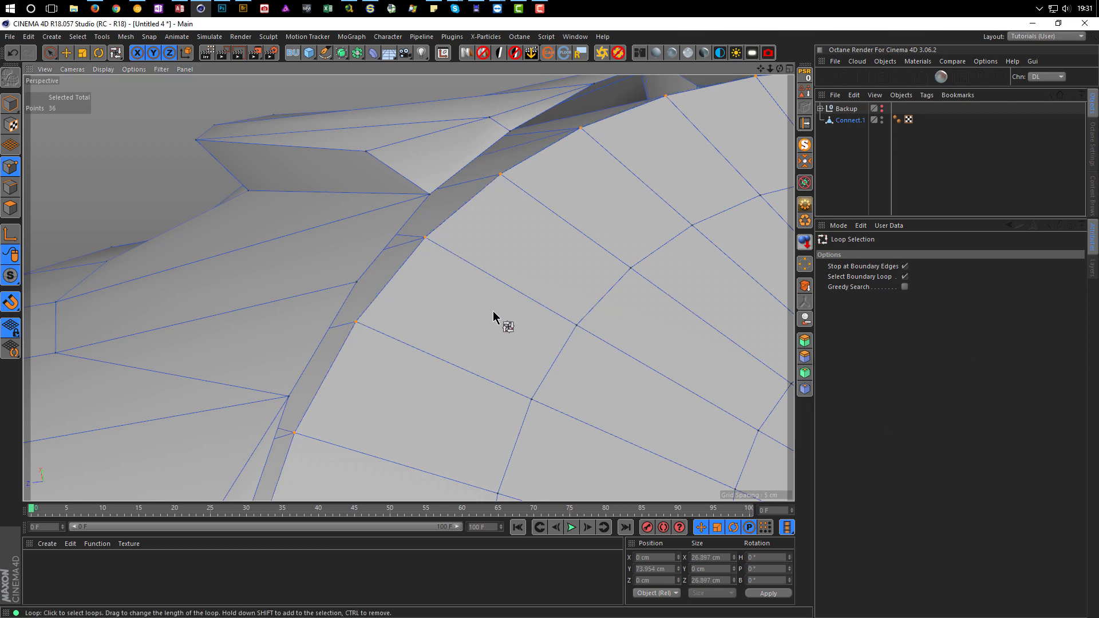
# - Select the open boundary edge loop around the shell's upper outer rim
pyautogui.keyDown('alt'); pyautogui.moveTo(481, 331); pyautogui.dragTo(336, 445); pyautogui.keyUp('alt')
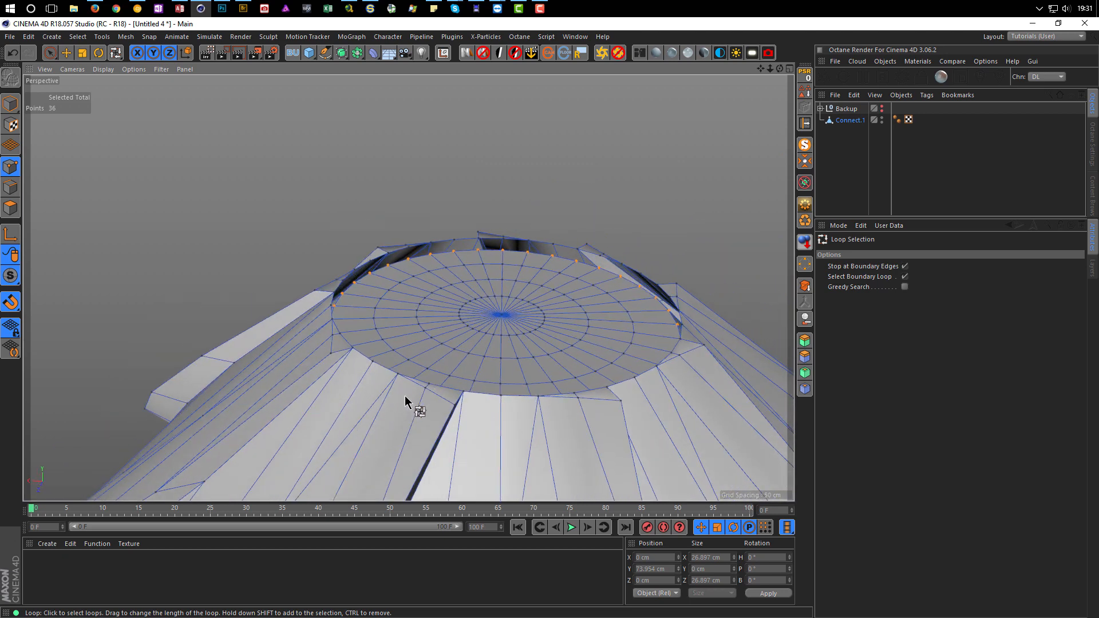
pyautogui.keyDown('alt'); pyautogui.moveTo(407, 404); pyautogui.dragTo(391, 223); pyautogui.keyUp('alt')
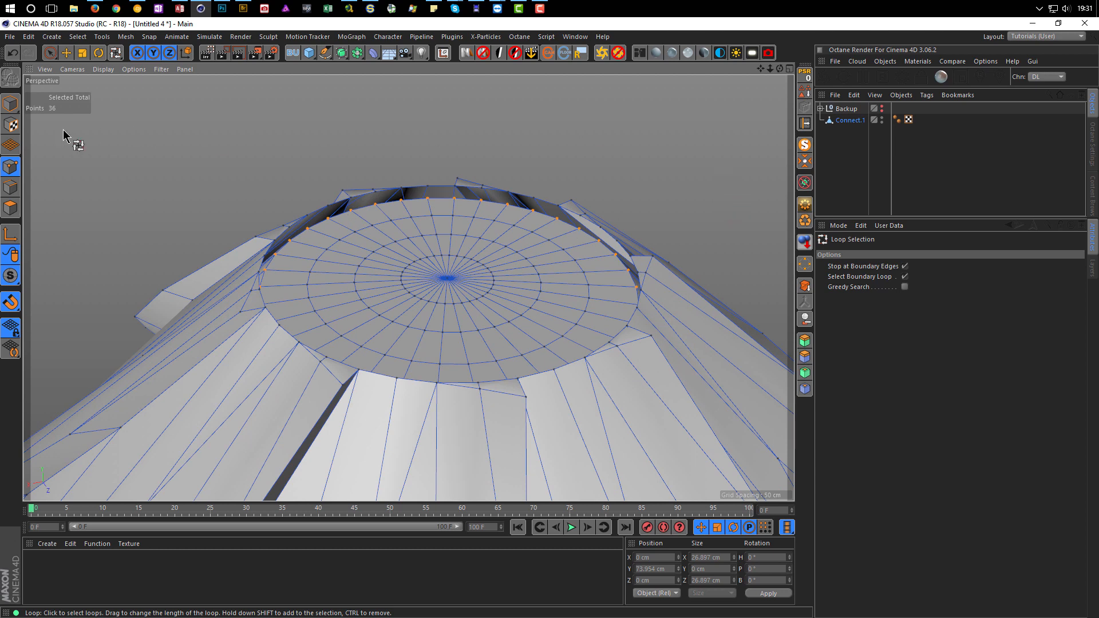
pyautogui.click(14, 183)
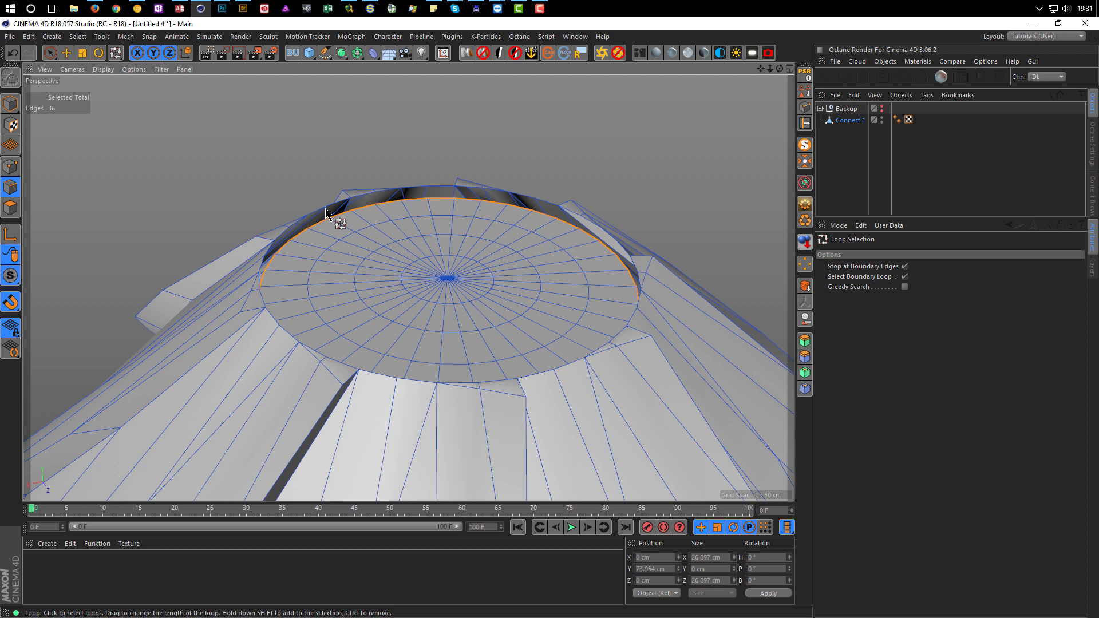
pyautogui.click(346, 201)
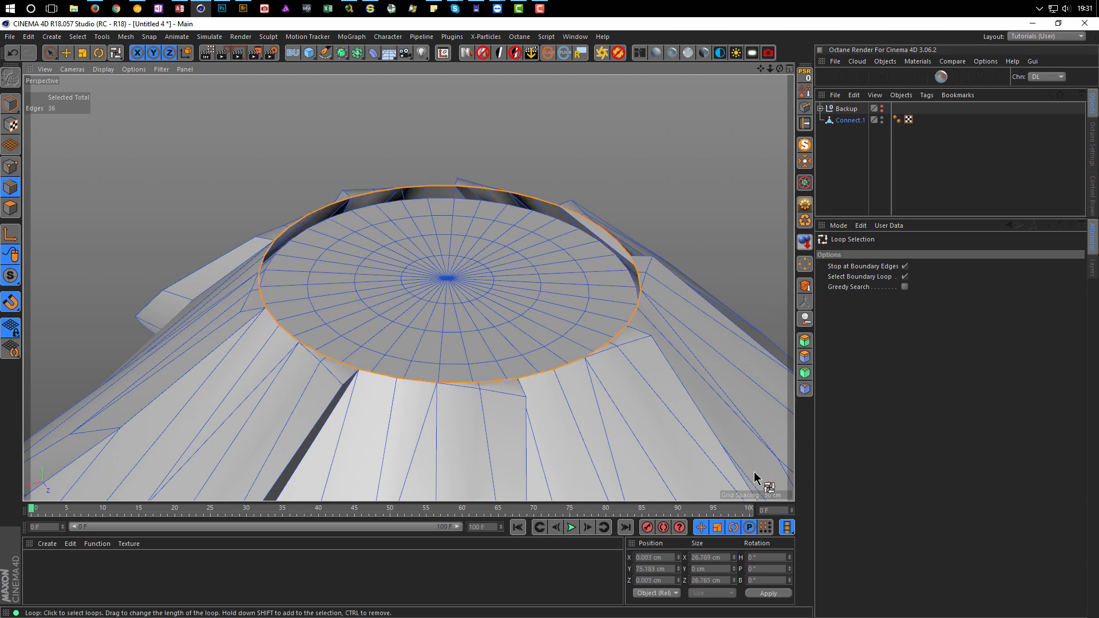
# - Match the outer rim loop's X size to its Z size of 26.765 cm and mark that value for reuse
pyautogui.click(724, 557)
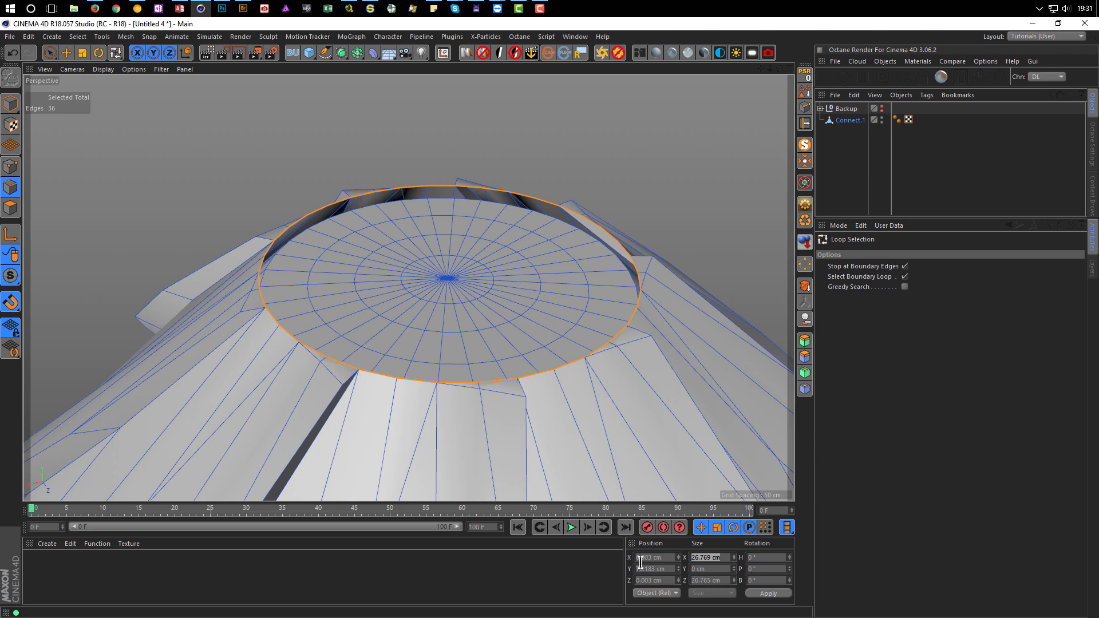
pyautogui.click(726, 557)
pyautogui.moveTo(660, 581); pyautogui.dragTo(646, 582)
pyautogui.hotkey('ctrl', 'c')
pyautogui.click(726, 558)
pyautogui.moveTo(726, 558); pyautogui.dragTo(657, 564)
pyautogui.hotkey('ctrl', 'v')
pyautogui.moveTo(727, 559); pyautogui.dragTo(639, 566)
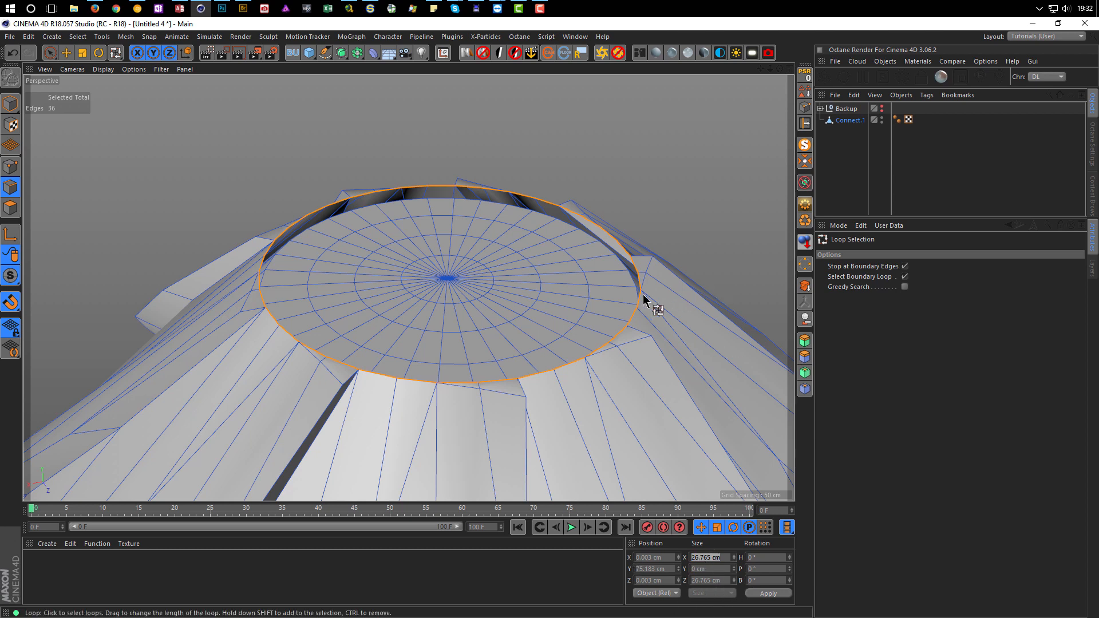
# - Add a Disc primitive and set its outer radius to 26.765 cm/2
pyautogui.keyDown('alt'); pyautogui.moveTo(460, 242); pyautogui.dragTo(318, 147, button='right'); pyautogui.keyUp('alt')
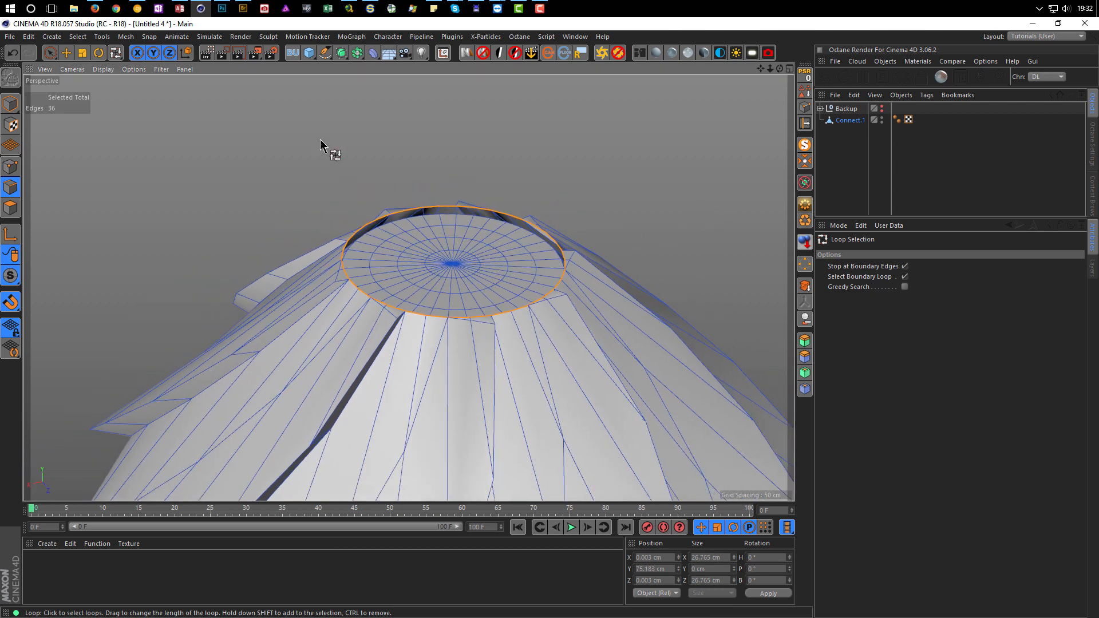
pyautogui.click(309, 53)
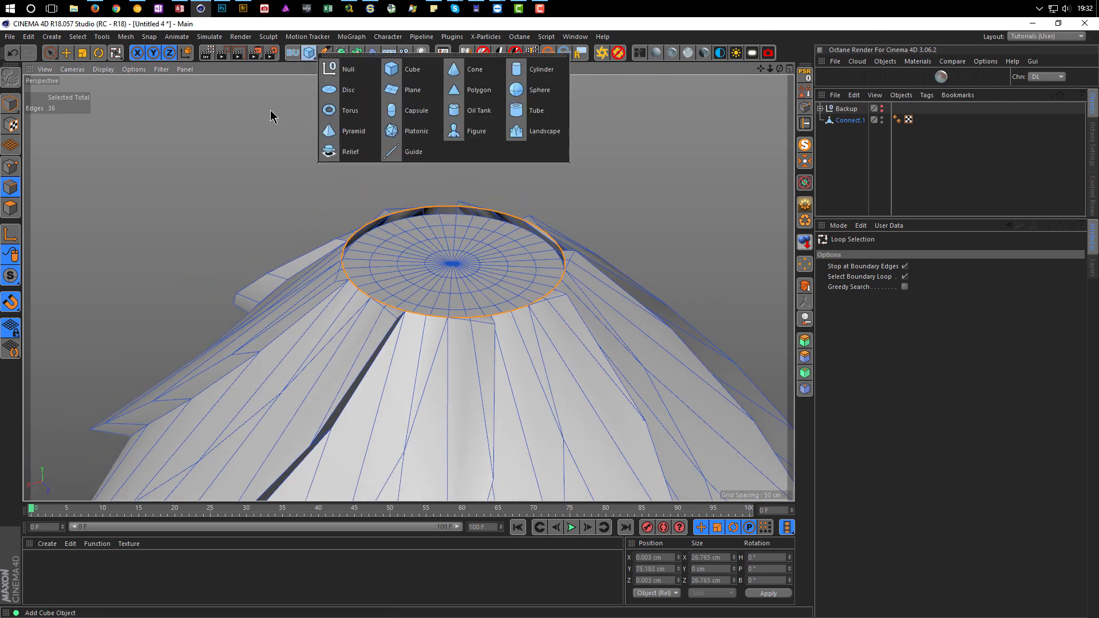
pyautogui.click(345, 92)
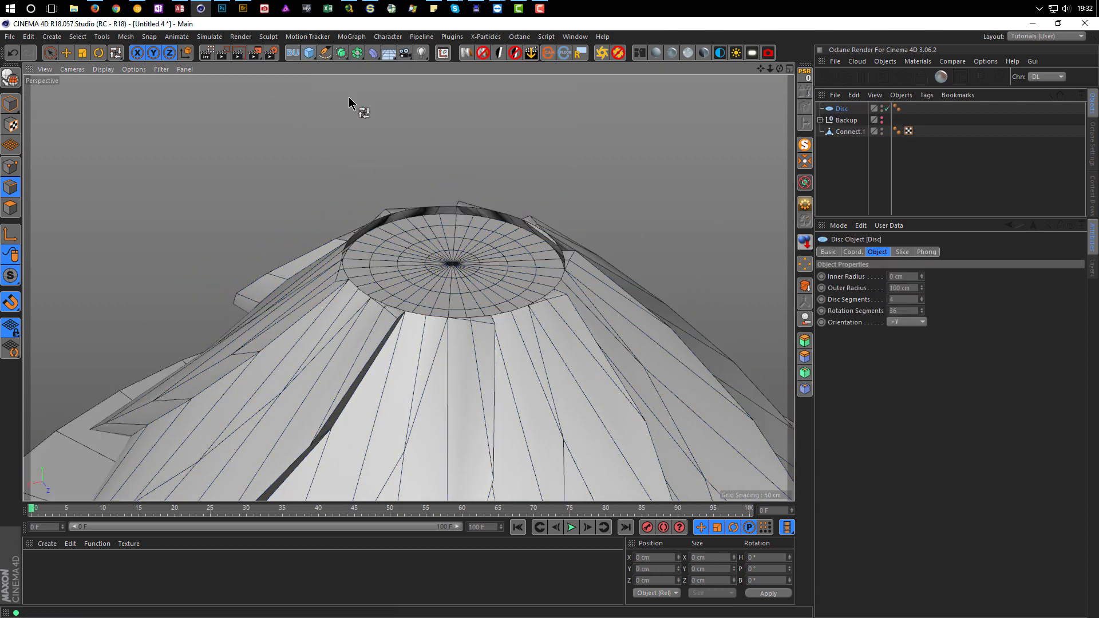
pyautogui.click(897, 288)
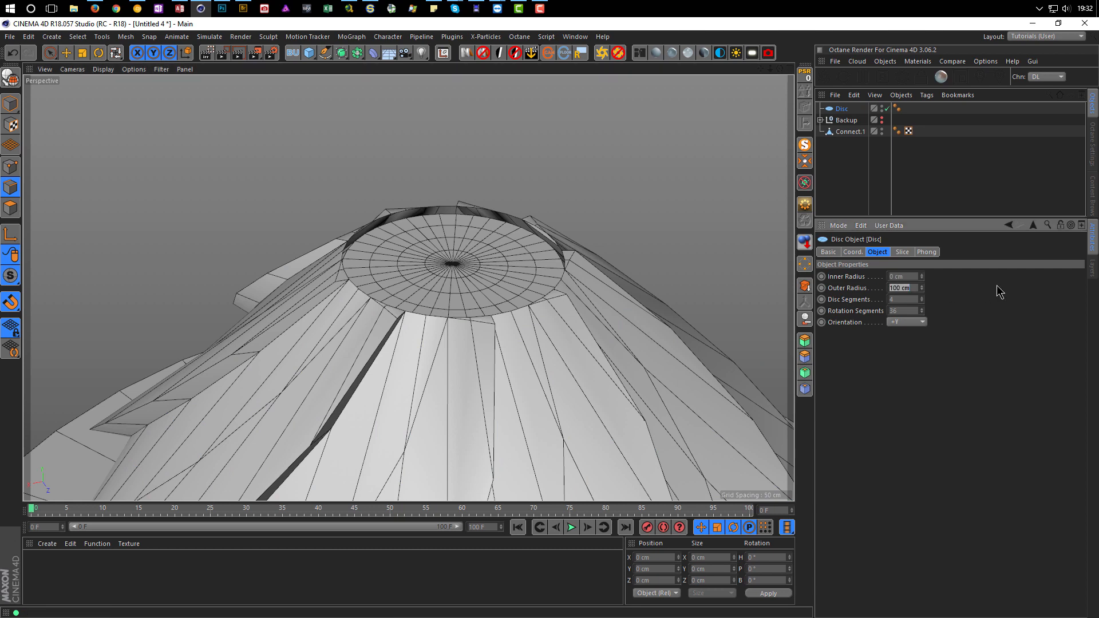
pyautogui.write('16.765 cm')
pyautogui.write('/2')
pyautogui.press('Return')
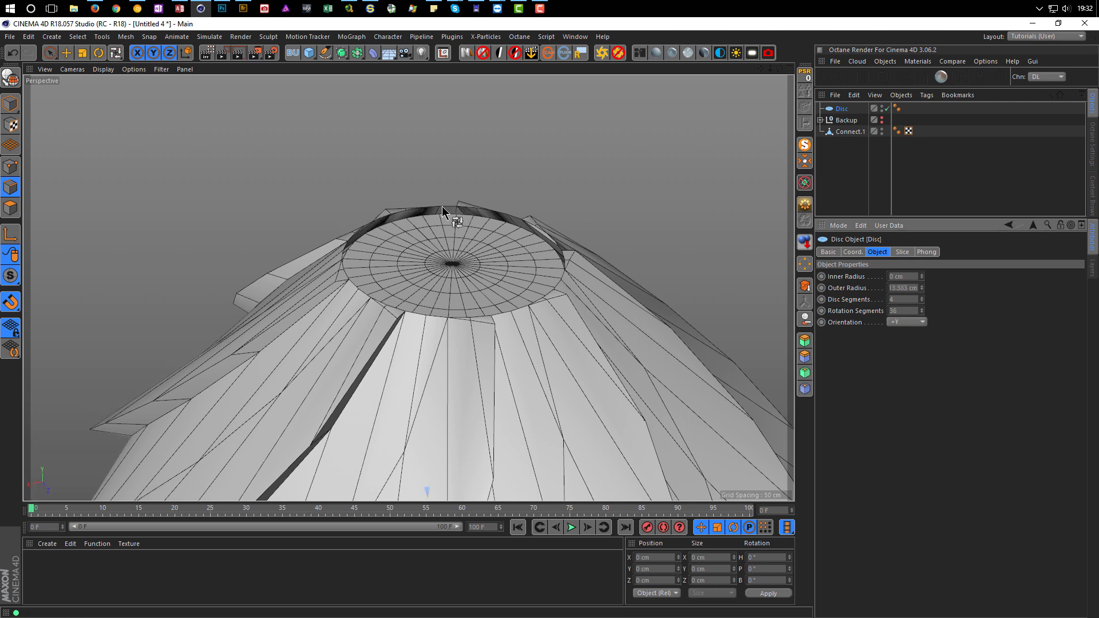
# - Move the new disc straight up in the front view onto the upper rim, at a Y position of about 75.18 cm
pyautogui.keyDown('alt'); pyautogui.moveTo(481, 277); pyautogui.dragTo(370, 258); pyautogui.keyUp('alt')
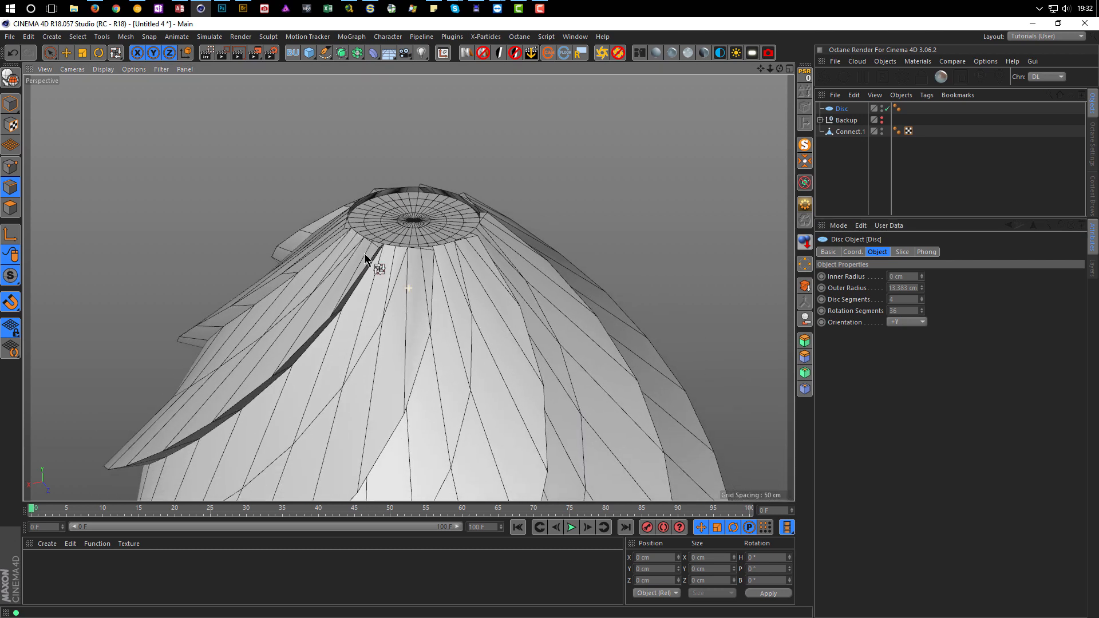
pyautogui.middleClick(395, 298)
pyautogui.middleClick(452, 391)
pyautogui.scroll(-2, 453, 392)
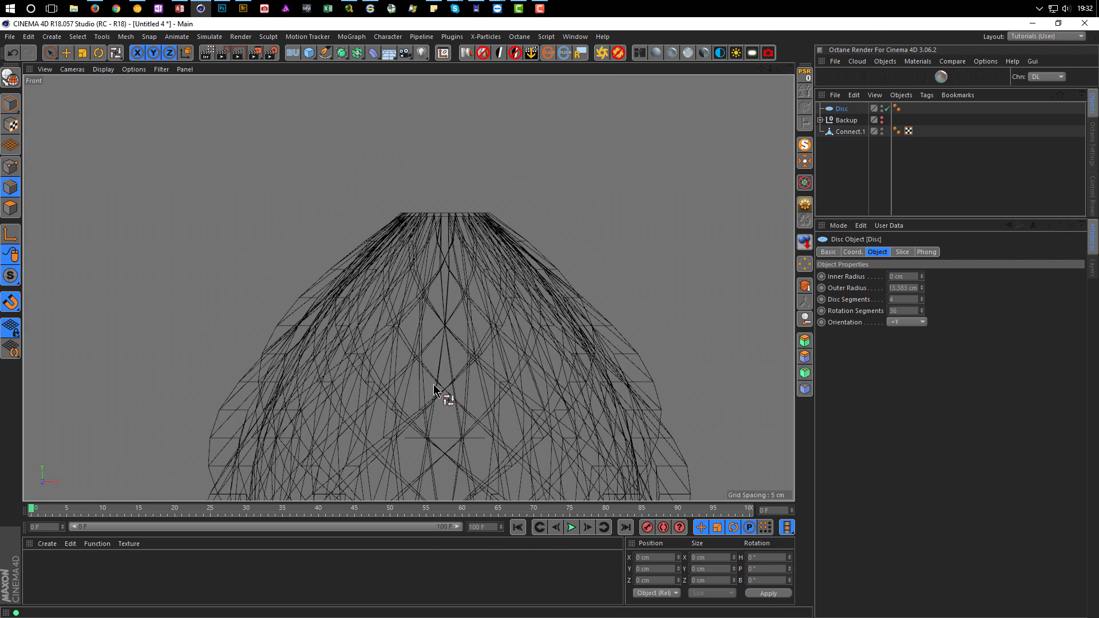
pyautogui.click(66, 53)
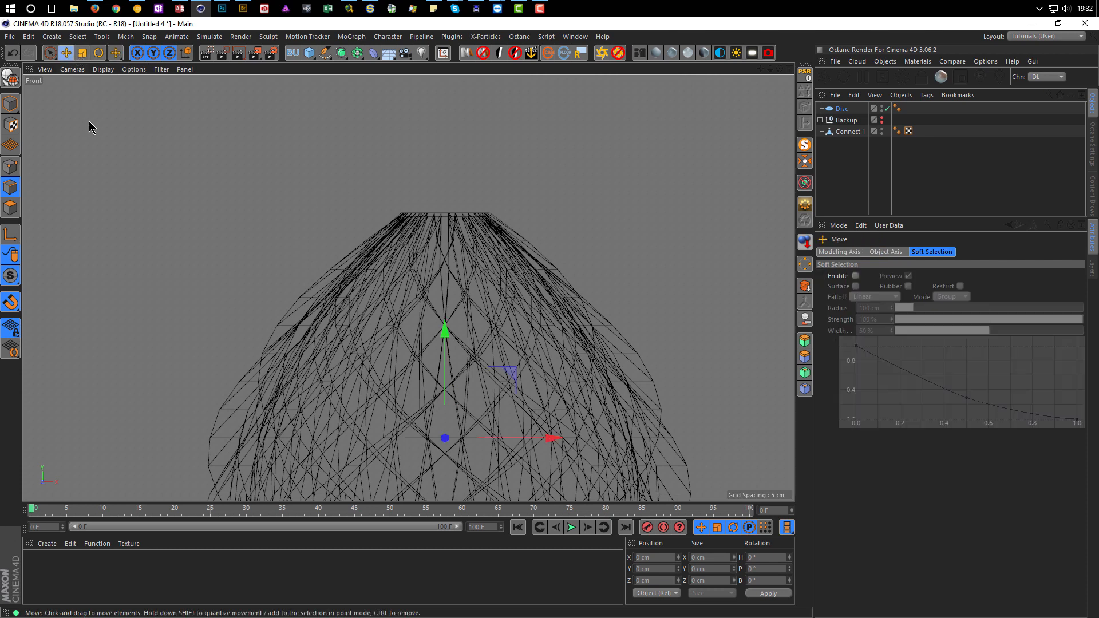
pyautogui.moveTo(442, 325); pyautogui.dragTo(445, 56)
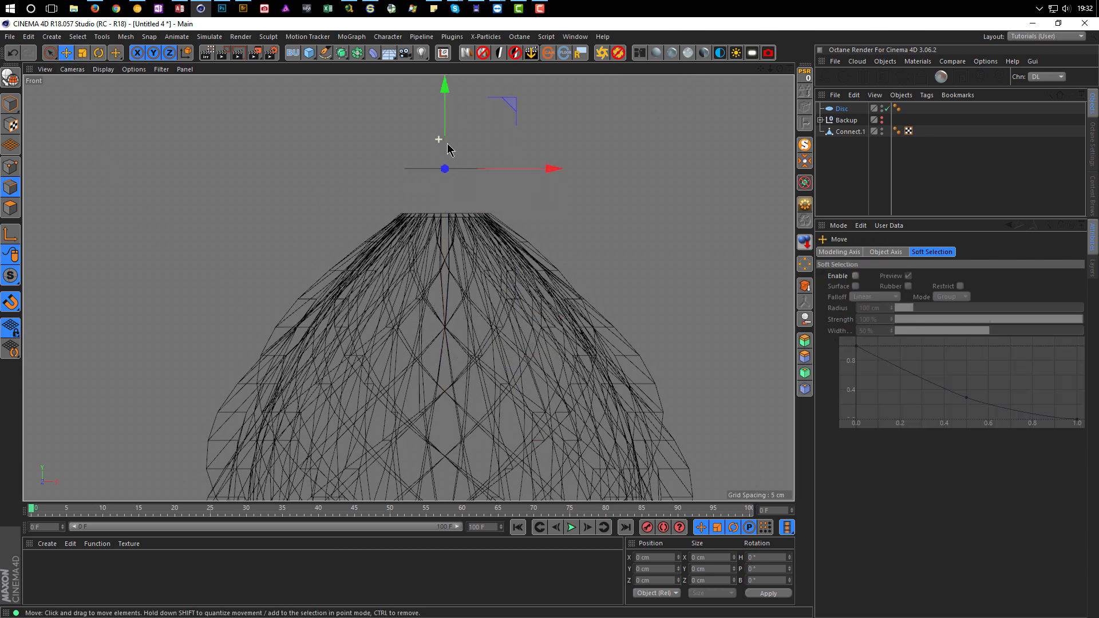
pyautogui.scroll(5, 444, 143)
pyautogui.moveTo(458, 129); pyautogui.dragTo(452, 279)
pyautogui.middleClick(567, 304)
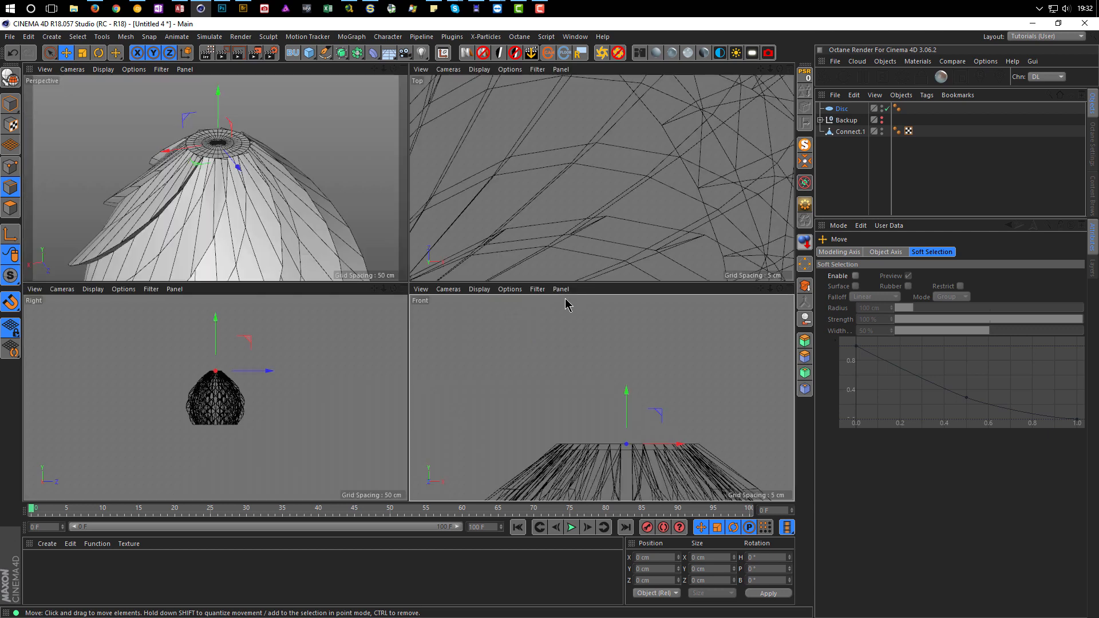
# - Rotate the disc to a heading of 5° so its segments line up with the outer rim's points
pyautogui.middleClick(312, 213)
pyautogui.scroll(5, 545, 248)
pyautogui.keyDown('alt'); pyautogui.moveTo(540, 247); pyautogui.dragTo(468, 237); pyautogui.keyUp('alt')
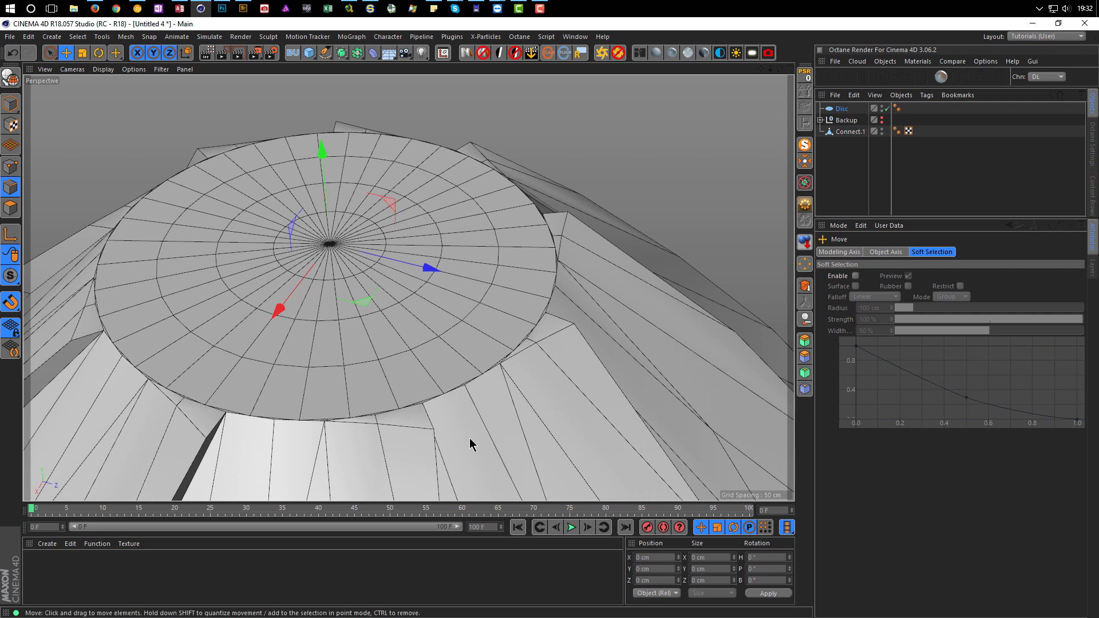
pyautogui.click(10, 103)
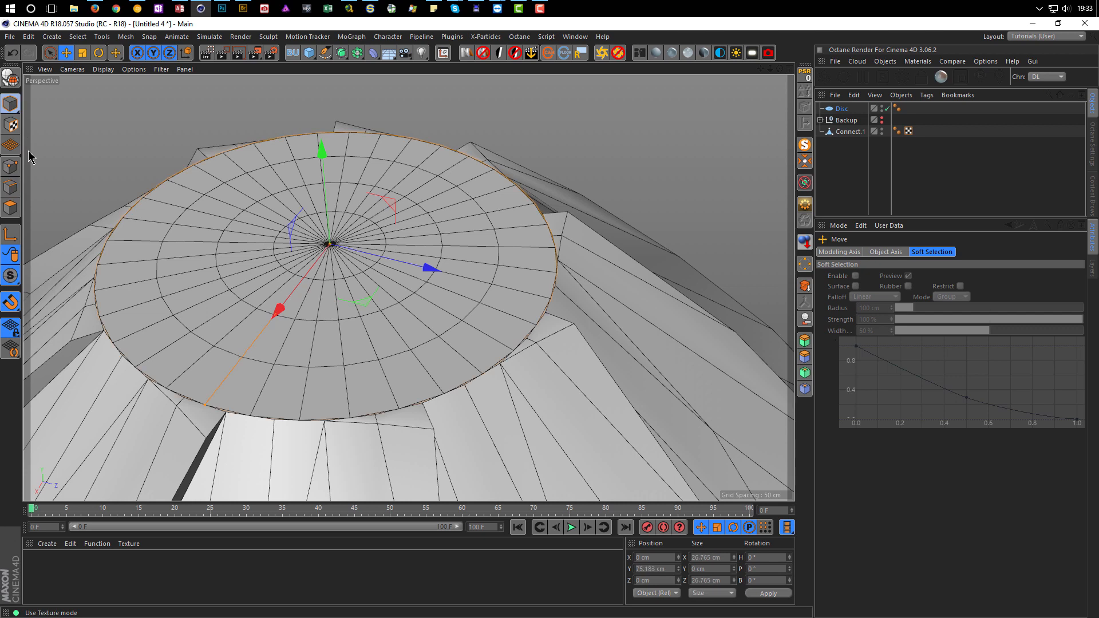
pyautogui.click(775, 555)
pyautogui.write('5')
pyautogui.press('Return')
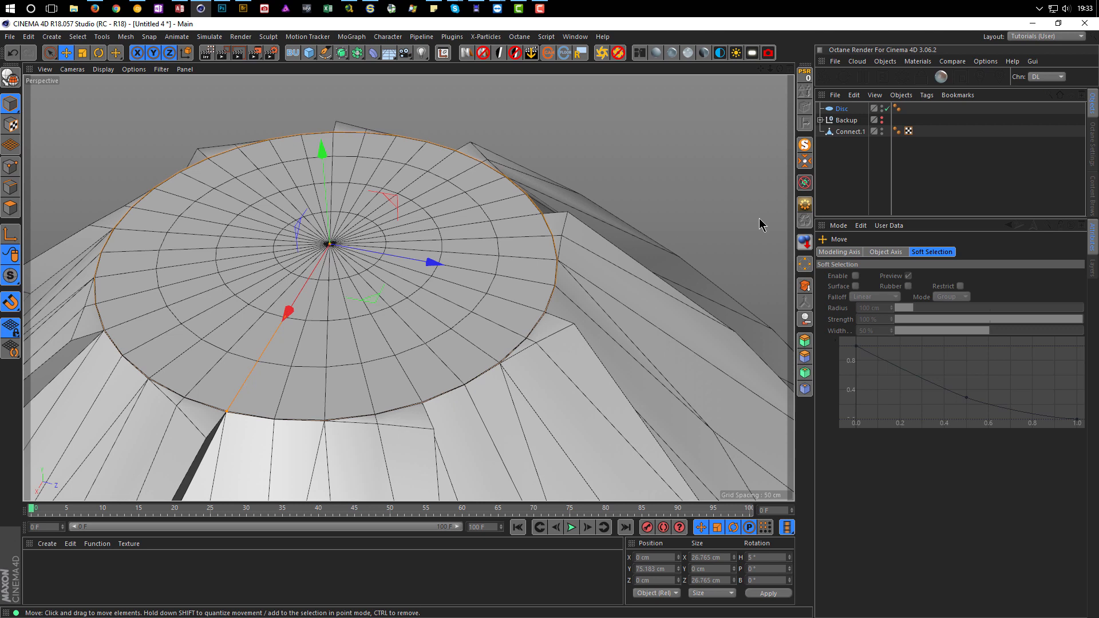
# - Connect the Connect.1 mesh and the new disc into a single polygon object
pyautogui.moveTo(845, 110)
pyautogui.mouseDown()
pyautogui.moveTo(842, 165)
pyautogui.moveTo(856, 116)
pyautogui.mouseUp()
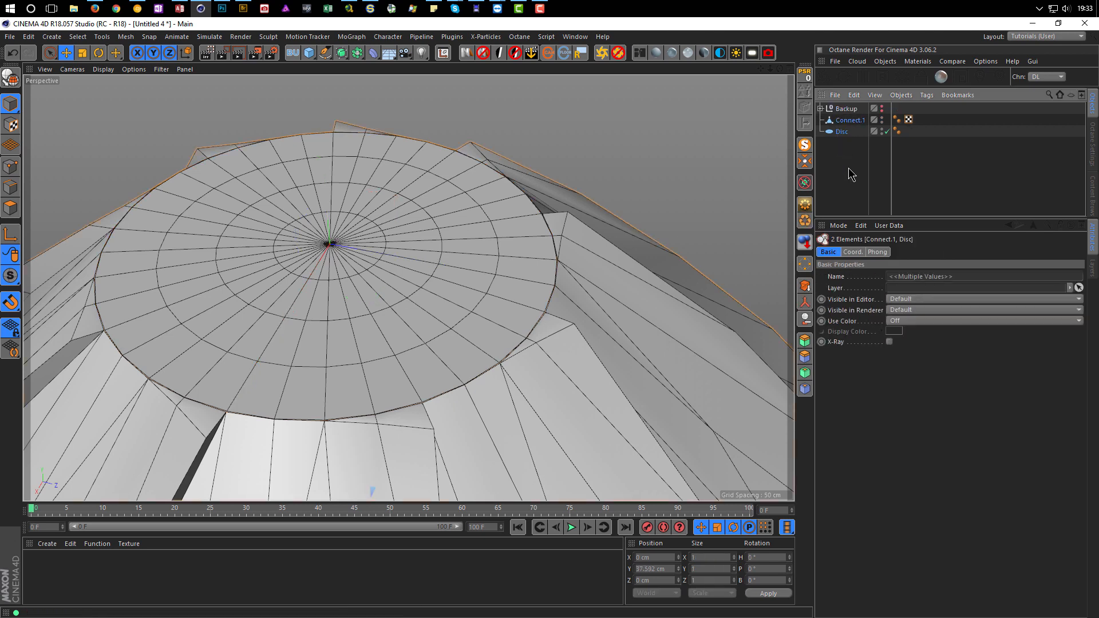
pyautogui.click(805, 303)
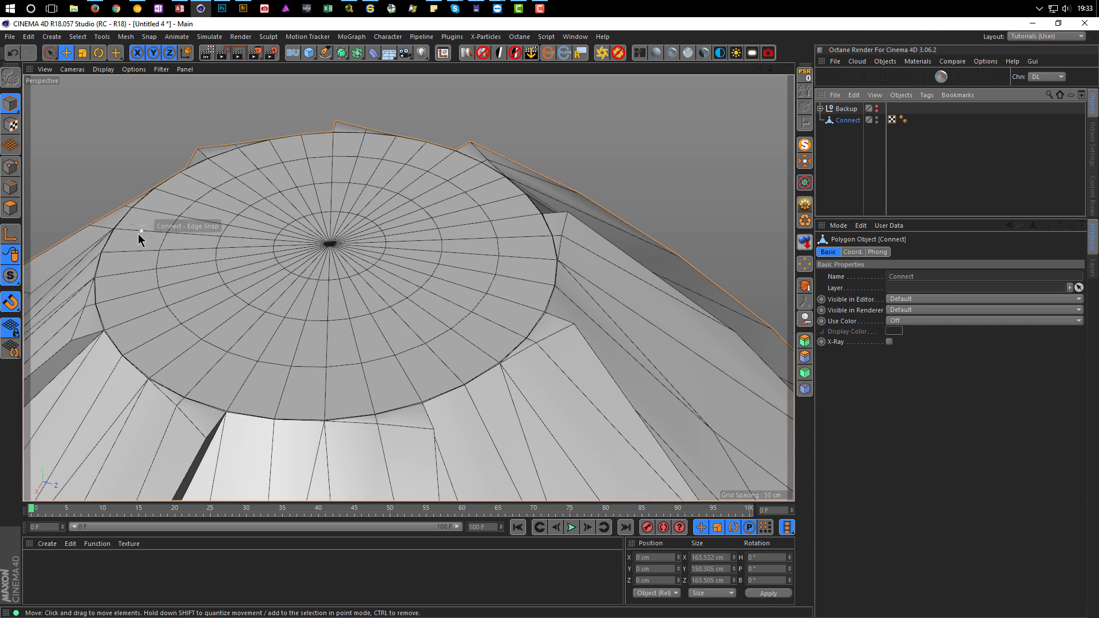
# - Select the coinciding boundary point loops of the upper disc and outer rim, and merge them with Optimize
pyautogui.keyDown('alt'); pyautogui.moveTo(140, 231); pyautogui.dragTo(248, 266, button='middle'); pyautogui.keyUp('alt')
pyautogui.click(10, 168)
pyautogui.scroll(8, 222, 259)
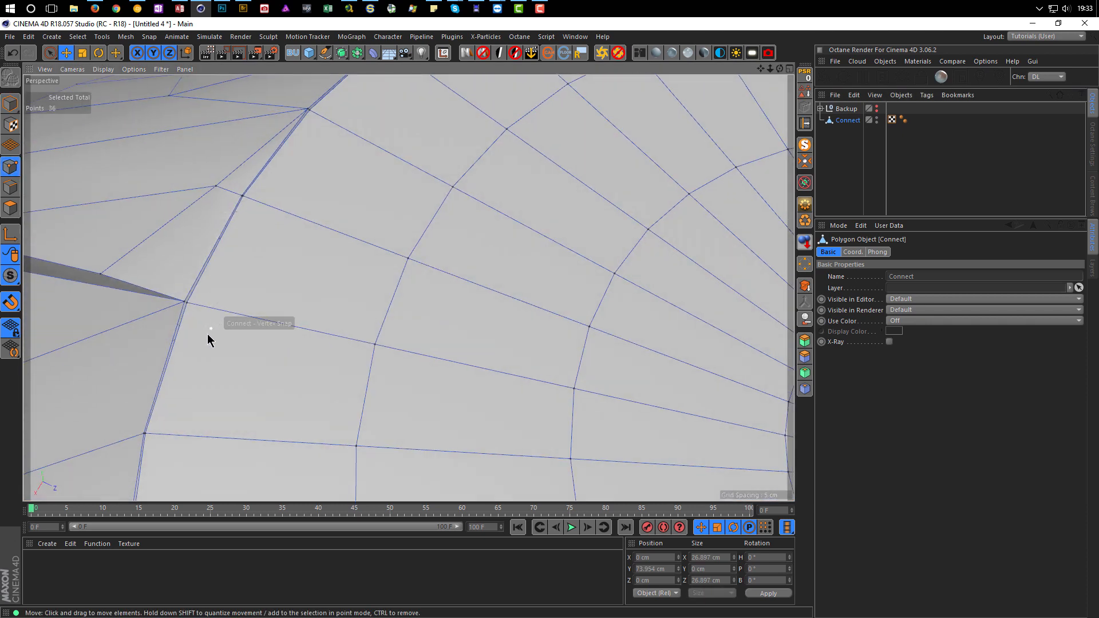
pyautogui.press('u')
pyautogui.press('l')
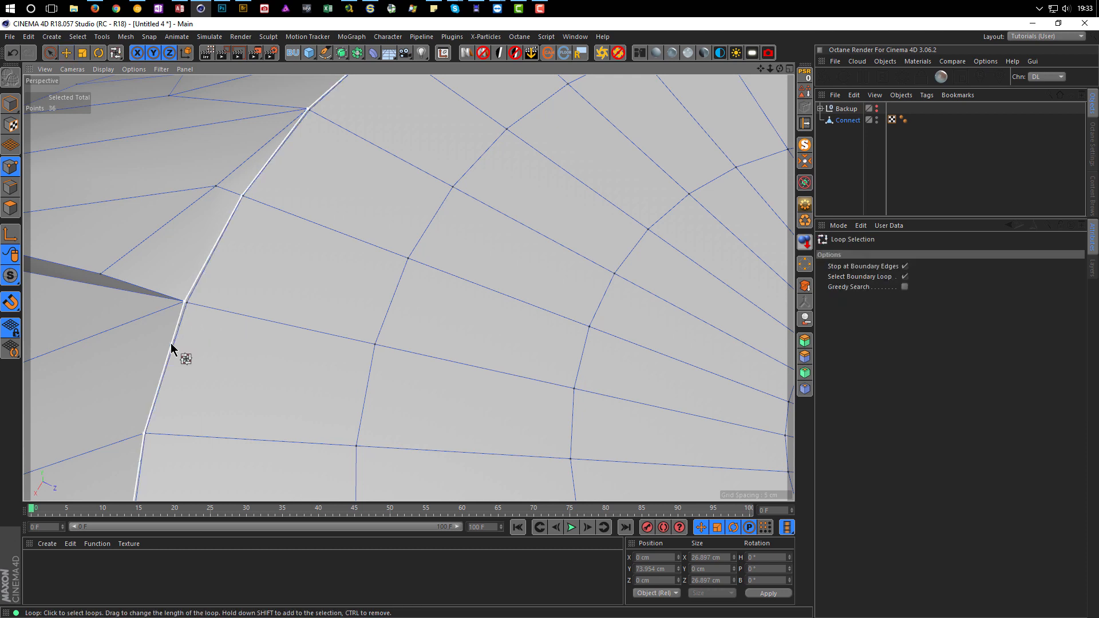
pyautogui.keyDown('shift'); pyautogui.click(173, 343); pyautogui.keyUp('shift')
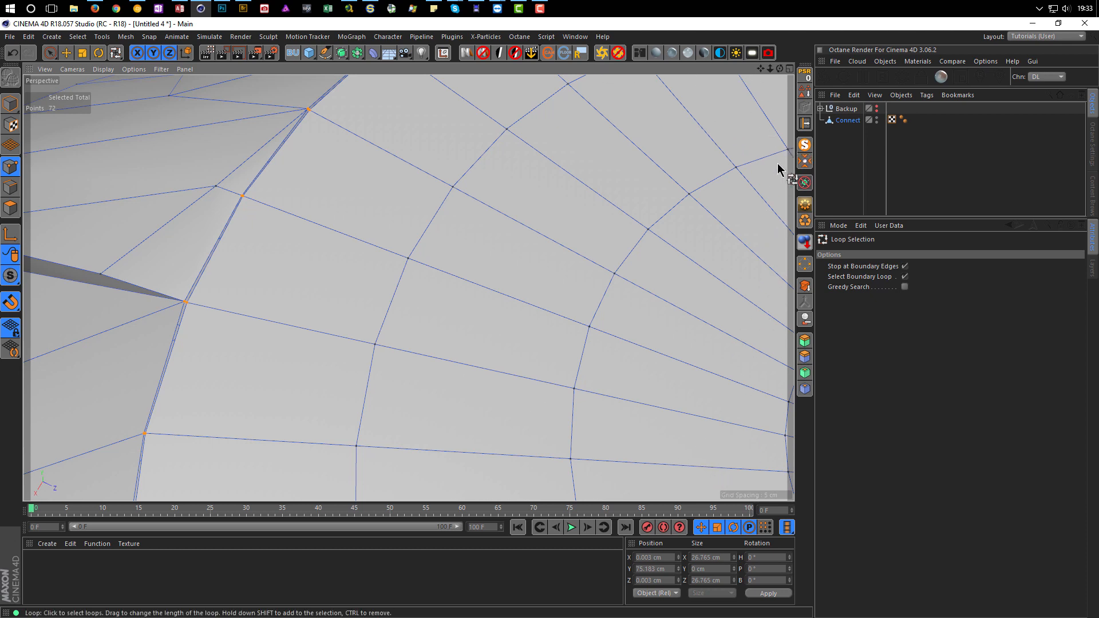
pyautogui.click(806, 222)
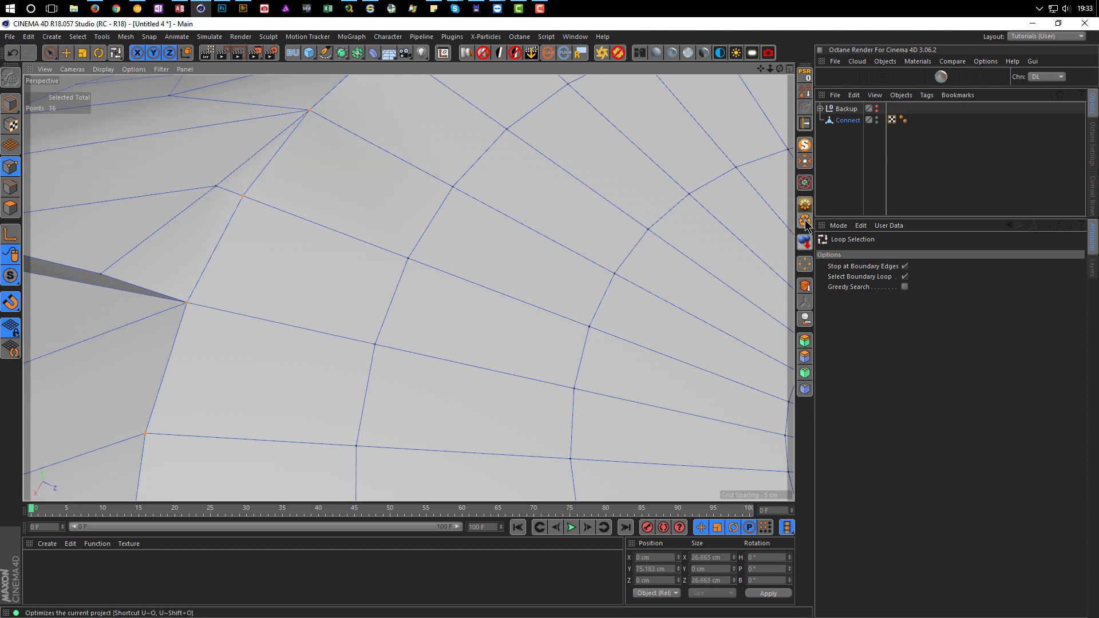
# - Select all points of the upper disc and rim in the front view and check their Y size
pyautogui.keyDown('alt'); pyautogui.moveTo(262, 313); pyautogui.dragTo(168, 340, button='right'); pyautogui.keyUp('alt')
pyautogui.keyDown('alt'); pyautogui.moveTo(341, 351); pyautogui.dragTo(303, 414); pyautogui.keyUp('alt')
pyautogui.keyDown('alt'); pyautogui.moveTo(370, 380); pyautogui.dragTo(535, 385); pyautogui.keyUp('alt')
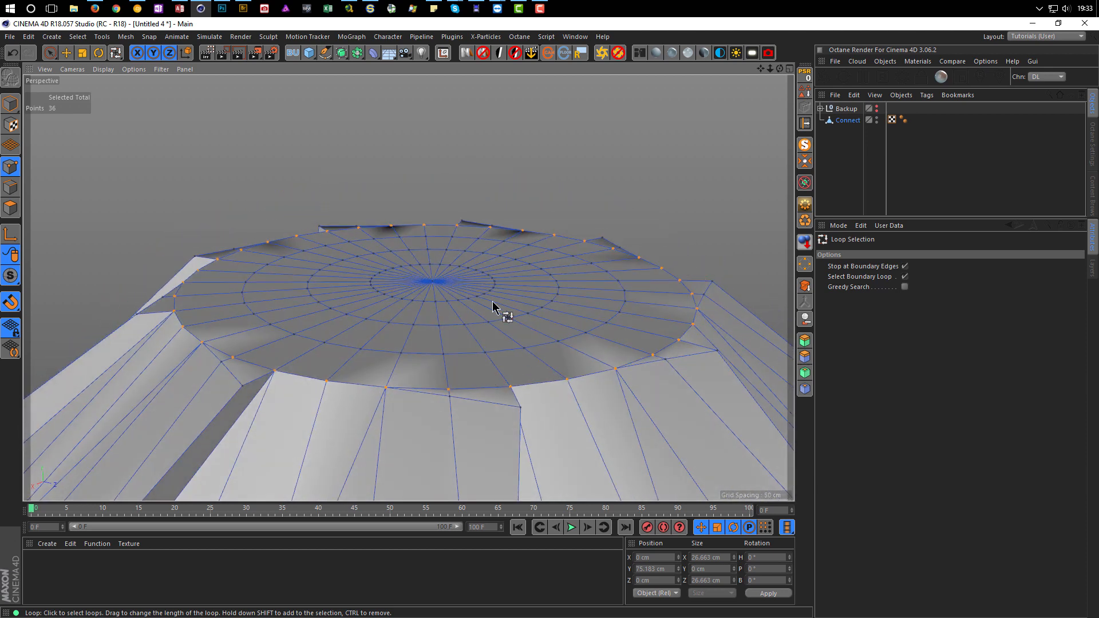
pyautogui.middleClick(312, 300)
pyautogui.middleClick(476, 347)
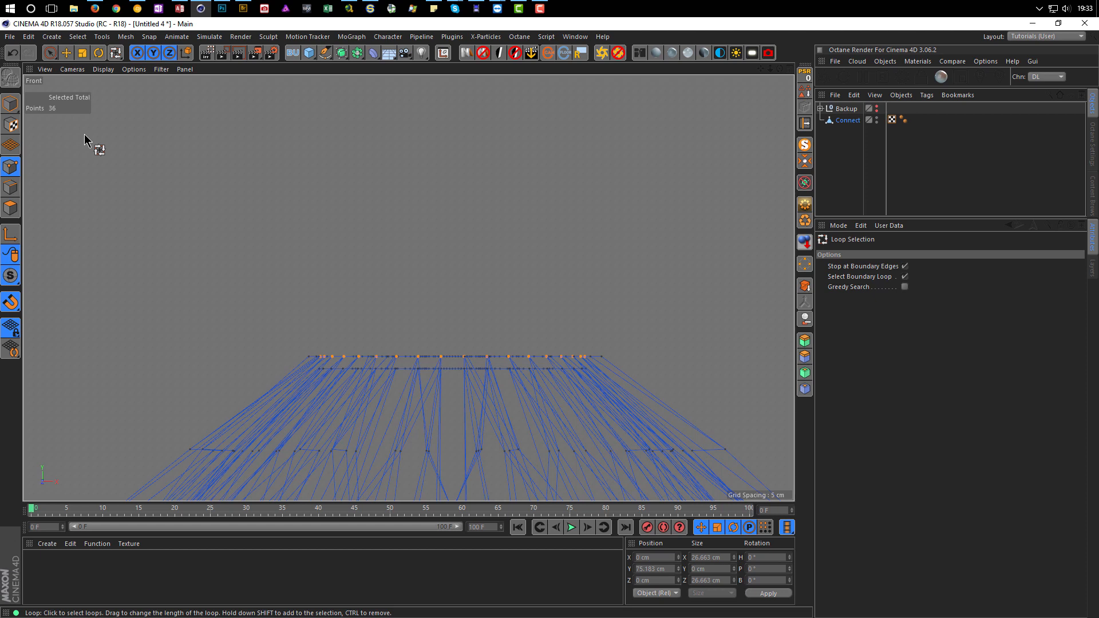
pyautogui.press('0')
pyautogui.moveTo(236, 239); pyautogui.dragTo(669, 364)
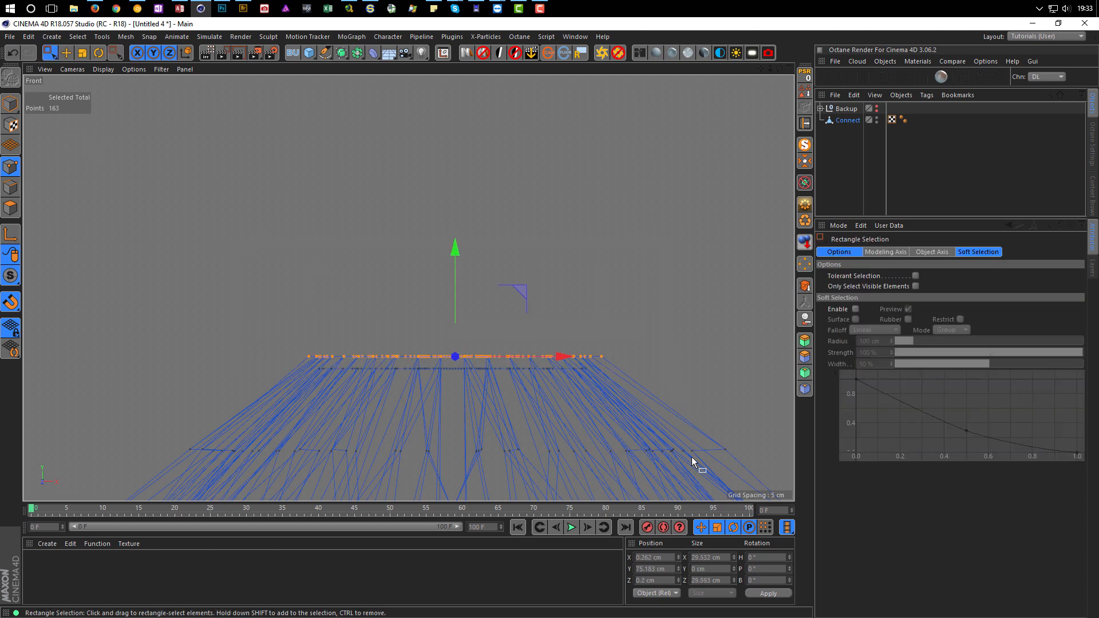
pyautogui.moveTo(720, 569); pyautogui.dragTo(662, 579)
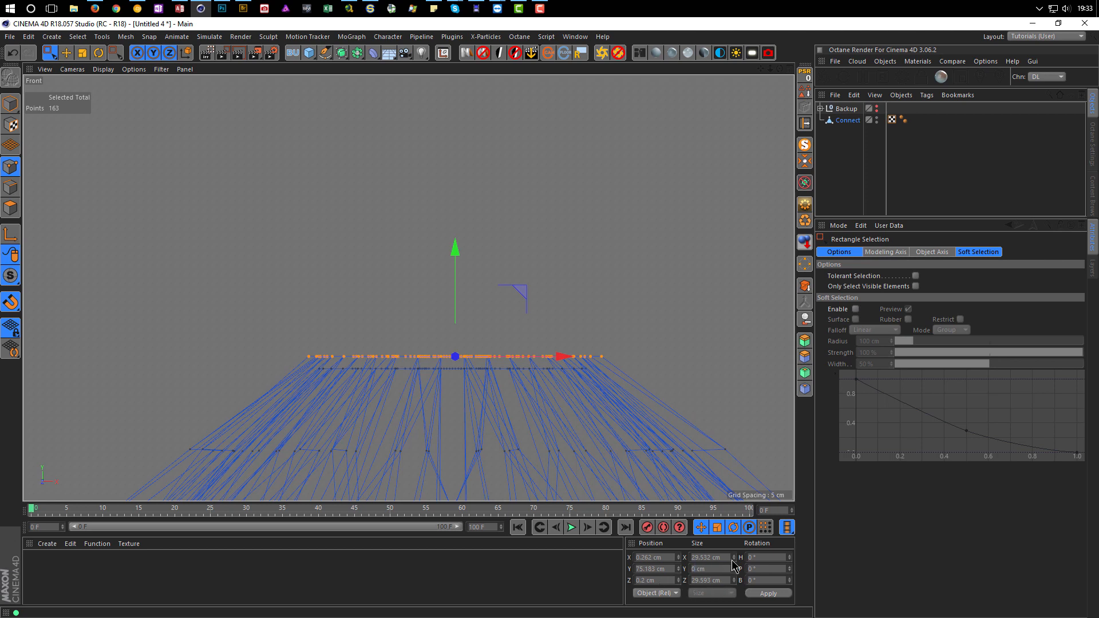
# - Delete the Phong tag from the Connect object so the facets are shaded flat
pyautogui.middleClick(559, 375)
pyautogui.middleClick(359, 189)
pyautogui.keyDown('alt'); pyautogui.moveTo(372, 328); pyautogui.dragTo(428, 310); pyautogui.keyUp('alt')
pyautogui.click(903, 119)
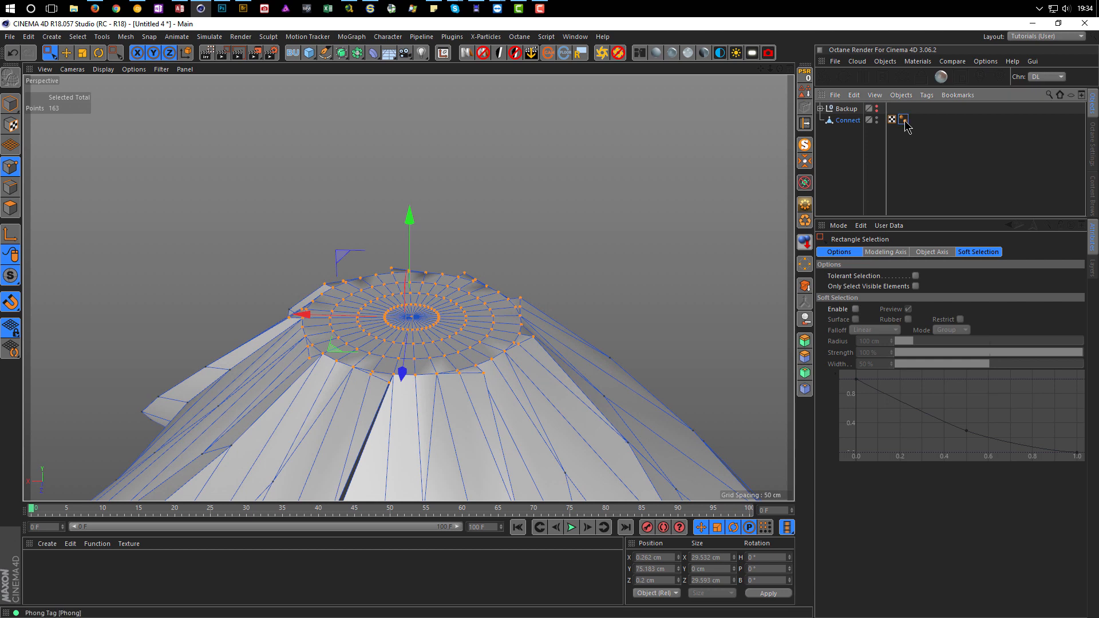
pyautogui.press('Delete')
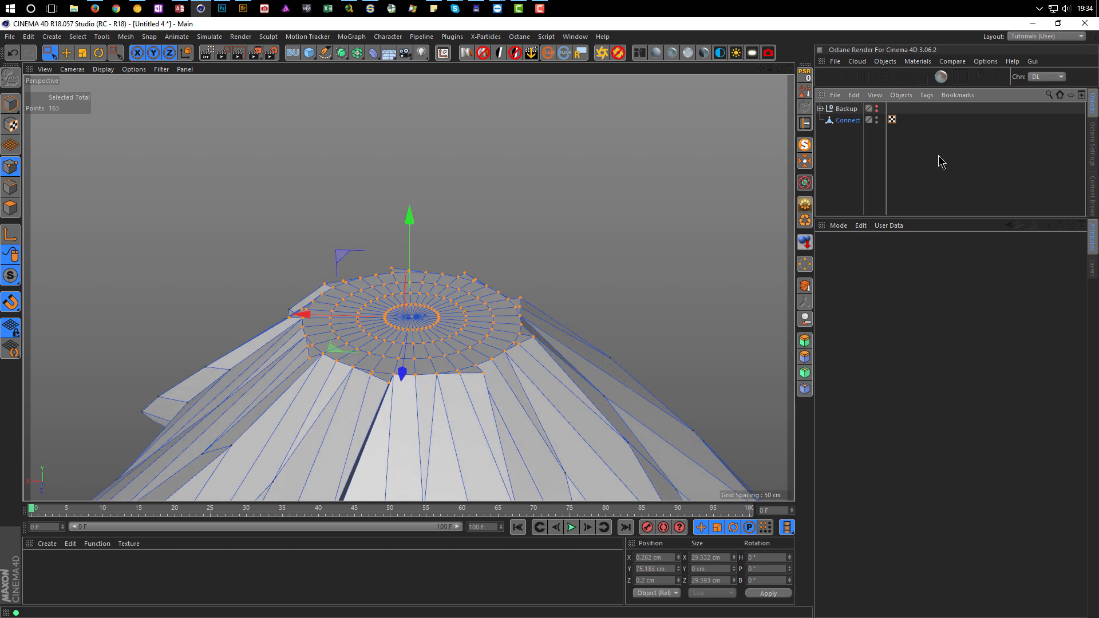
pyautogui.keyDown('alt'); pyautogui.moveTo(453, 373); pyautogui.dragTo(483, 351); pyautogui.keyUp('alt')
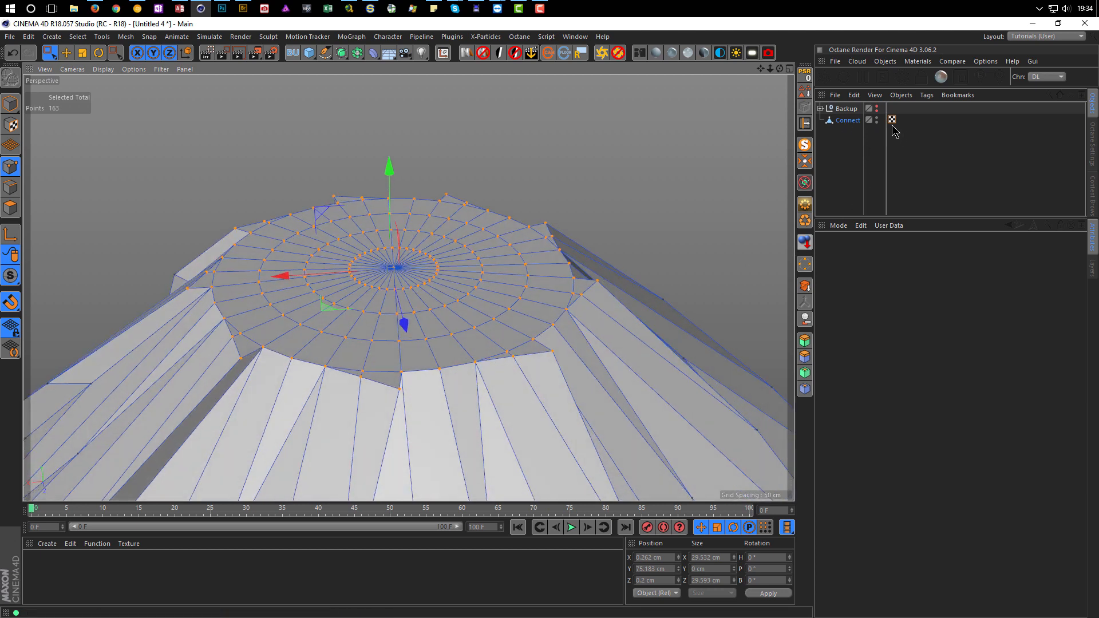
pyautogui.moveTo(422, 363)
pyautogui.keyDown('alt'); pyautogui.mouseDown()
pyautogui.moveTo(387, 389)
pyautogui.moveTo(386, 344)
pyautogui.moveTo(416, 361)
pyautogui.mouseUp(); pyautogui.keyUp('alt')
pyautogui.press('u')
pyautogui.press('l')
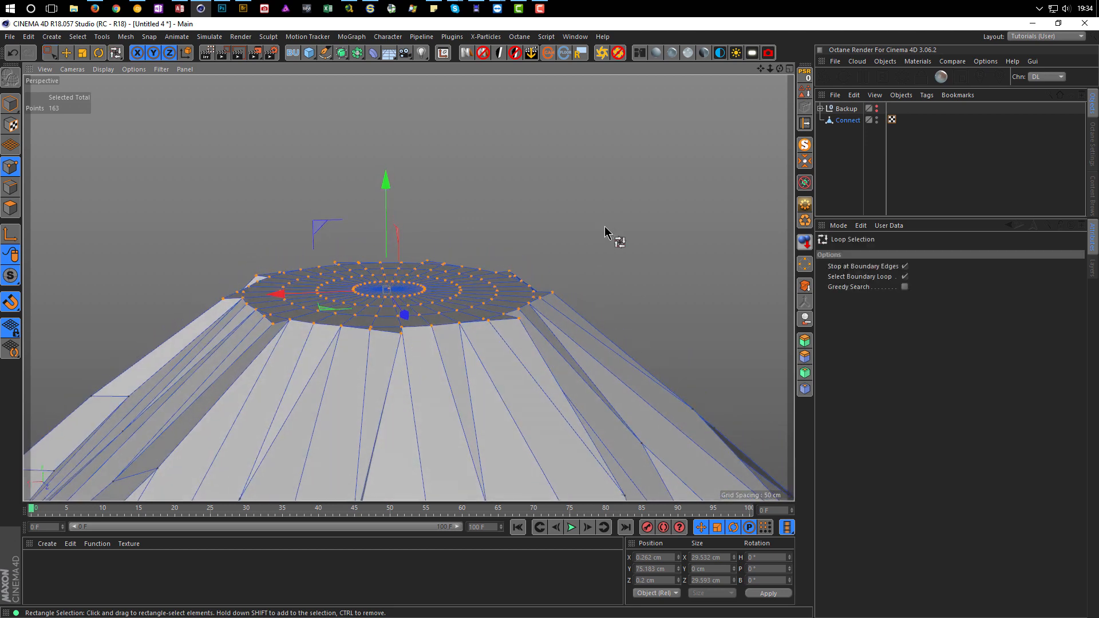
pyautogui.keyDown('alt'); pyautogui.moveTo(503, 327); pyautogui.dragTo(358, 277); pyautogui.keyUp('alt')
pyautogui.keyDown('alt'); pyautogui.moveTo(358, 272); pyautogui.dragTo(463, 265, button='right'); pyautogui.keyUp('alt')
pyautogui.keyDown('alt'); pyautogui.moveTo(464, 266); pyautogui.dragTo(483, 343, button='middle'); pyautogui.keyUp('alt')
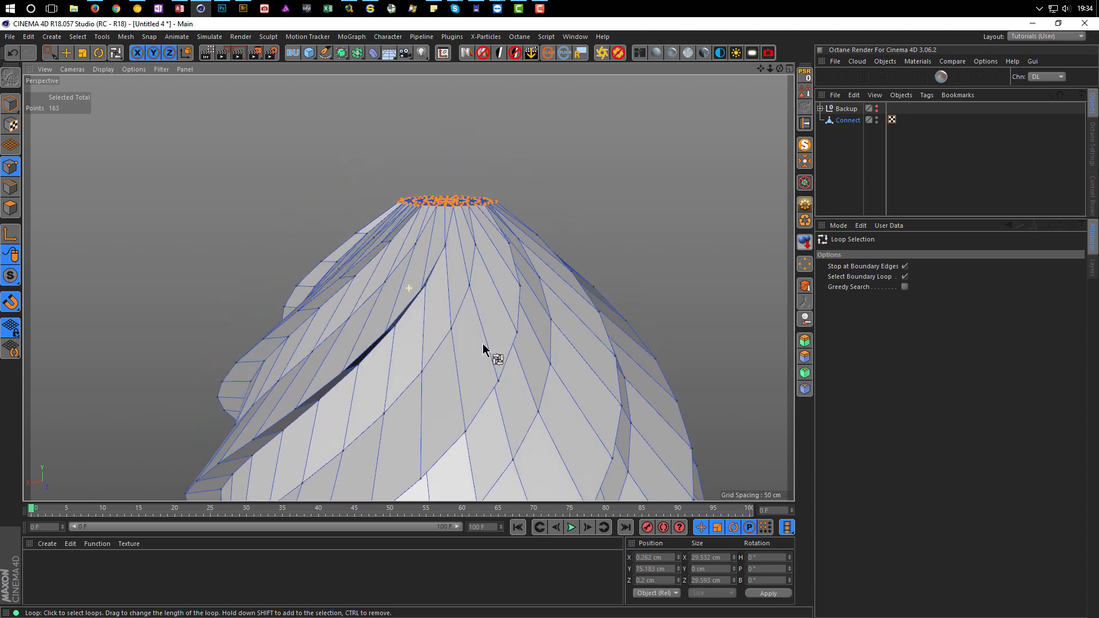
# - Duplicate the Connect object and rename the copy as Atom
pyautogui.click(848, 120)
pyautogui.click(10, 103)
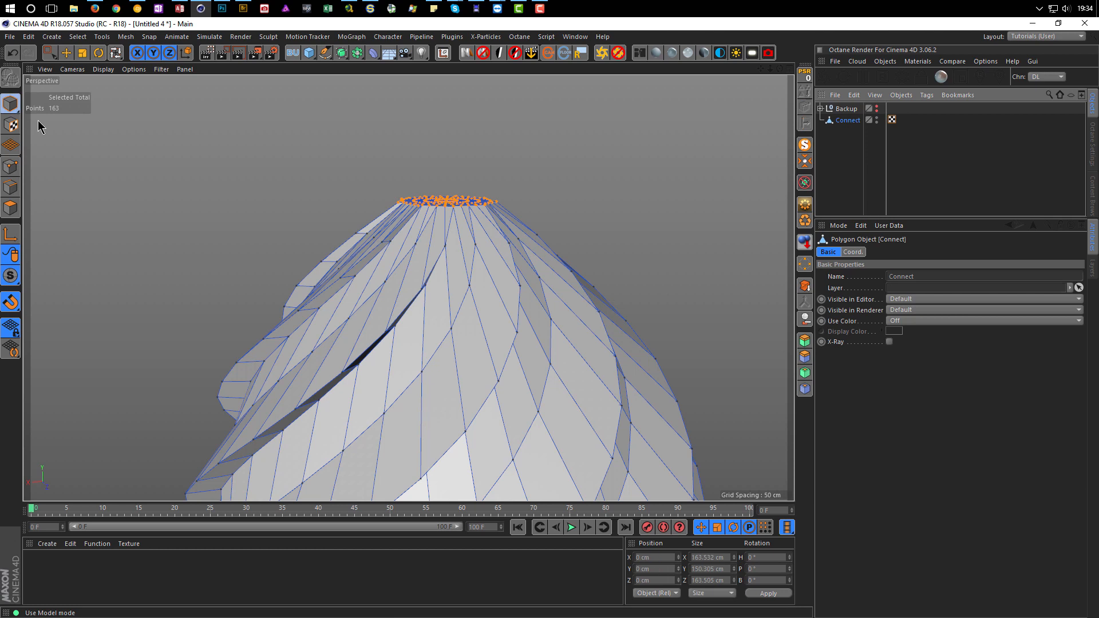
pyautogui.keyDown('ctrl'); pyautogui.moveTo(848, 121); pyautogui.dragTo(847, 136); pyautogui.keyUp('ctrl')
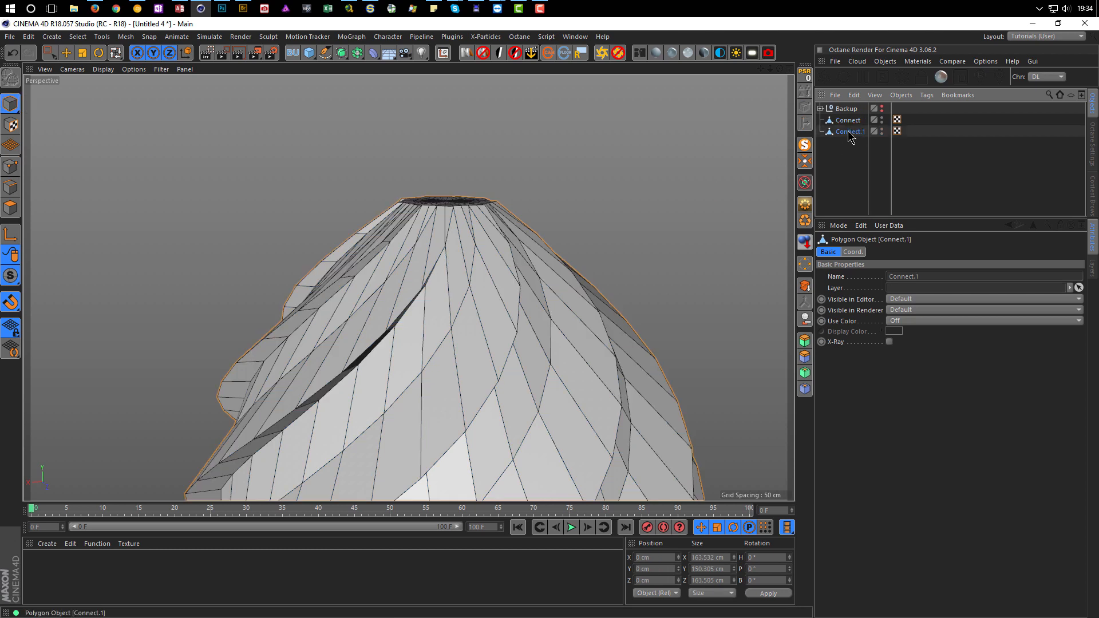
pyautogui.write('Atom')
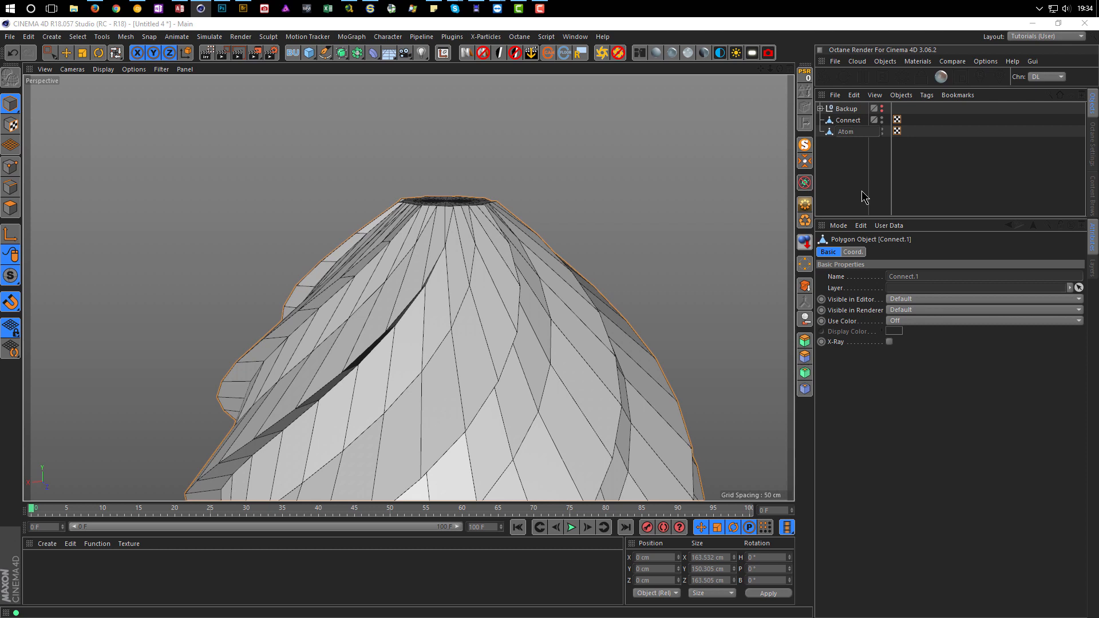
pyautogui.press('Return')
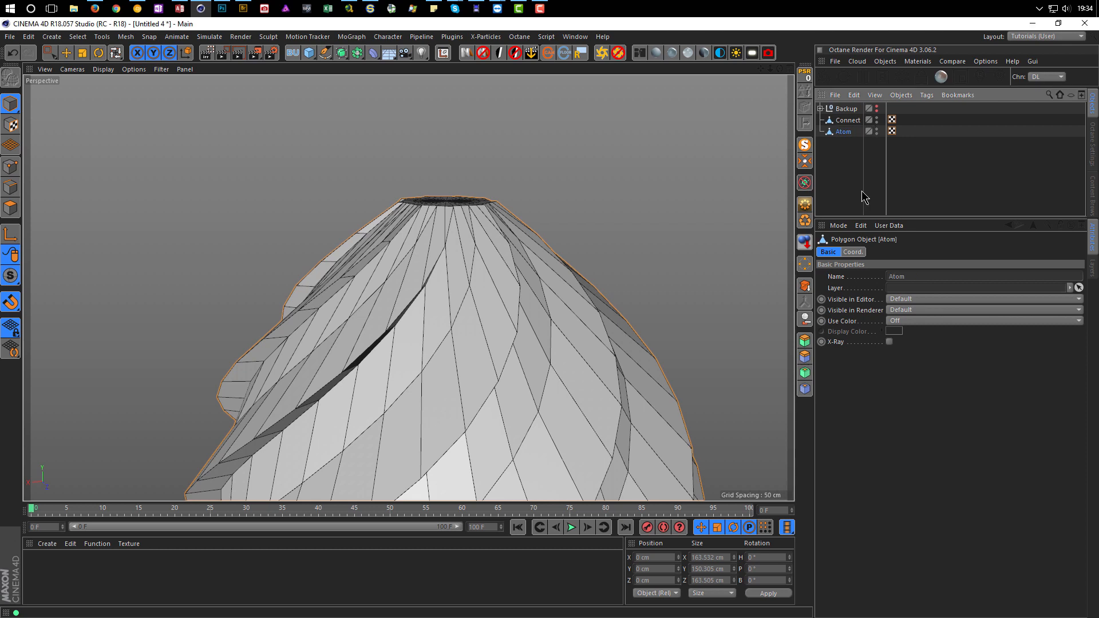
# - Hide the Connect object and triangulate all polygons of the Atom mesh
pyautogui.keyDown('alt'); pyautogui.moveTo(376, 316); pyautogui.dragTo(414, 311); pyautogui.keyUp('alt')
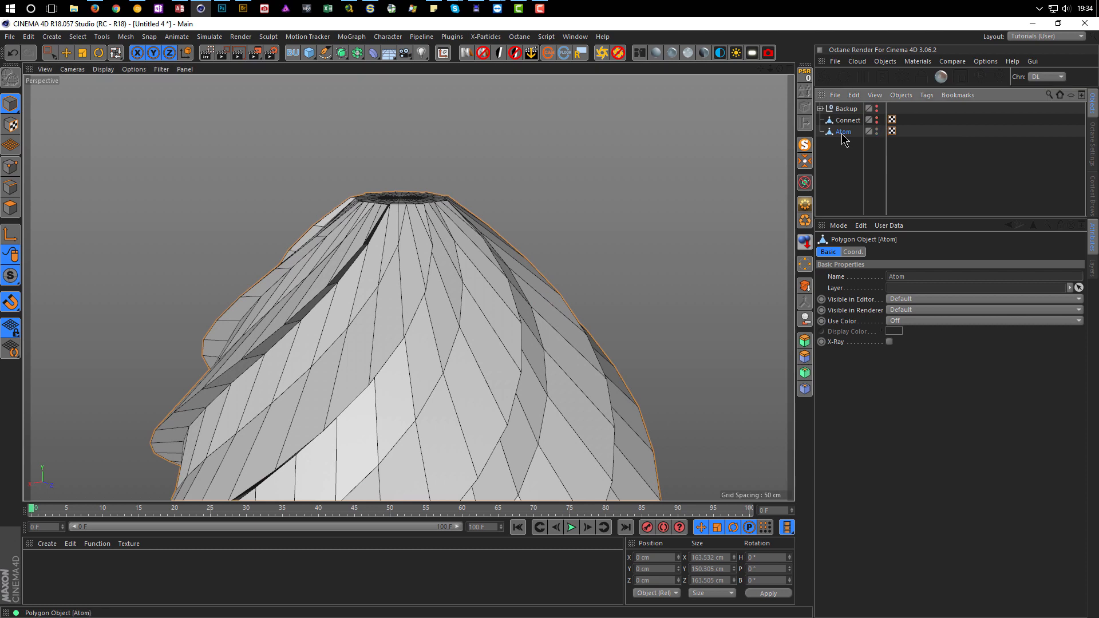
pyautogui.keyDown('alt'); pyautogui.moveTo(435, 270); pyautogui.dragTo(422, 304); pyautogui.keyUp('alt')
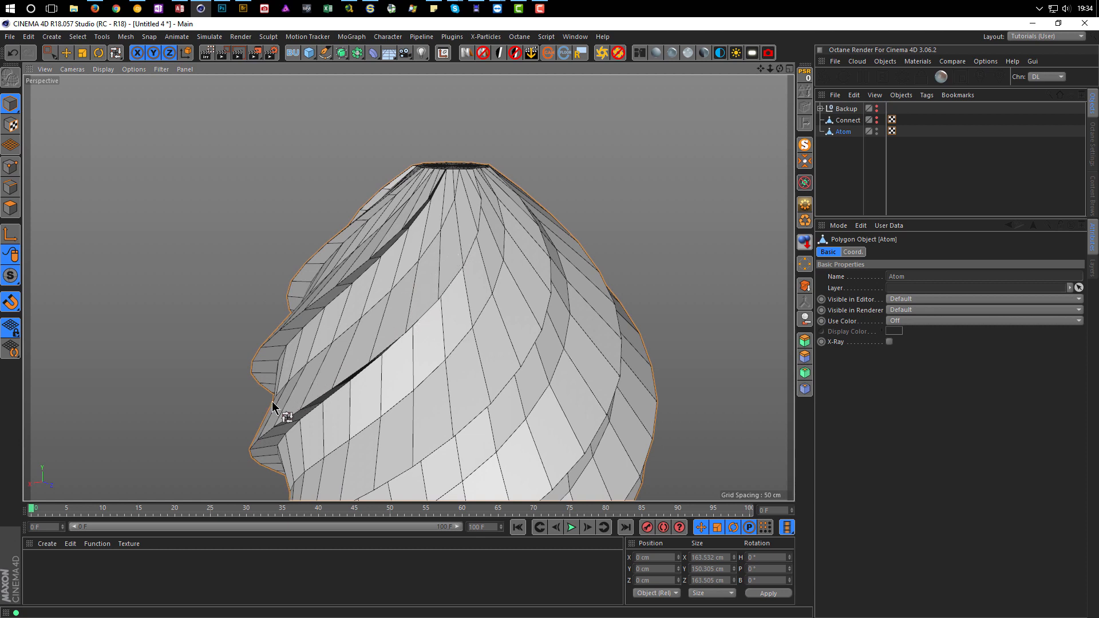
pyautogui.click(9, 209)
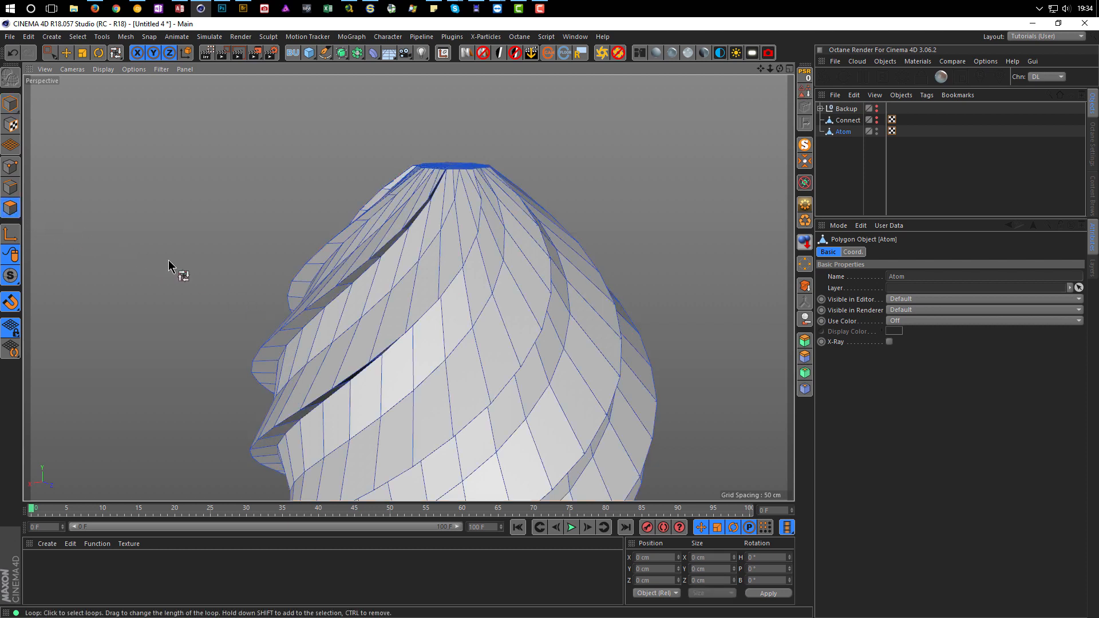
pyautogui.press('0')
pyautogui.hotkey('ctrl', 'a')
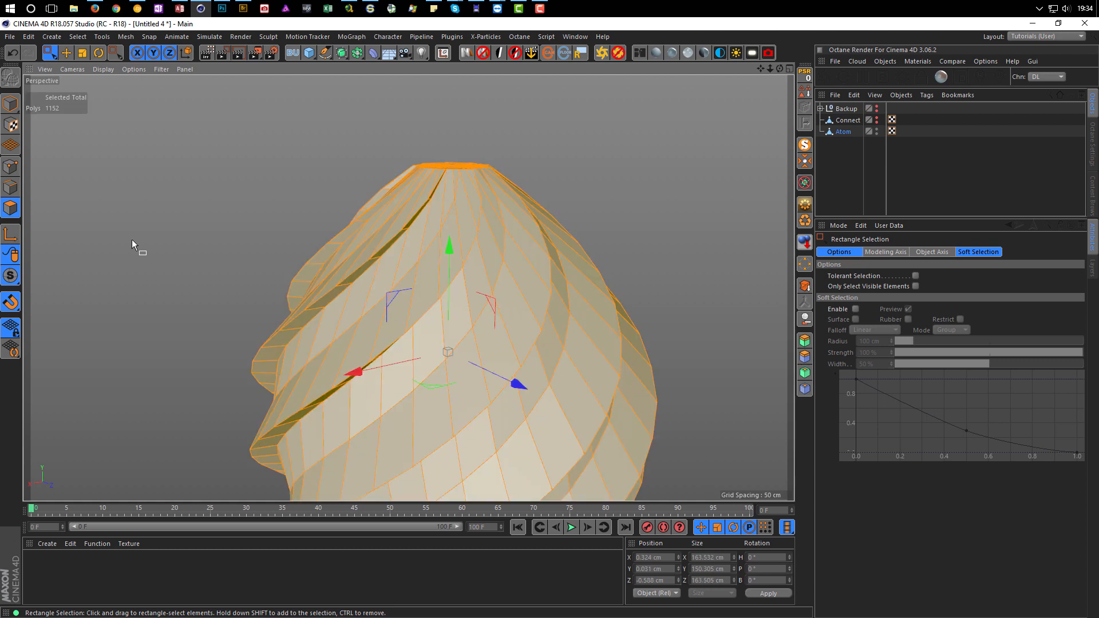
pyautogui.rightClick(673, 133)
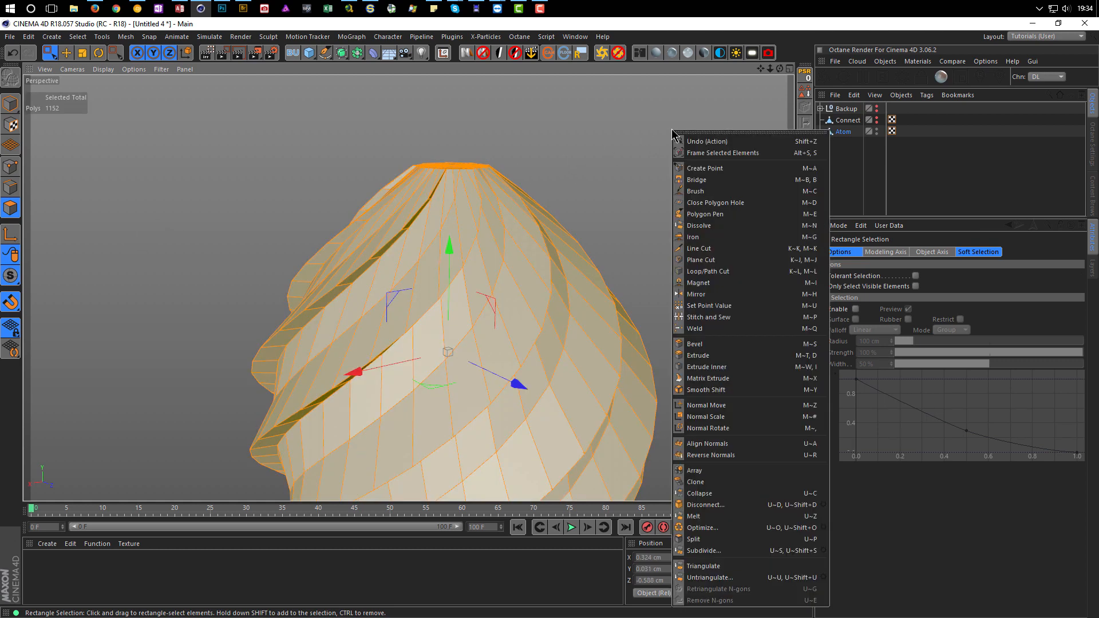
pyautogui.click(704, 567)
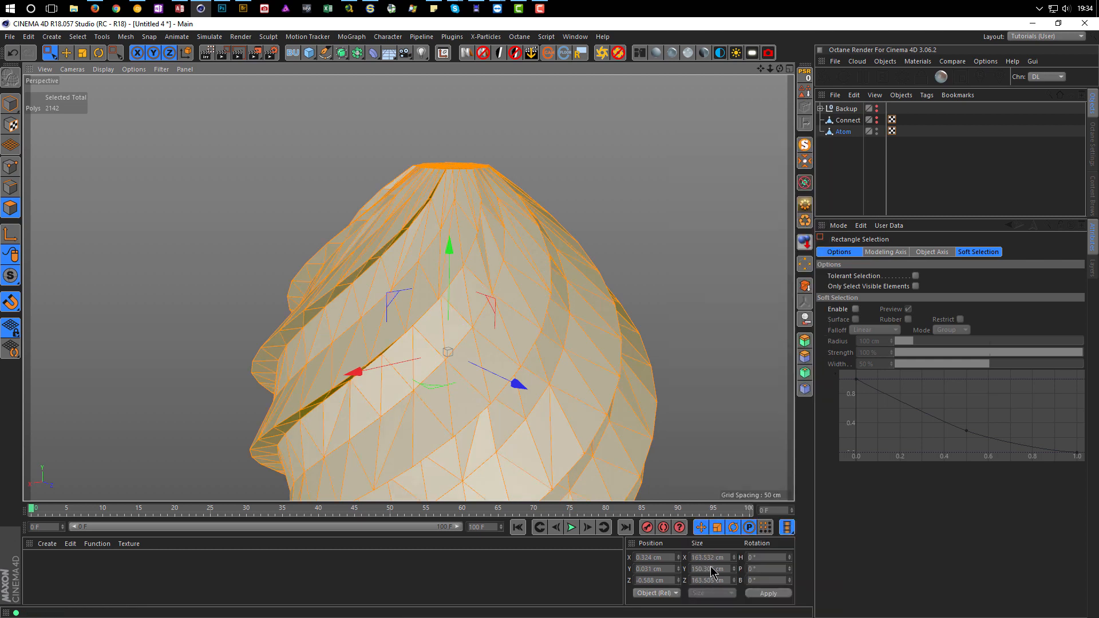
pyautogui.click(10, 103)
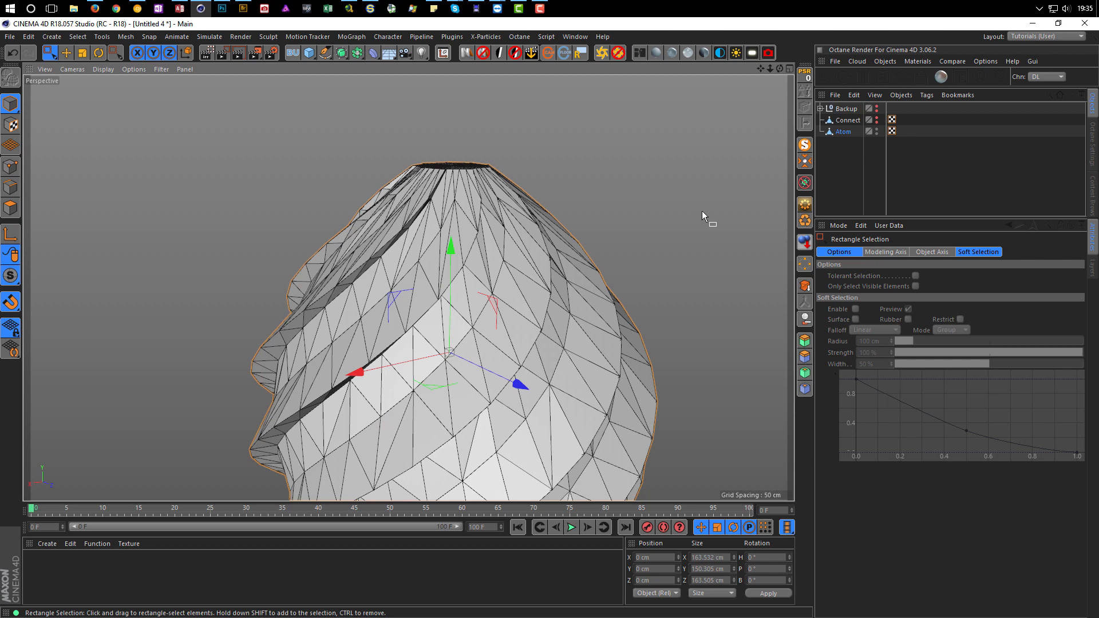
# - Add an Atom Array object as the parent of the Atom mesh
pyautogui.click(846, 133)
pyautogui.click(357, 53)
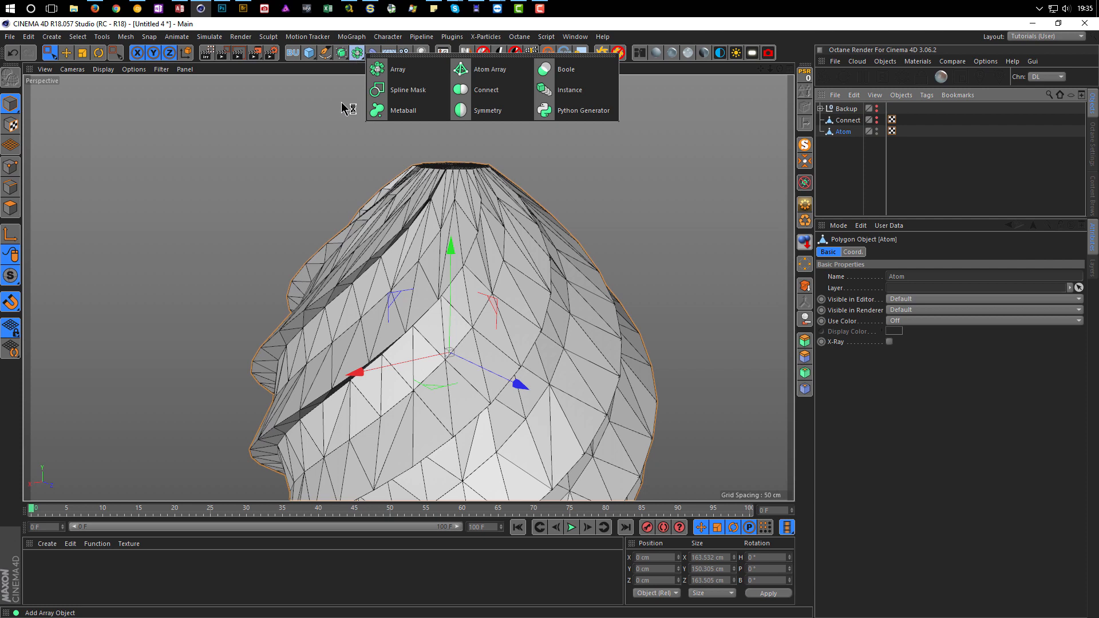
pyautogui.click(487, 75)
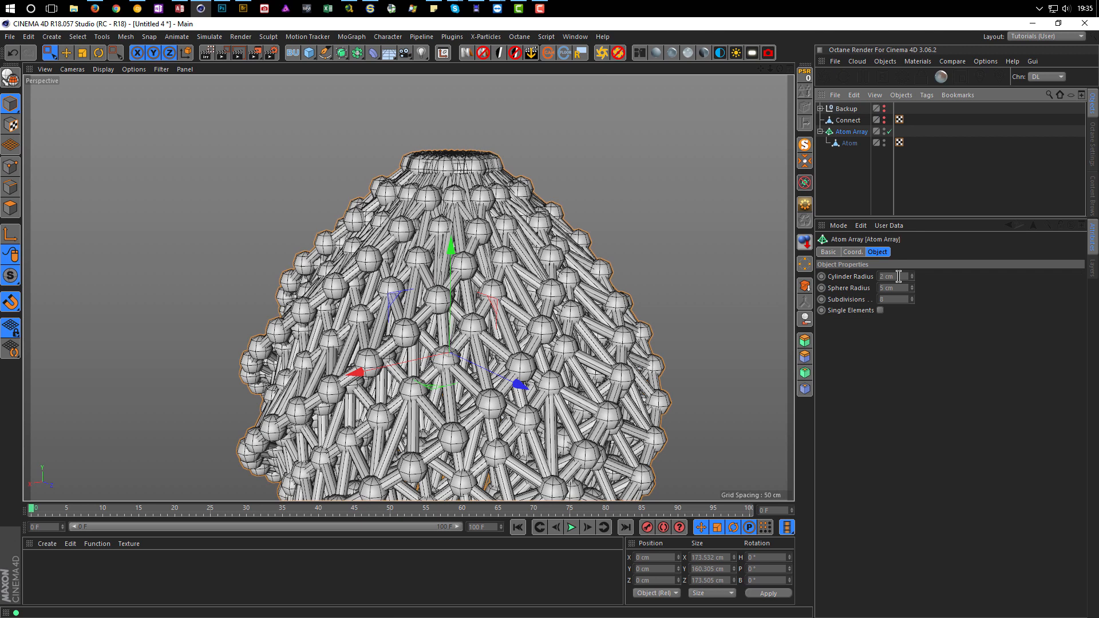
# - Set both the cylinder radius and the sphere radius of the Atom Array to 0.2 cm
pyautogui.click(905, 276)
pyautogui.write('0.2')
pyautogui.press('Tab')
pyautogui.write('2')
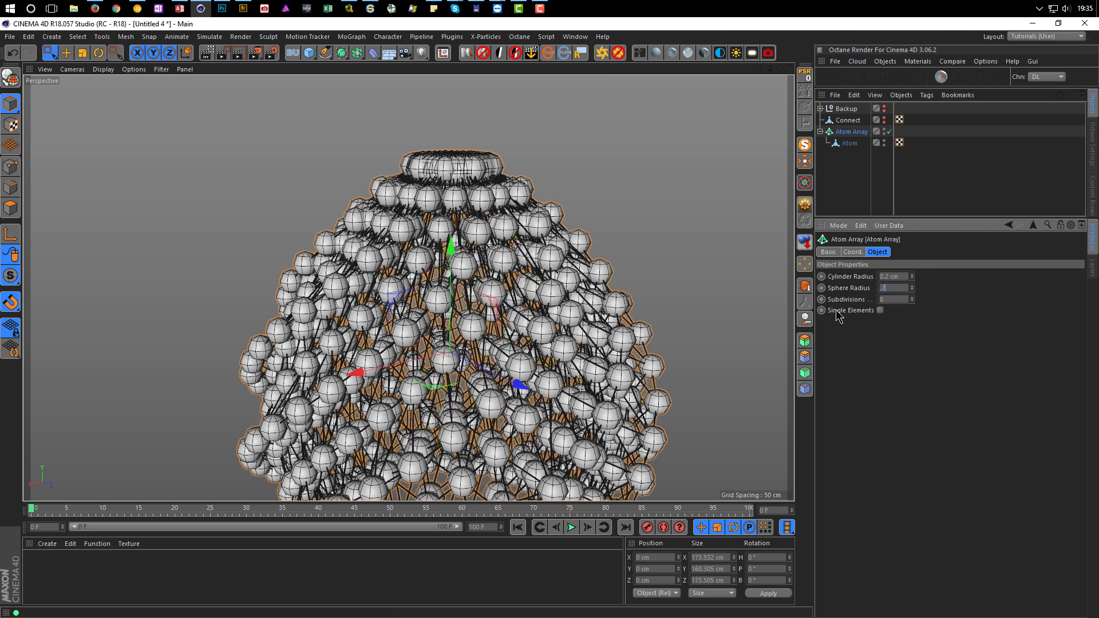
pyautogui.write('0.2')
pyautogui.press('Return')
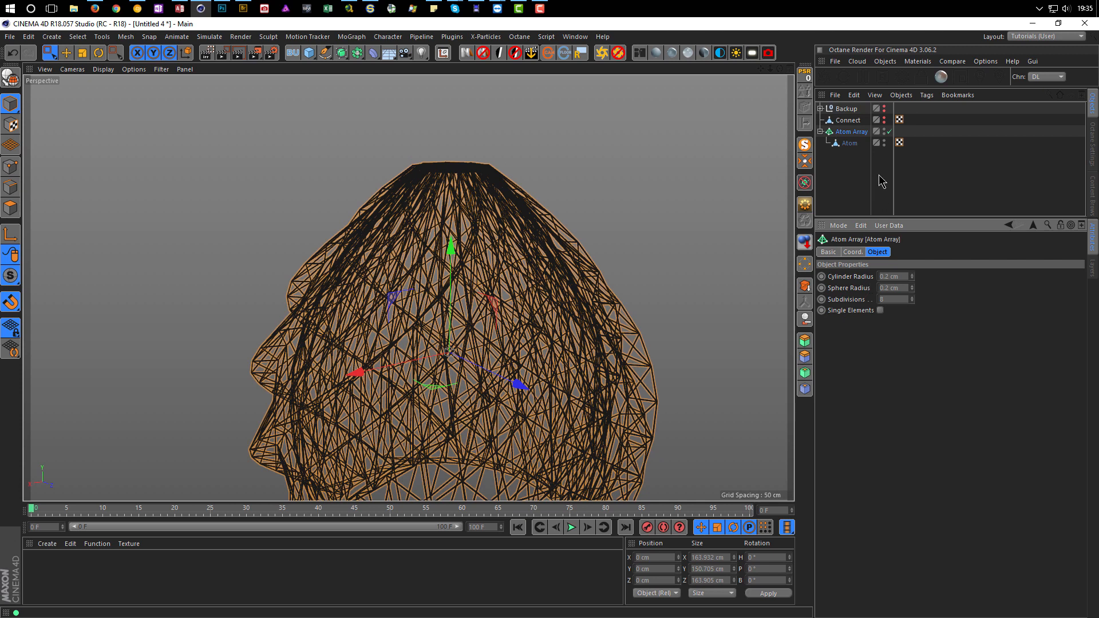
# - Make the Connect mesh visible again inside the Atom Array framework
pyautogui.click(884, 117)
pyautogui.scroll(-5, 496, 345)
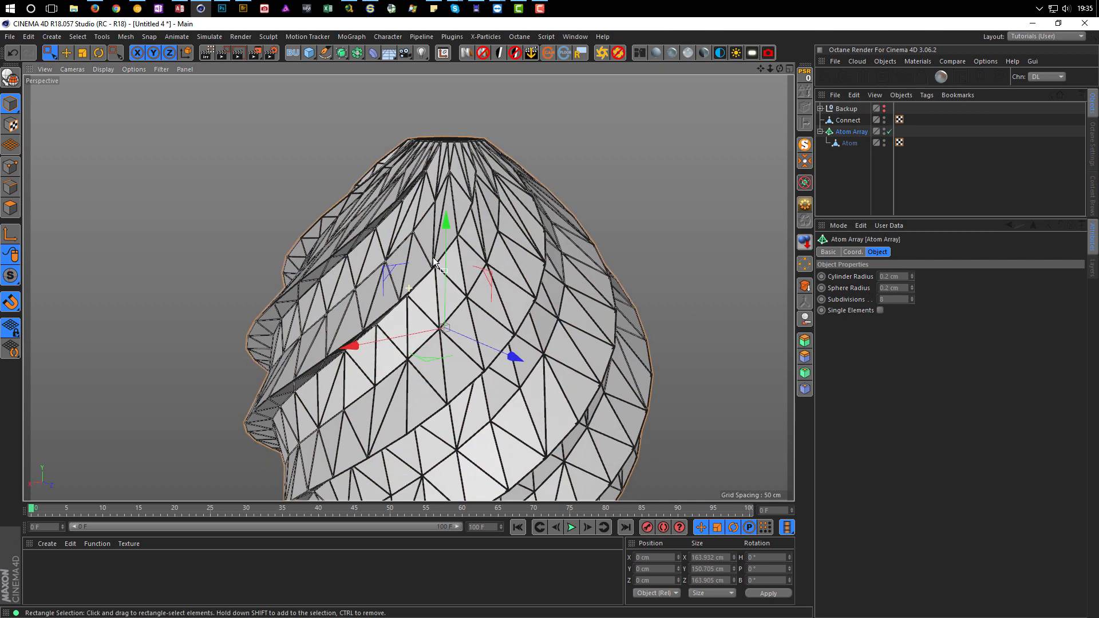
pyautogui.keyDown('alt'); pyautogui.moveTo(417, 336); pyautogui.dragTo(414, 318); pyautogui.keyUp('alt')
# - Render a preview of the dome and its framework in the perspective view
pyautogui.click(273, 54)
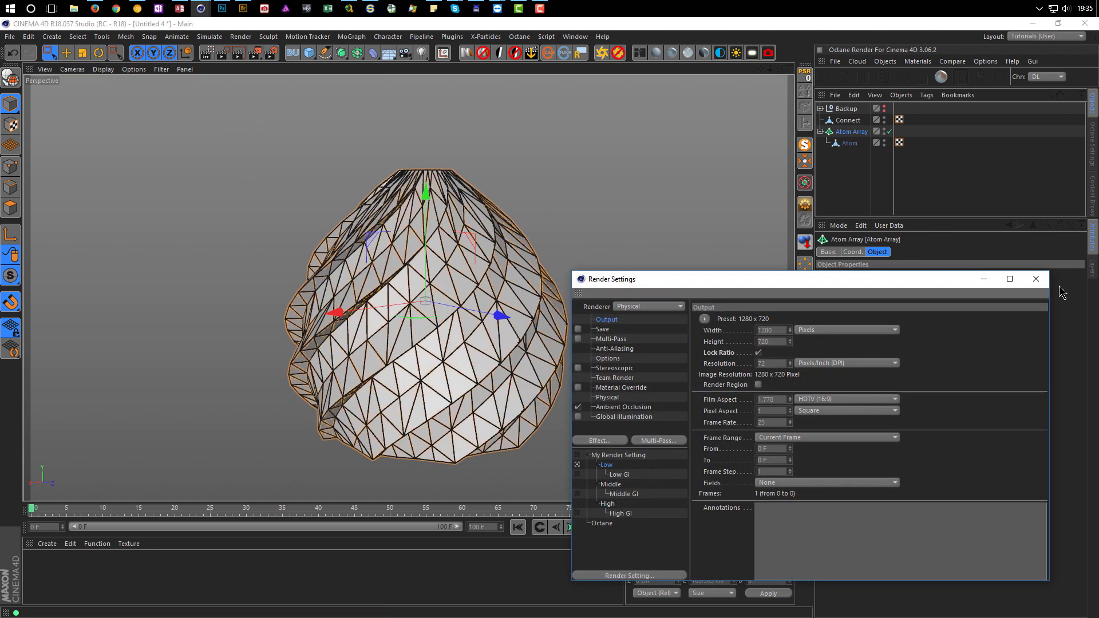
pyautogui.click(1037, 280)
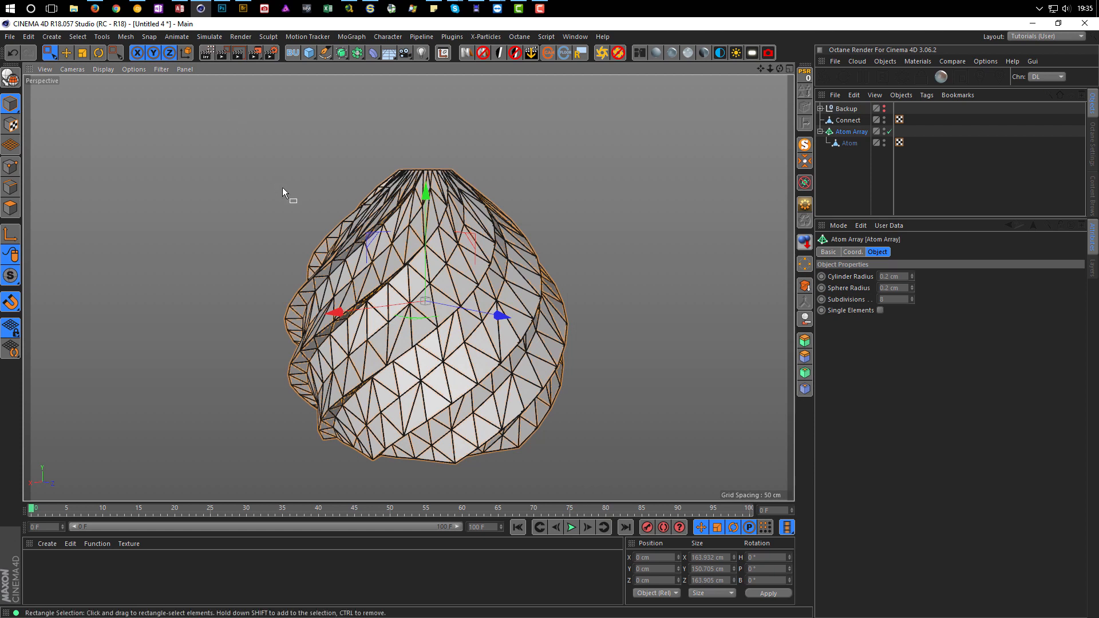
pyautogui.click(207, 53)
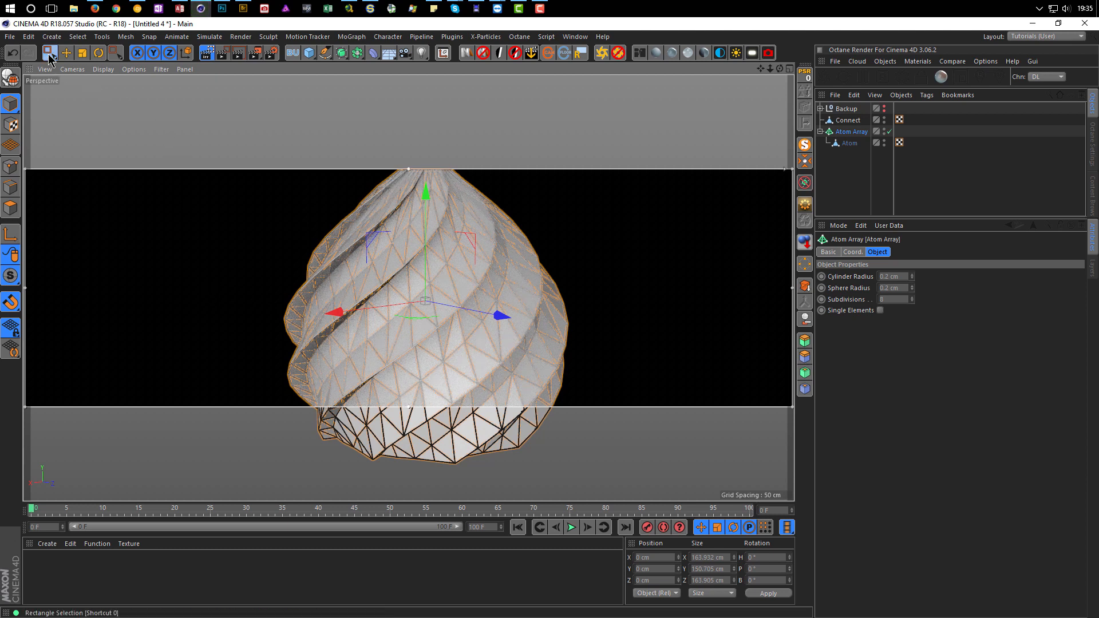
# - Compare the dome's top with the glass building reference photo in the Picture Viewer
pyautogui.keyDown('alt'); pyautogui.moveTo(470, 303); pyautogui.dragTo(352, 284); pyautogui.keyUp('alt')
pyautogui.keyDown('alt'); pyautogui.moveTo(455, 302); pyautogui.dragTo(351, 322); pyautogui.keyUp('alt')
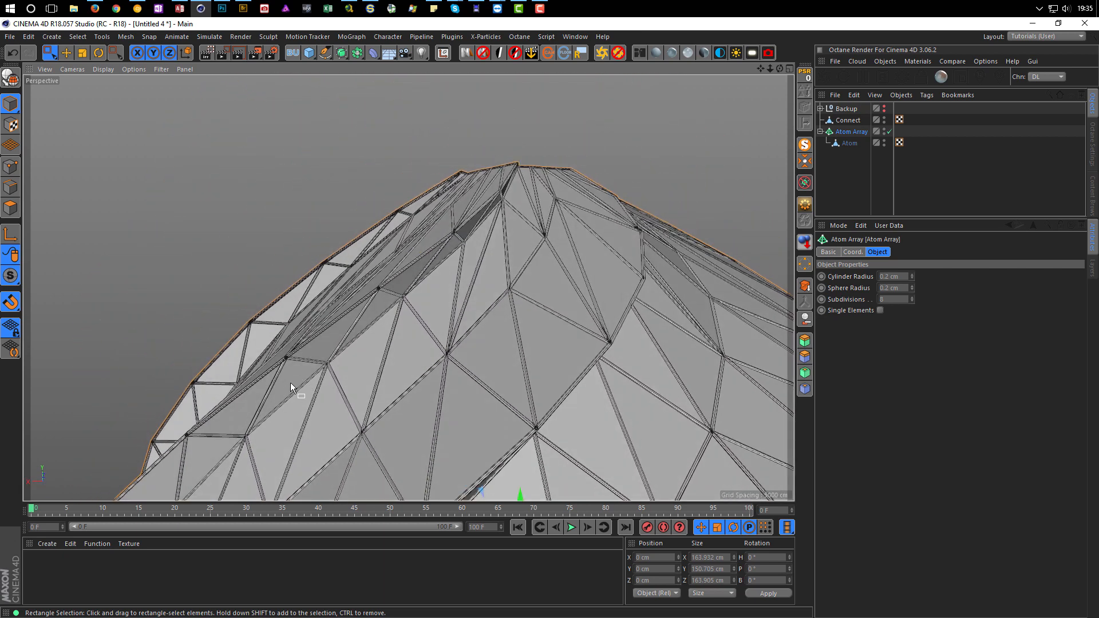
pyautogui.hotkey('shift', 'F6')
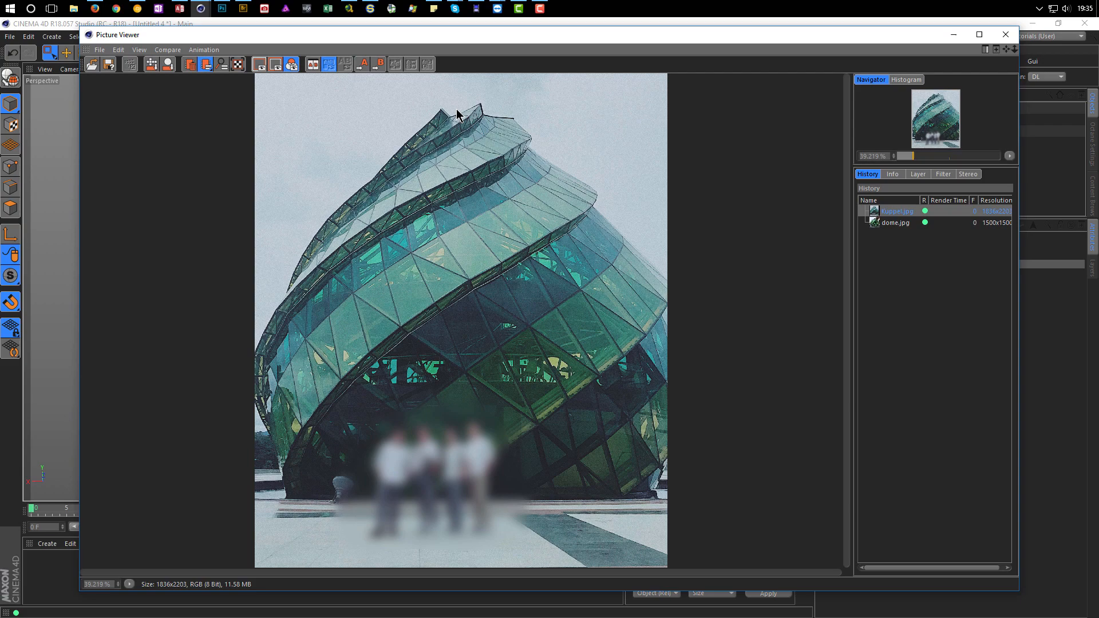
pyautogui.click(1006, 34)
# - Examine the dome's top, strut framework and overall shape from several angles and distances
pyautogui.keyDown('alt'); pyautogui.moveTo(743, 206); pyautogui.dragTo(536, 255); pyautogui.keyUp('alt')
pyautogui.scroll(-8, 544, 255)
pyautogui.keyDown('alt'); pyautogui.moveTo(554, 256); pyautogui.dragTo(352, 258, button='middle'); pyautogui.keyUp('alt')
pyautogui.keyDown('alt'); pyautogui.moveTo(384, 247); pyautogui.dragTo(387, 233); pyautogui.keyUp('alt')
pyautogui.scroll(10, 400, 229)
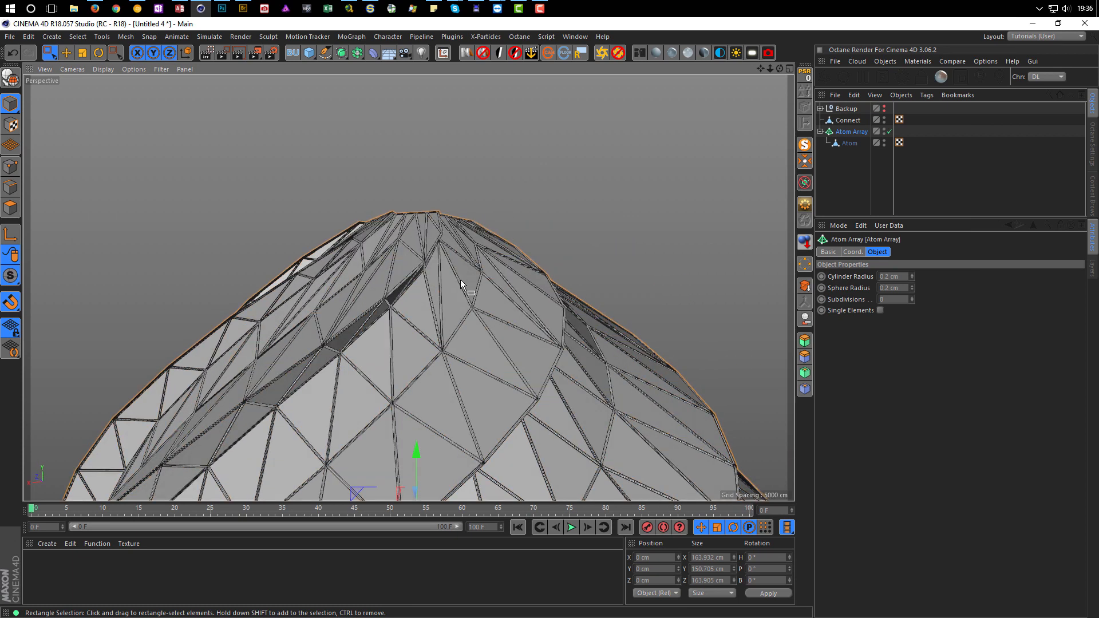
pyautogui.scroll(-6, 460, 283)
pyautogui.keyDown('alt'); pyautogui.moveTo(393, 313); pyautogui.dragTo(400, 211, button='middle'); pyautogui.keyUp('alt')
pyautogui.scroll(-3, 384, 229)
pyautogui.keyDown('alt'); pyautogui.moveTo(380, 249); pyautogui.dragTo(385, 232); pyautogui.keyUp('alt')
pyautogui.keyDown('alt'); pyautogui.moveTo(385, 232); pyautogui.dragTo(356, 279, button='middle'); pyautogui.keyUp('alt')
pyautogui.keyDown('alt'); pyautogui.moveTo(380, 263); pyautogui.dragTo(385, 237); pyautogui.keyUp('alt')
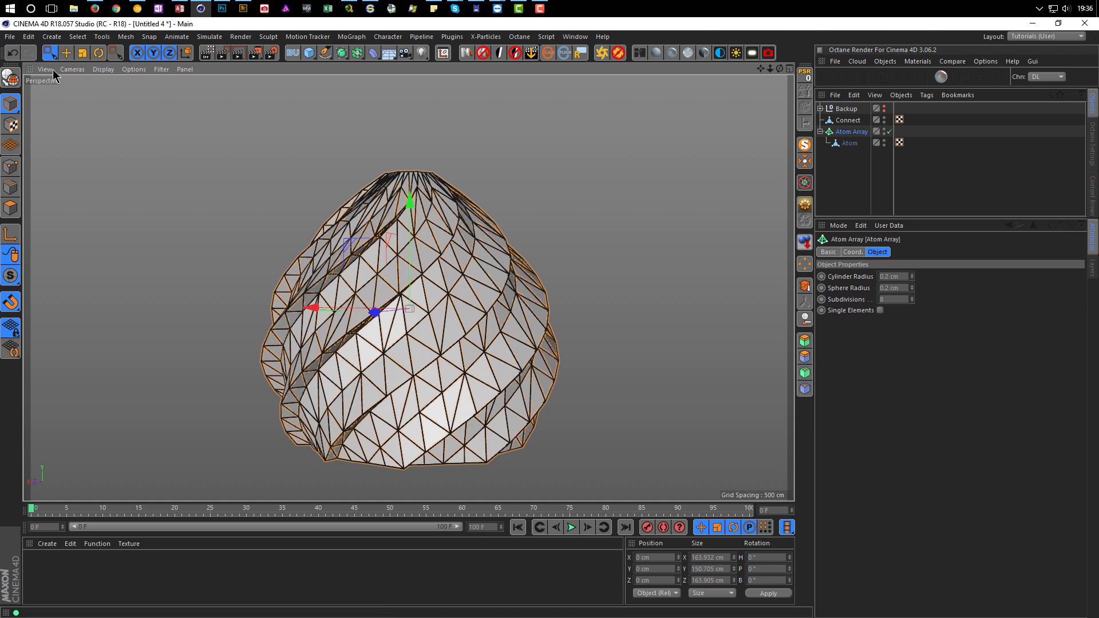
# - Save the scene on the desktop as dome.c4d, replacing the existing file
pyautogui.moveTo(50, 52); pyautogui.dragTo(105, 89)
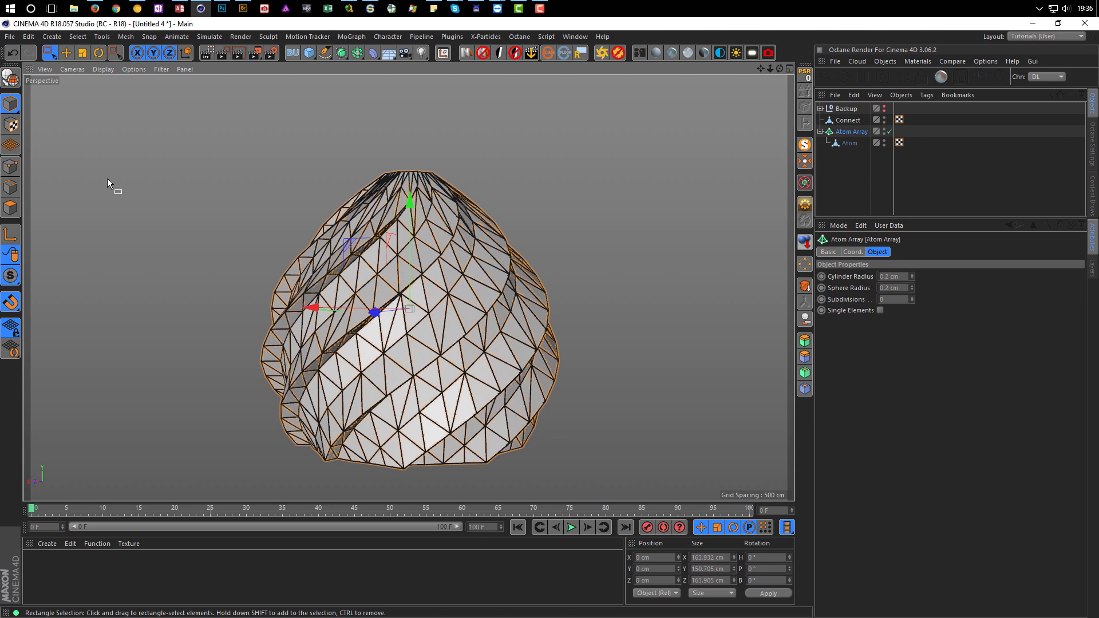
pyautogui.hotkey('ctrl', 's')
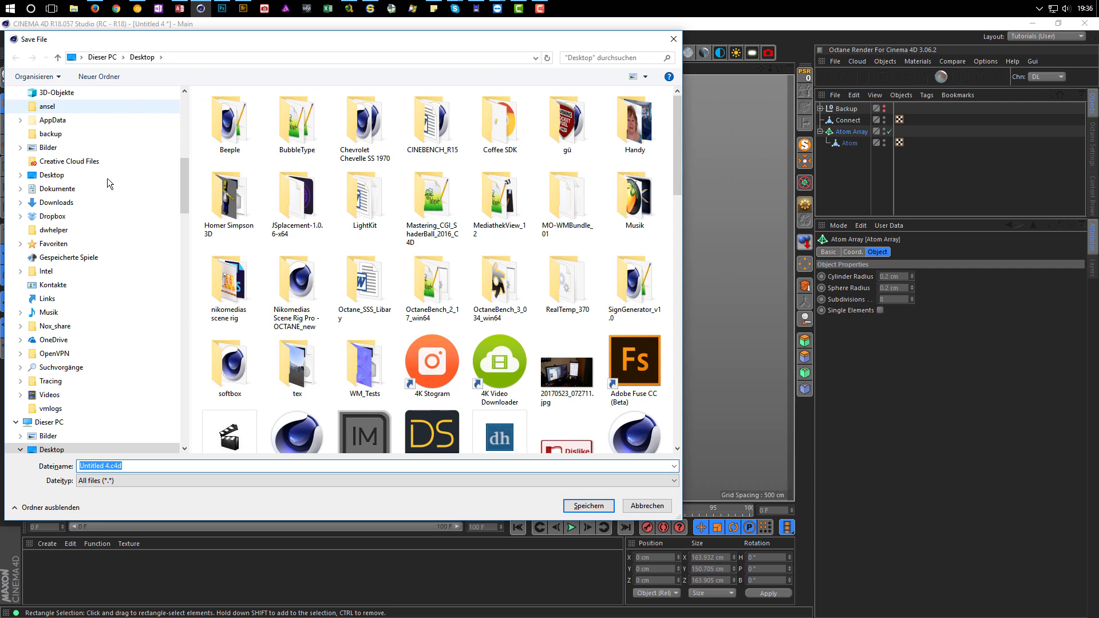
pyautogui.write('dome')
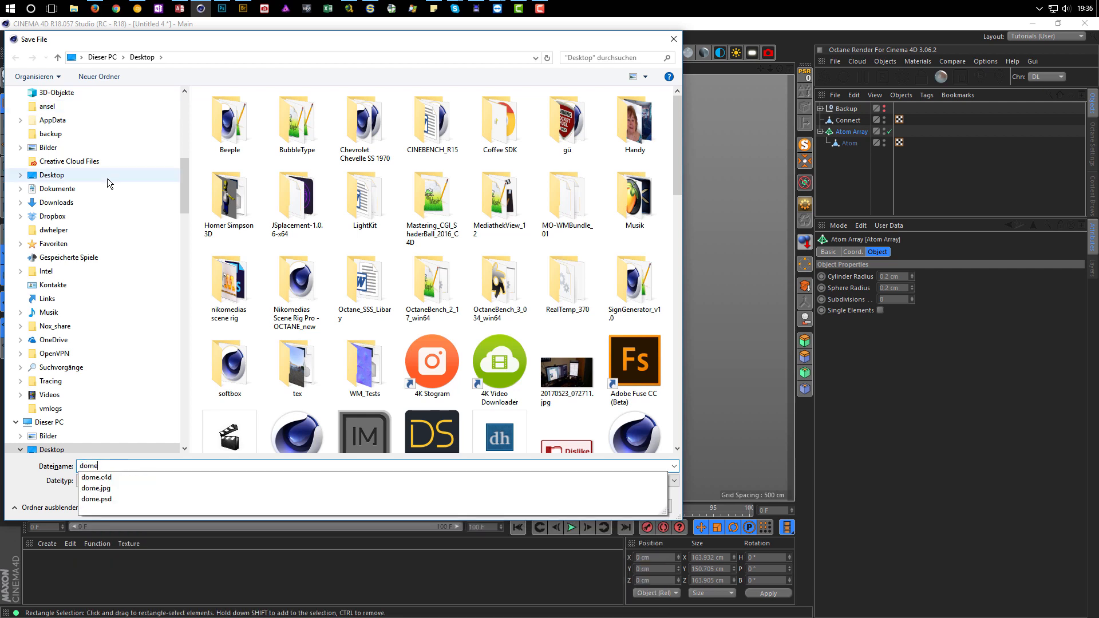
pyautogui.press('Down')
pyautogui.press('Return')
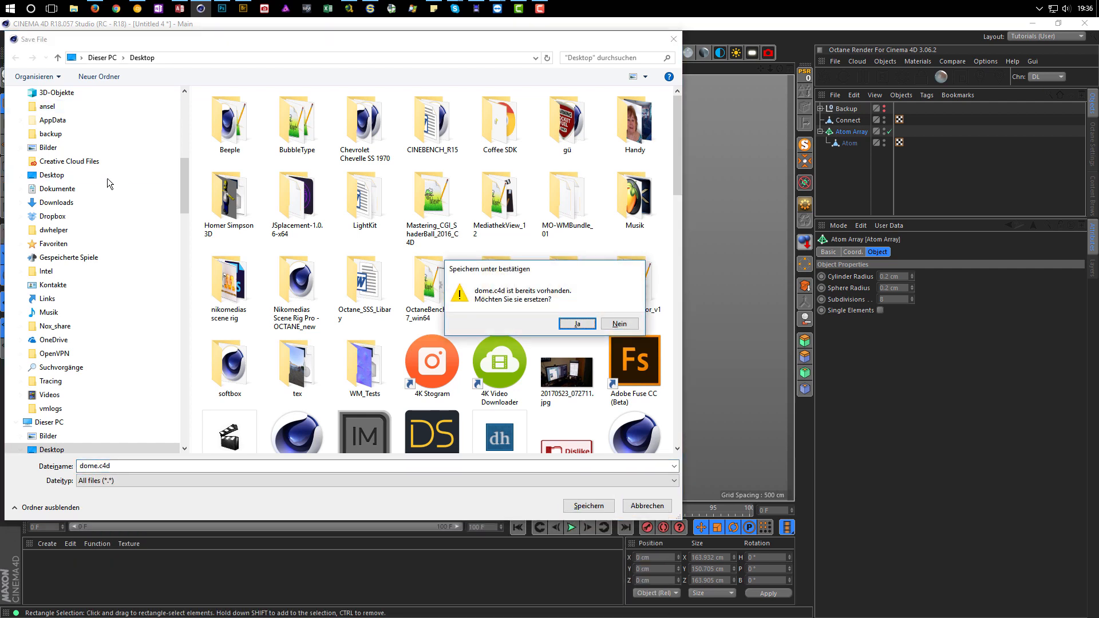
pyautogui.press('Return')
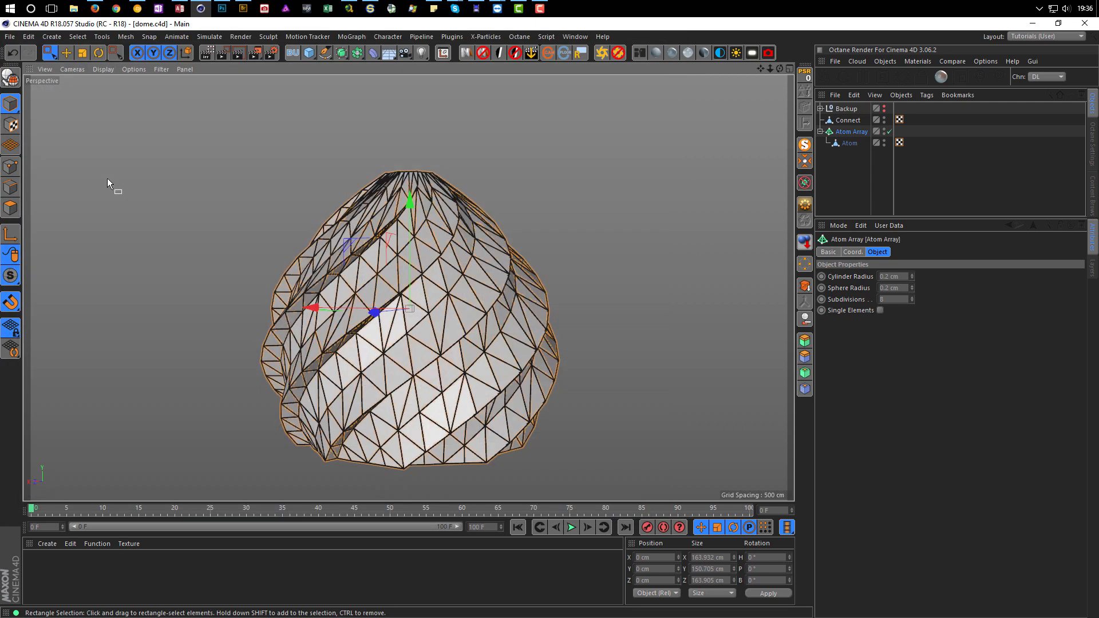
# - Set the Low render setting's output size to 1000 x 1000 pixels and frame the dome within the square render area
pyautogui.keyDown('alt'); pyautogui.moveTo(348, 263); pyautogui.dragTo(332, 231, button='middle'); pyautogui.keyUp('alt')
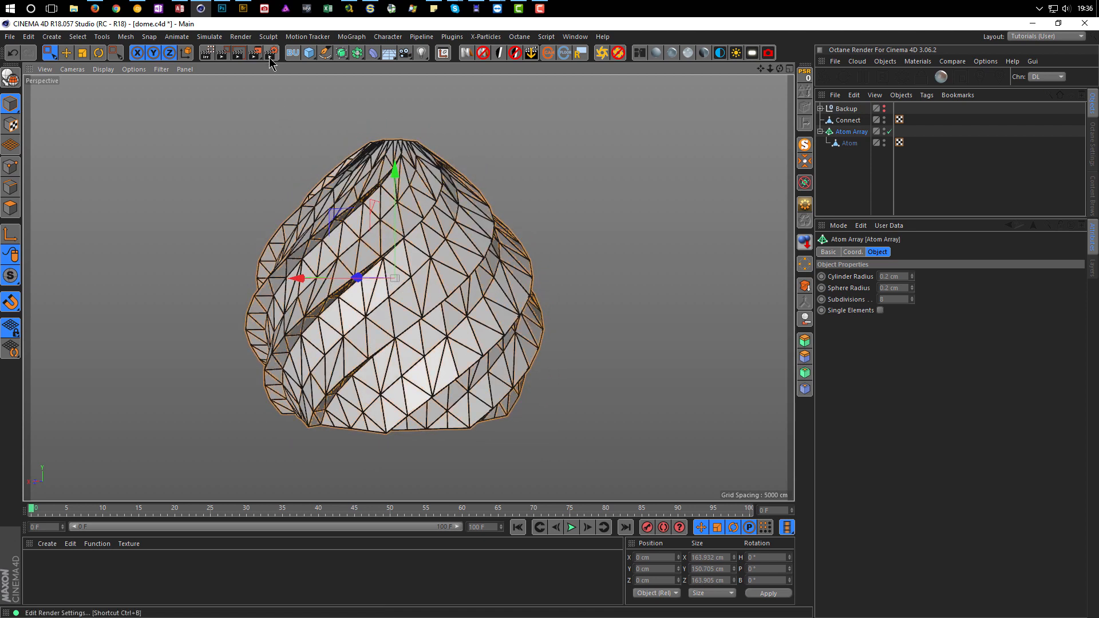
pyautogui.click(273, 54)
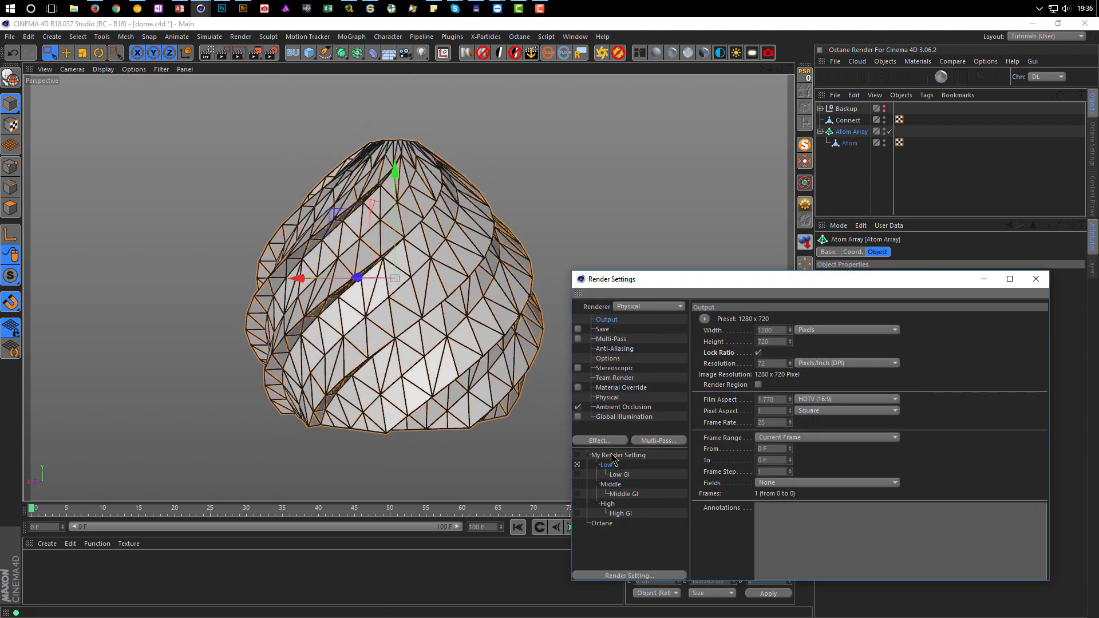
pyautogui.click(759, 353)
pyautogui.click(771, 330)
pyautogui.press('Return')
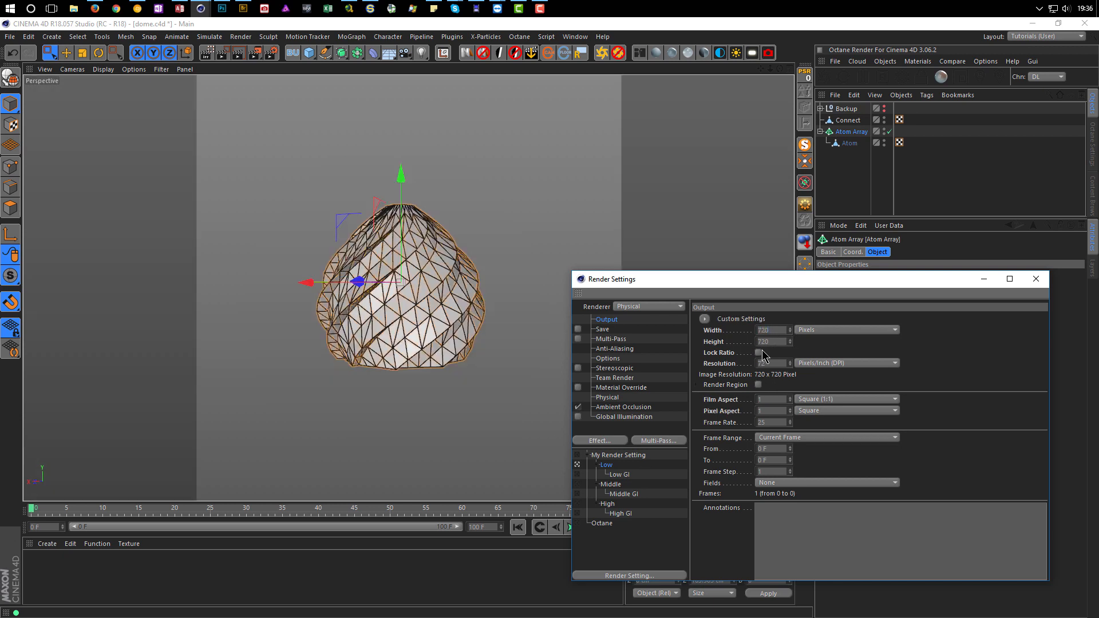
pyautogui.moveTo(779, 335); pyautogui.dragTo(754, 338)
pyautogui.write('1000')
pyautogui.press('Tab')
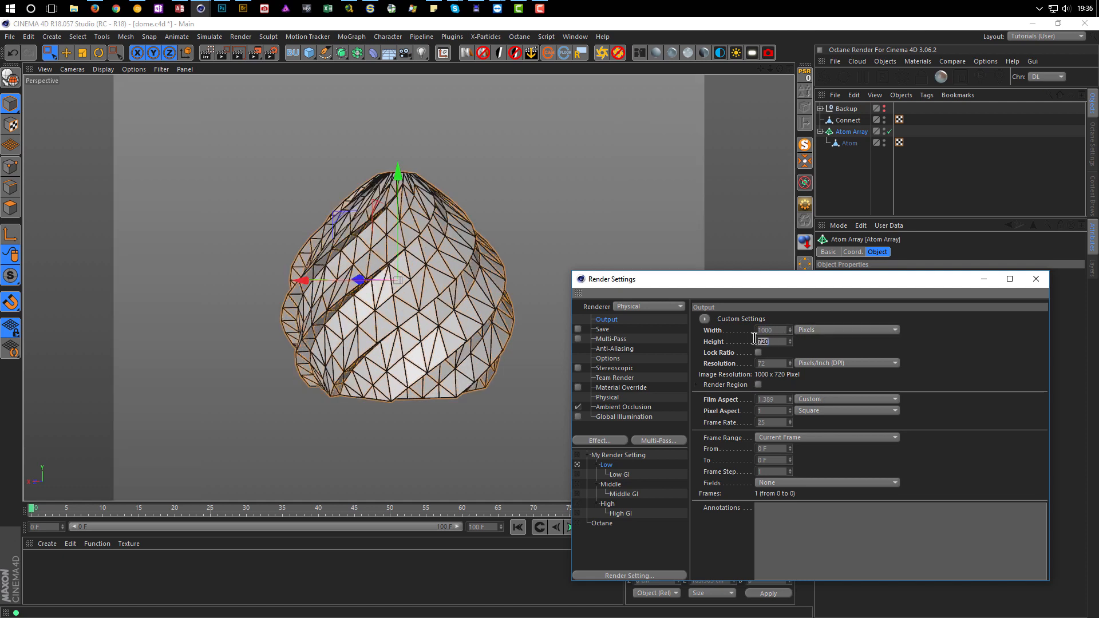
pyautogui.write('1000')
pyautogui.press('Return')
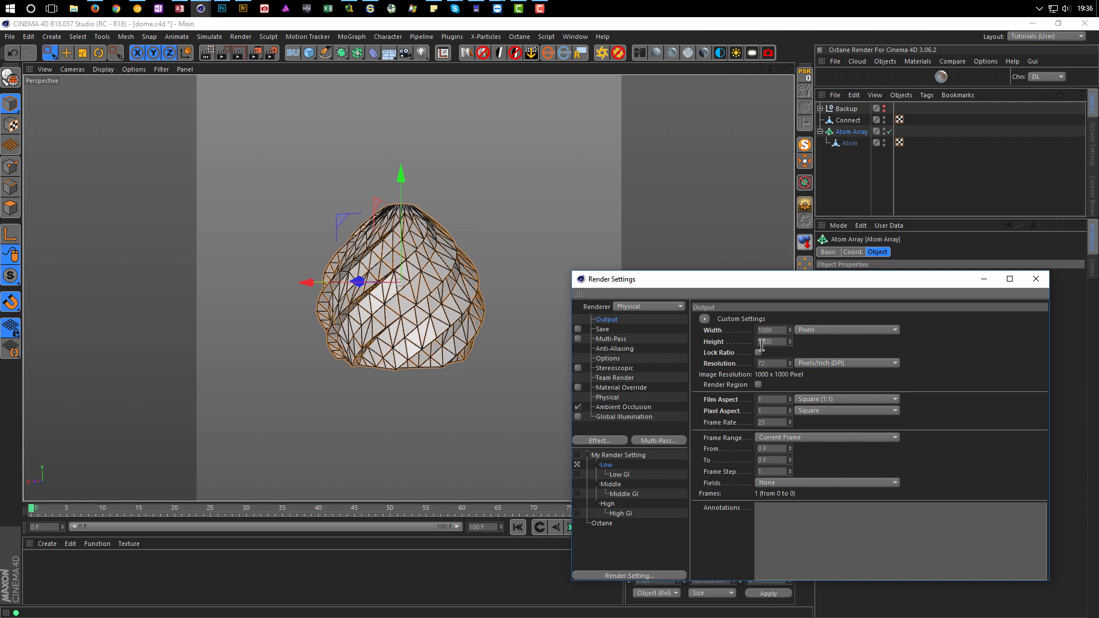
pyautogui.keyDown('alt'); pyautogui.moveTo(394, 290); pyautogui.dragTo(442, 280, button='right'); pyautogui.keyUp('alt')
pyautogui.keyDown('alt'); pyautogui.moveTo(444, 276); pyautogui.dragTo(424, 262); pyautogui.keyUp('alt')
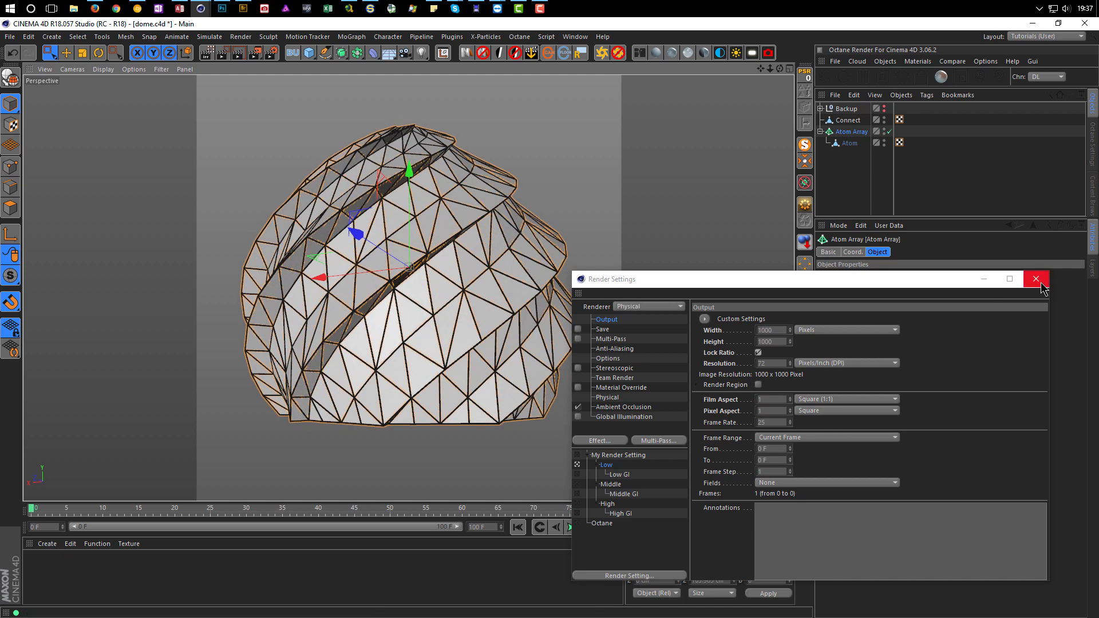
# - Set the Low GI render setting's output size to 1000 x 1000 pixels
pyautogui.click(622, 475)
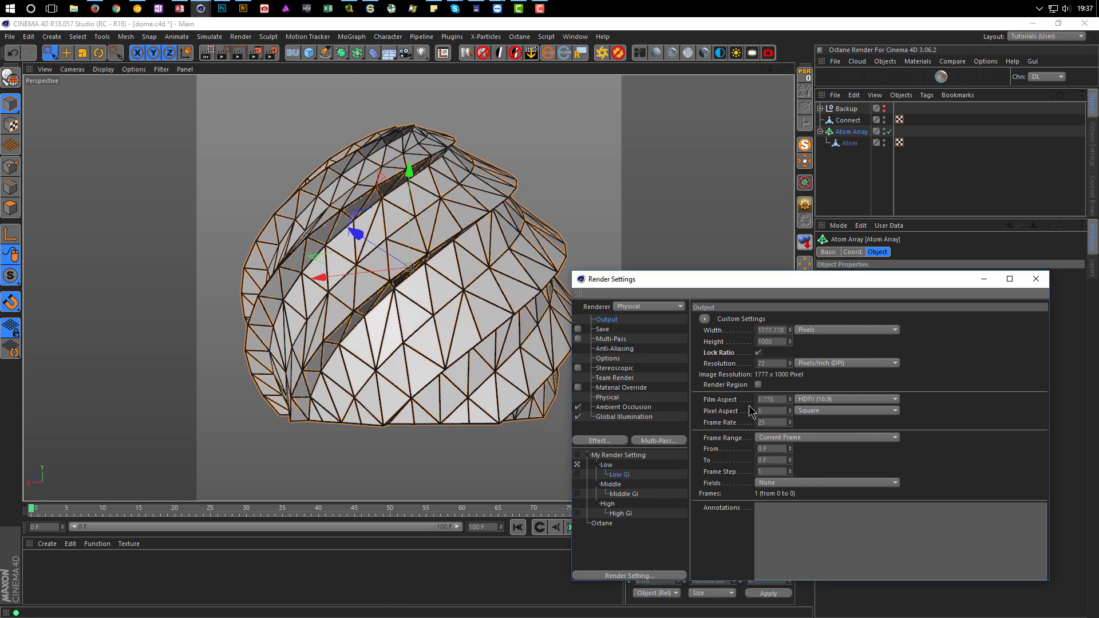
pyautogui.click(773, 331)
pyautogui.write('1000')
pyautogui.press('Return')
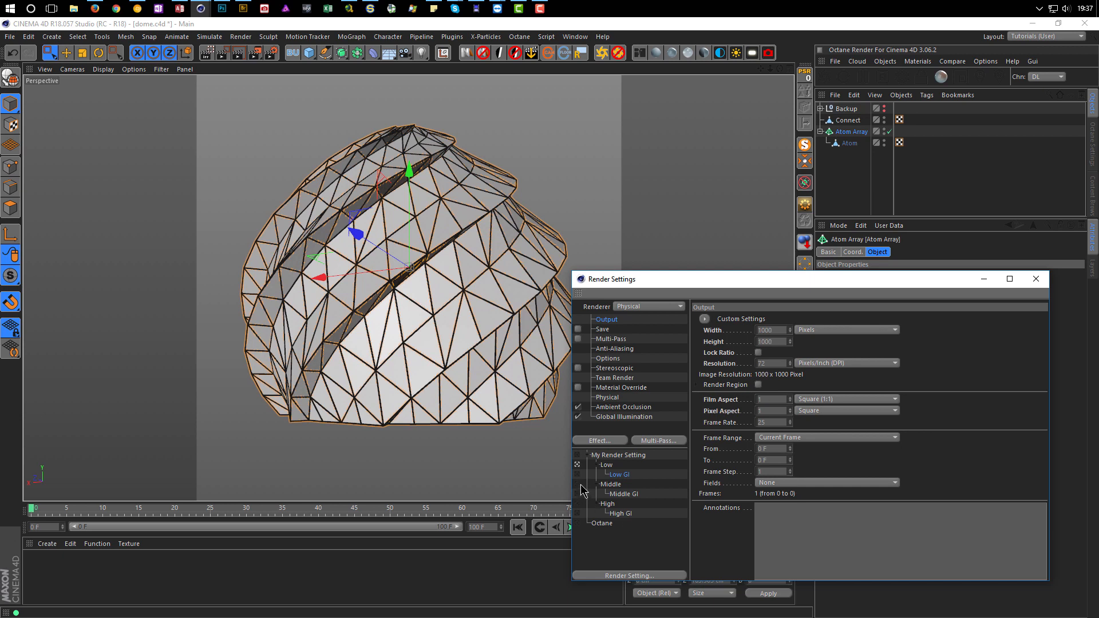
# - Set the Middle GI render setting's output width to 1000 pixels with the ratio unlocked
pyautogui.click(623, 494)
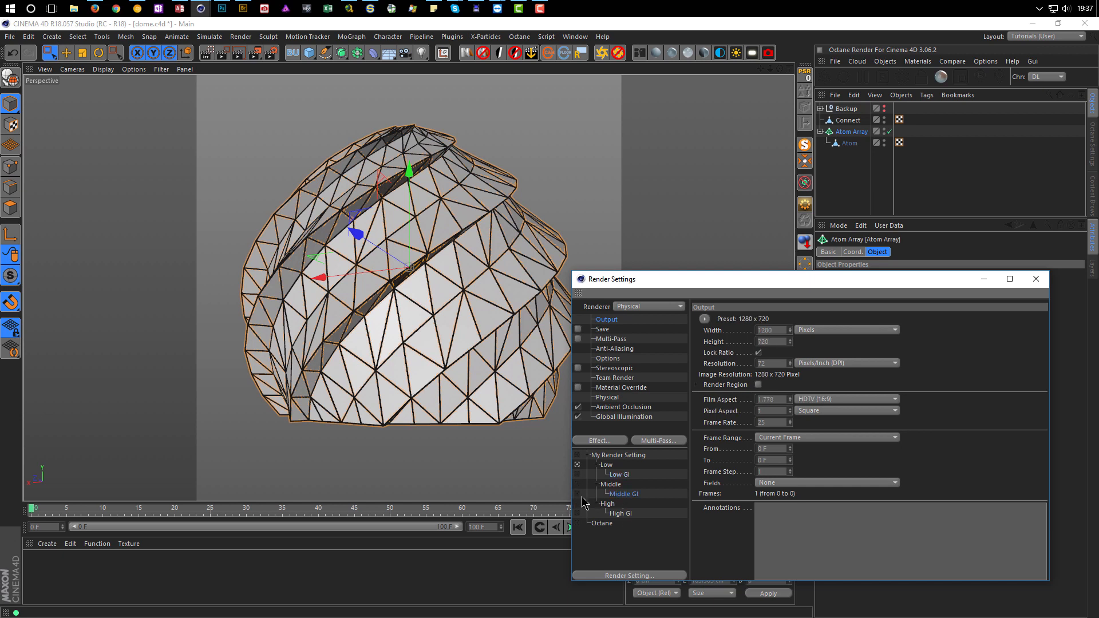
pyautogui.click(578, 494)
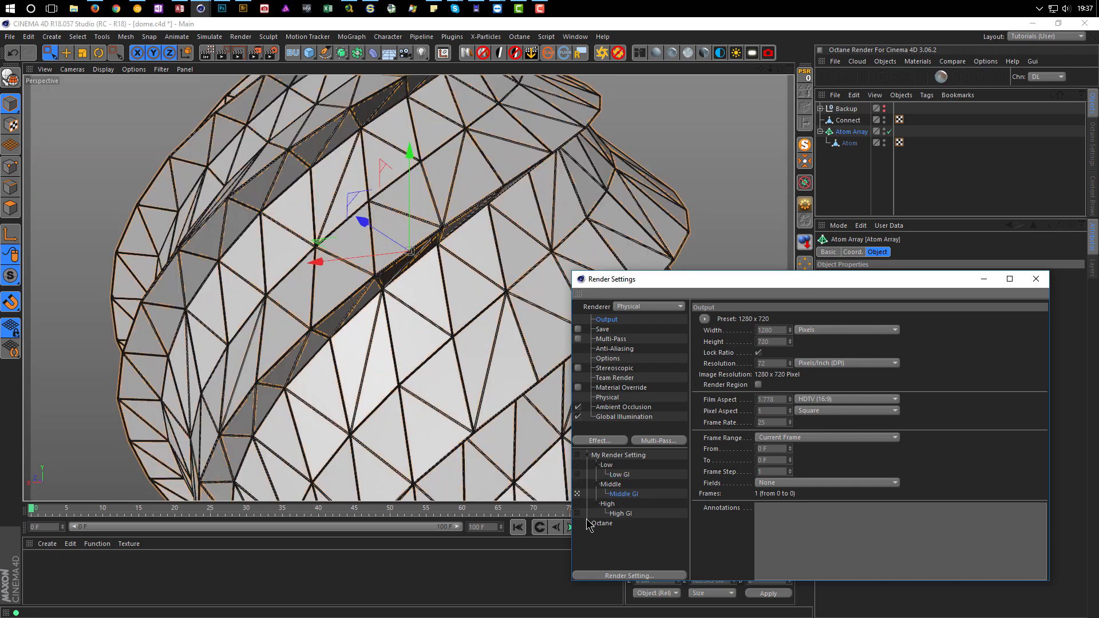
pyautogui.click(578, 475)
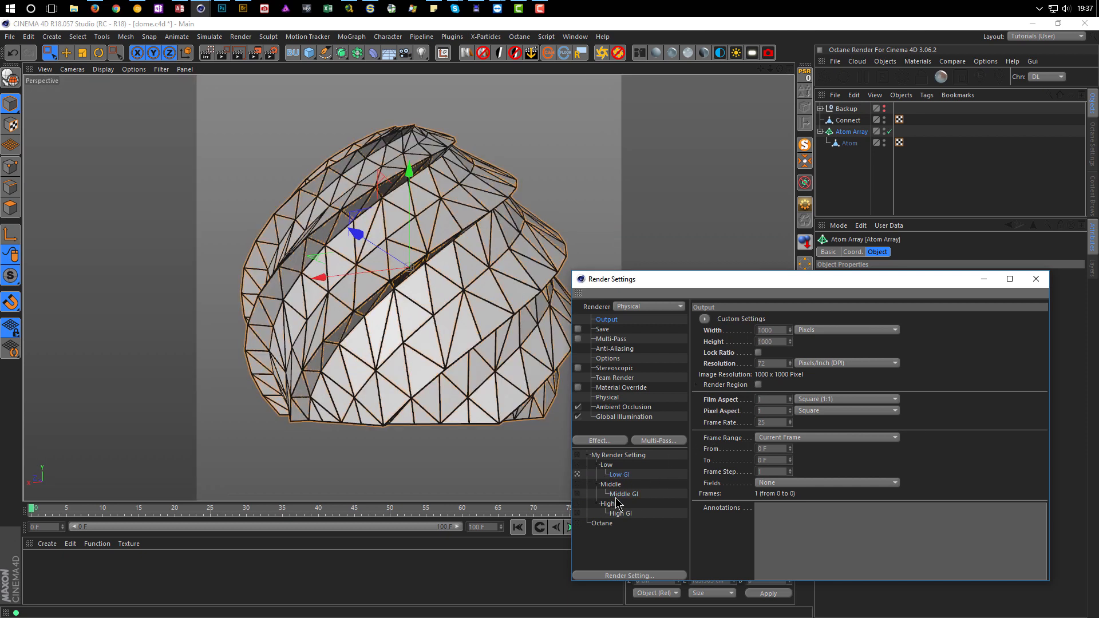
pyautogui.click(758, 353)
pyautogui.click(770, 332)
pyautogui.write('1000')
pyautogui.press('Tab')
pyautogui.click(759, 352)
# - Activate the High GI render setting and set its output size to 1000 x 1000 pixels with the ratio unlocked
pyautogui.click(585, 514)
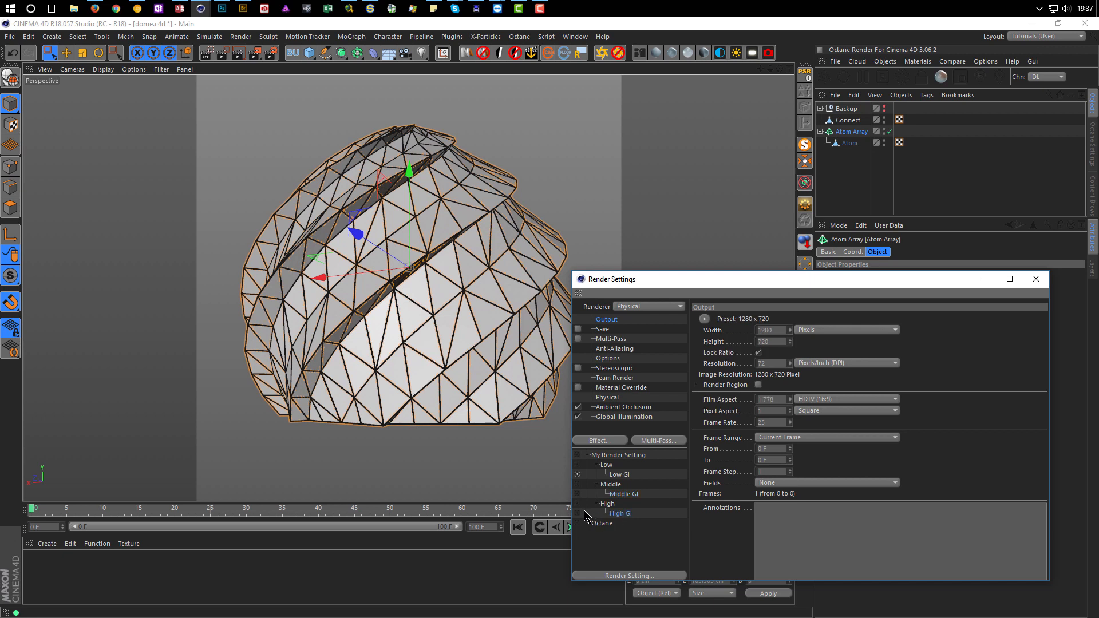
pyautogui.click(579, 514)
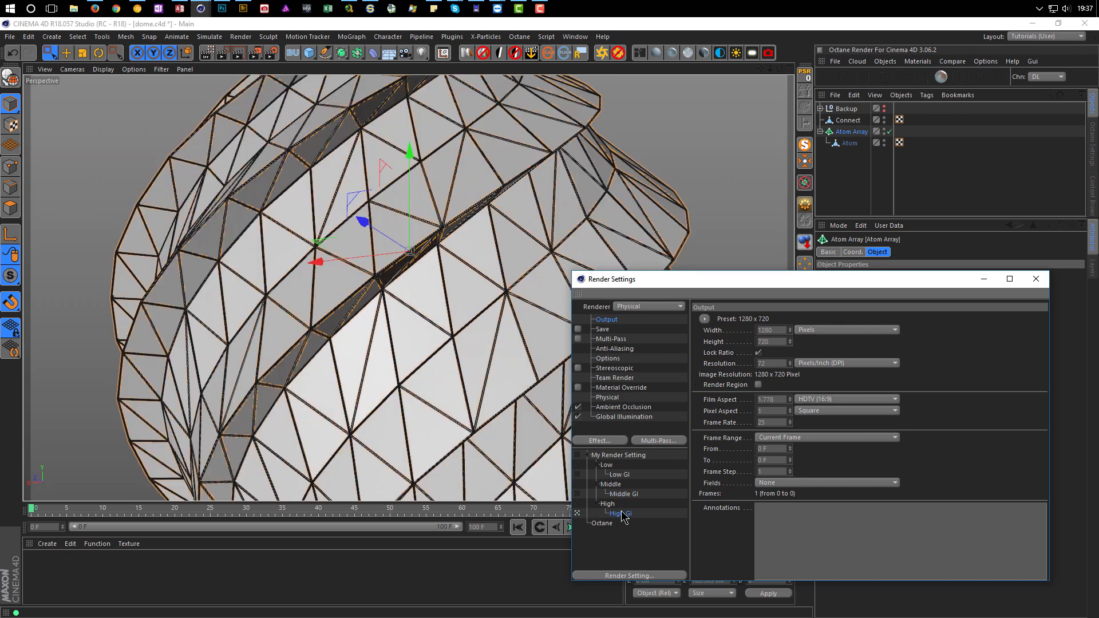
pyautogui.click(760, 353)
pyautogui.click(772, 330)
pyautogui.write('1000')
pyautogui.press('Tab')
pyautogui.write('1000')
pyautogui.press('Return')
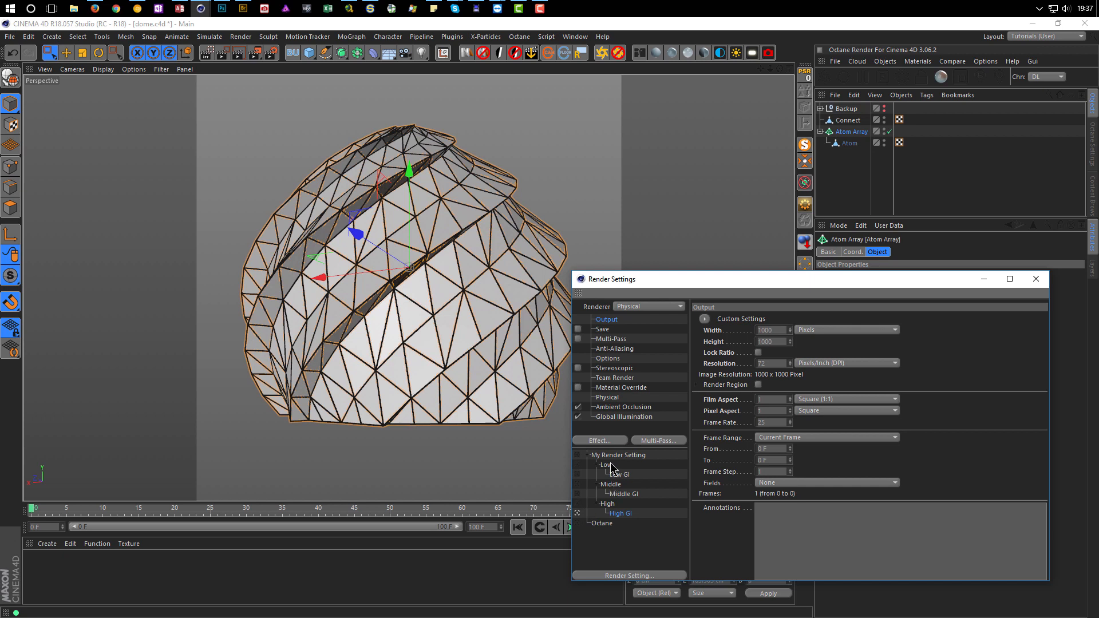
# - Make Low the active render setting, close the render settings and view the dome from slightly lower
pyautogui.click(578, 464)
pyautogui.click(1036, 279)
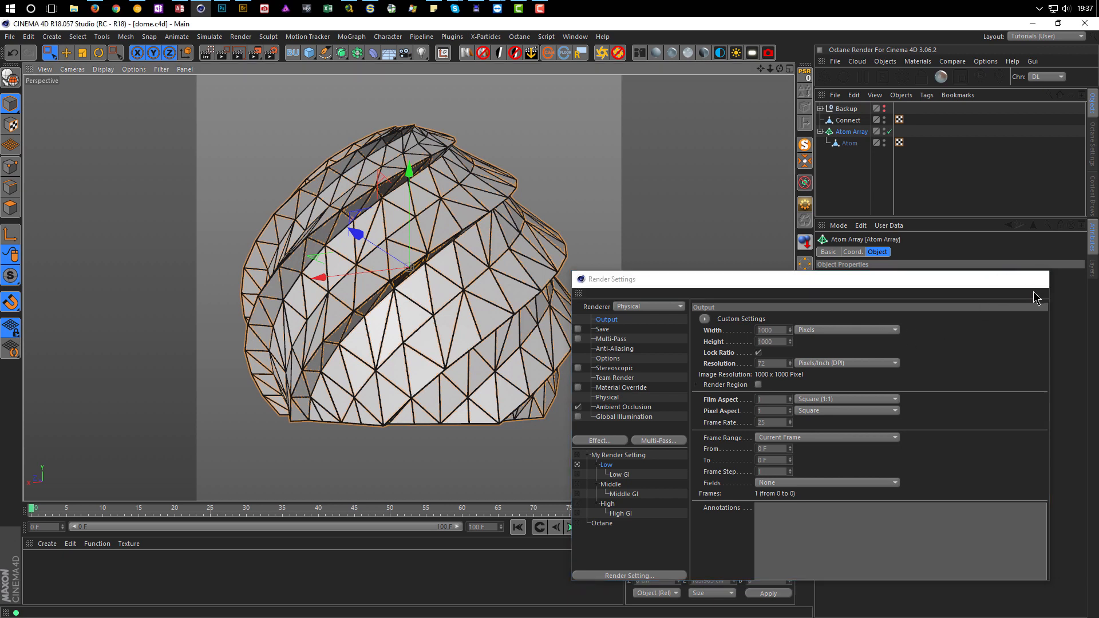
pyautogui.keyDown('alt'); pyautogui.moveTo(437, 350); pyautogui.dragTo(427, 378); pyautogui.keyUp('alt')
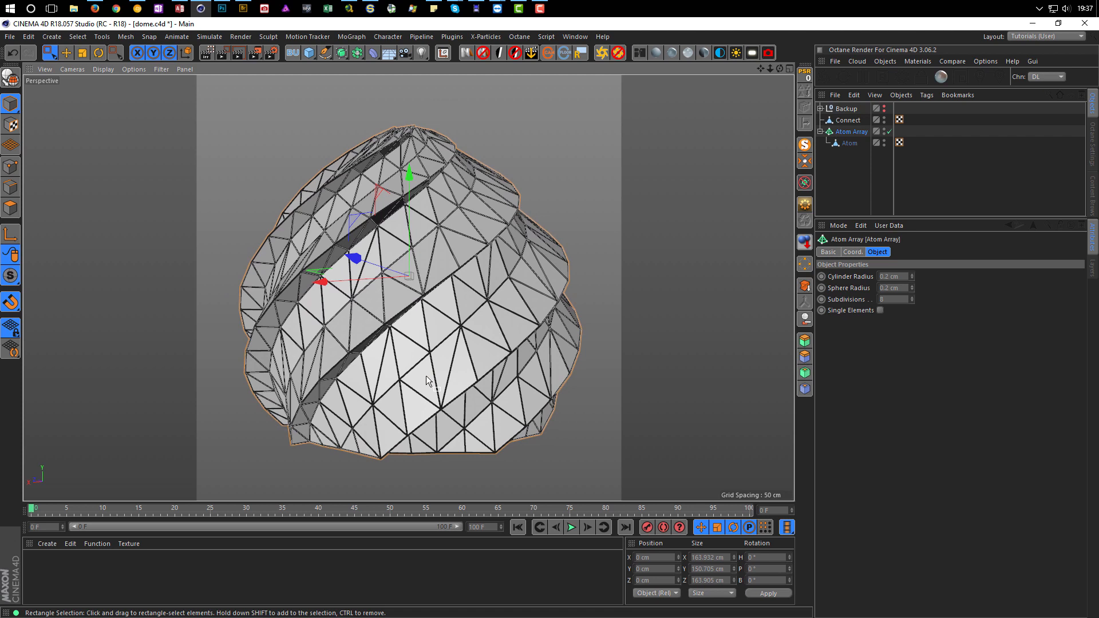
# - Create a new material and enable its Transparency and Reflectance channels
pyautogui.doubleClick(271, 580)
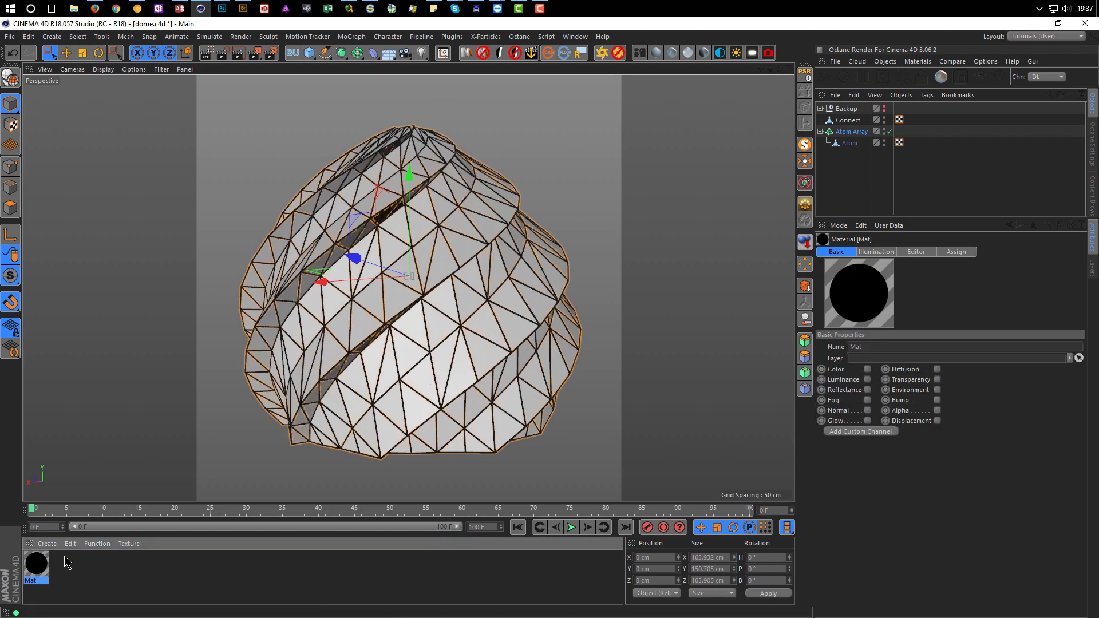
pyautogui.doubleClick(37, 566)
pyautogui.moveTo(454, 83); pyautogui.dragTo(814, 97)
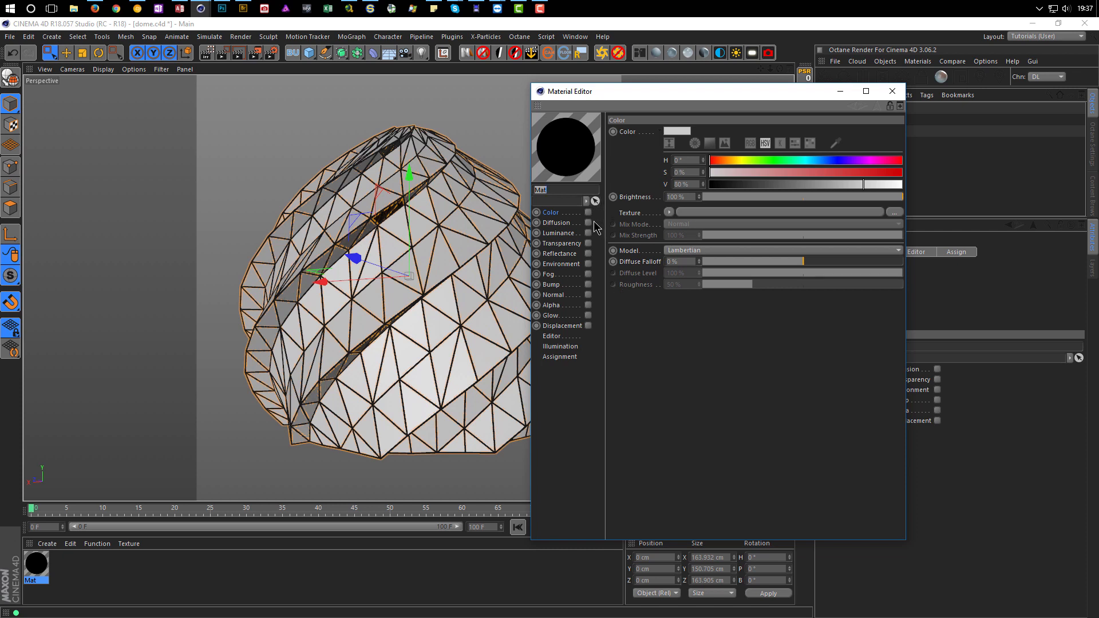
pyautogui.click(589, 244)
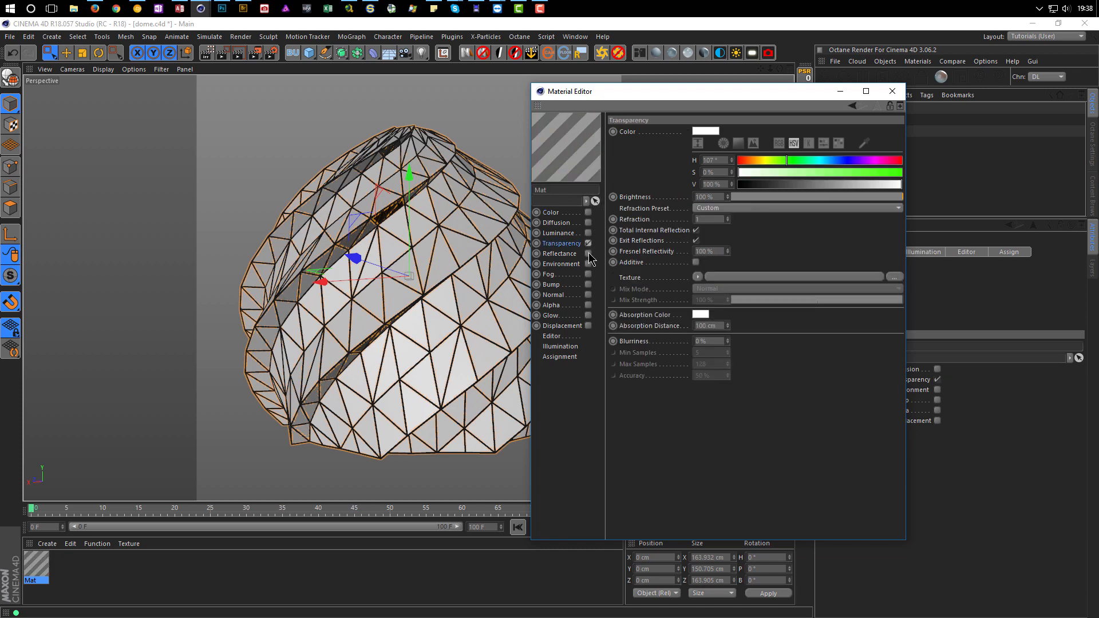
pyautogui.click(593, 253)
pyautogui.click(562, 243)
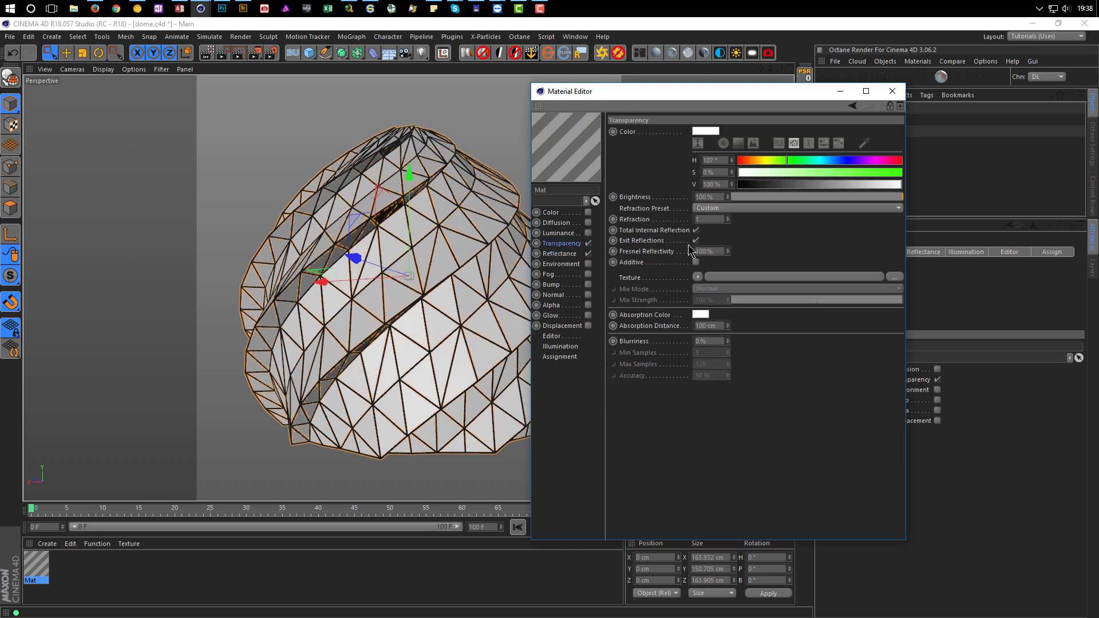
# - Set the material's transparency refraction to 1.517 and disable Exit Reflections
pyautogui.doubleClick(711, 221)
pyautogui.write('1,517')
pyautogui.press('Return')
pyautogui.click(697, 241)
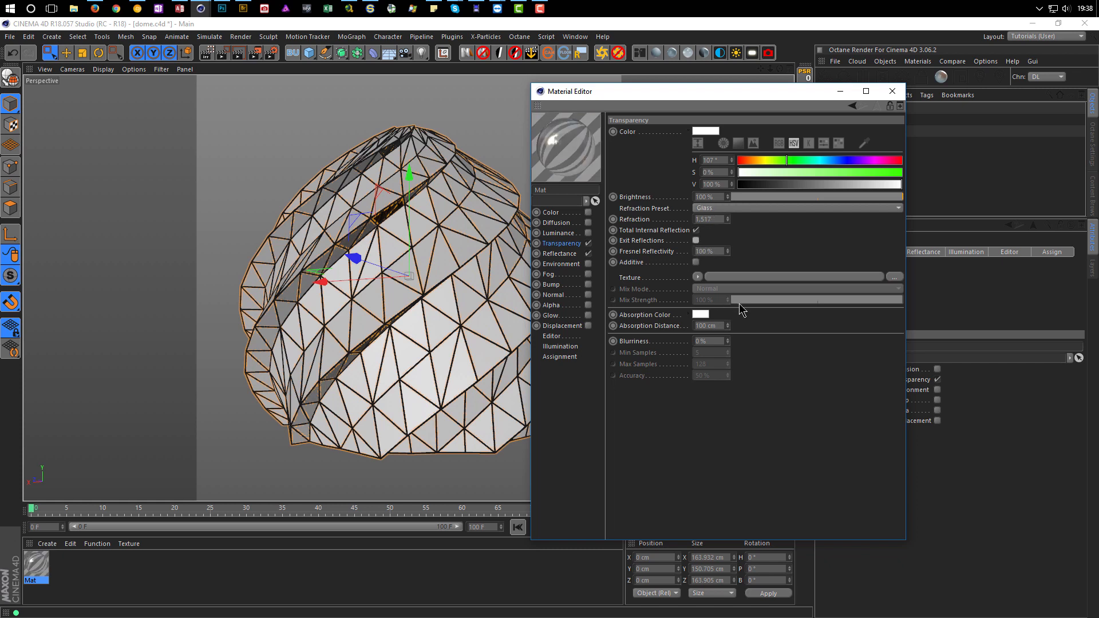
pyautogui.click(695, 238)
# - Give the material's transparency a dark green absorption color, a 5 cm absorption distance and 5 % blurriness
pyautogui.click(702, 315)
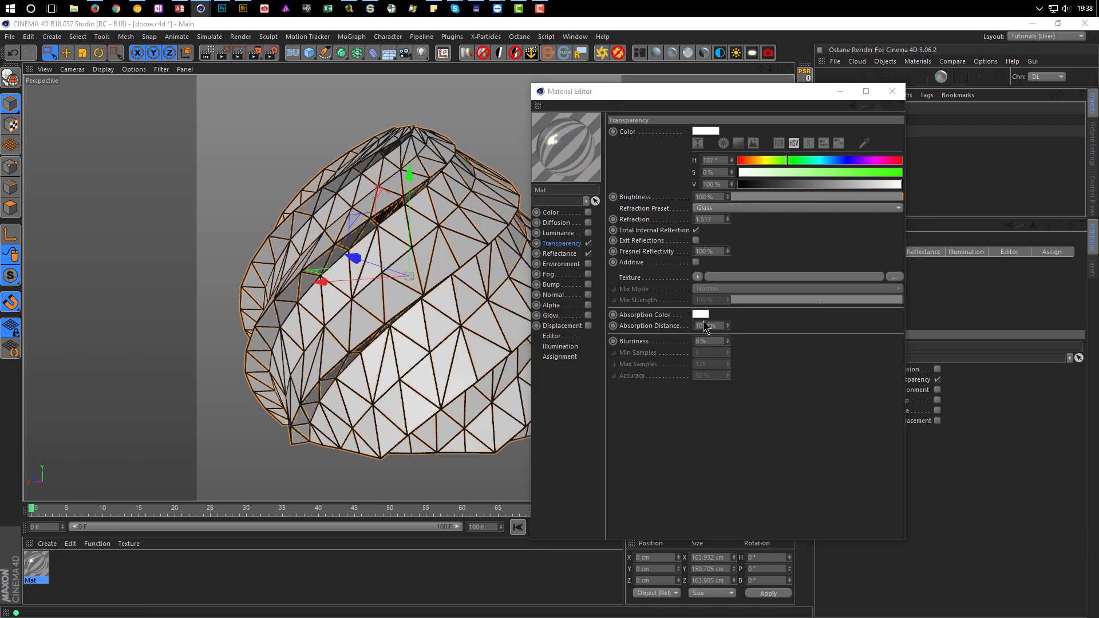
pyautogui.moveTo(771, 329); pyautogui.dragTo(811, 328)
pyautogui.moveTo(699, 330)
pyautogui.mouseDown()
pyautogui.moveTo(674, 337)
pyautogui.moveTo(828, 339)
pyautogui.moveTo(687, 339)
pyautogui.mouseUp()
pyautogui.click(683, 356)
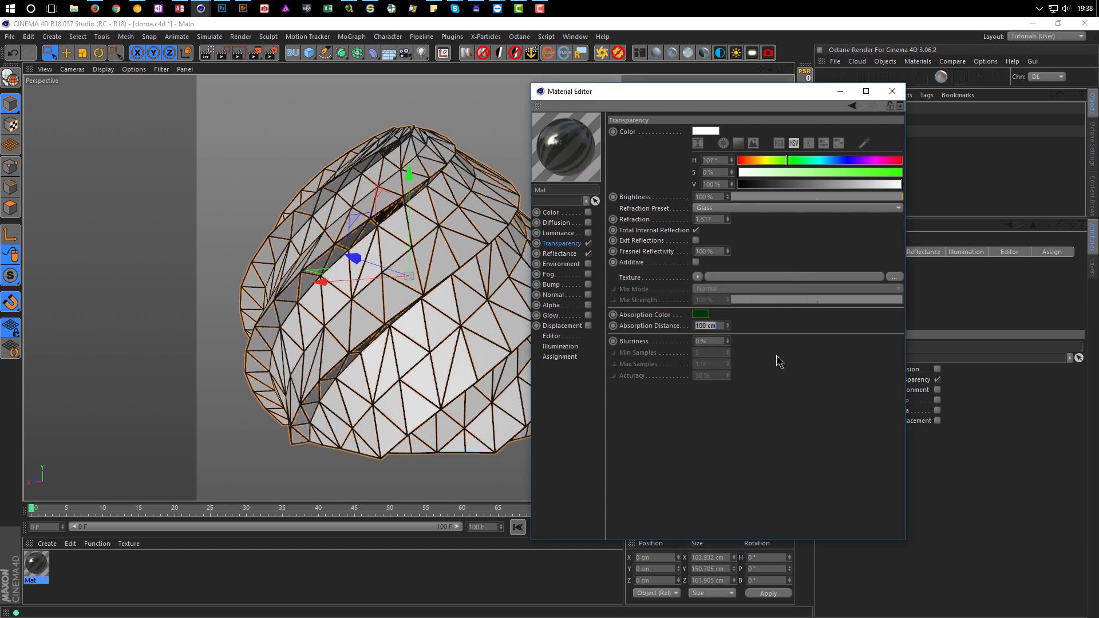
pyautogui.write('5')
pyautogui.press('Return')
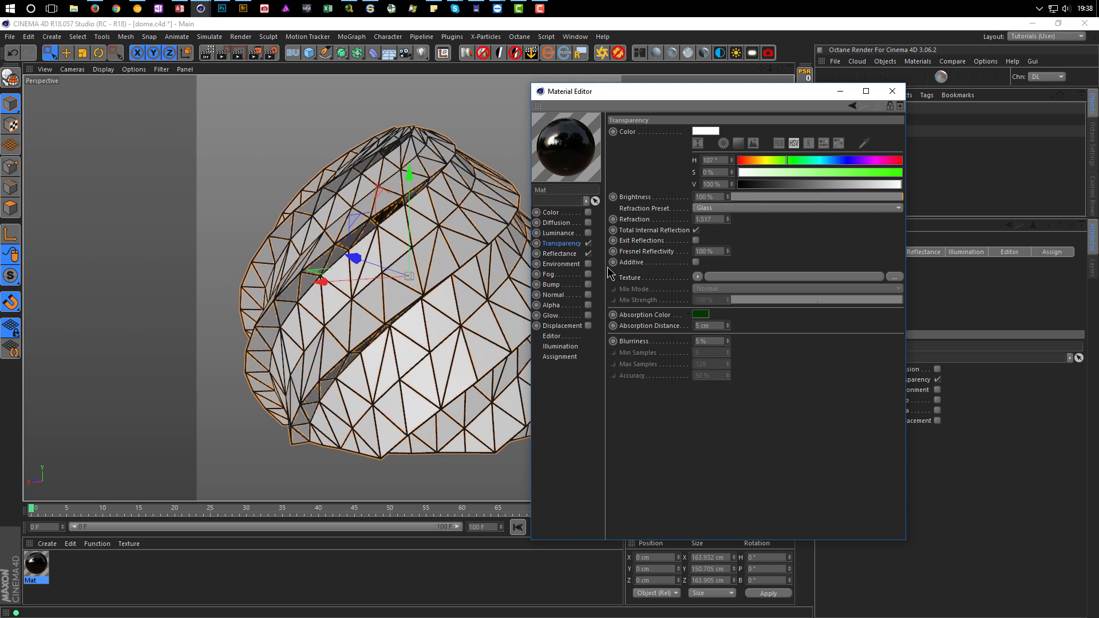
pyautogui.click(564, 254)
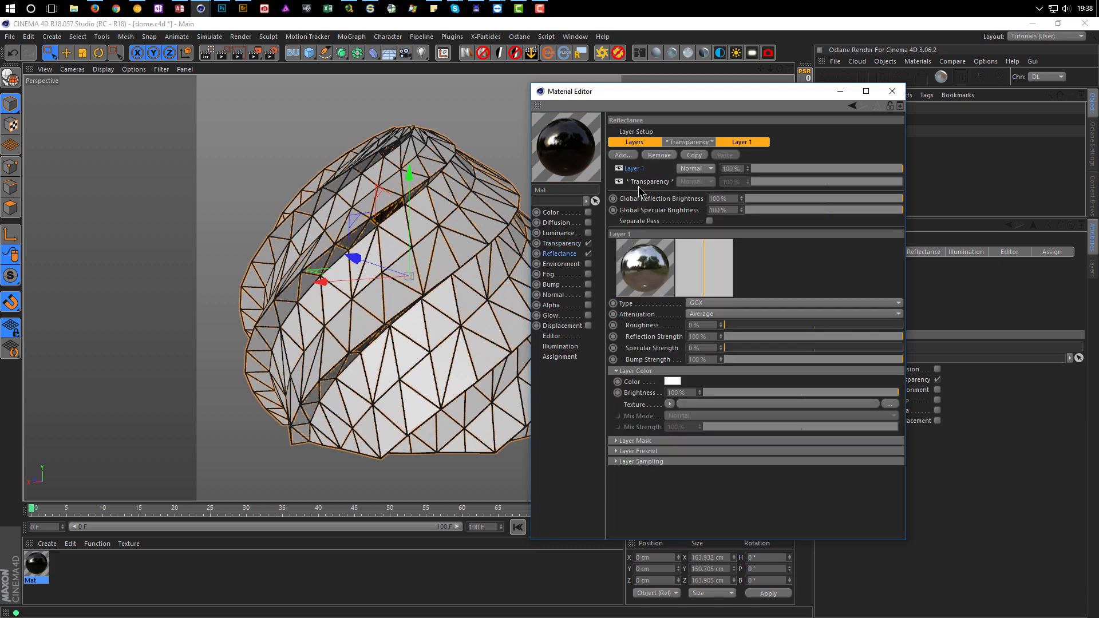
pyautogui.click(685, 452)
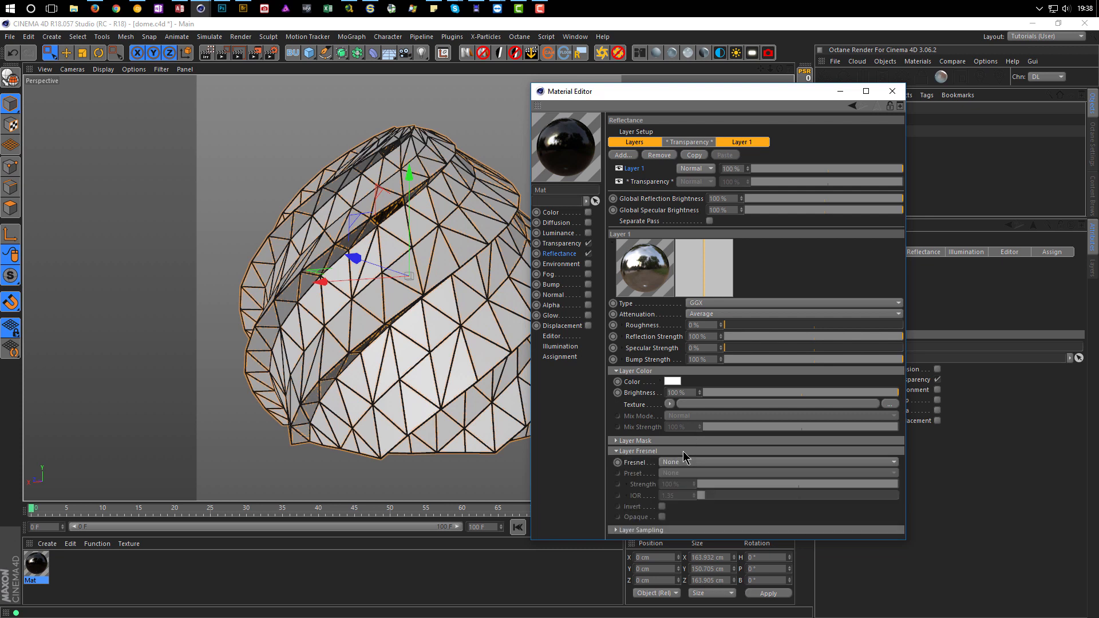
pyautogui.click(683, 451)
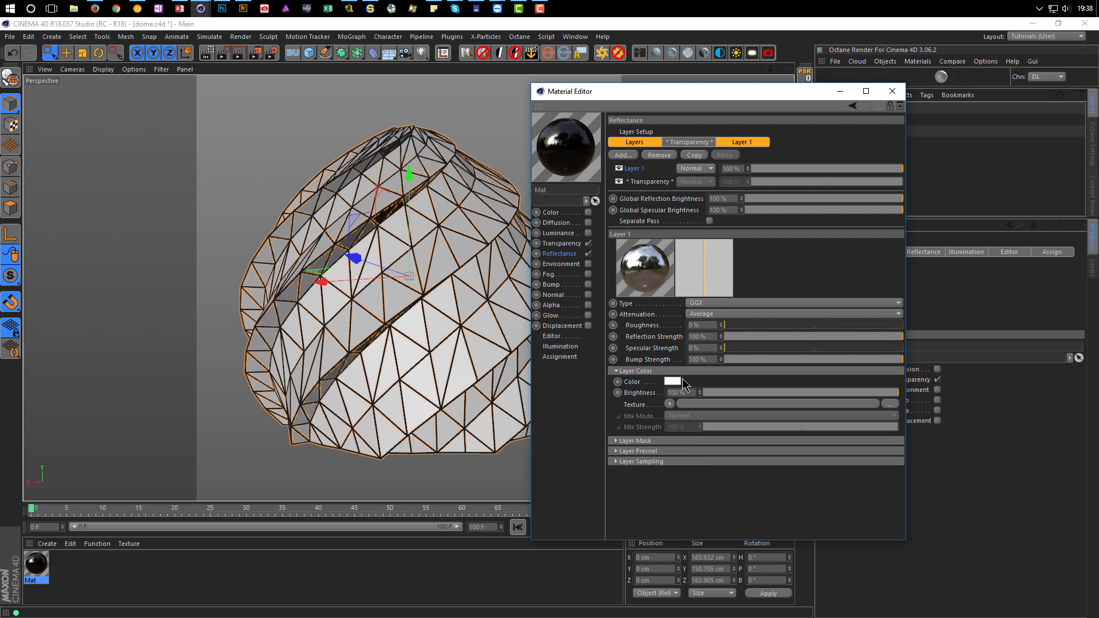
pyautogui.click(895, 91)
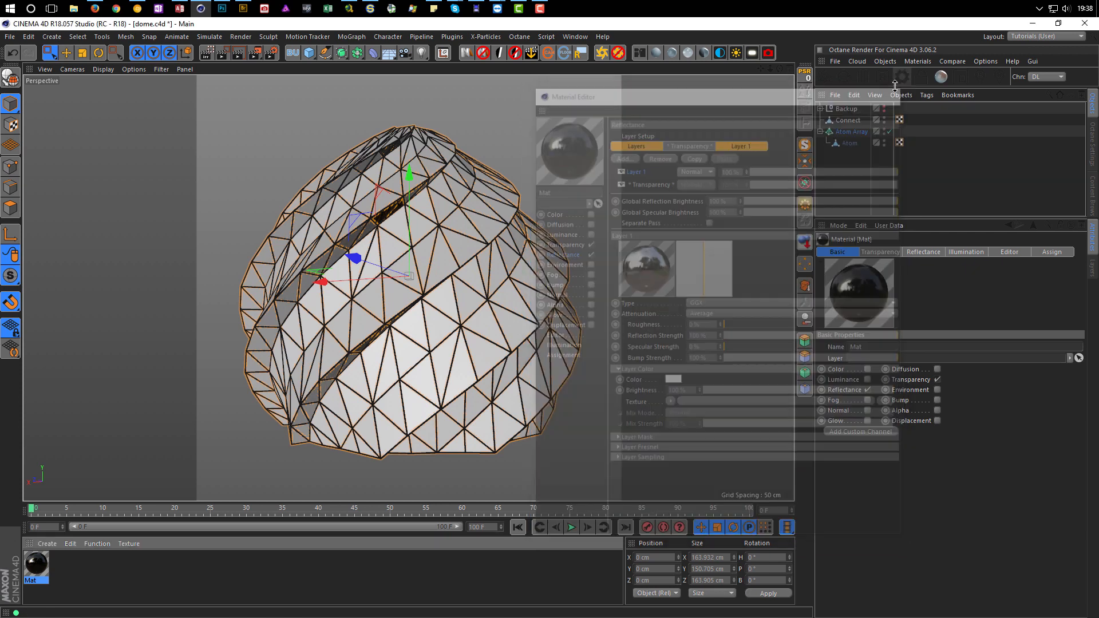
# - Rename the new material to Glass
pyautogui.doubleClick(32, 564)
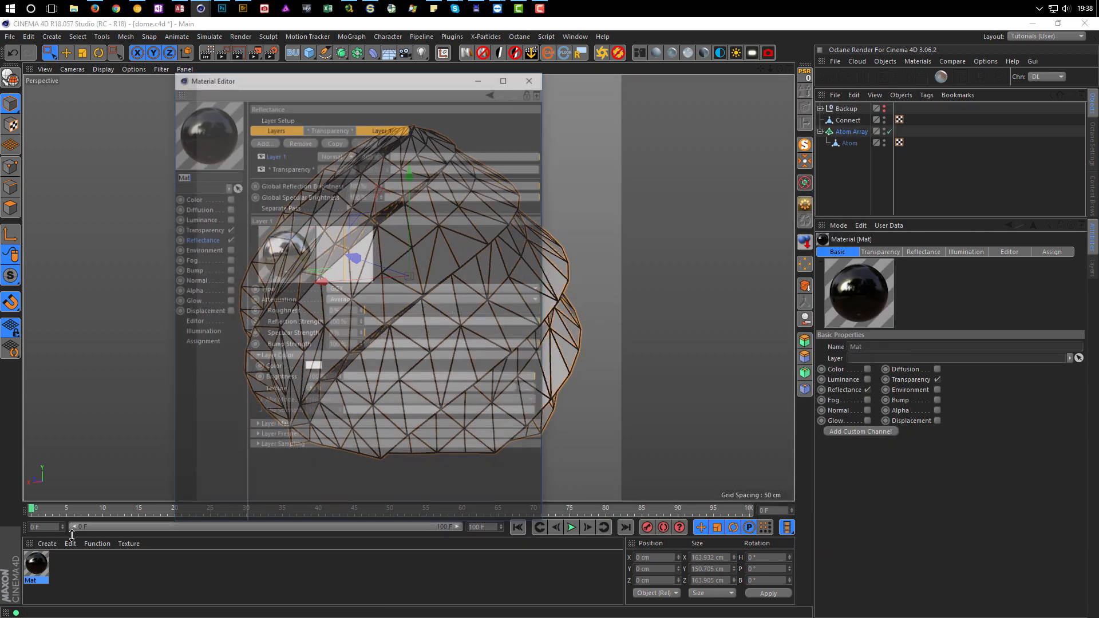
pyautogui.write('Glass')
pyautogui.press('Return')
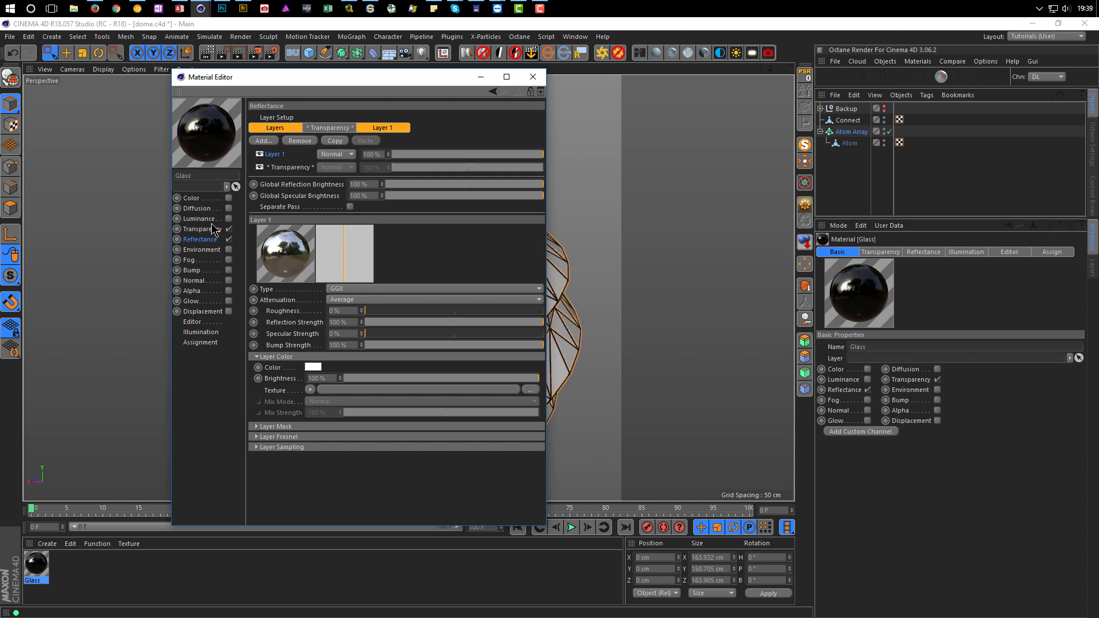
# - Create a second new material and enable its Reflectance channel
pyautogui.click(109, 579)
pyautogui.doubleClick(109, 578)
pyautogui.doubleClick(36, 564)
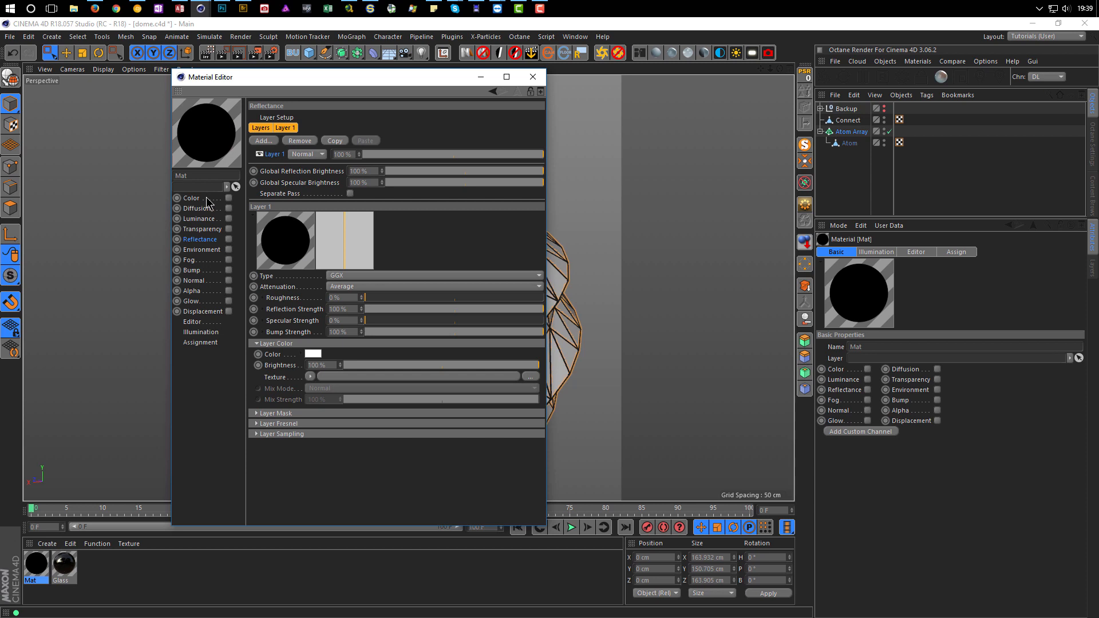
pyautogui.click(228, 240)
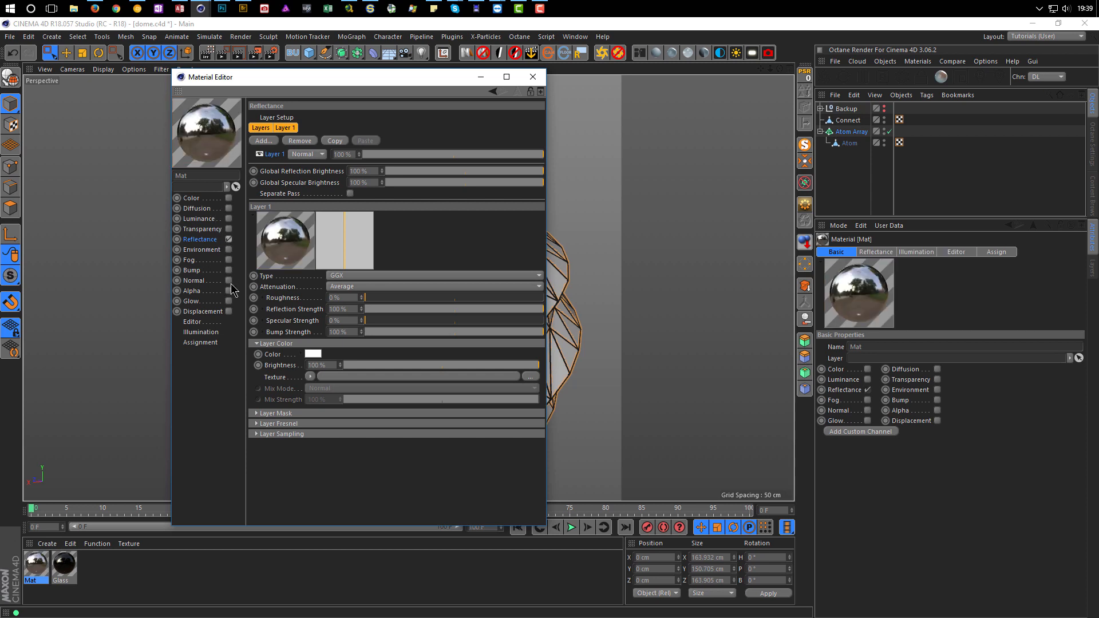
# - Give the material's reflectance layer a Conductor Fresnel with the Copper Oxide preset, 50 % color brightness and 13 % roughness
pyautogui.click(278, 424)
pyautogui.click(316, 434)
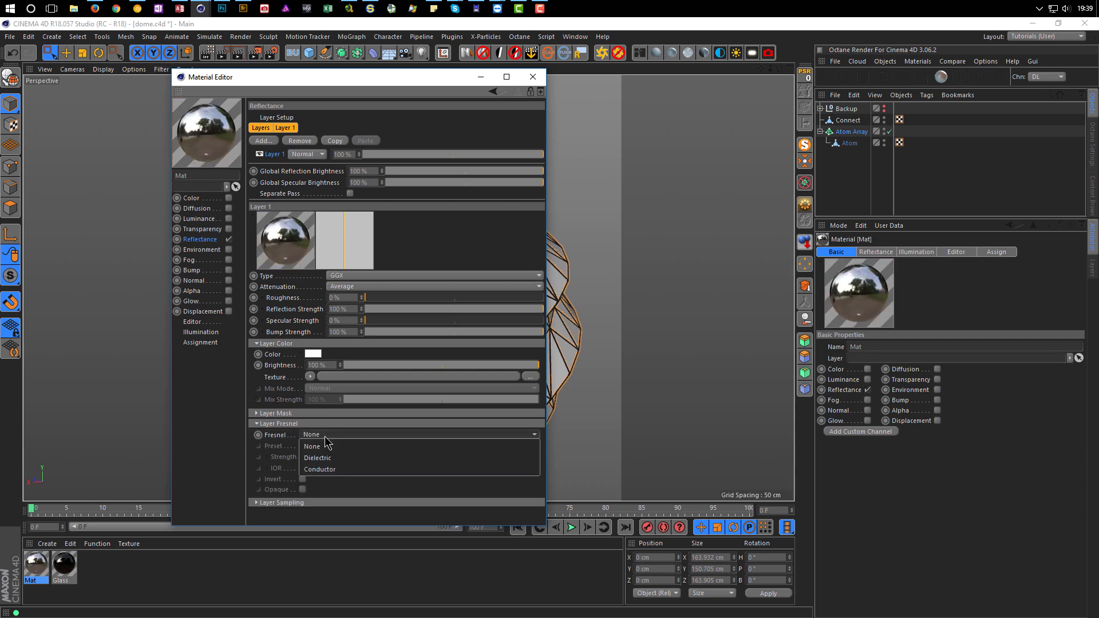
pyautogui.click(330, 478)
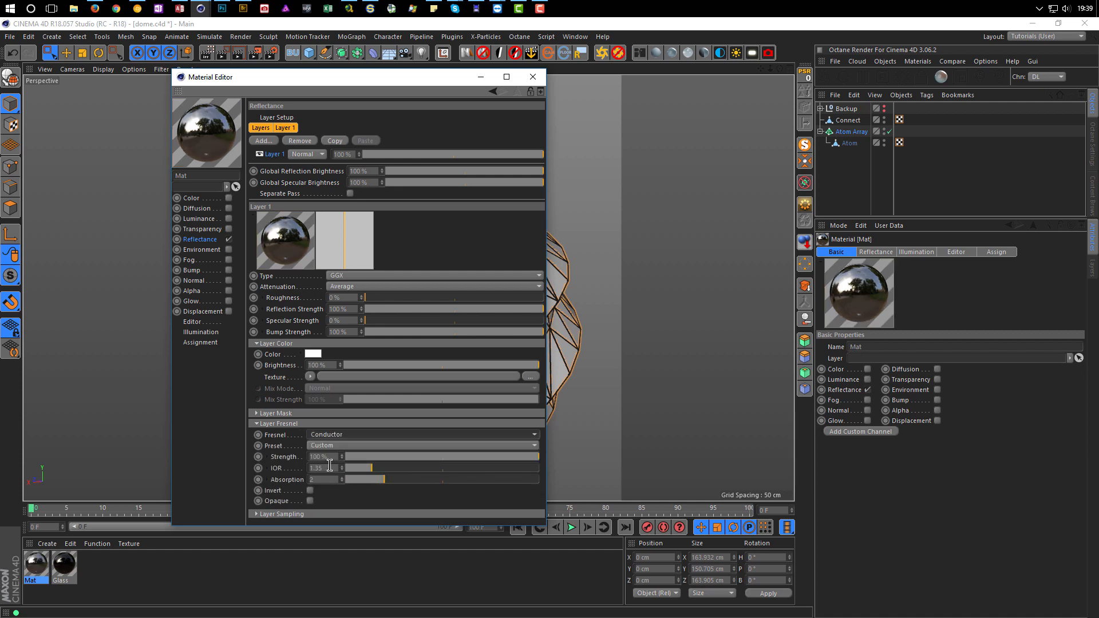
pyautogui.click(332, 446)
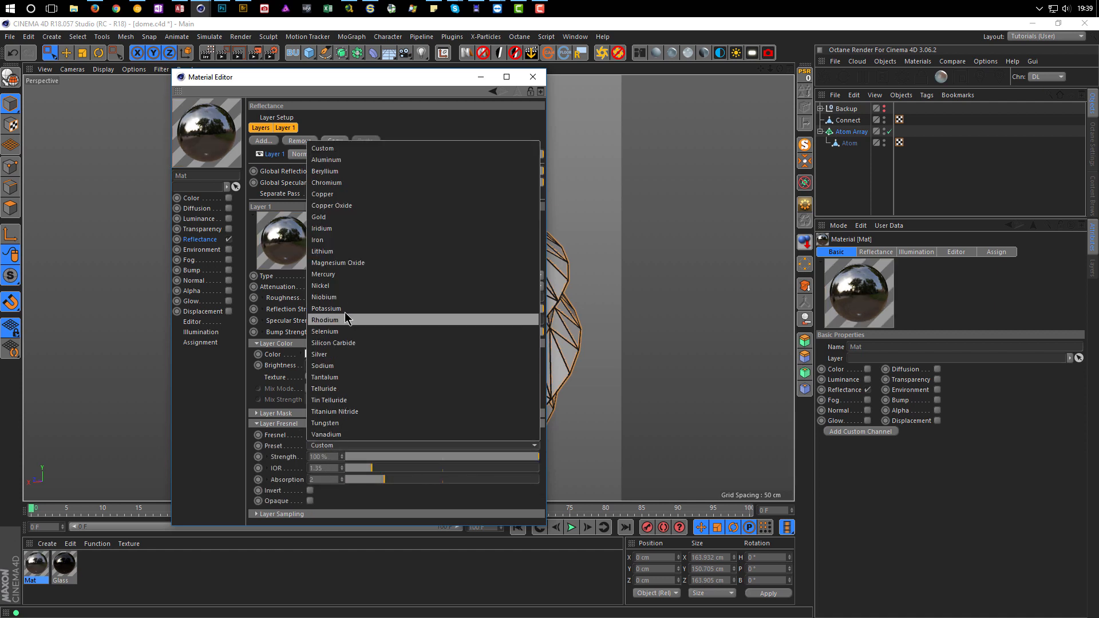
pyautogui.click(347, 206)
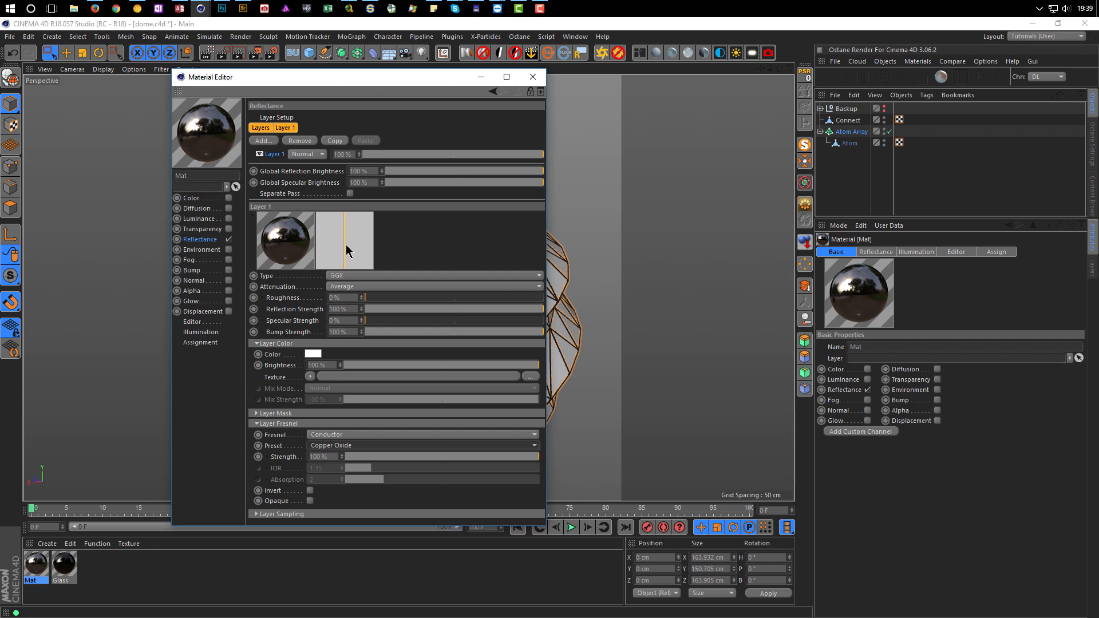
pyautogui.moveTo(506, 367); pyautogui.dragTo(445, 368)
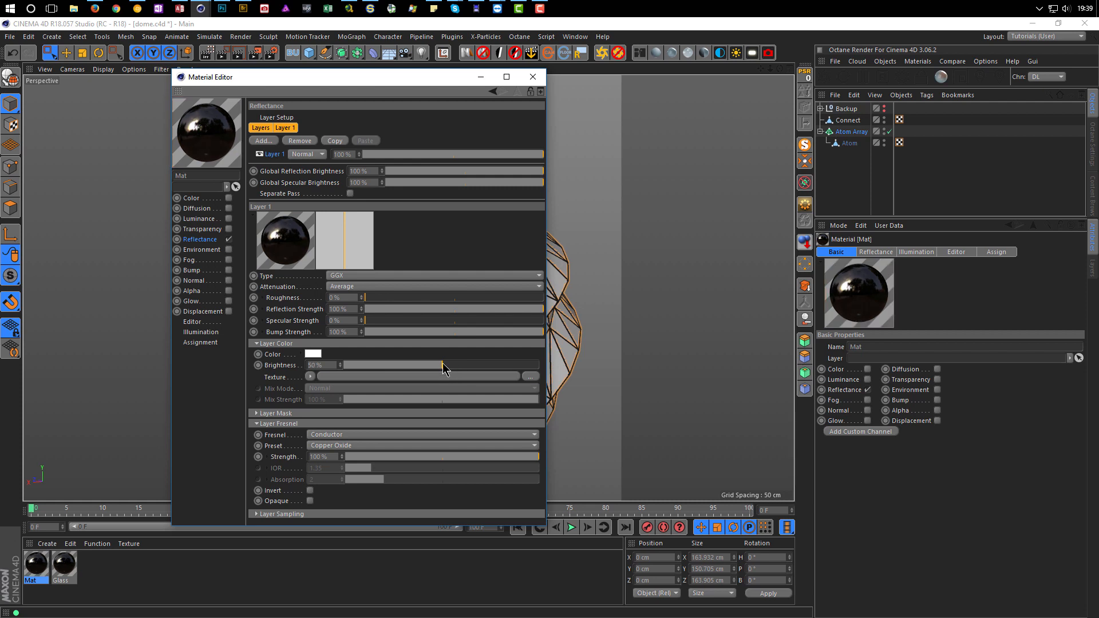
pyautogui.moveTo(386, 297); pyautogui.dragTo(390, 297)
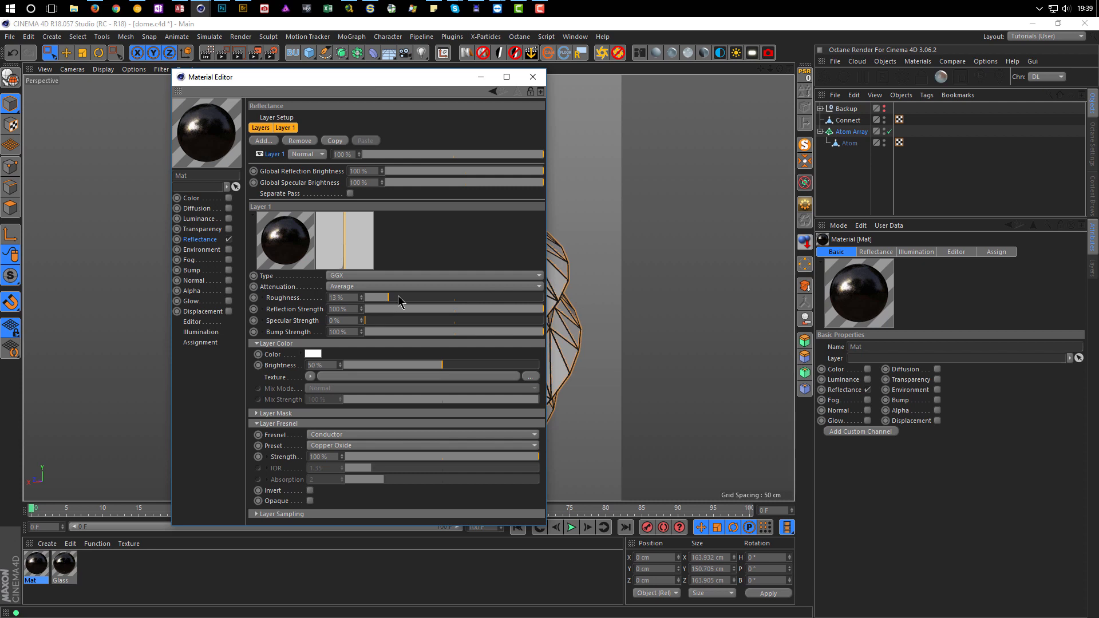
# - Rename the new material to Atom, save the scene and close the material's editor
pyautogui.doubleClick(205, 175)
pyautogui.write('Atom')
pyautogui.press('Return')
pyautogui.hotkey('ctrl', 's')
pyautogui.click(533, 77)
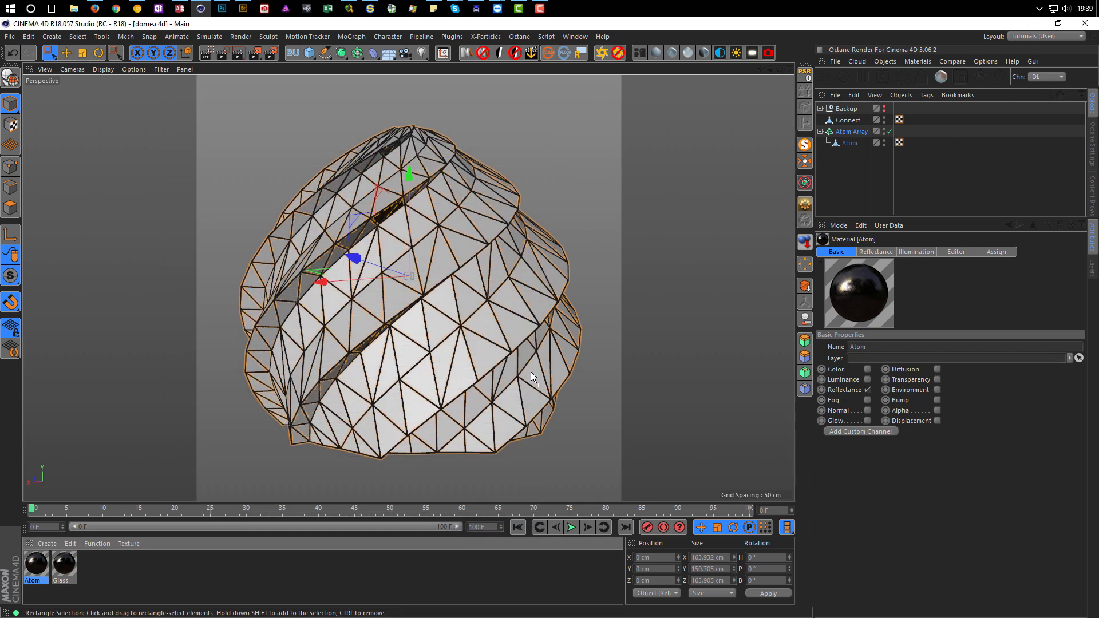
# - Apply the Atom material to the Atom Array and fit an interactive render region to the square render frame
pyautogui.moveTo(36, 566); pyautogui.dragTo(851, 132)
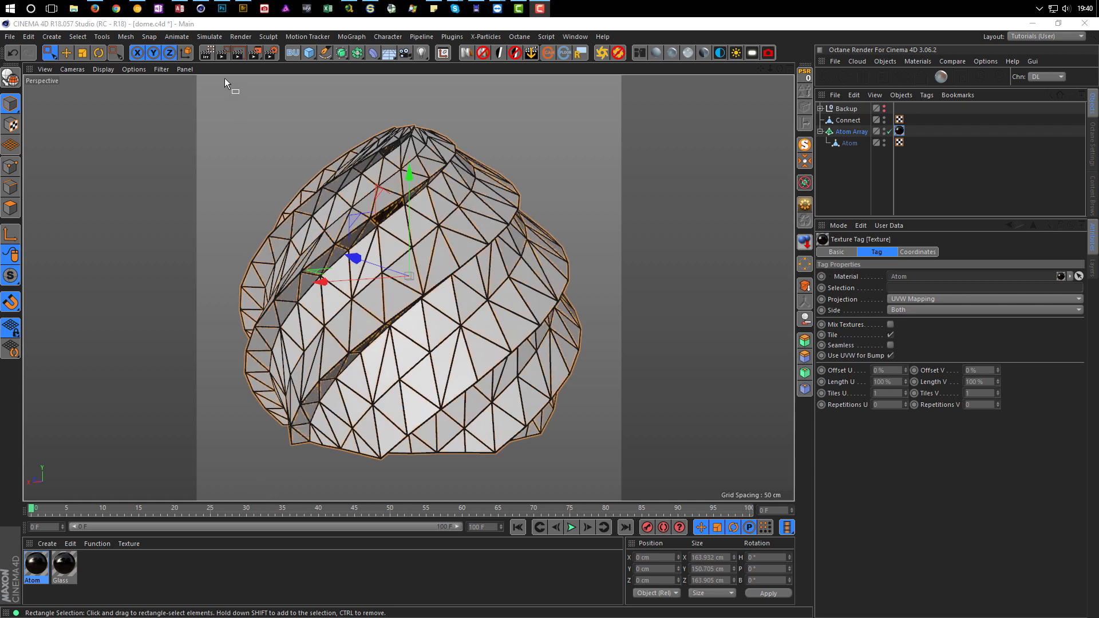
pyautogui.click(207, 53)
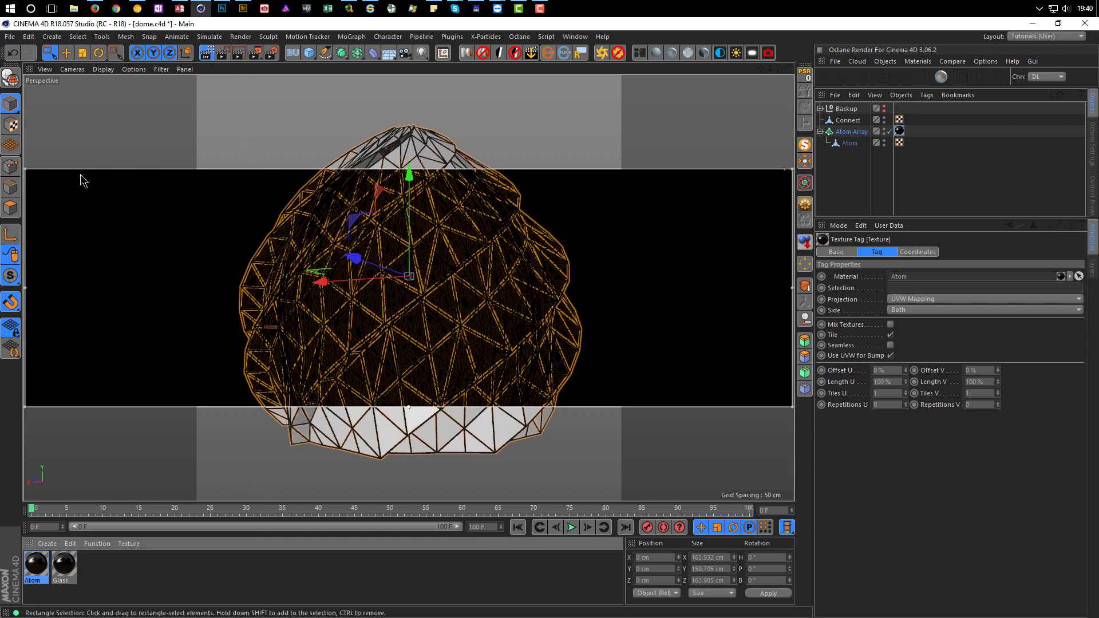
pyautogui.moveTo(25, 170); pyautogui.dragTo(202, 85)
pyautogui.moveTo(793, 405); pyautogui.dragTo(617, 469)
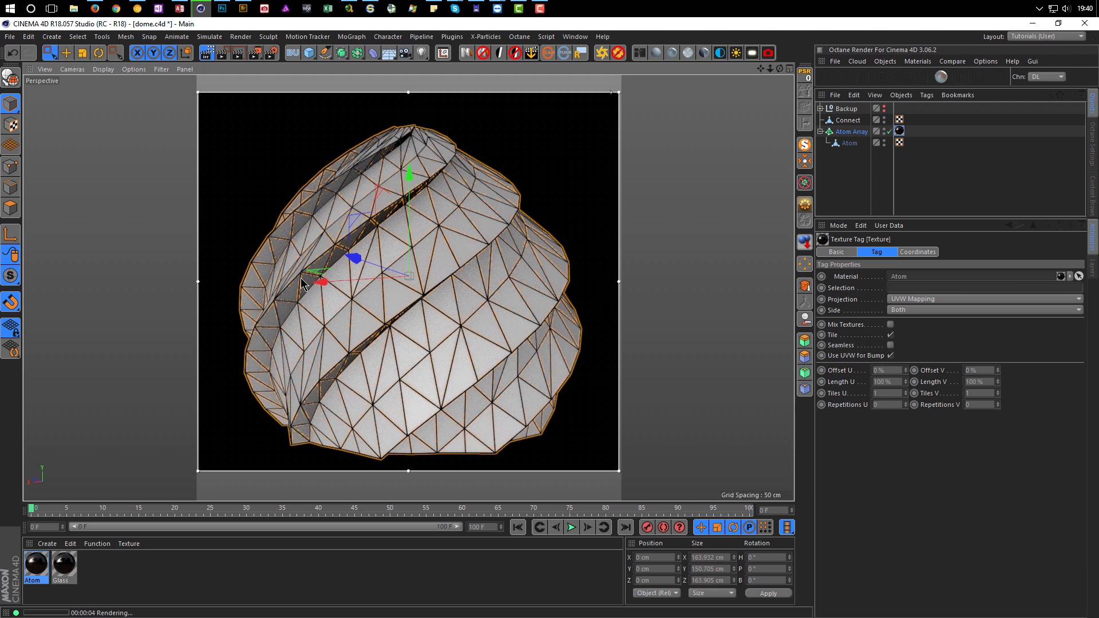
# - Apply the Glass material to the Connect object and check the output render settings
pyautogui.moveTo(66, 569); pyautogui.dragTo(853, 122)
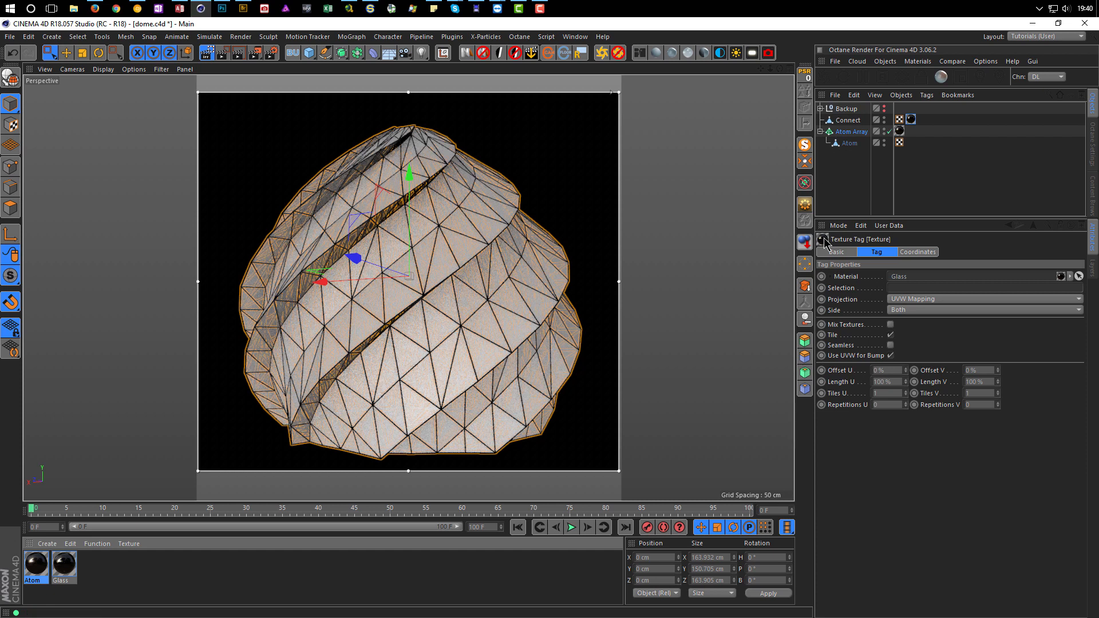
pyautogui.click(857, 198)
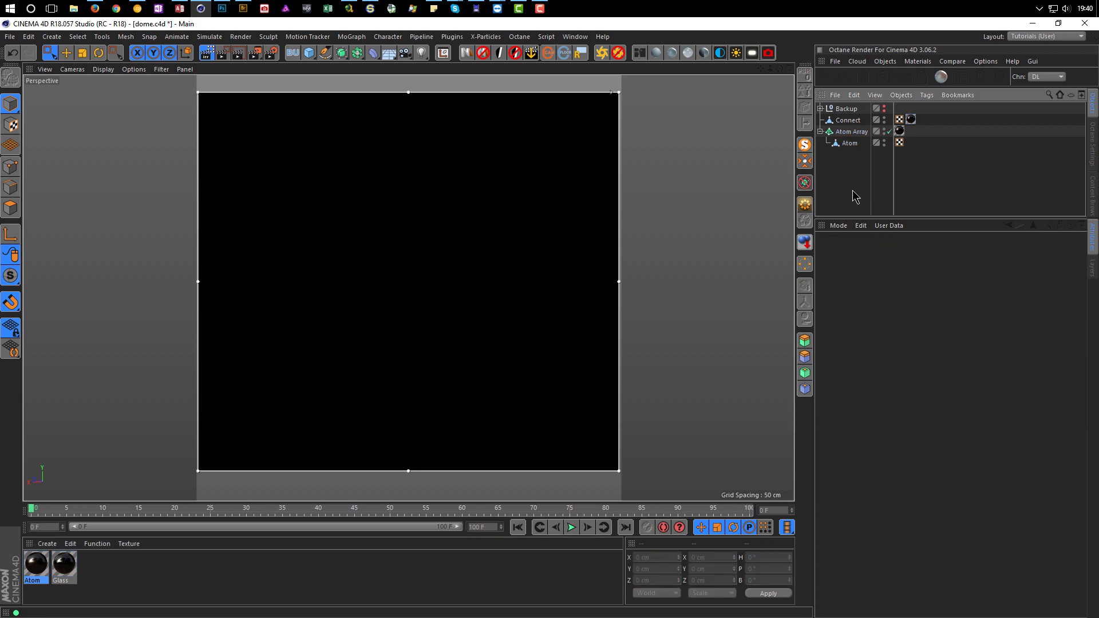
pyautogui.click(271, 53)
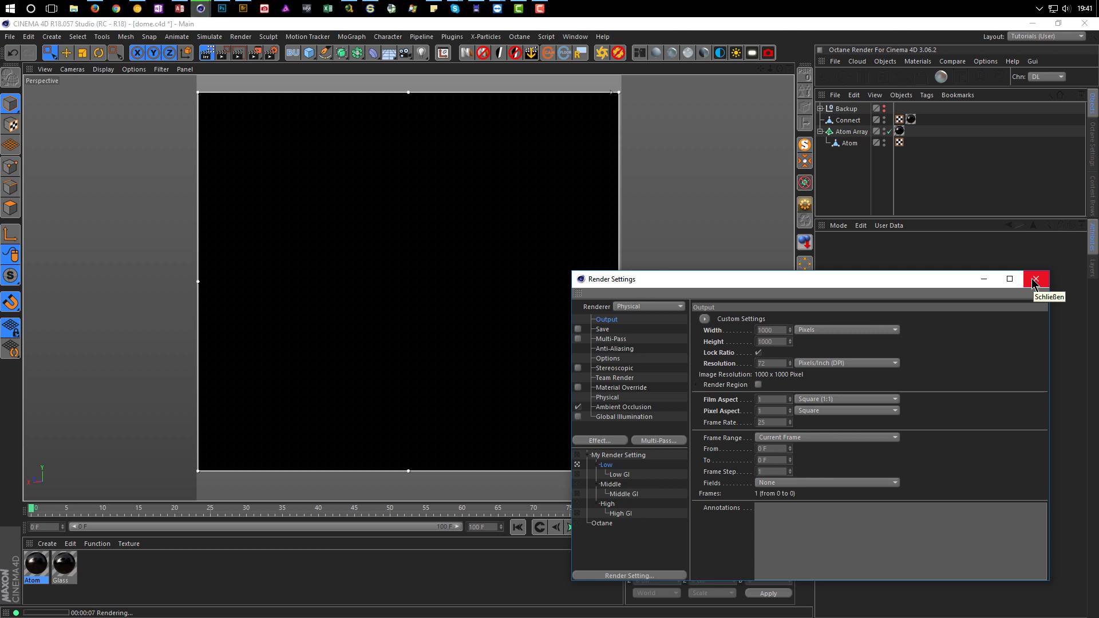
pyautogui.click(1034, 282)
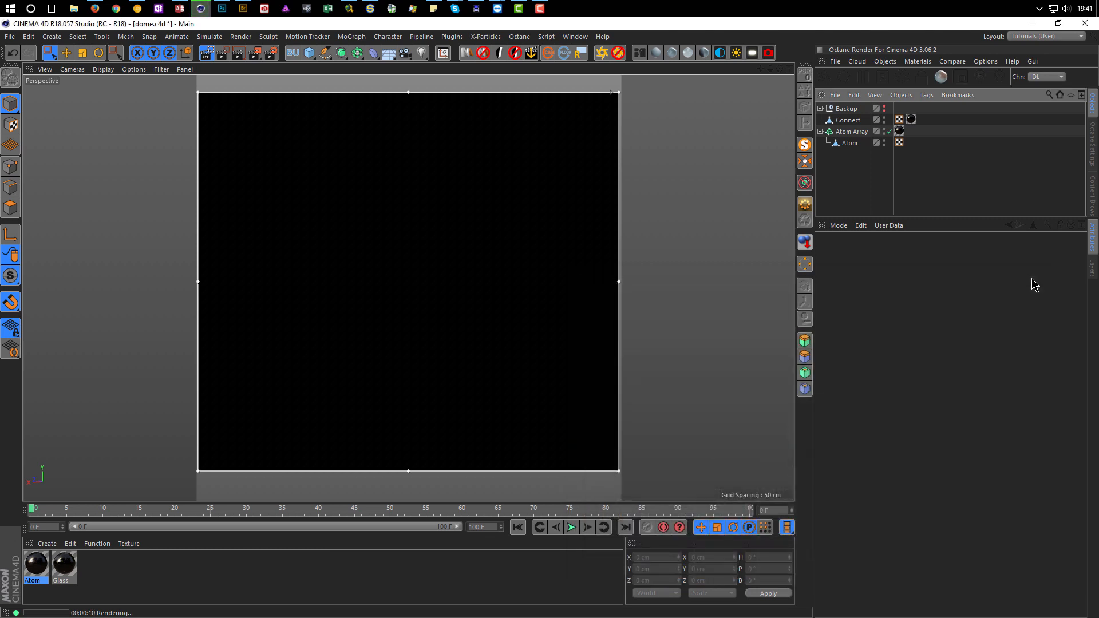
# - Insert the Nikomedias Scene Rig Pro into the scene and turn off the interactive render region
pyautogui.moveTo(950, 217); pyautogui.dragTo(951, 222)
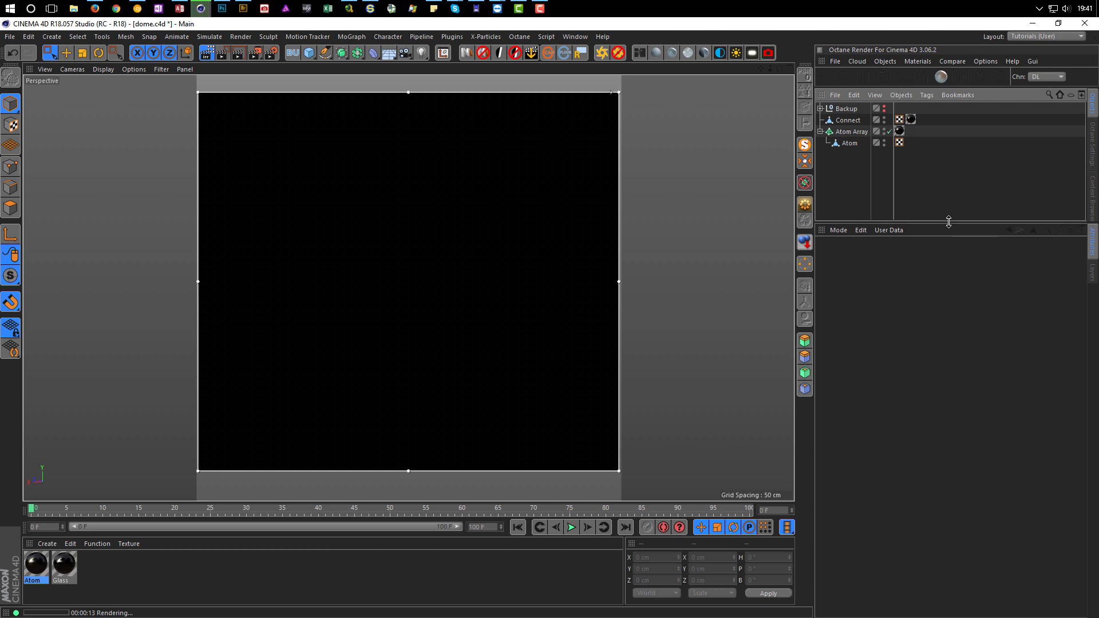
pyautogui.click(467, 53)
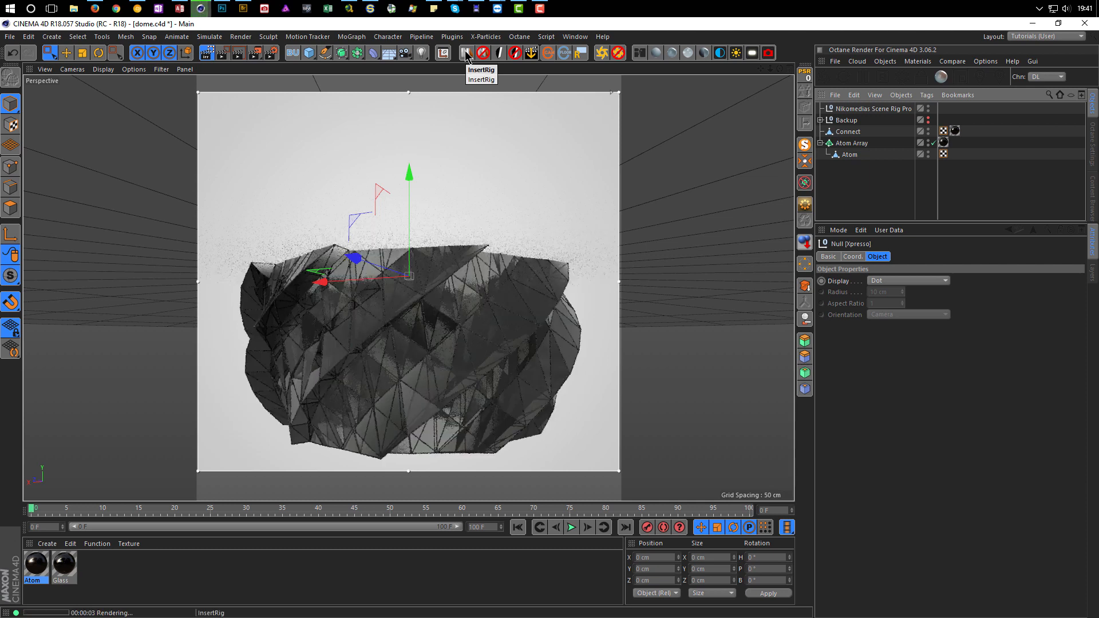
pyautogui.click(207, 54)
pyautogui.keyDown('alt'); pyautogui.moveTo(469, 233); pyautogui.dragTo(469, 423); pyautogui.keyUp('alt')
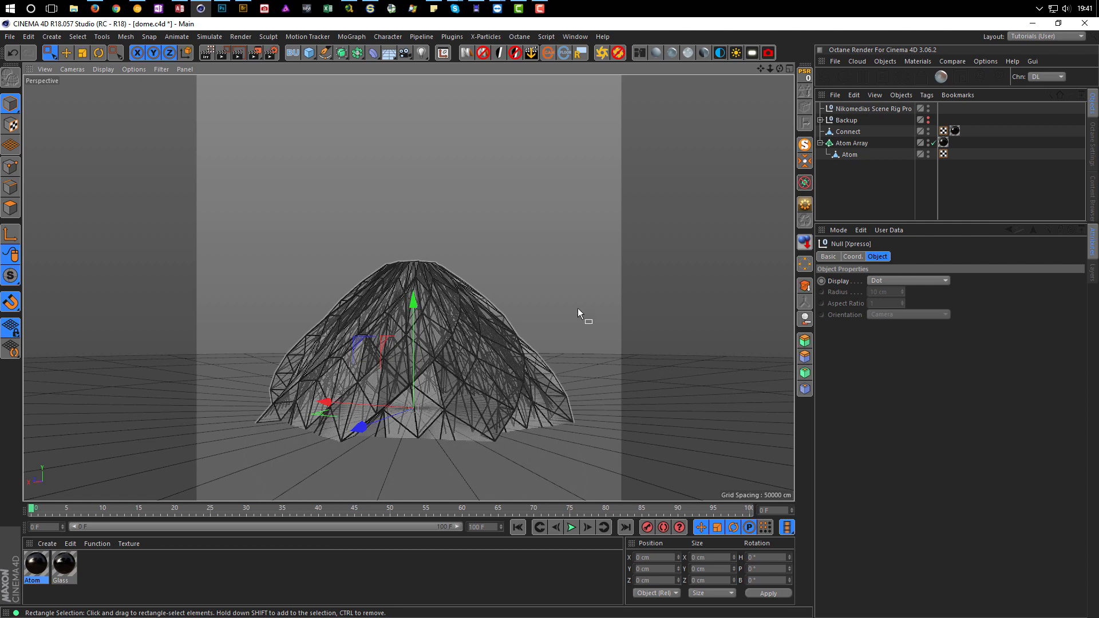
# - Group the Connect and Atom Array objects under a null named Dome
pyautogui.click(821, 143)
pyautogui.click(843, 145)
pyautogui.keyDown('shift'); pyautogui.click(849, 132); pyautogui.keyUp('shift')
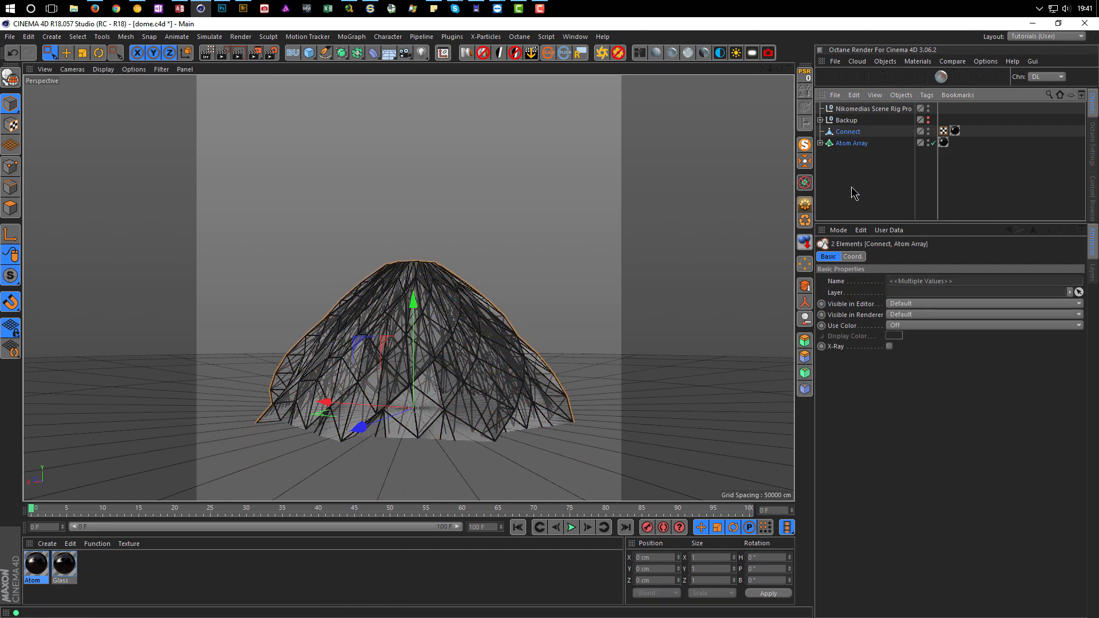
pyautogui.hotkey('alt', 'g')
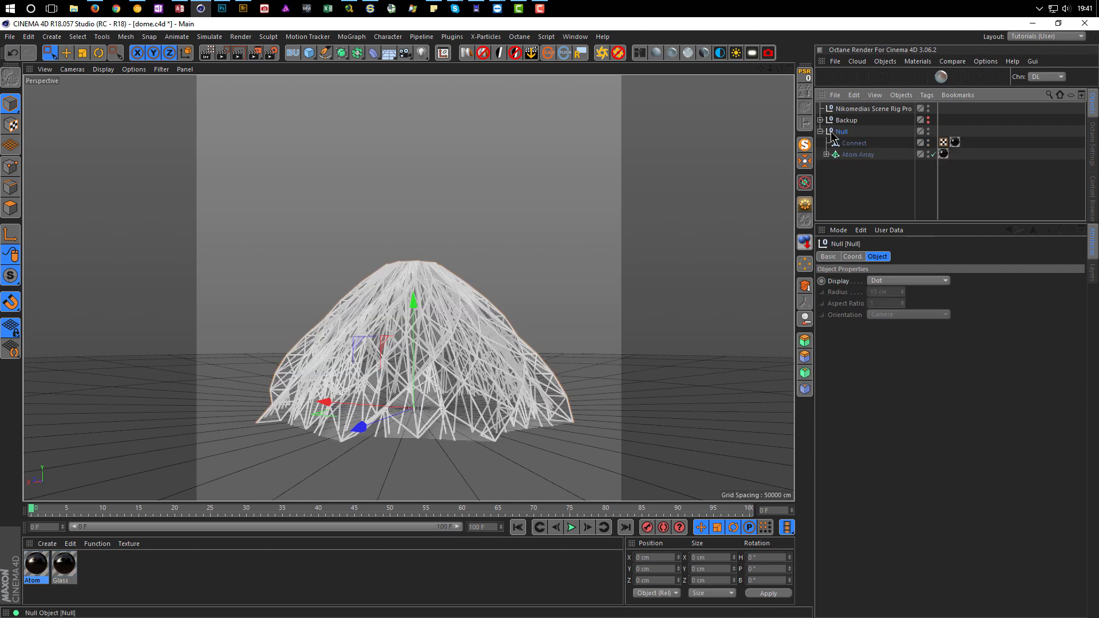
pyautogui.doubleClick(843, 133)
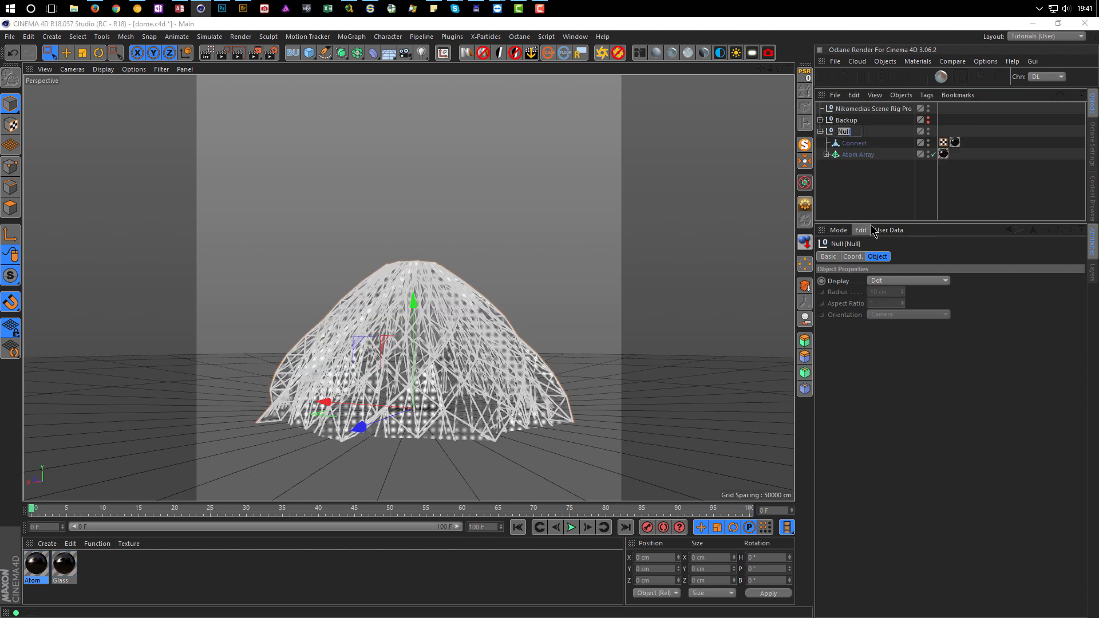
pyautogui.press('Return')
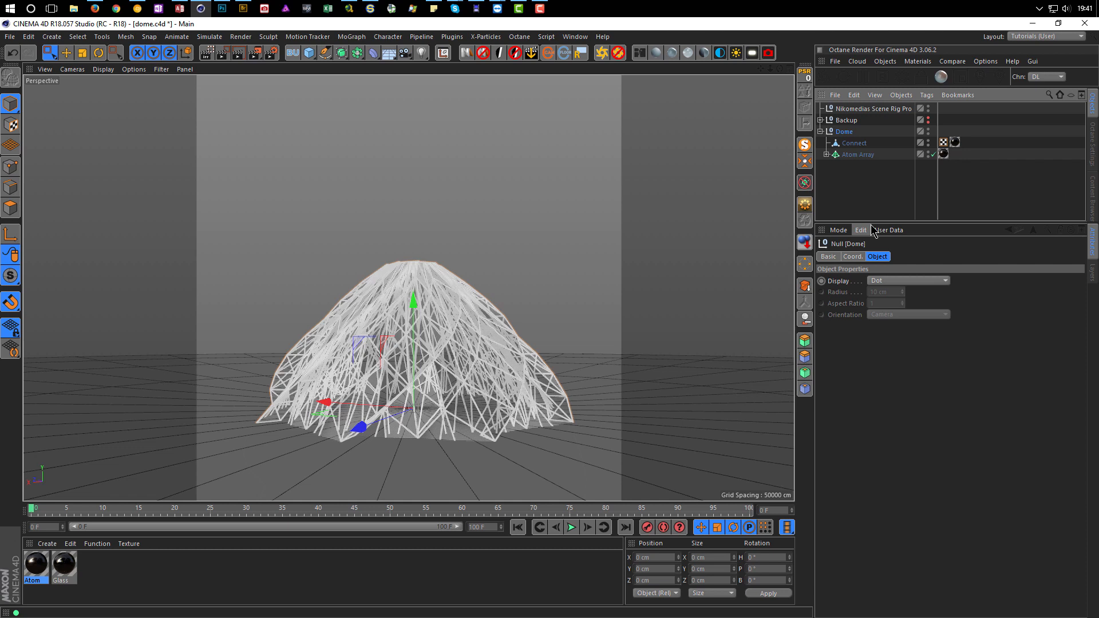
# - Drop the Dome group onto the floor so its minimum Y is 0, and restart the interactive render region
pyautogui.click(807, 243)
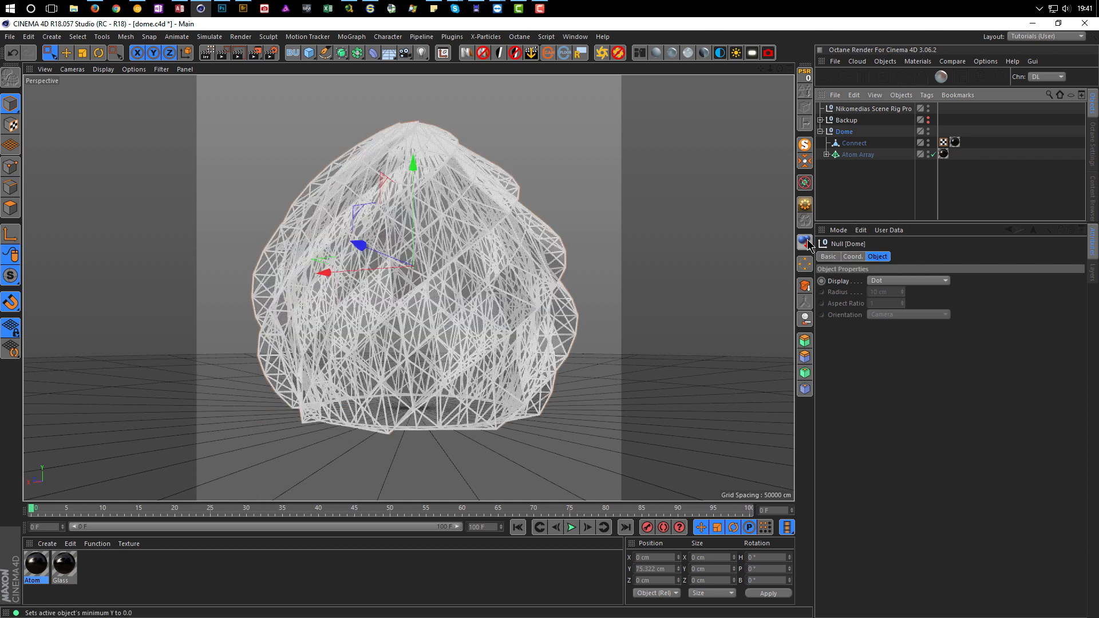
pyautogui.moveTo(429, 345)
pyautogui.keyDown('alt'); pyautogui.mouseDown()
pyautogui.moveTo(415, 373)
pyautogui.moveTo(427, 370)
pyautogui.moveTo(413, 357)
pyautogui.mouseUp(); pyautogui.keyUp('alt')
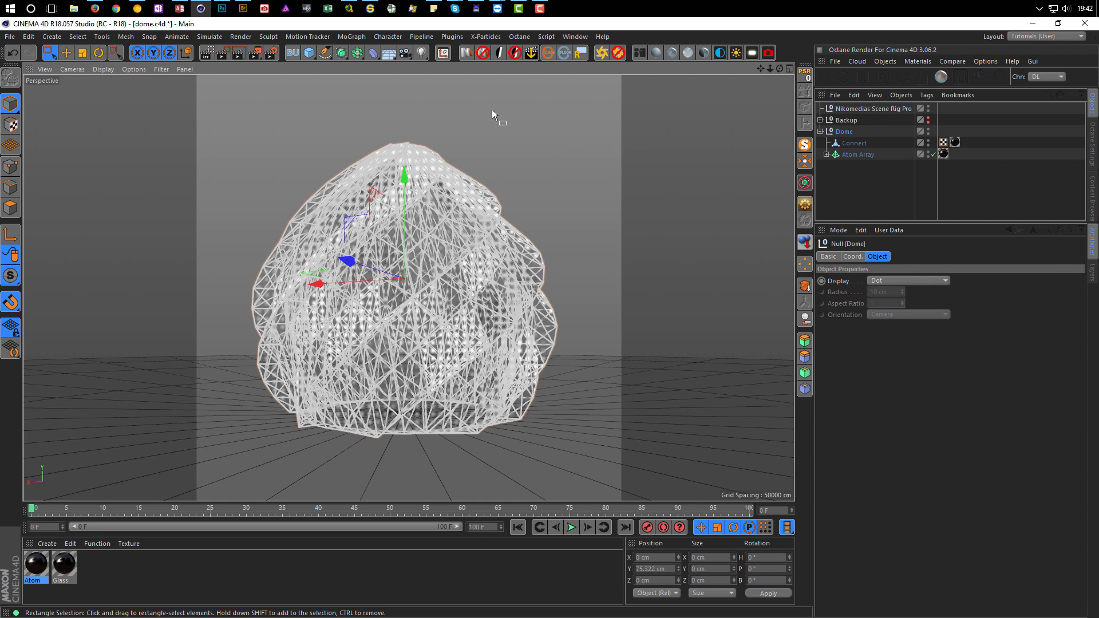
pyautogui.click(207, 53)
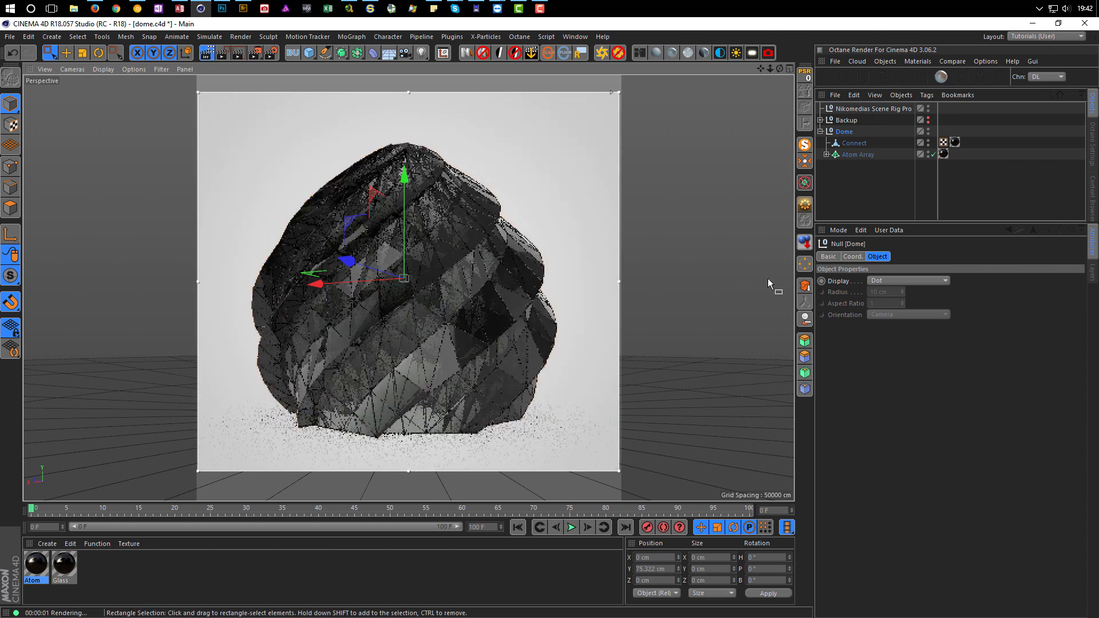
# - Tint the Glass material's transparency color light green with 22 % saturation and set its brightness to 98 %
pyautogui.doubleClick(64, 569)
pyautogui.moveTo(280, 76); pyautogui.dragTo(788, 113)
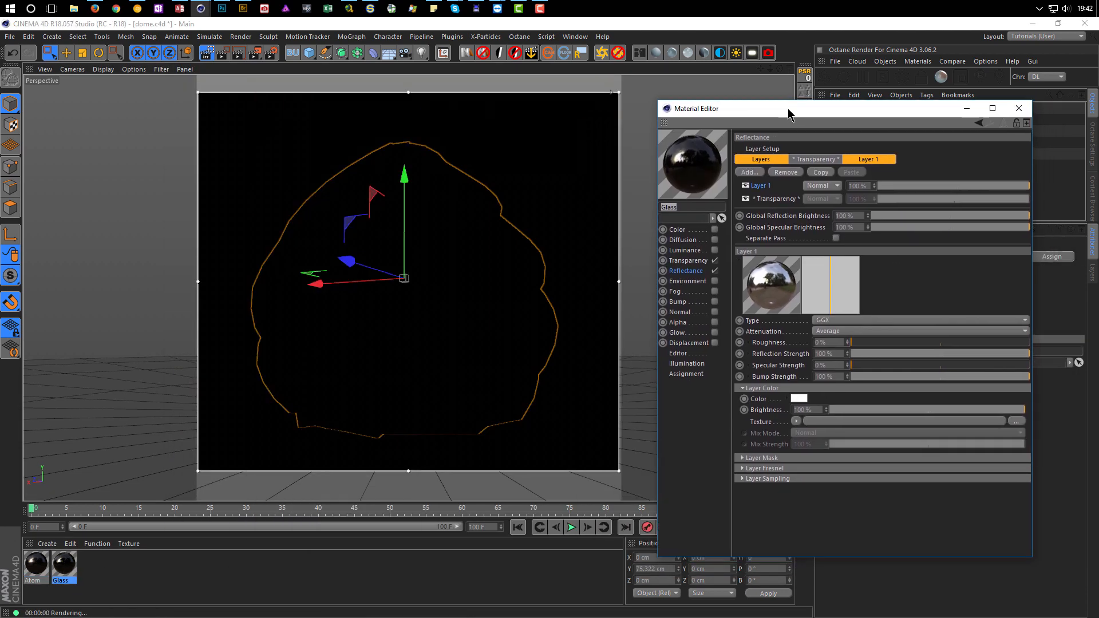
pyautogui.click(689, 260)
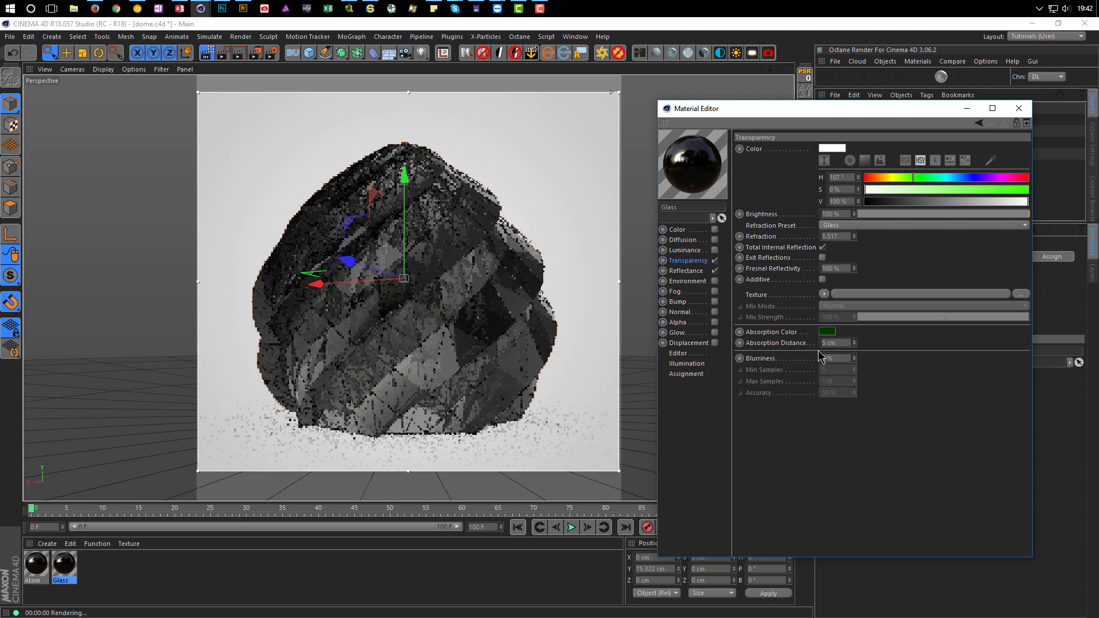
pyautogui.moveTo(1023, 220); pyautogui.dragTo(1026, 221)
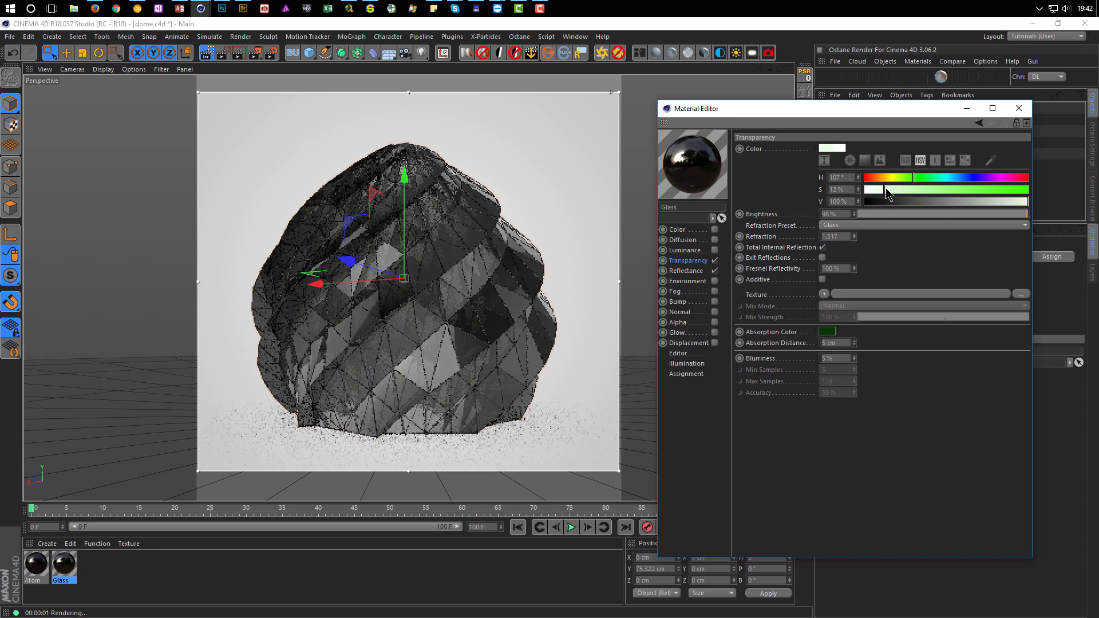
pyautogui.moveTo(890, 188); pyautogui.dragTo(891, 188)
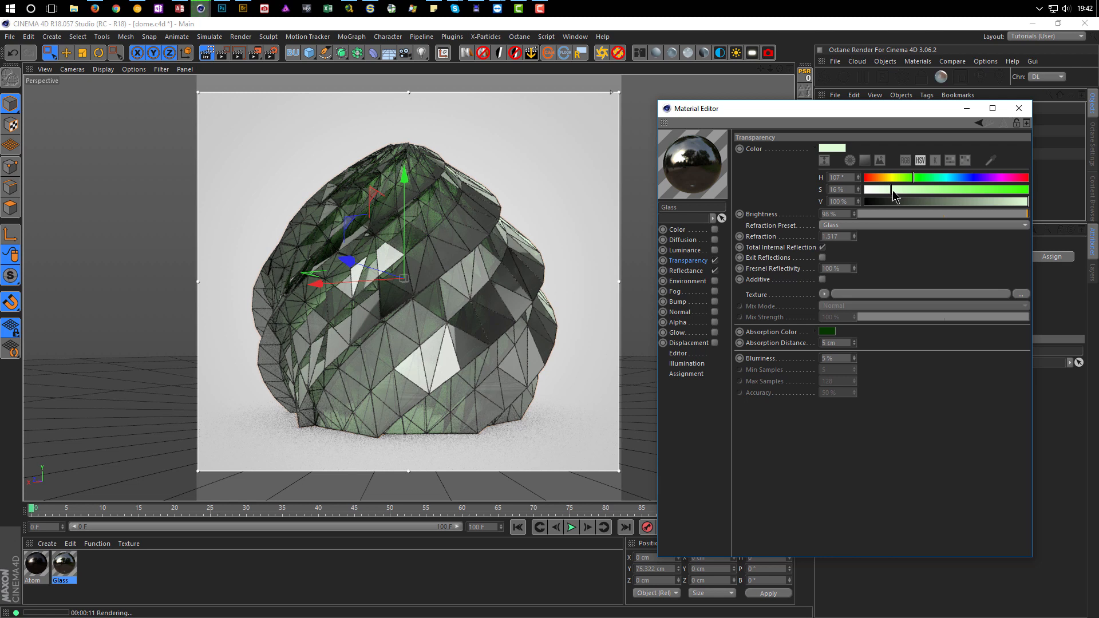
pyautogui.moveTo(892, 191); pyautogui.dragTo(895, 190)
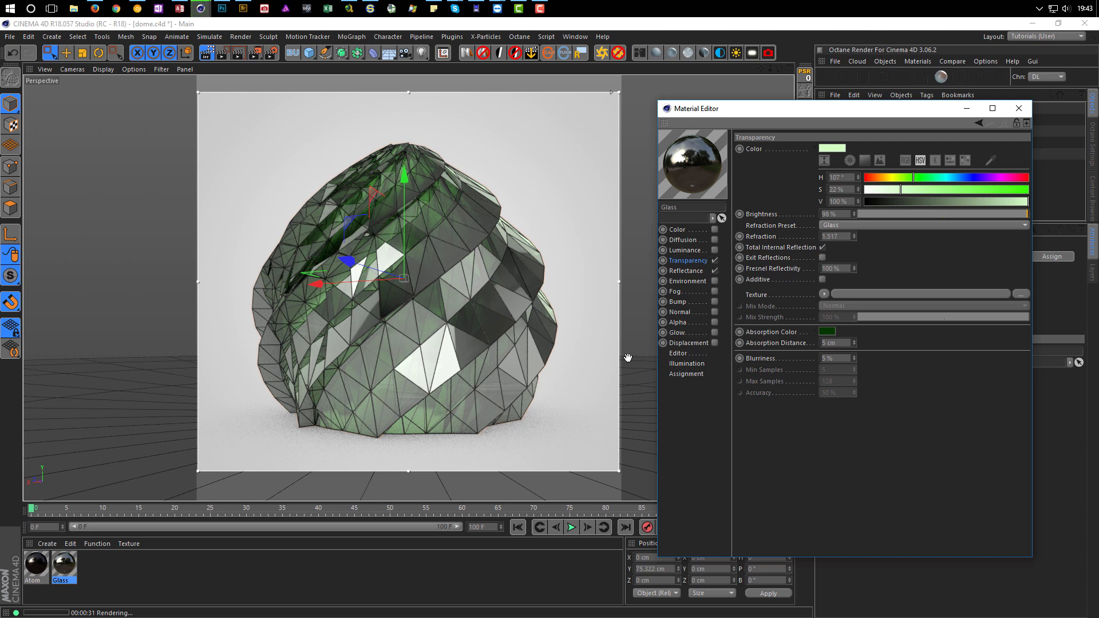
# - Try an absorption distance of 2 cm for the Glass material
pyautogui.moveTo(837, 343); pyautogui.dragTo(799, 360)
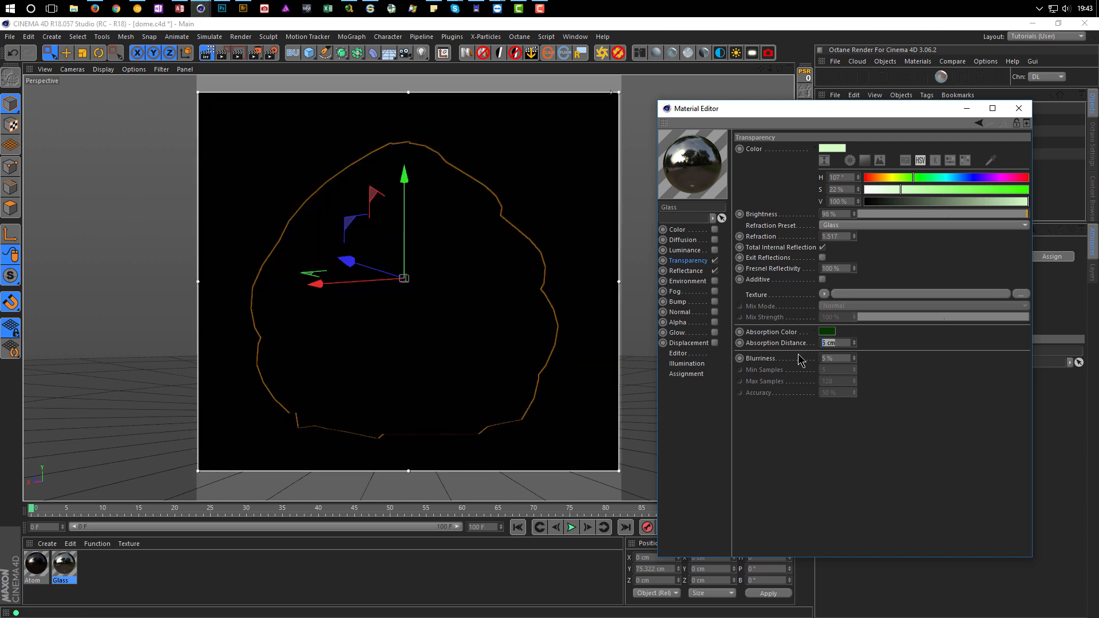
pyautogui.write('2')
pyautogui.press('Return')
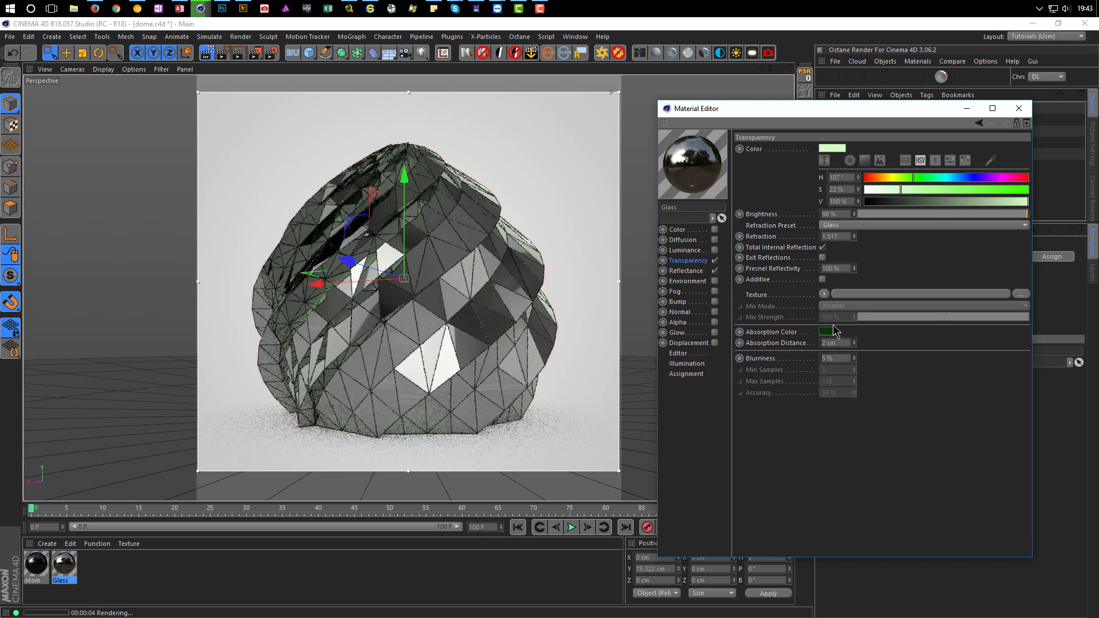
# - Set the Glass material's absorption distance to 15 cm
pyautogui.doubleClick(845, 342)
pyautogui.write('15')
pyautogui.press('Return')
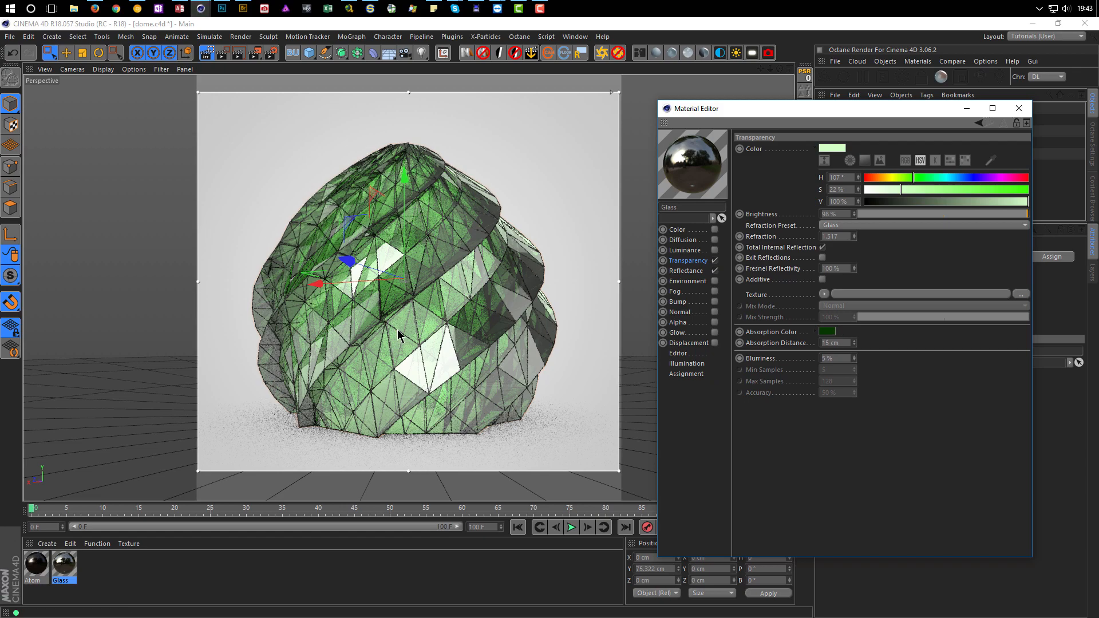
pyautogui.keyDown('alt'); pyautogui.moveTo(401, 327); pyautogui.dragTo(482, 285); pyautogui.keyUp('alt')
pyautogui.keyDown('alt'); pyautogui.moveTo(427, 351); pyautogui.dragTo(413, 324); pyautogui.keyUp('alt')
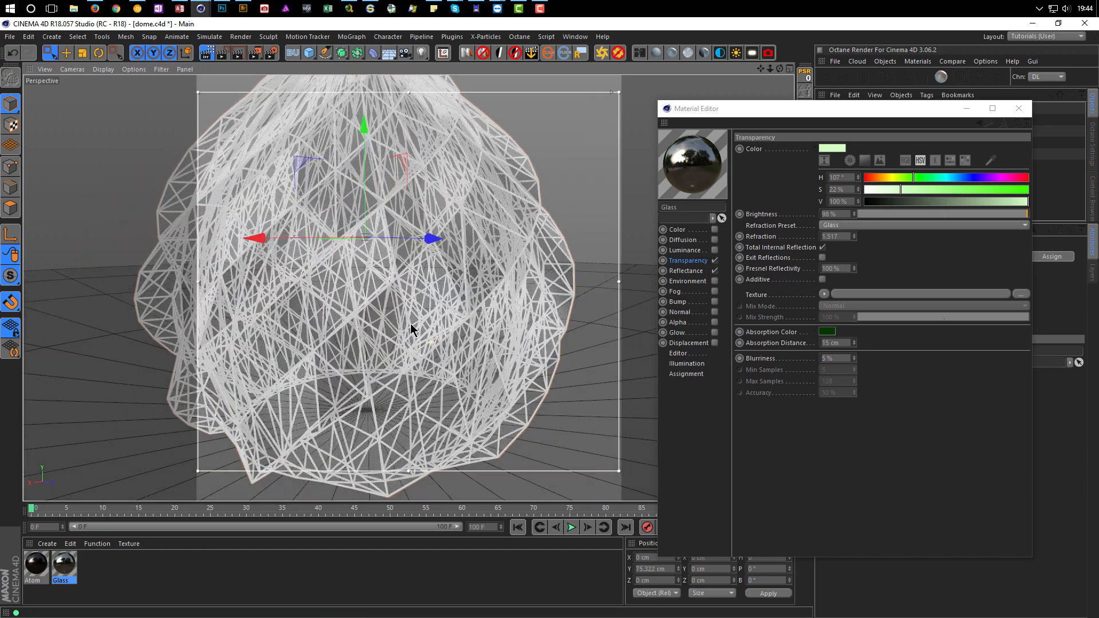
# - Orbit and zoom the perspective view so the whole dome sits inside the square render frame
pyautogui.middleClick(429, 315)
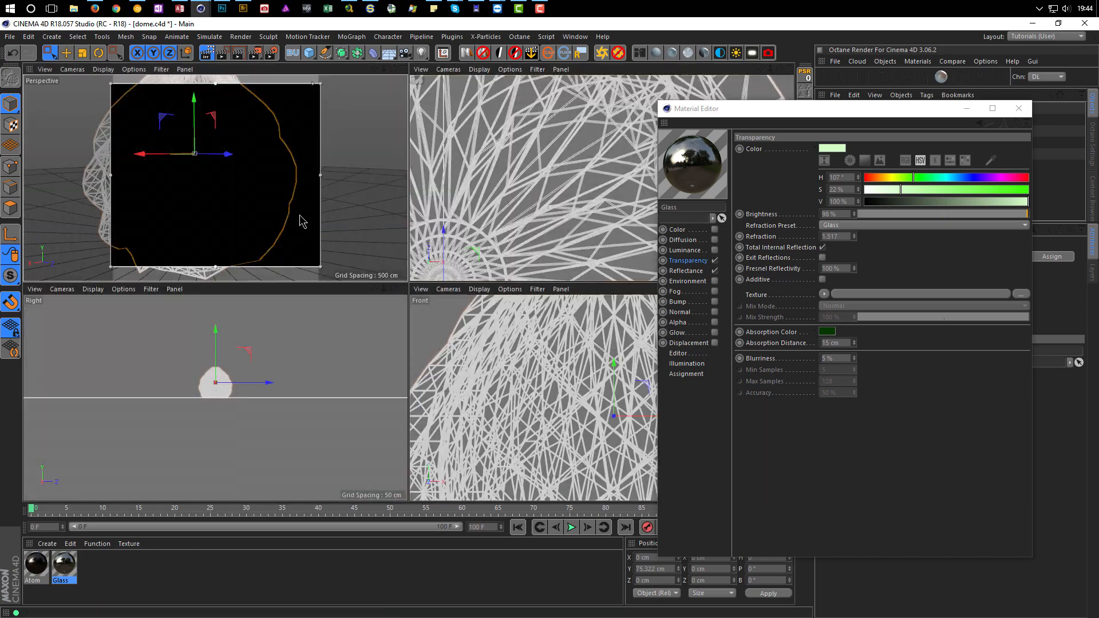
pyautogui.middleClick(304, 221)
pyautogui.keyDown('alt'); pyautogui.moveTo(375, 279); pyautogui.dragTo(452, 322); pyautogui.keyUp('alt')
pyautogui.keyDown('alt'); pyautogui.moveTo(457, 327); pyautogui.dragTo(504, 326, button='right'); pyautogui.keyUp('alt')
pyautogui.keyDown('alt'); pyautogui.moveTo(477, 326); pyautogui.dragTo(477, 310); pyautogui.keyUp('alt')
pyautogui.keyDown('alt'); pyautogui.moveTo(477, 309); pyautogui.dragTo(482, 310, button='right'); pyautogui.keyUp('alt')
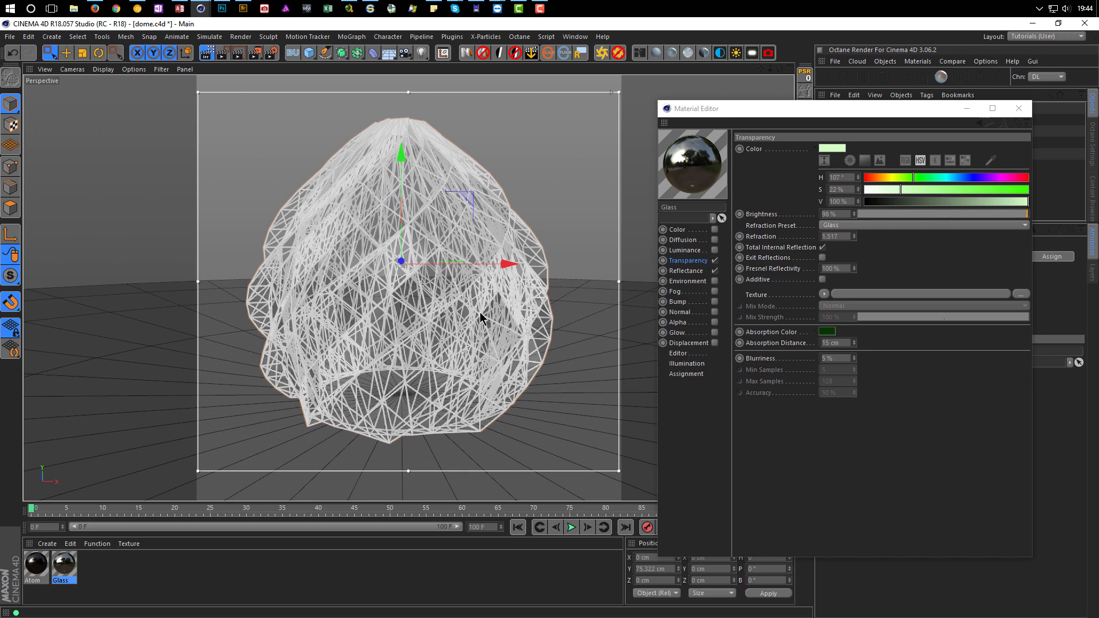
pyautogui.moveTo(476, 319)
pyautogui.keyDown('alt'); pyautogui.mouseDown()
pyautogui.moveTo(473, 338)
pyautogui.moveTo(472, 314)
pyautogui.mouseUp(); pyautogui.keyUp('alt')
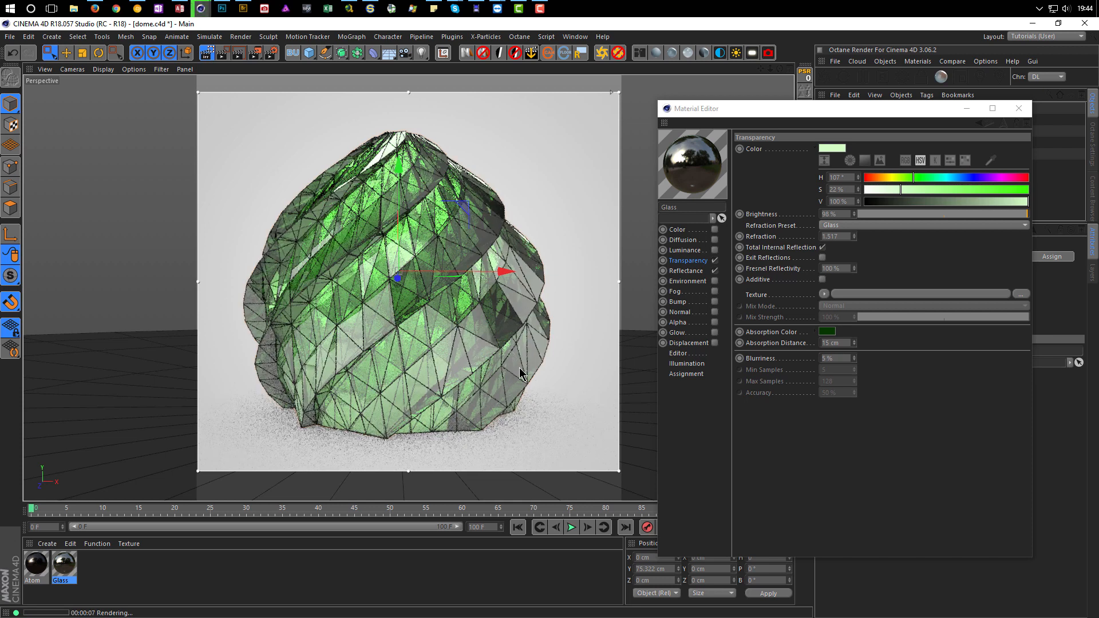
# - Compare the interactive render with the reference image dome.jpg in the Picture Viewer, and close the viewer and Material Editor
pyautogui.hotkey('shift', 'F6')
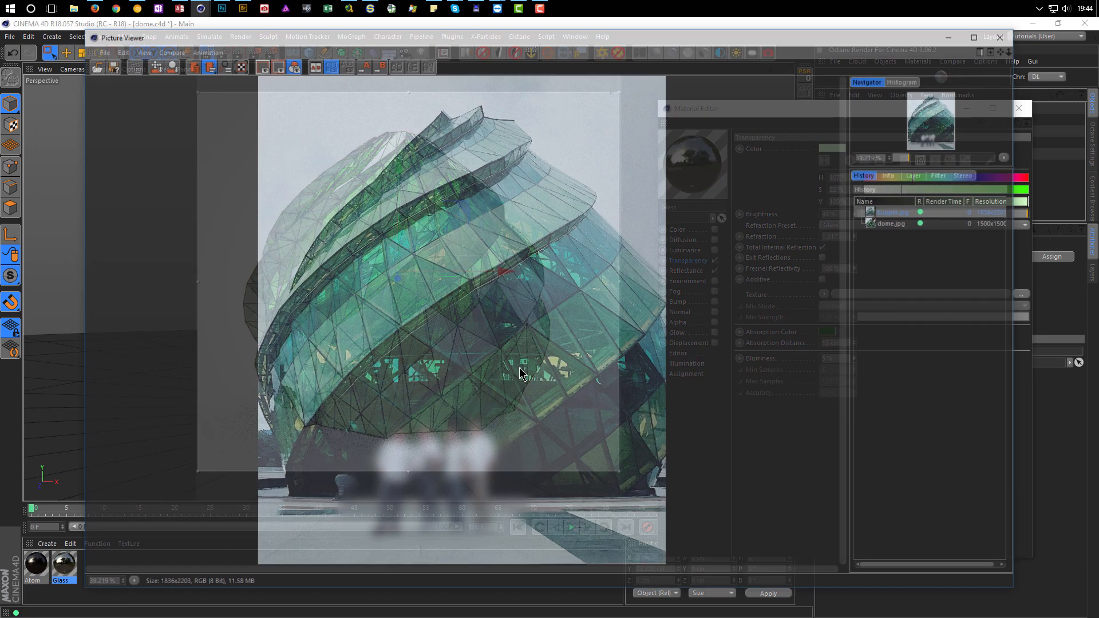
pyautogui.click(894, 223)
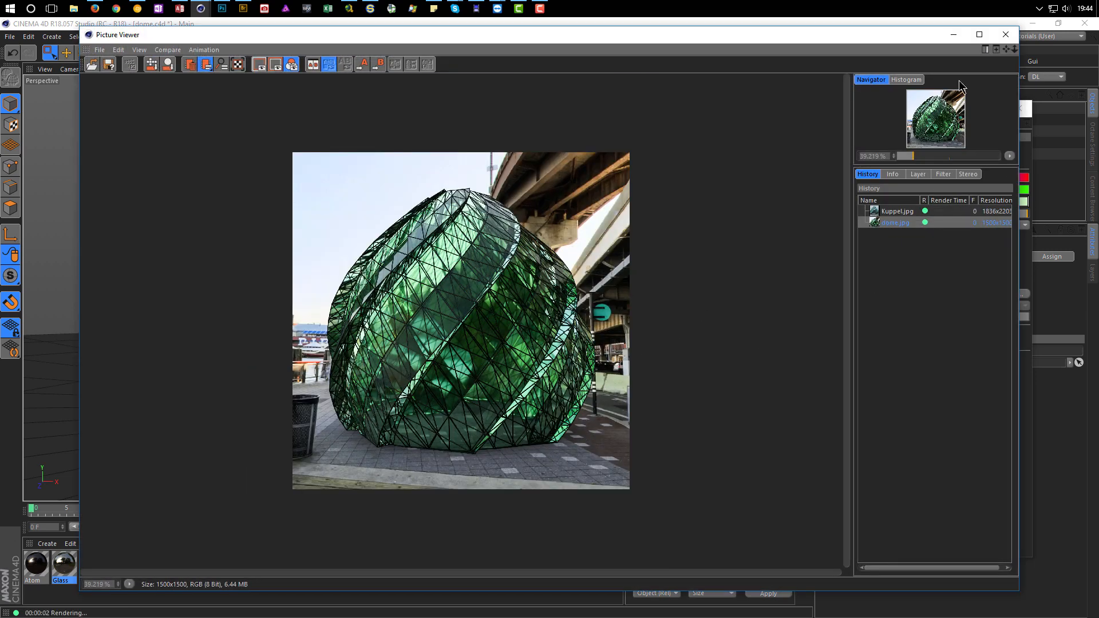
pyautogui.click(1006, 34)
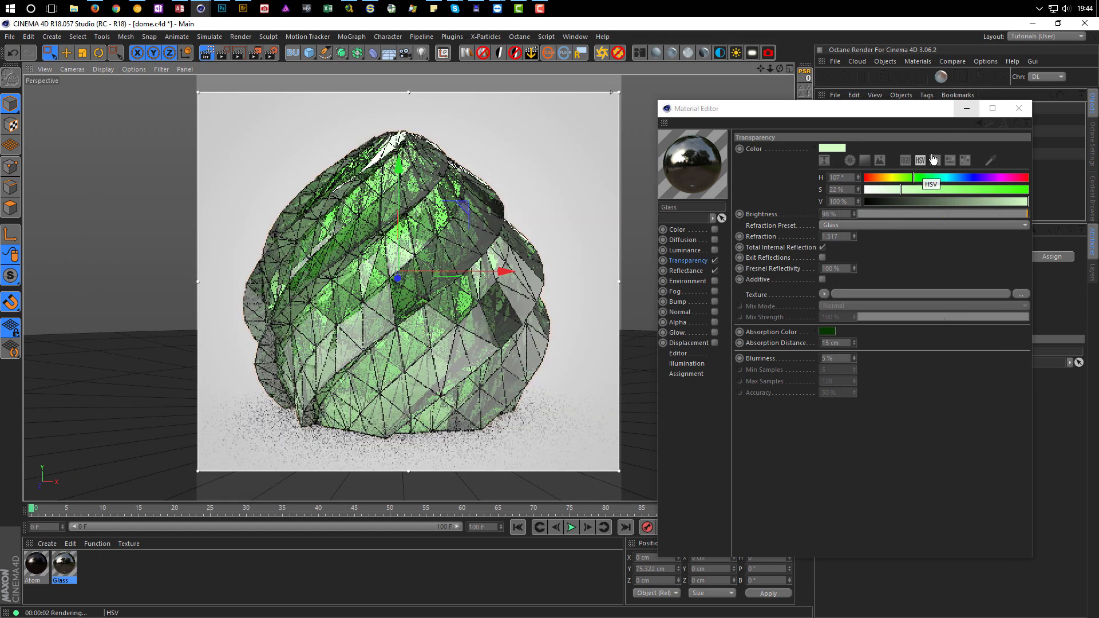
pyautogui.click(1018, 109)
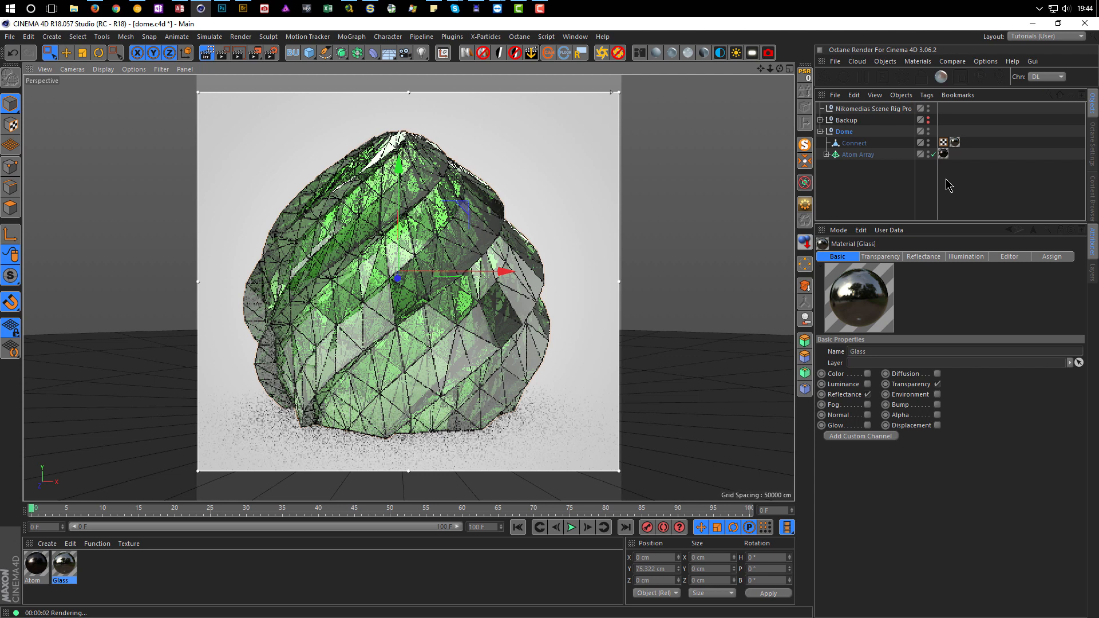
# - Make the Low GI render setting active to include global illumination in the interactive render
pyautogui.click(272, 54)
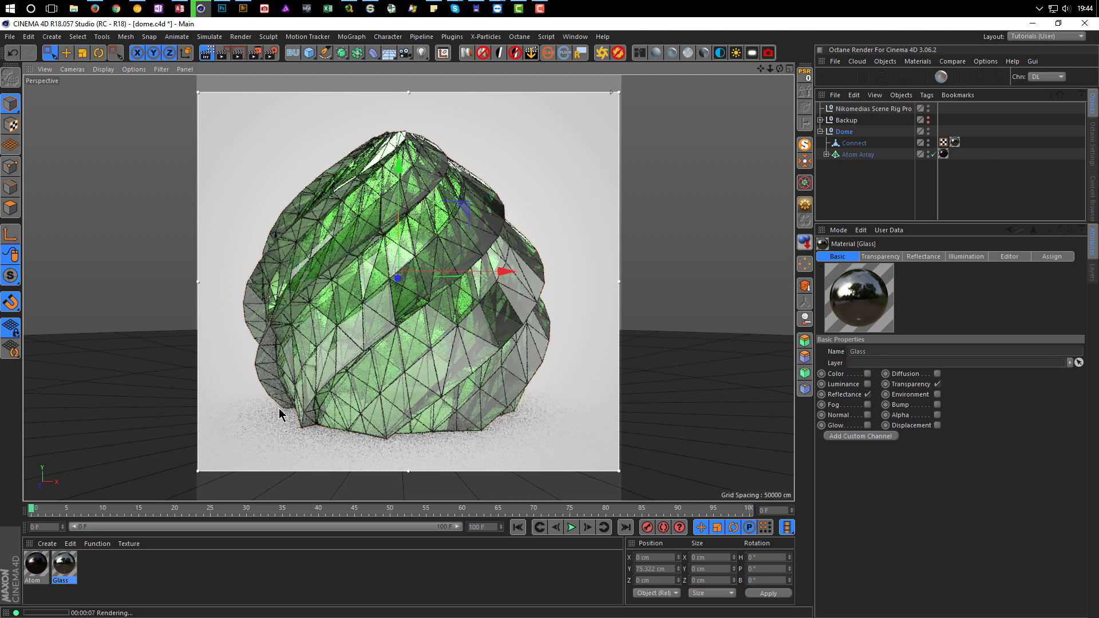
pyautogui.click(273, 53)
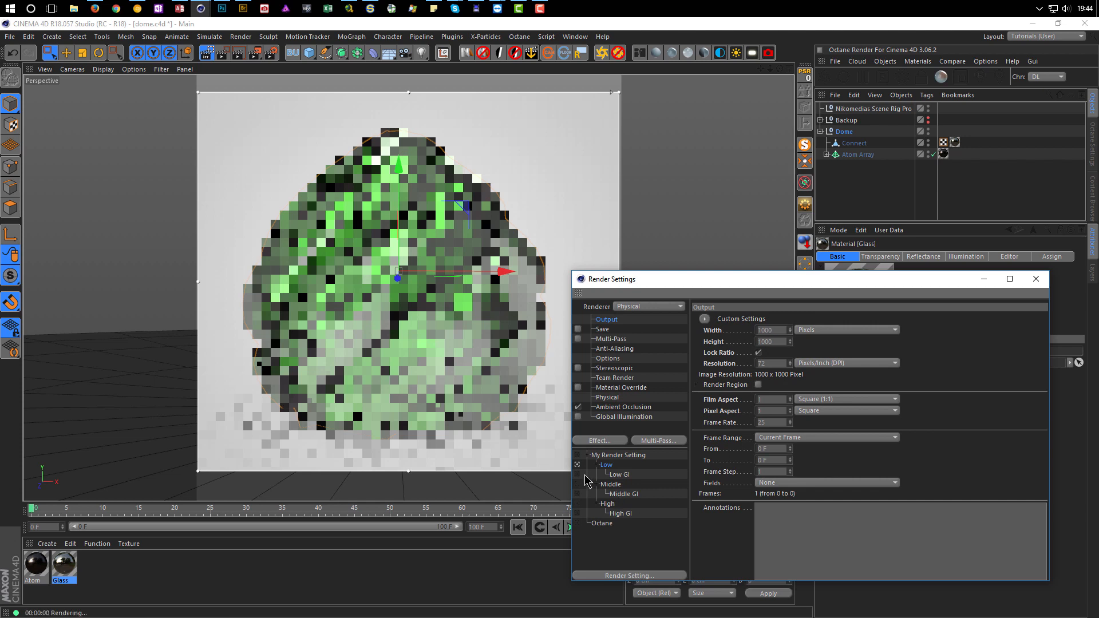
pyautogui.click(577, 474)
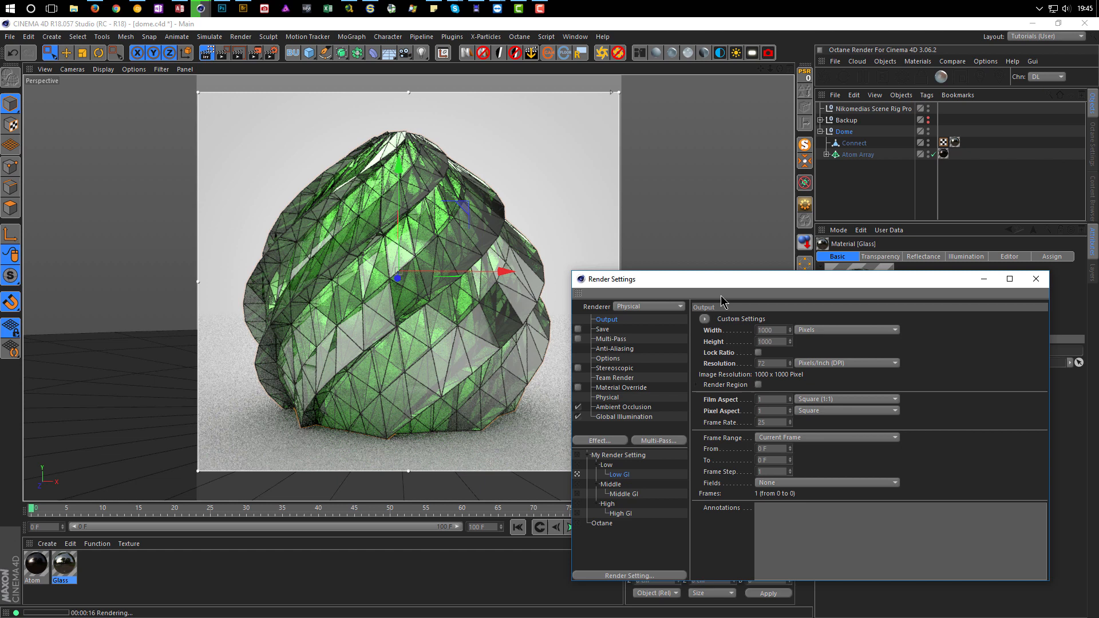
pyautogui.click(1036, 280)
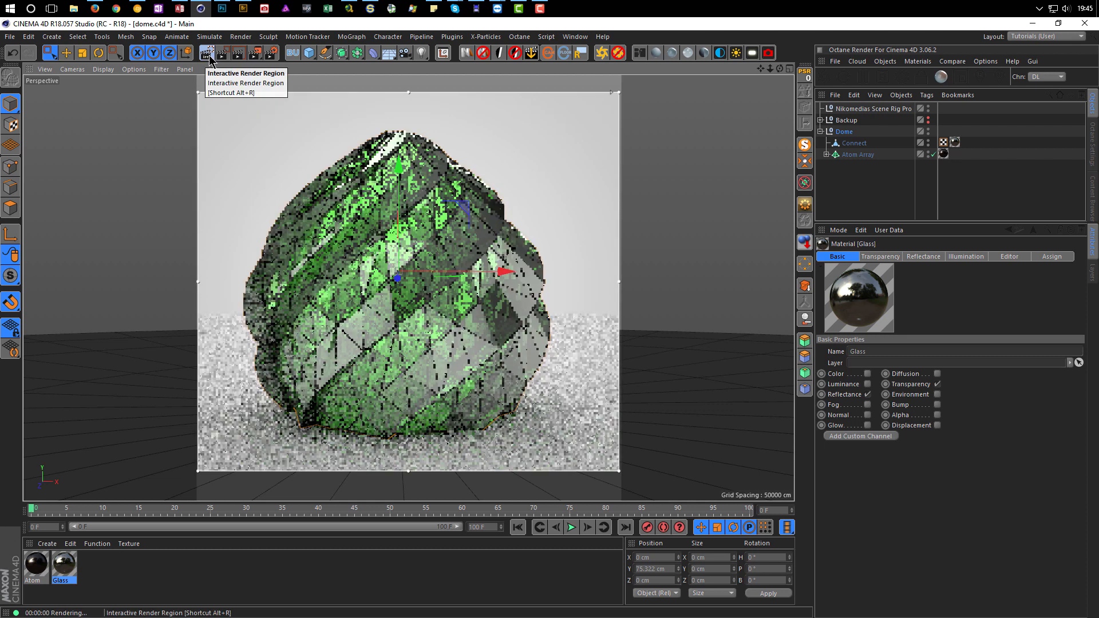
# - Assign Brooklyn_Bridge_Planks_2k.hdr from the outdoor HDRI collection as the HDRI file of Nikomedias Scene Rig Pro
pyautogui.click(874, 108)
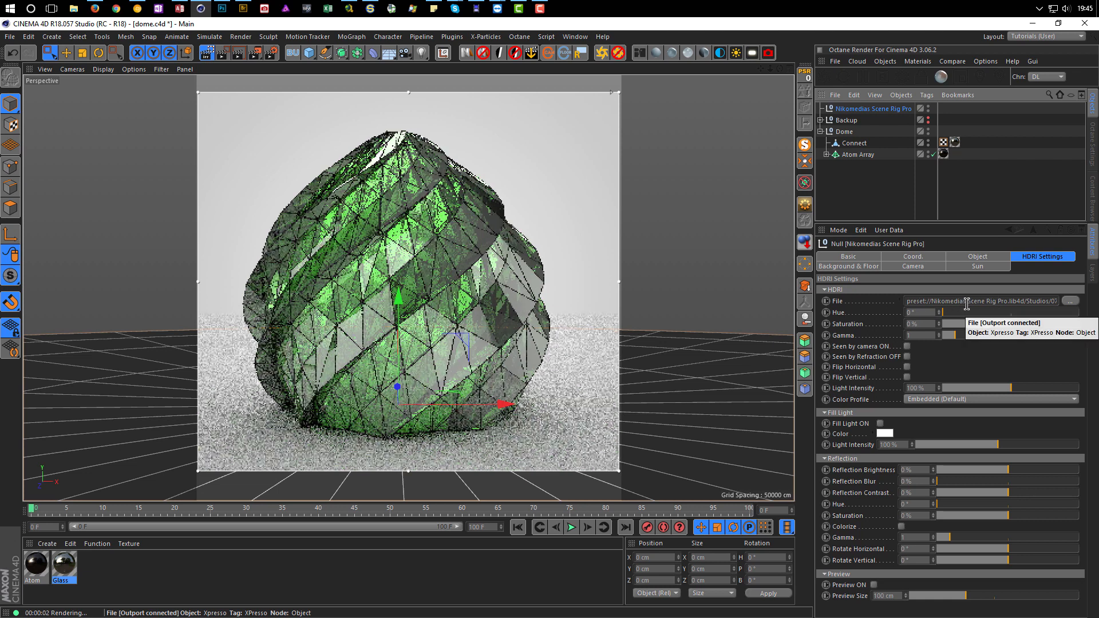
pyautogui.hotkey('shift', 'F8')
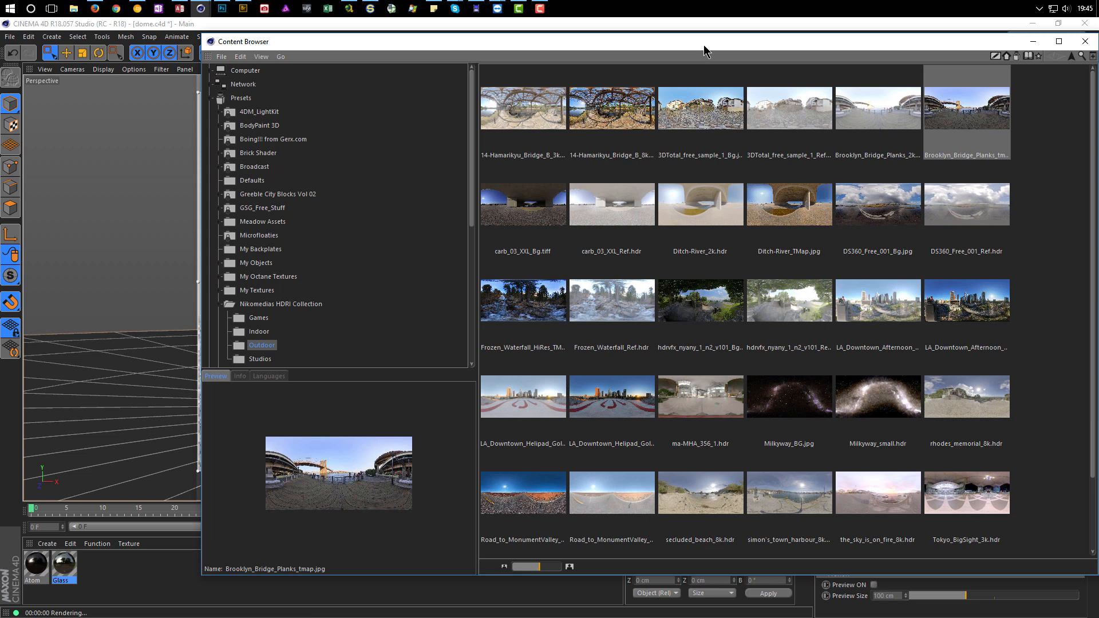
pyautogui.moveTo(706, 44); pyautogui.dragTo(611, 61)
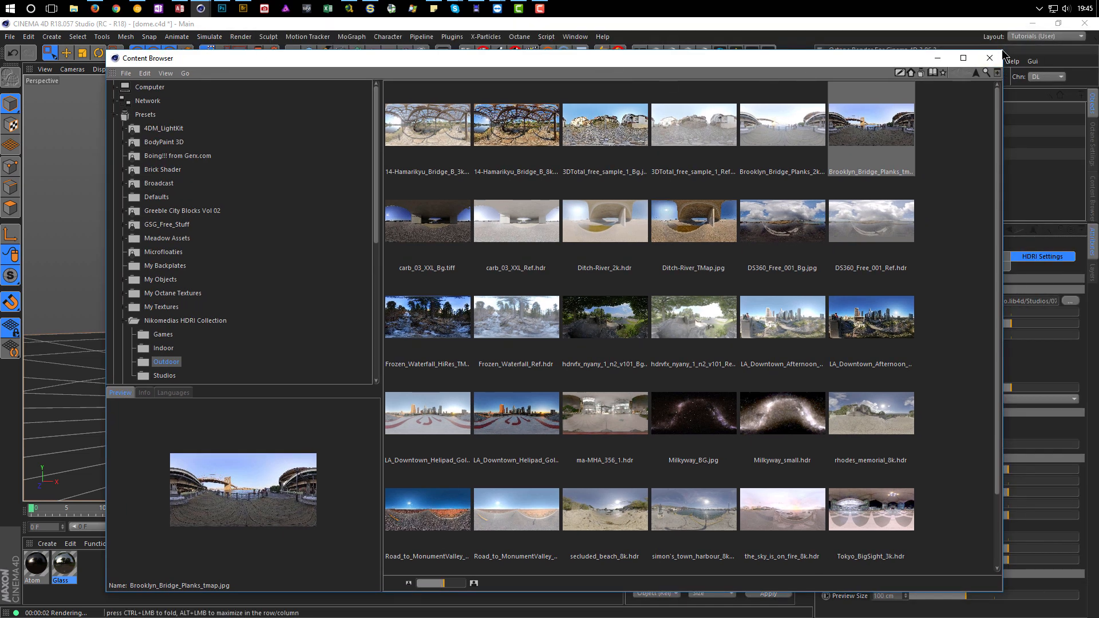
pyautogui.moveTo(1002, 53); pyautogui.dragTo(647, 237)
pyautogui.moveTo(549, 243); pyautogui.dragTo(474, 218)
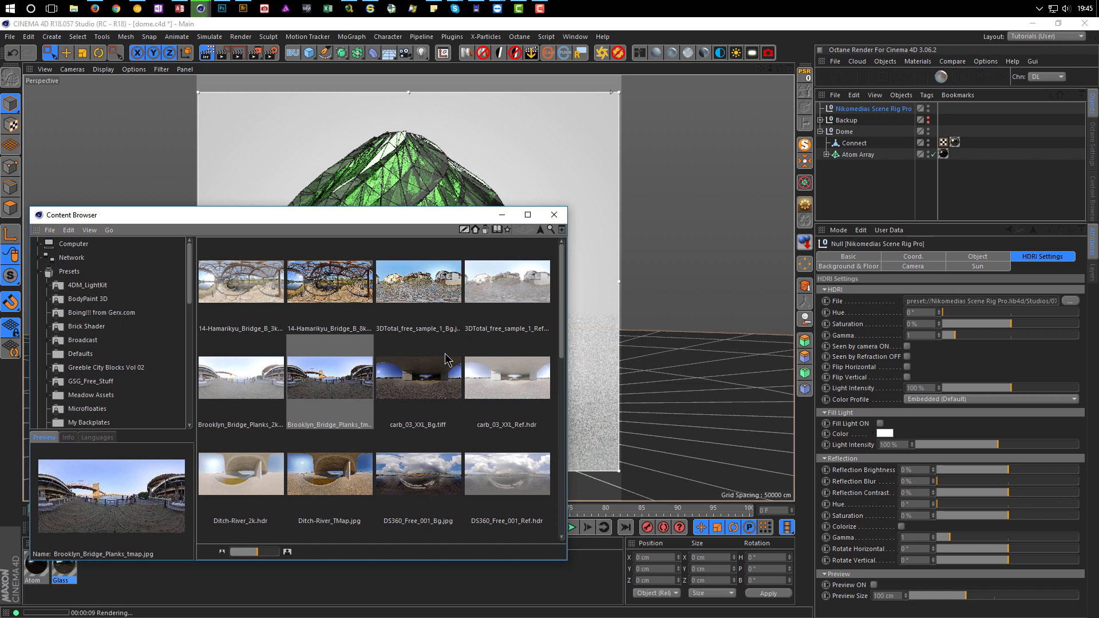
pyautogui.click(248, 384)
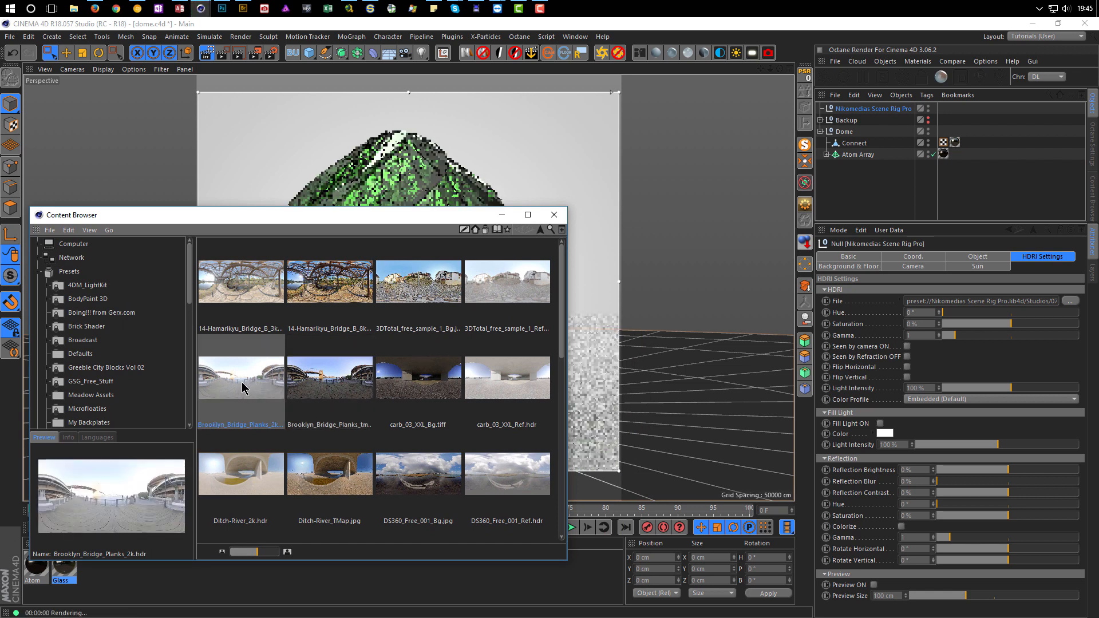
pyautogui.moveTo(376, 207); pyautogui.dragTo(480, 401)
pyautogui.moveTo(280, 552); pyautogui.dragTo(993, 303)
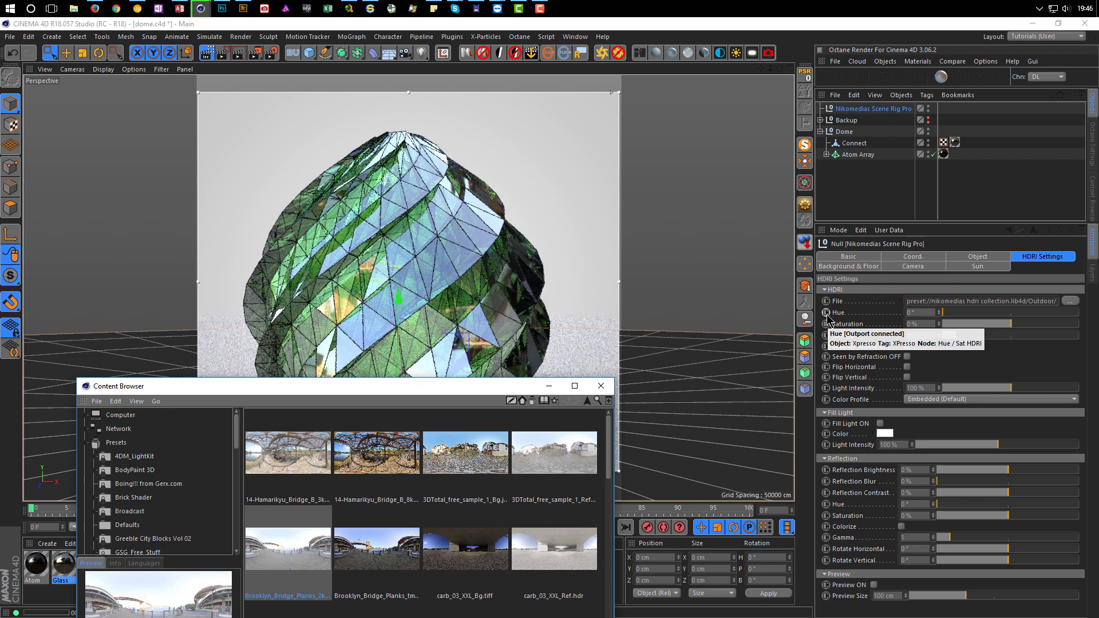
# - Disable Floor, Floor seen by Reflection and Background in the scene rig's background and floor settings
pyautogui.click(857, 268)
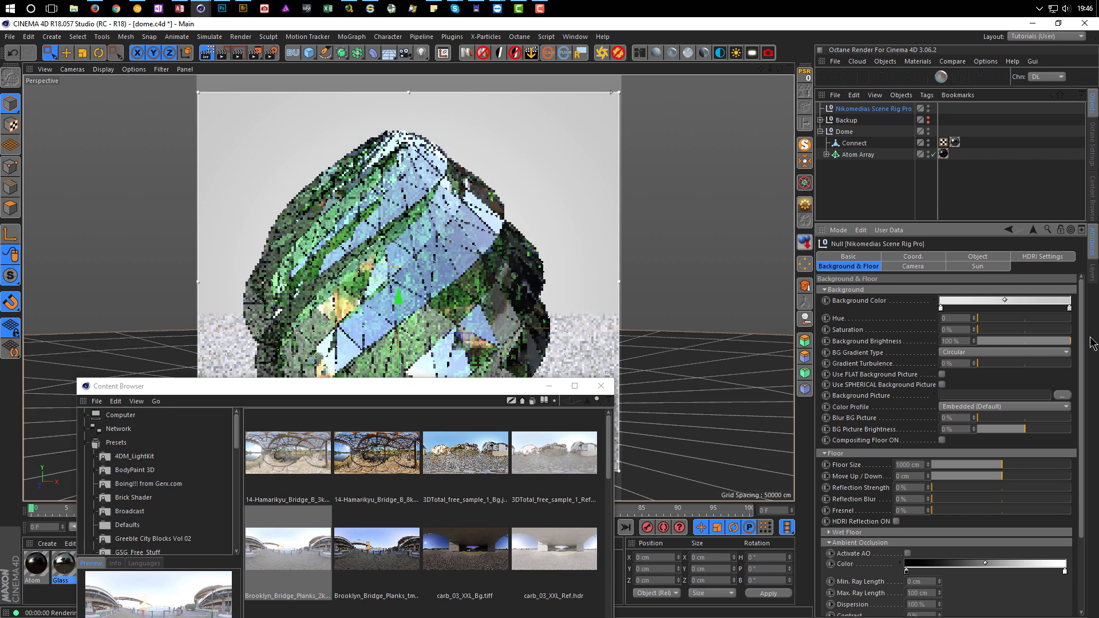
pyautogui.moveTo(1082, 320); pyautogui.dragTo(1077, 416)
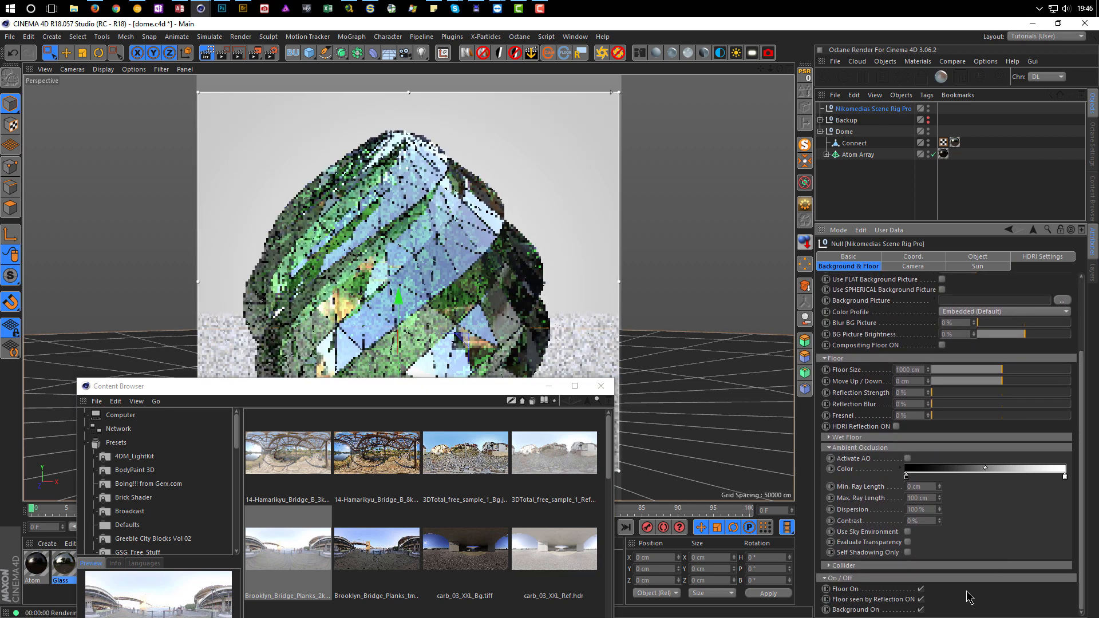
pyautogui.click(922, 590)
pyautogui.click(921, 600)
pyautogui.click(921, 610)
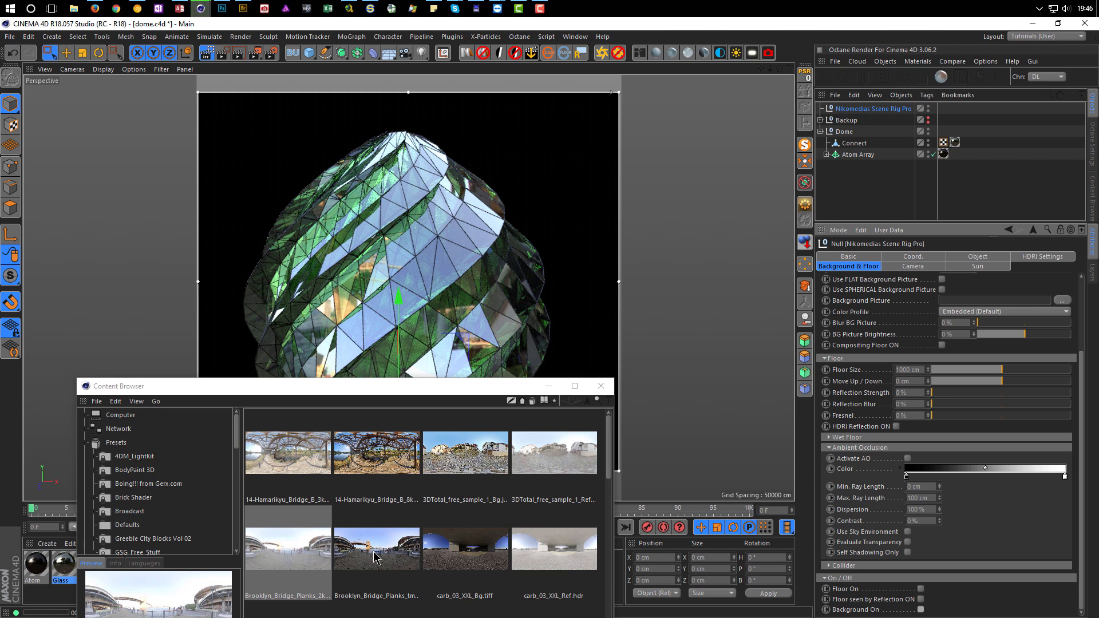
# - Use Brooklyn_Bridge_Planks_tmap.jpg as the rig's spherical background picture and enable the compositing floor
pyautogui.moveTo(378, 554); pyautogui.dragTo(961, 298)
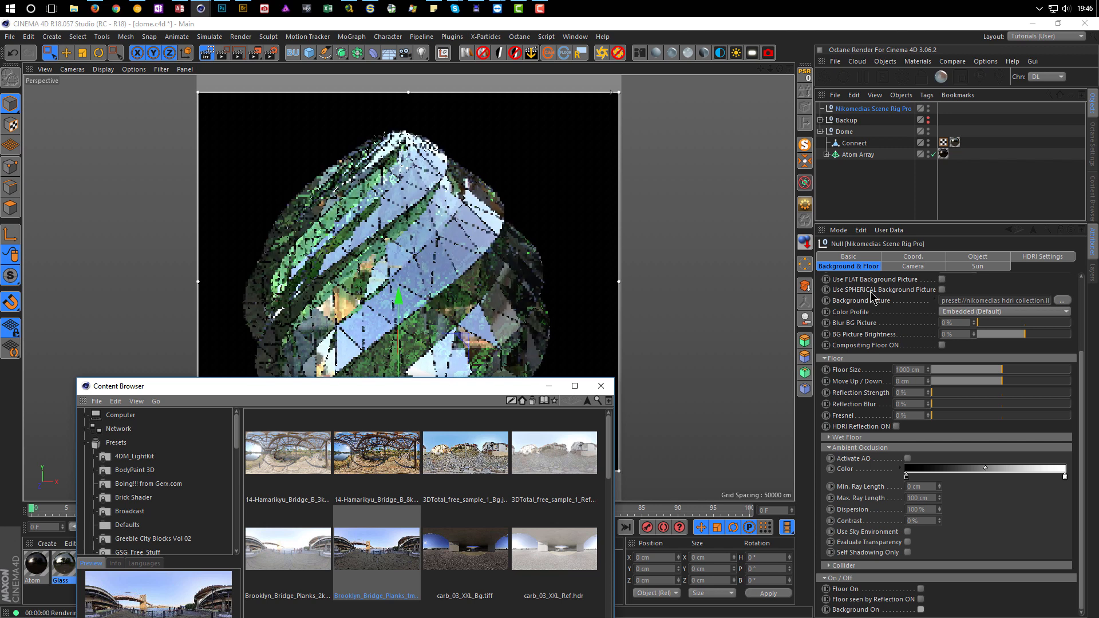
pyautogui.click(942, 289)
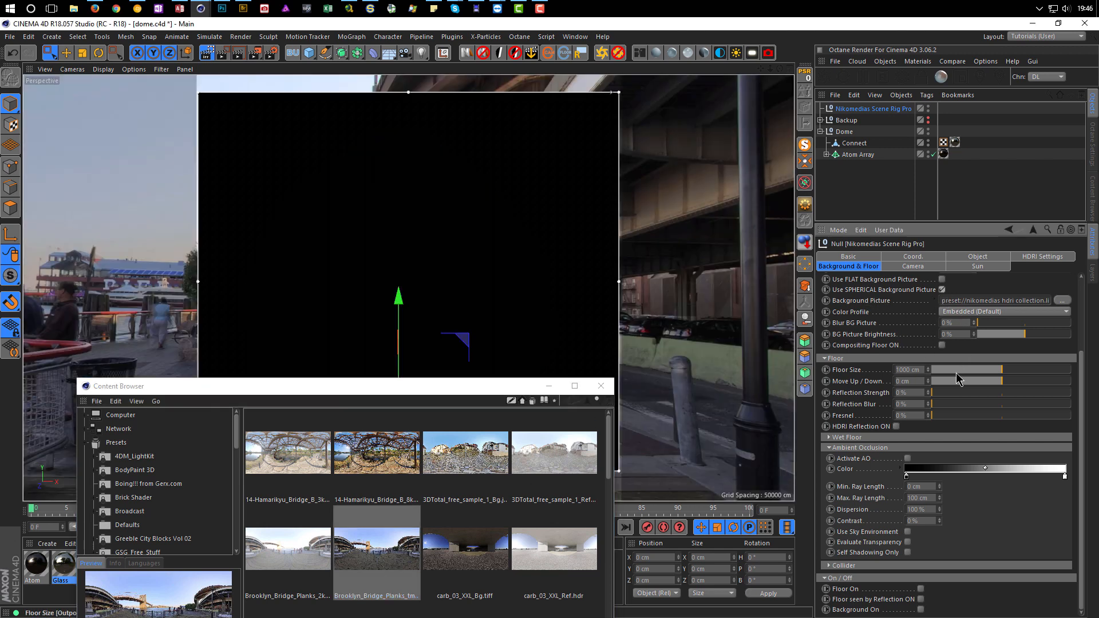
pyautogui.moveTo(432, 386); pyautogui.dragTo(442, 514)
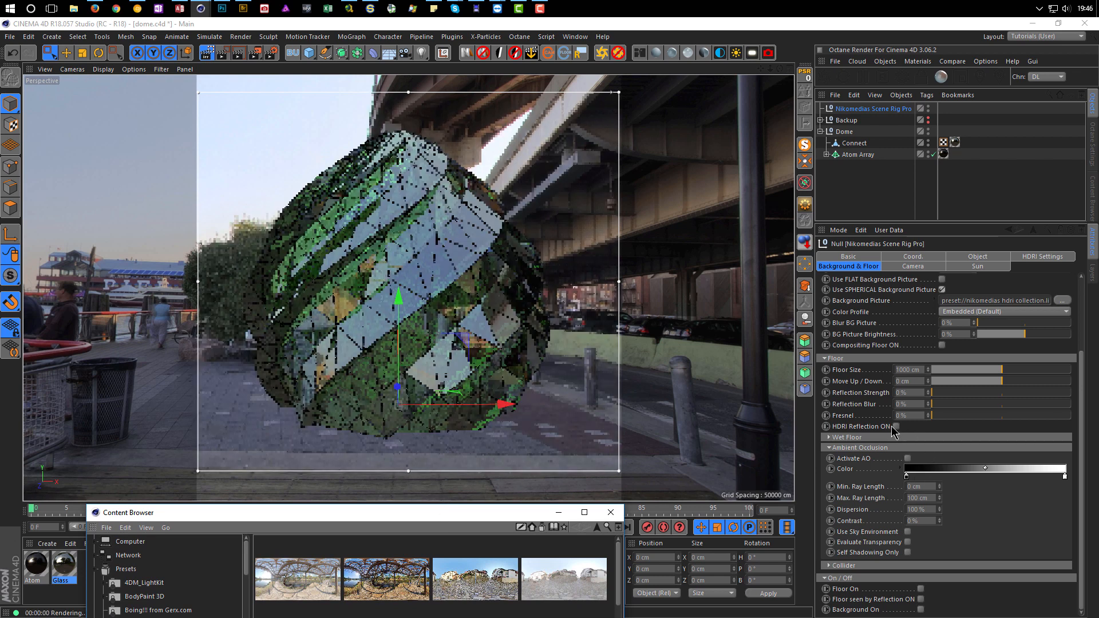
pyautogui.click(942, 345)
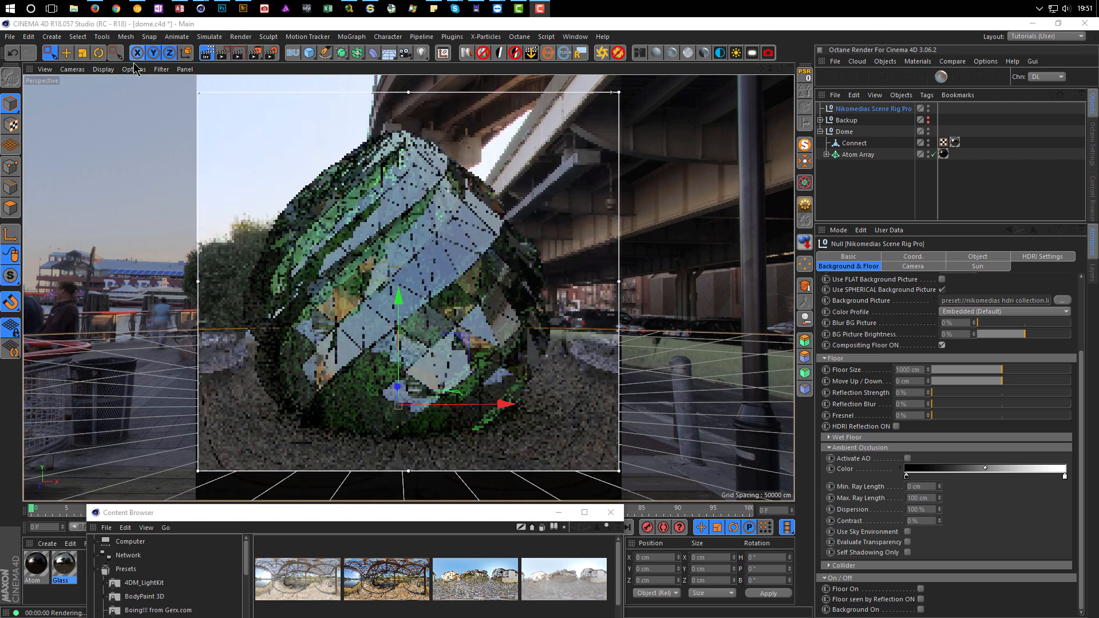
# - Stop the interactive render region and add the Render BG sky object to the scene
pyautogui.click(206, 54)
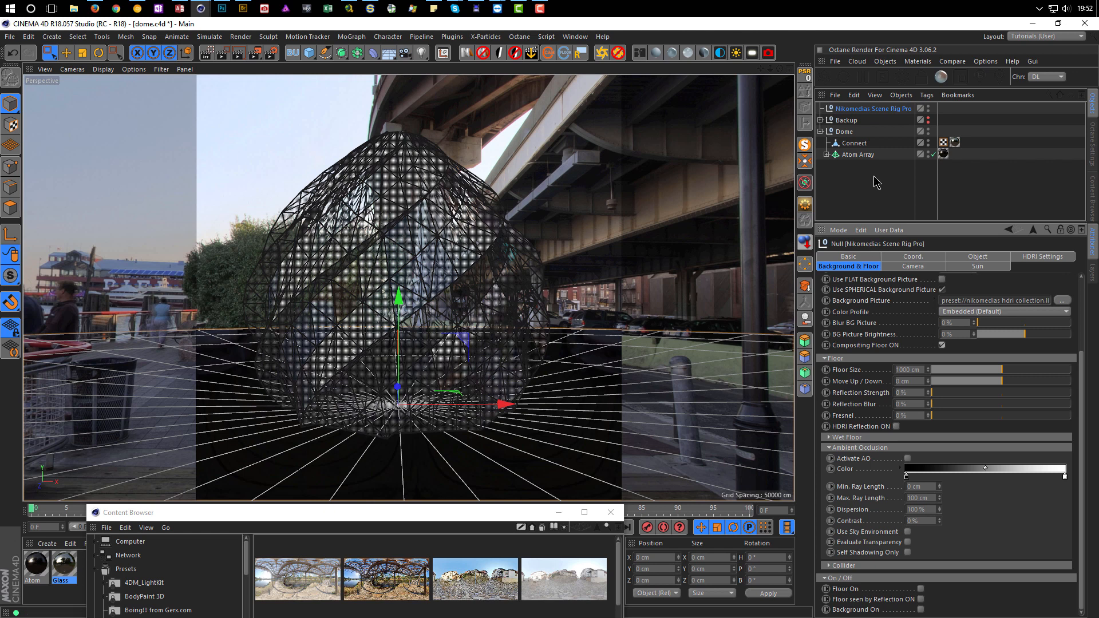
pyautogui.click(580, 55)
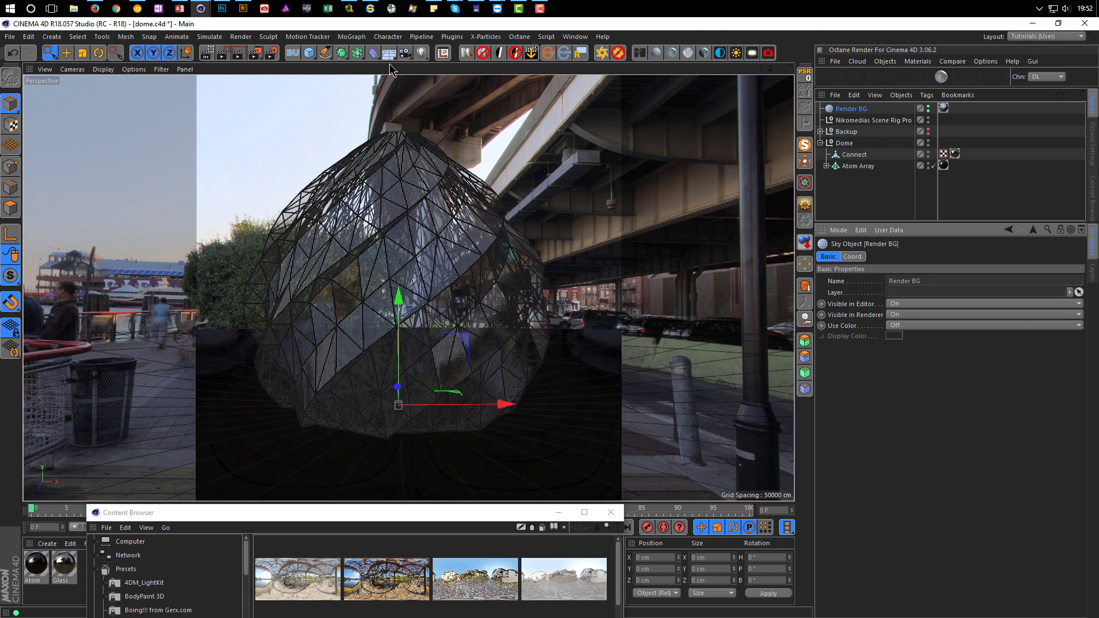
# - Load the Nikomedias Settings presets into the render settings and make Just BG the active one
pyautogui.click(271, 53)
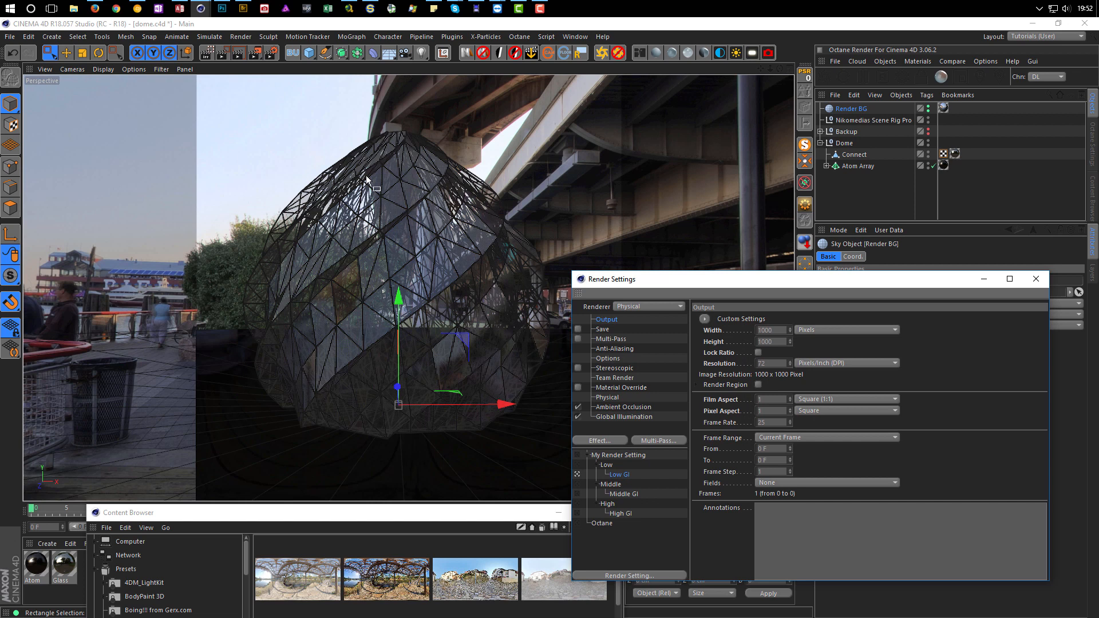
pyautogui.moveTo(664, 280); pyautogui.dragTo(359, 220)
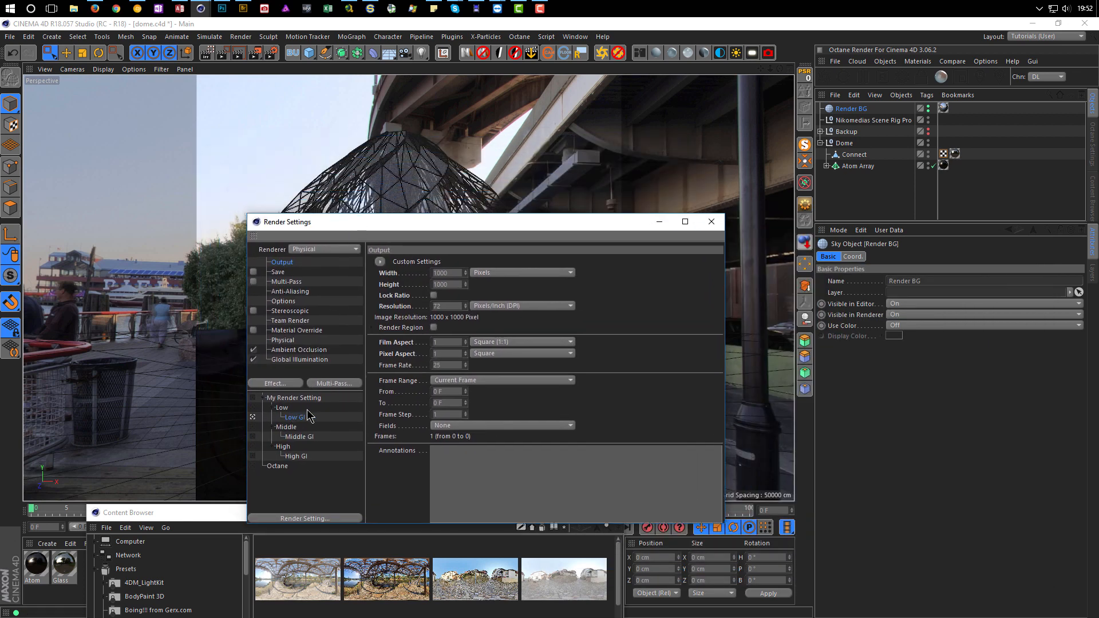
pyautogui.click(533, 57)
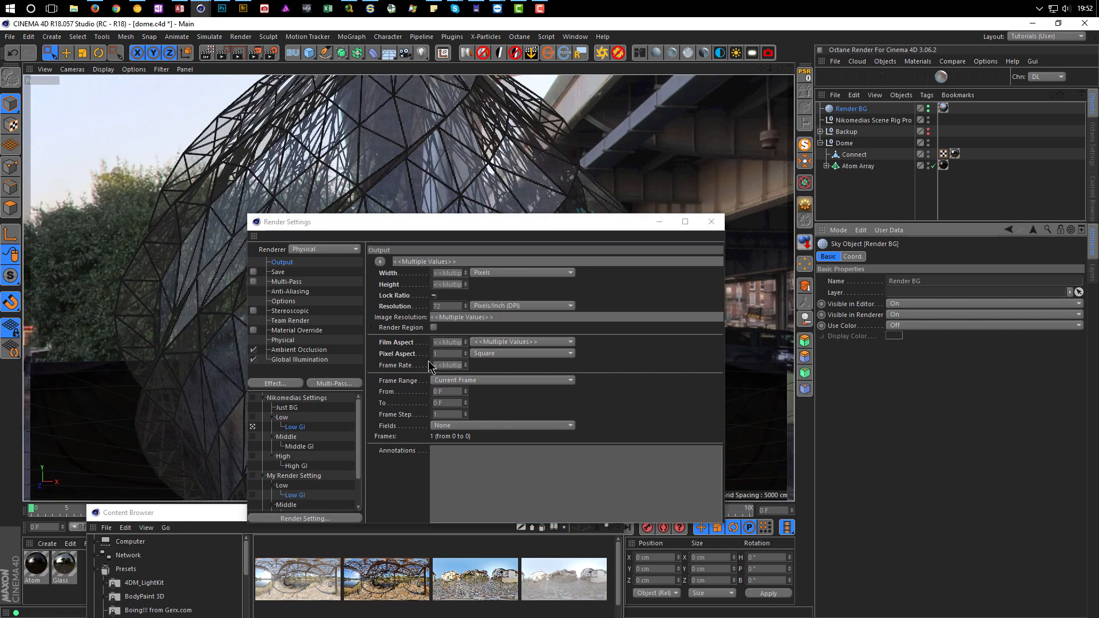
pyautogui.click(285, 408)
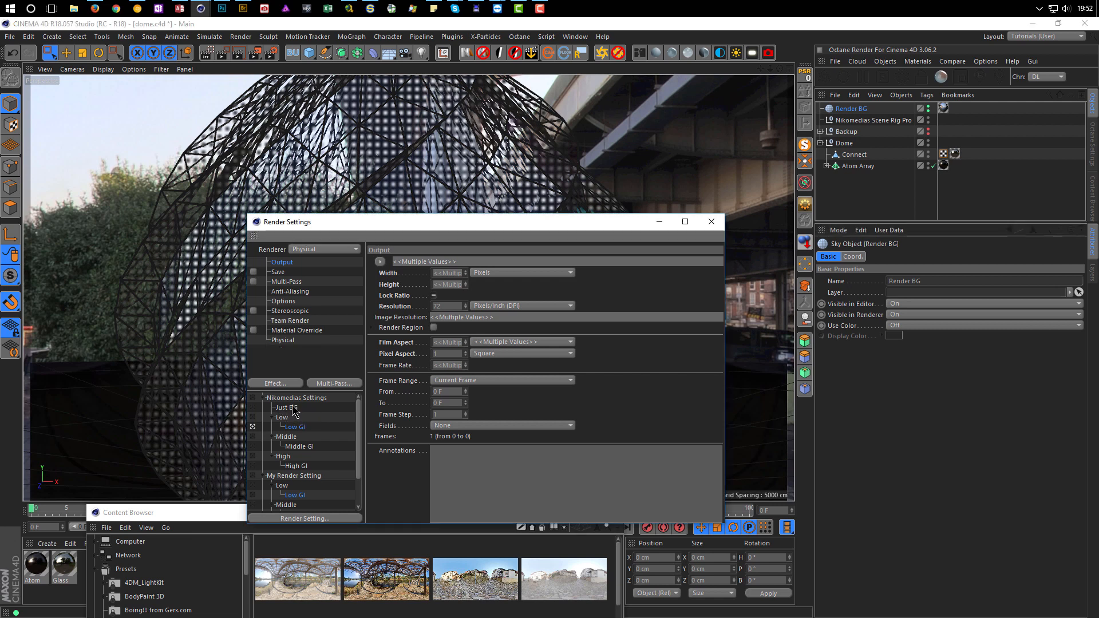
# - Set the Just BG output size to 1500 x 1500 pixels with the ratio locked
pyautogui.click(434, 296)
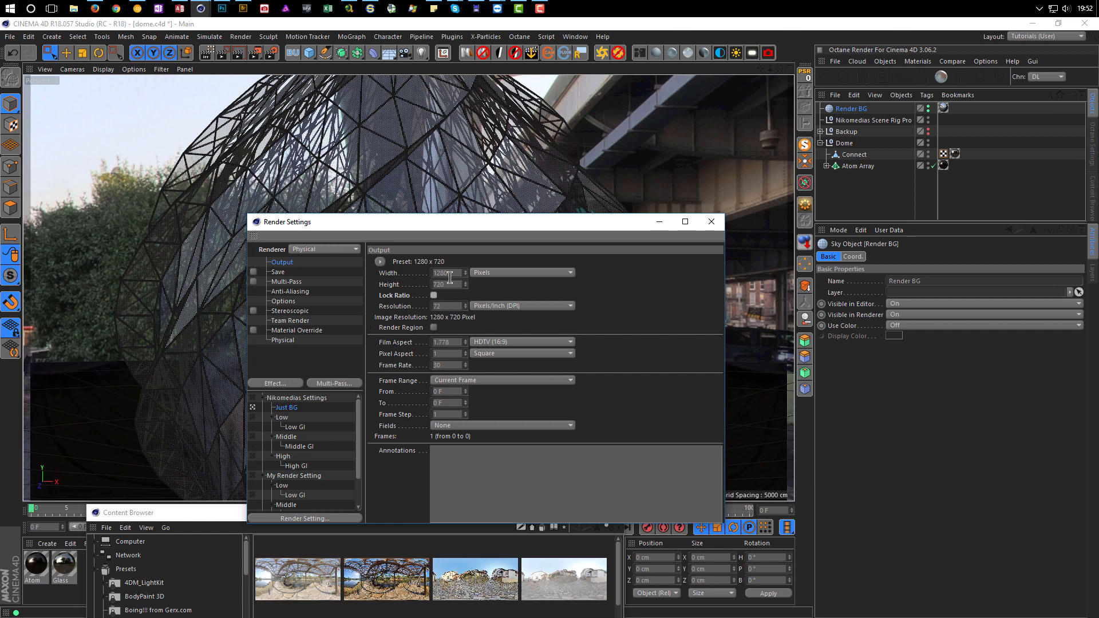
pyautogui.moveTo(455, 273); pyautogui.dragTo(402, 275)
pyautogui.write('1500')
pyautogui.press('Tab')
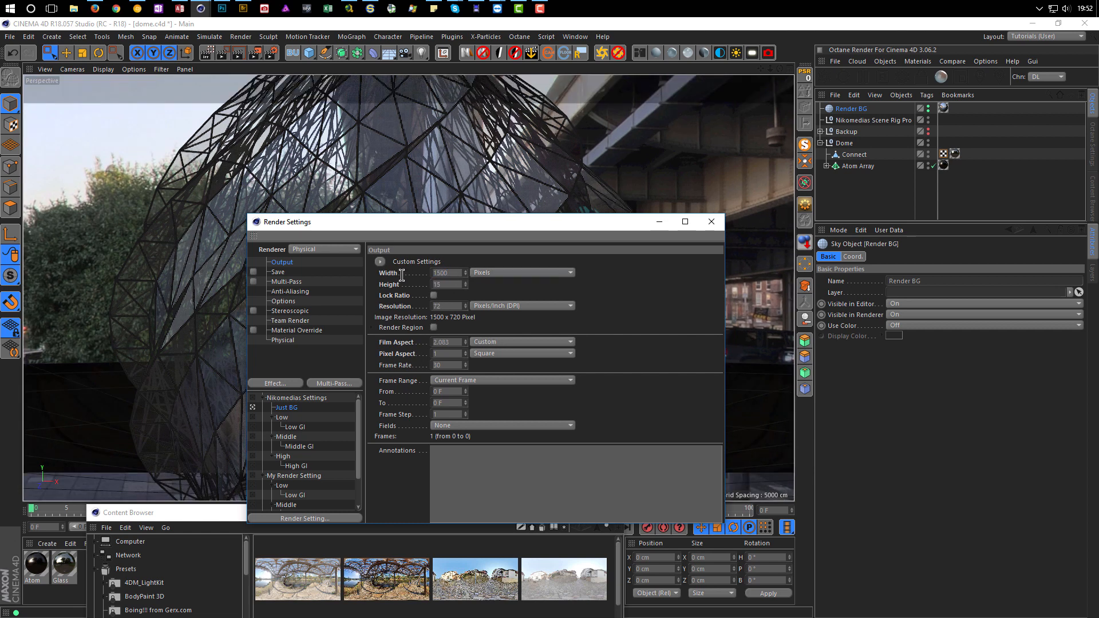
pyautogui.write('1500')
pyautogui.press('Return')
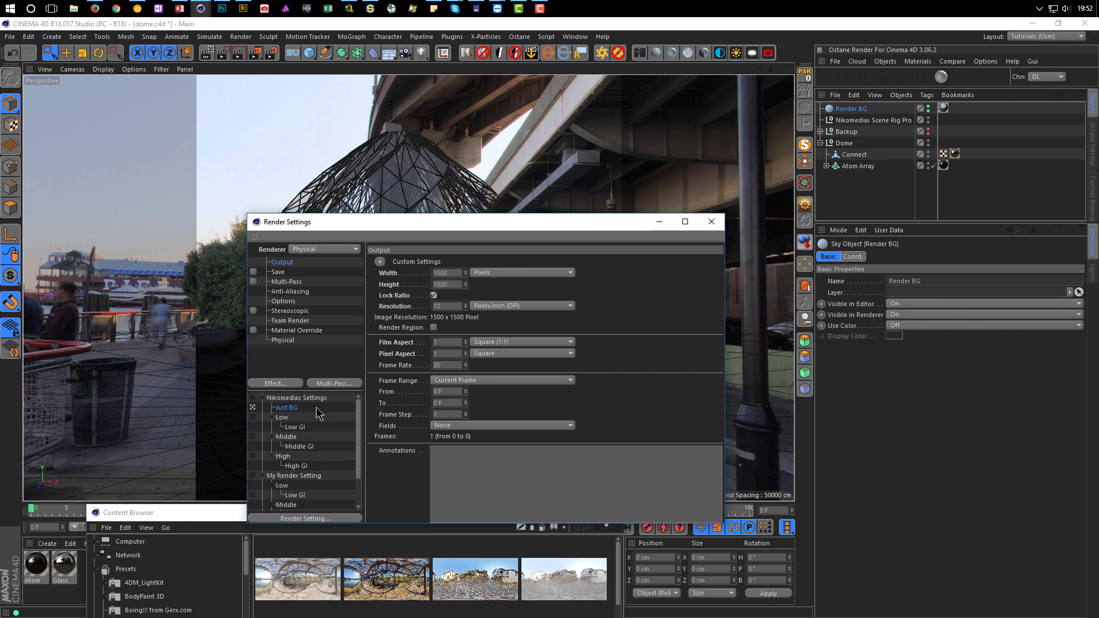
# - Render the background plate to the Picture Viewer and save it as a JPEG still image named BG on the Desktop
pyautogui.hotkey('shift', 'r')
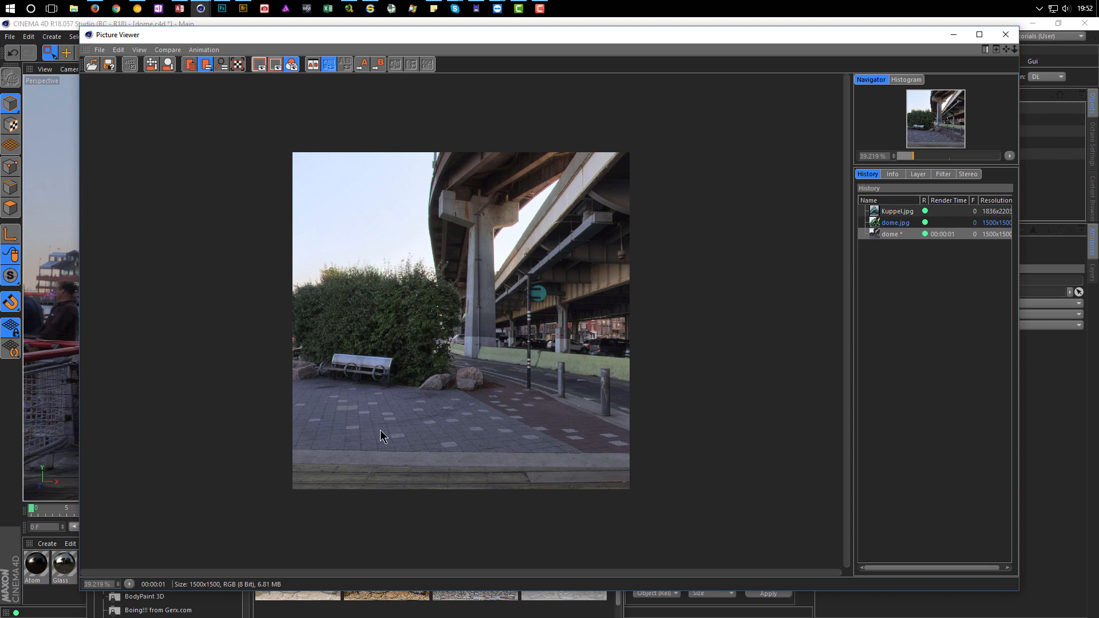
pyautogui.click(100, 50)
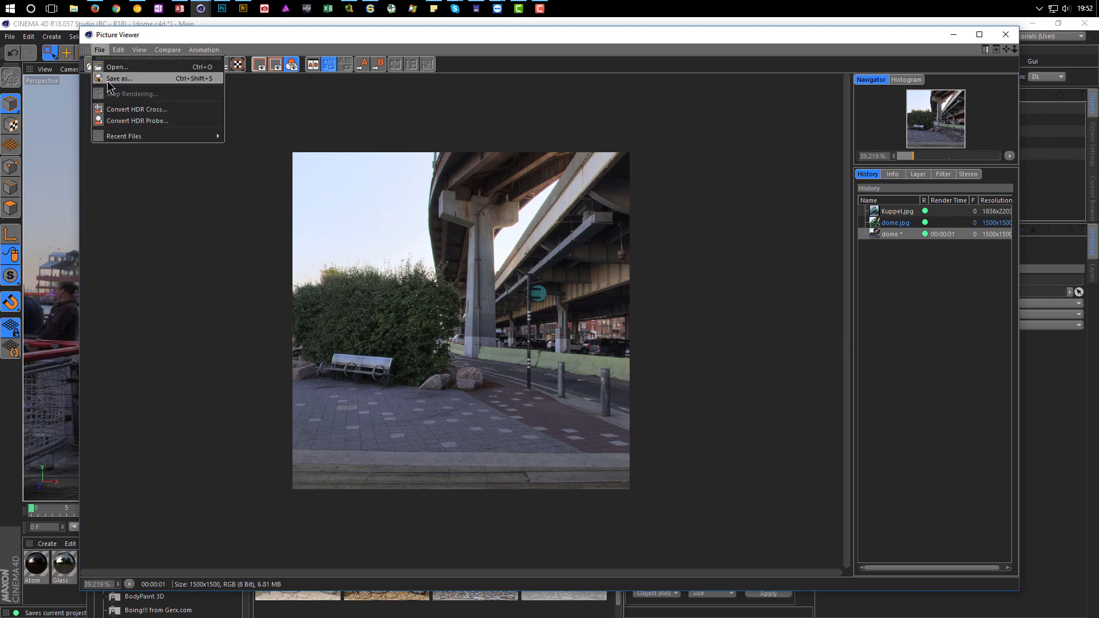
pyautogui.click(109, 80)
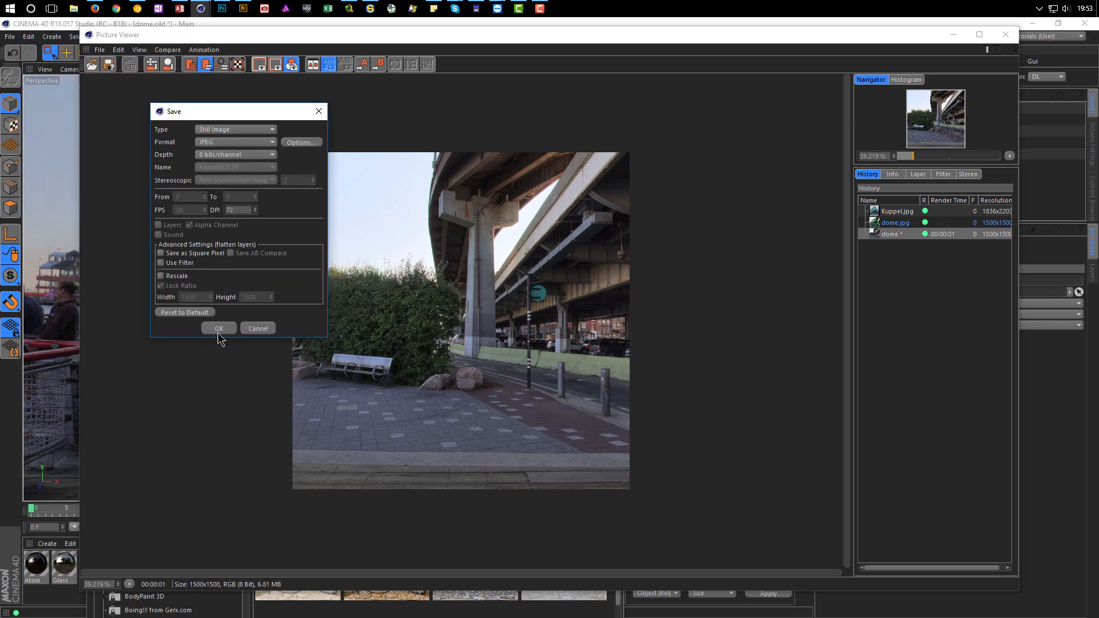
pyautogui.click(218, 330)
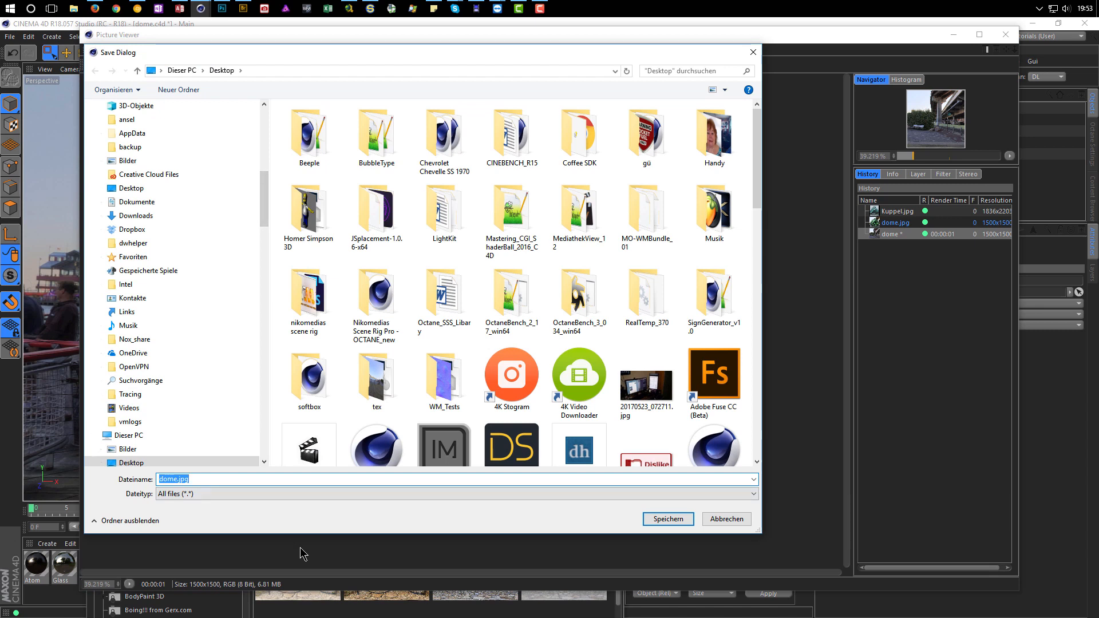
pyautogui.write('BG')
pyautogui.press('Return')
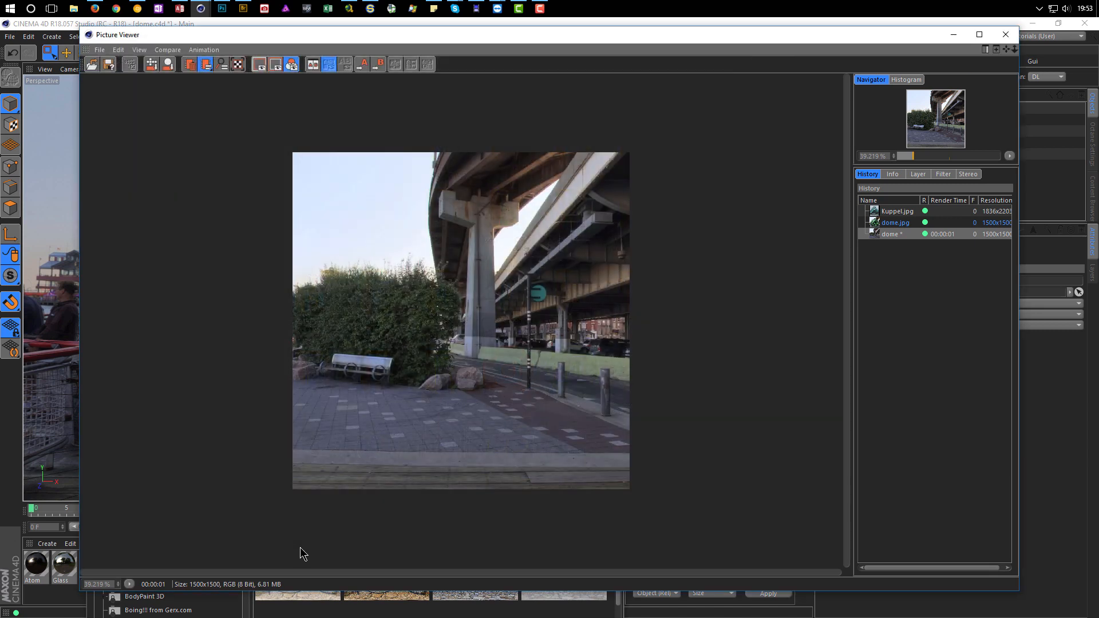
pyautogui.click(1006, 34)
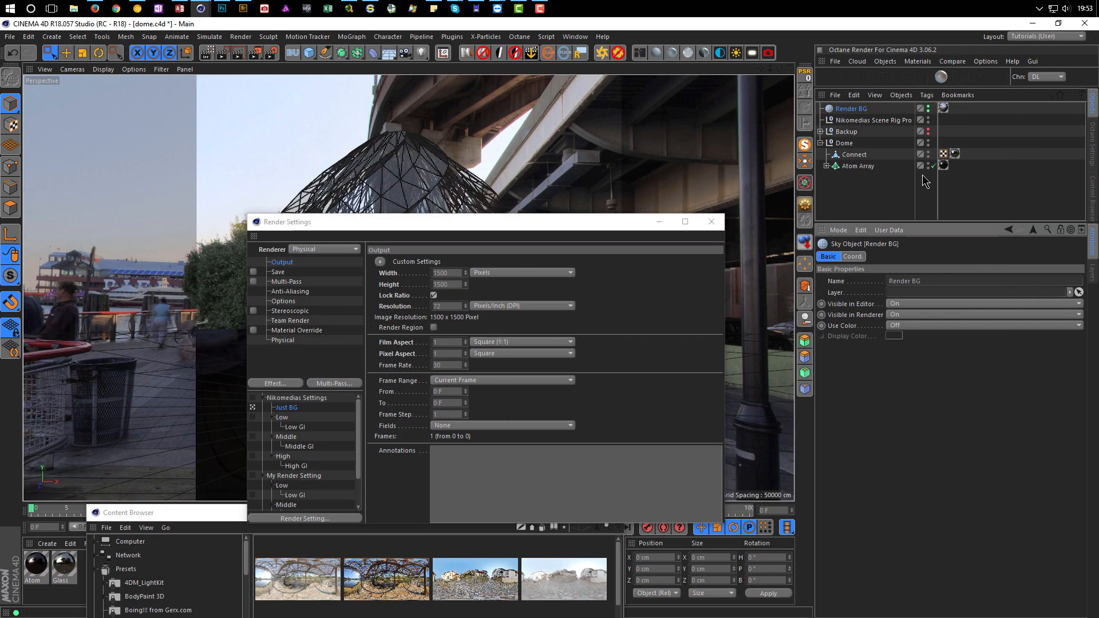
# - Close the render settings, start the interactive render region and delete the Render BG sky object
pyautogui.click(711, 222)
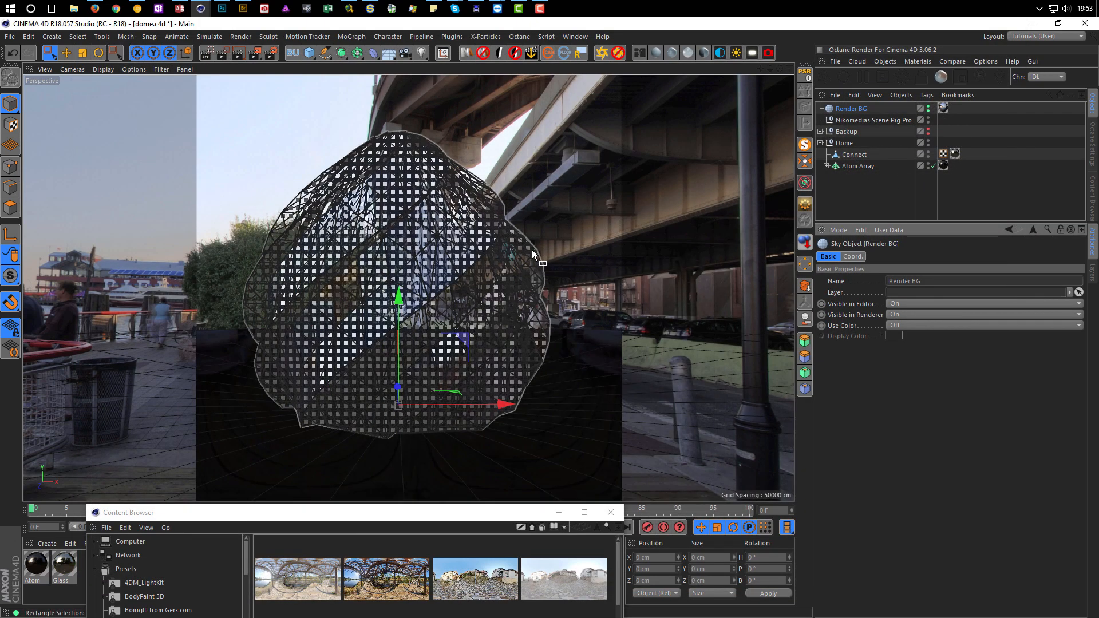
pyautogui.click(207, 56)
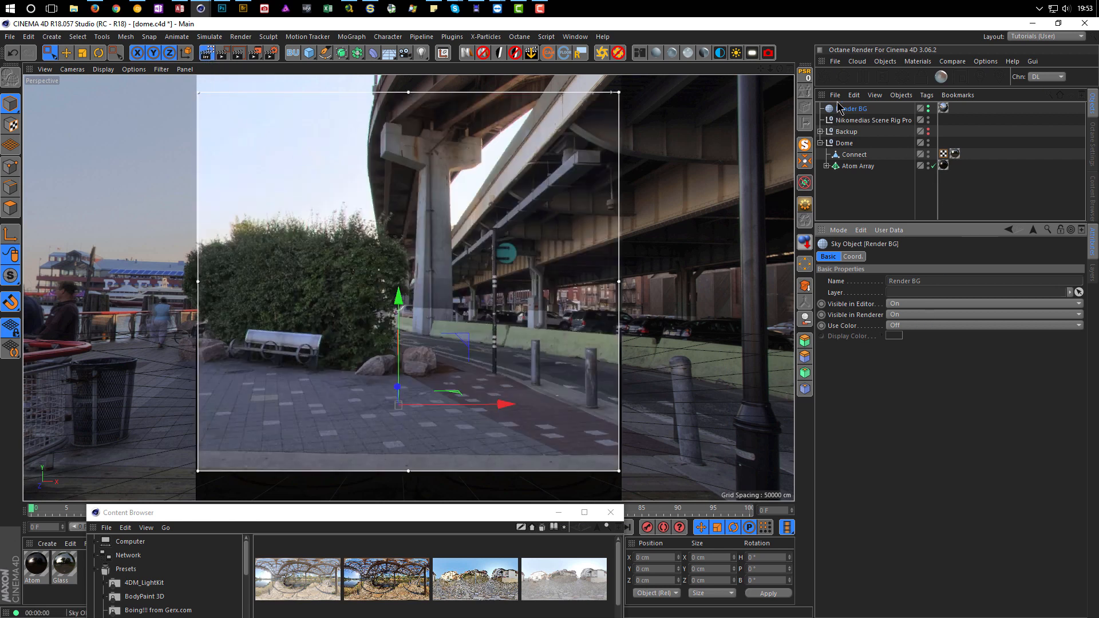
pyautogui.press('Delete')
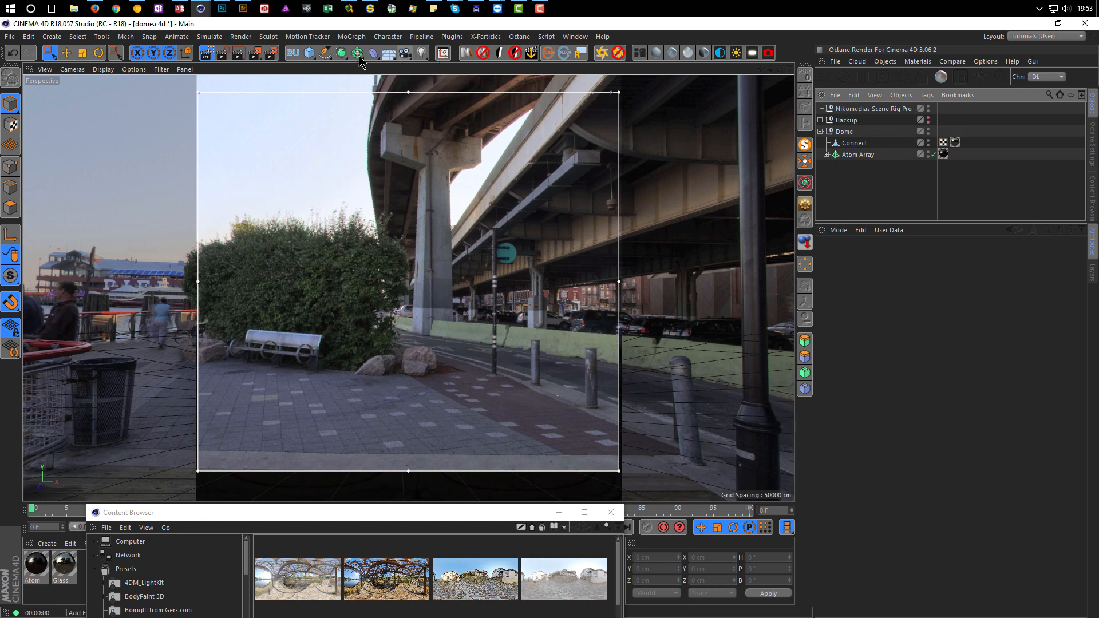
# - Delete the Nikomedias Settings presets from the render settings and make Low GI under My Render Setting the active one
pyautogui.click(271, 53)
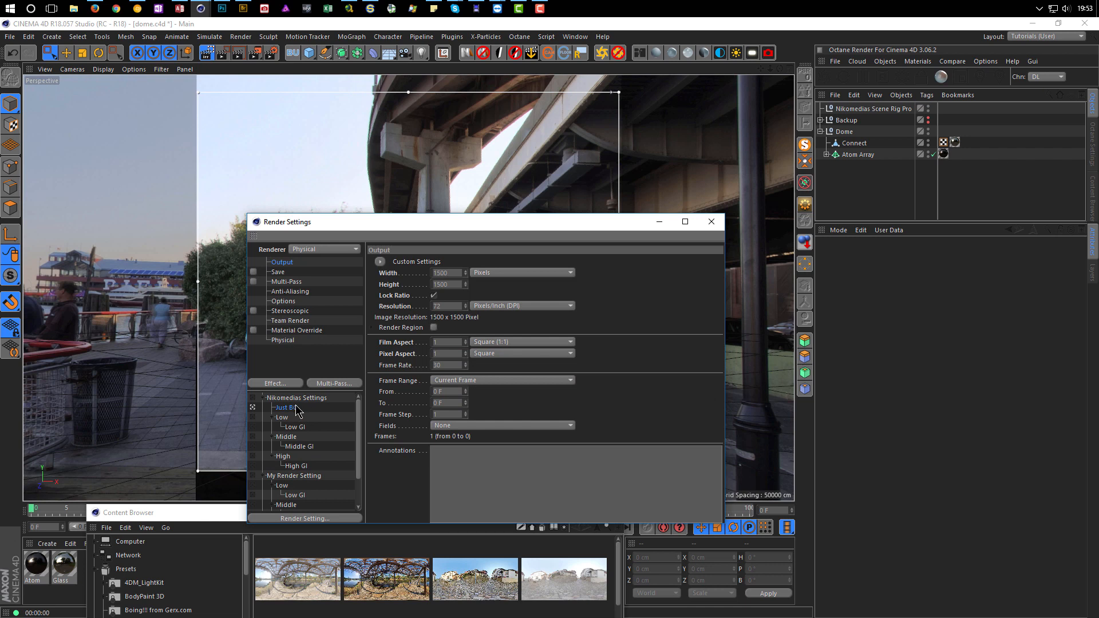
pyautogui.click(297, 399)
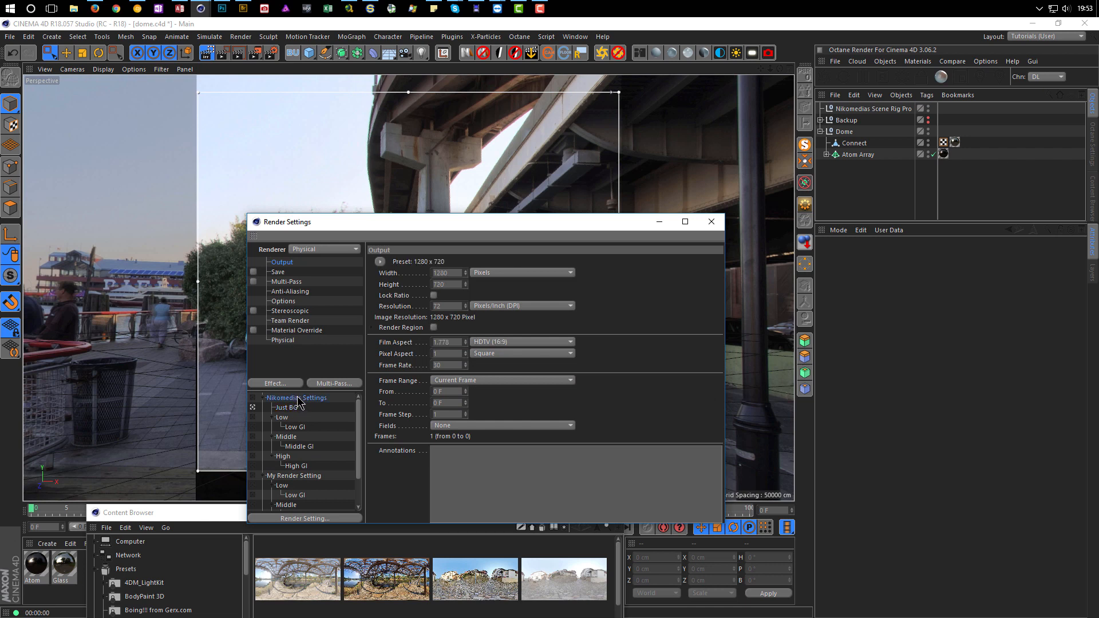
pyautogui.press('Delete')
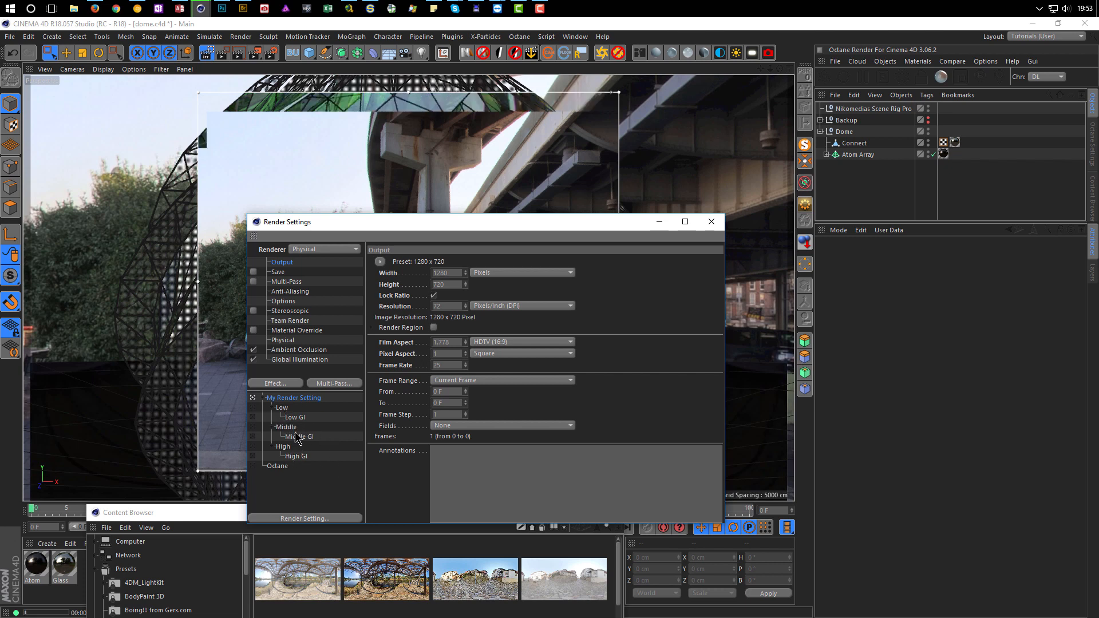
pyautogui.click(256, 418)
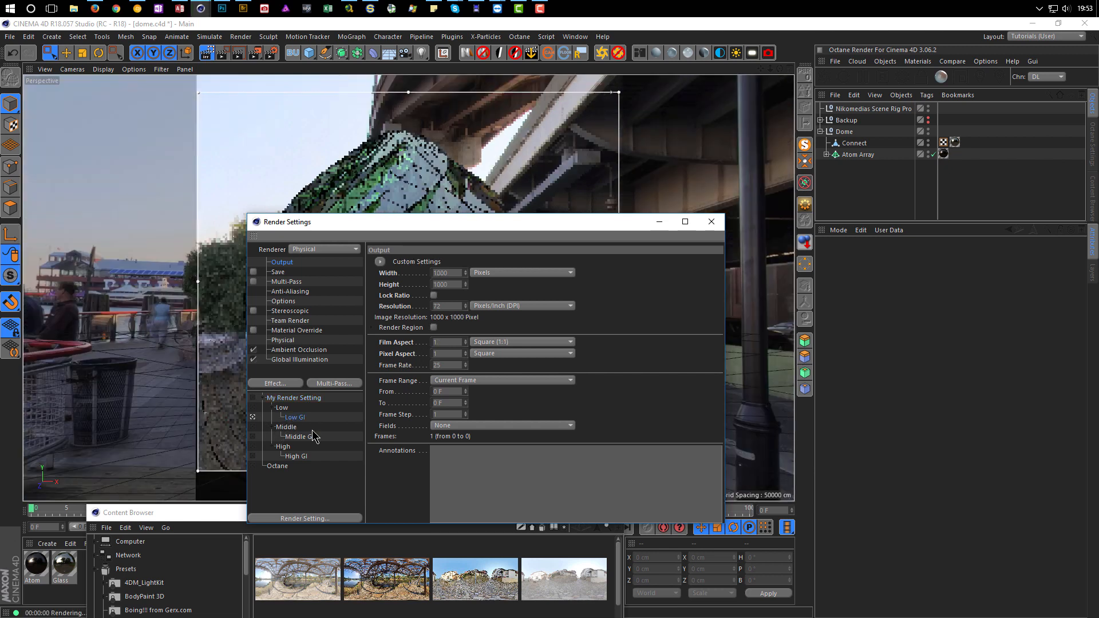
pyautogui.click(711, 222)
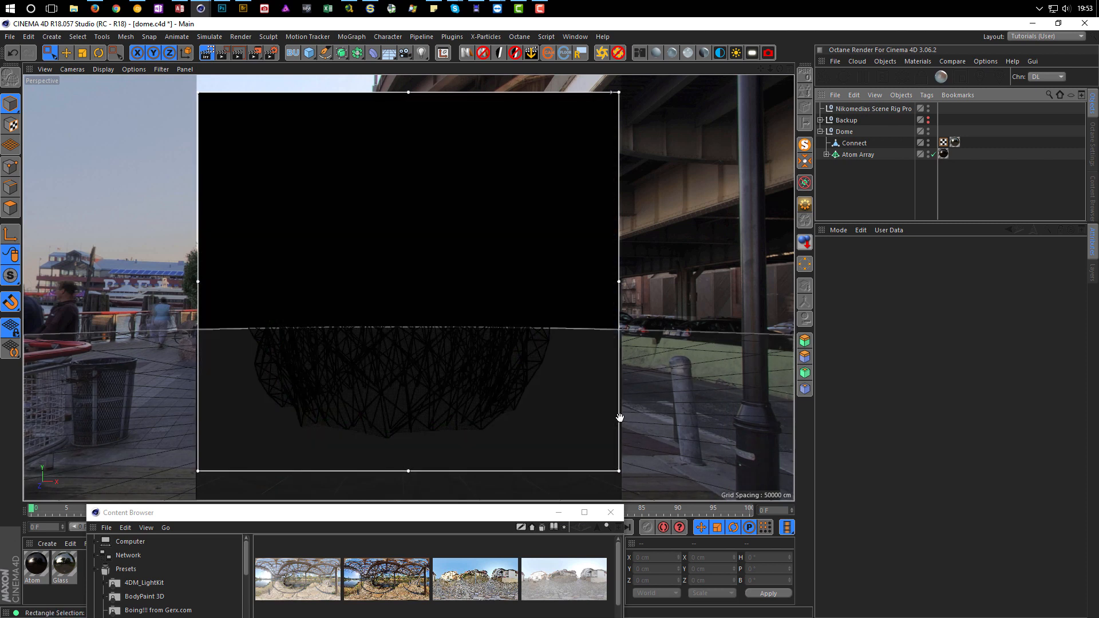
# - Switch the scene rig to a flat background picture using BG.jpg from the Desktop and stop the interactive render region
pyautogui.click(853, 110)
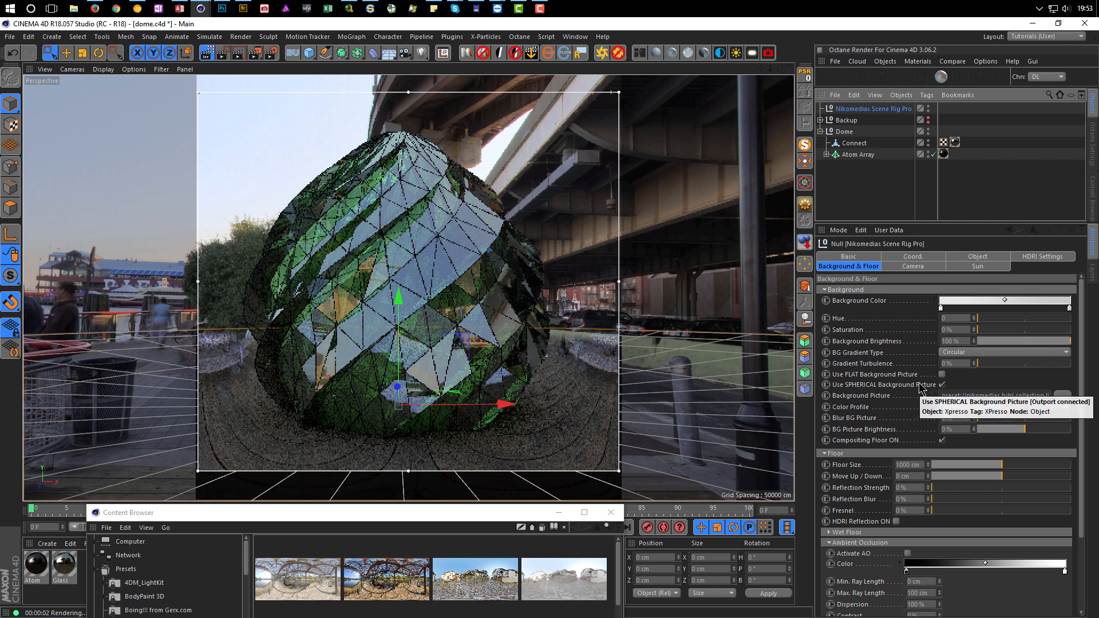
pyautogui.click(943, 374)
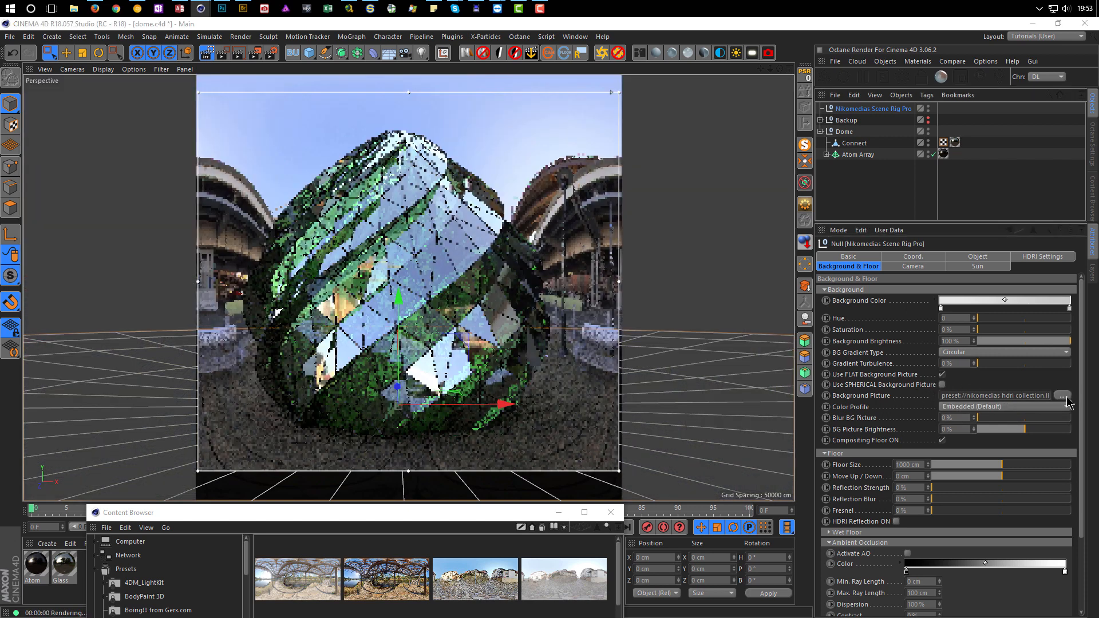
pyautogui.click(1063, 396)
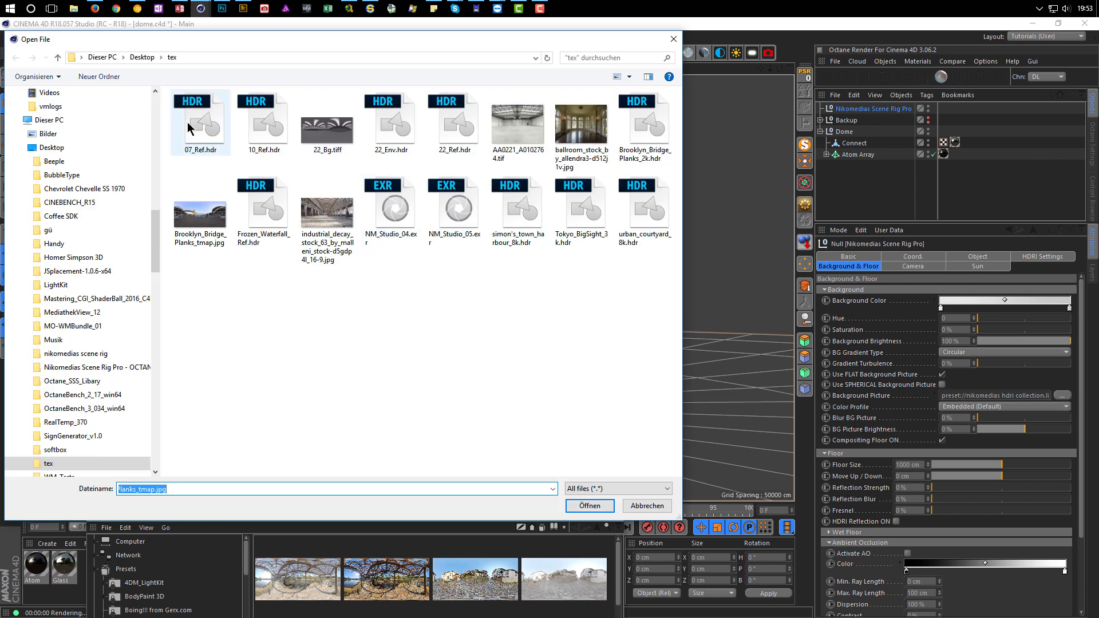
pyautogui.click(82, 57)
pyautogui.click(97, 71)
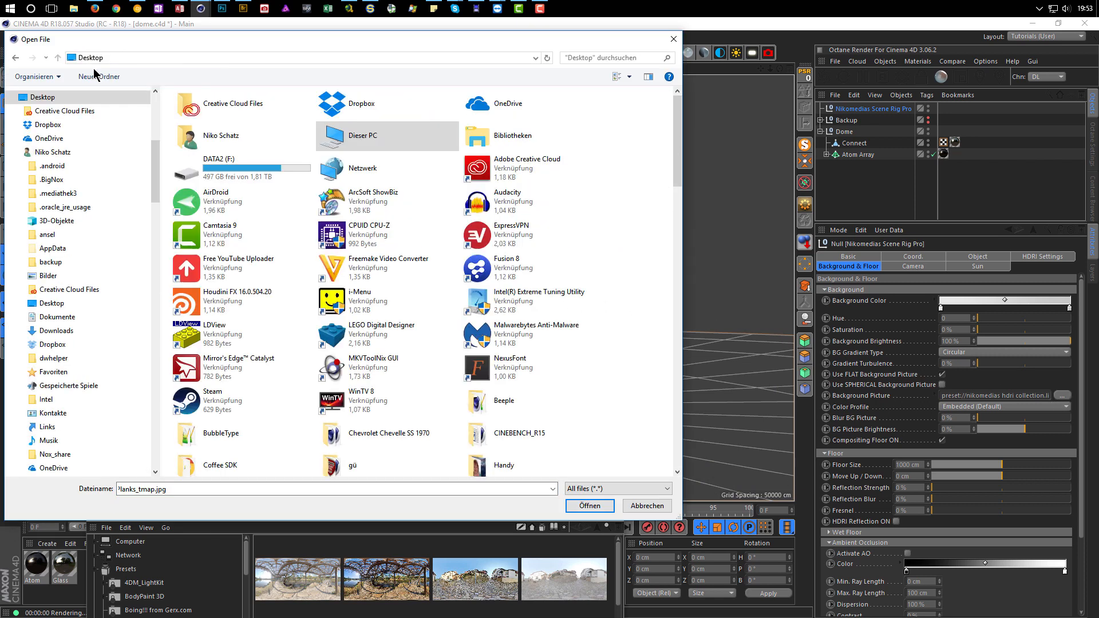
pyautogui.moveTo(217, 490); pyautogui.dragTo(91, 504)
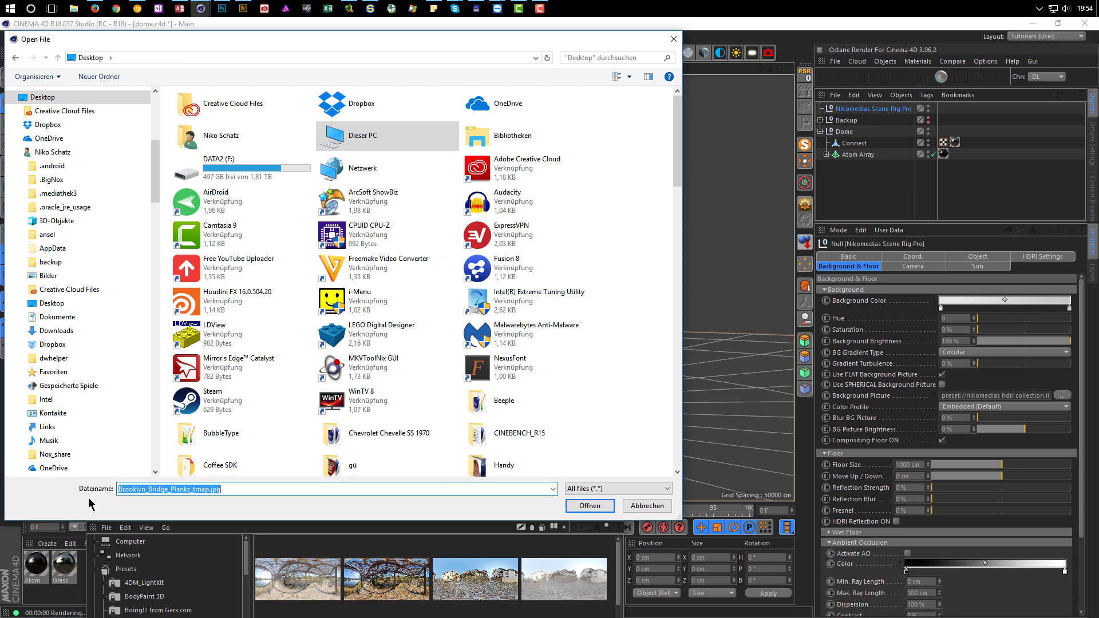
pyautogui.write('bg')
pyautogui.press('Down')
pyautogui.press('Return')
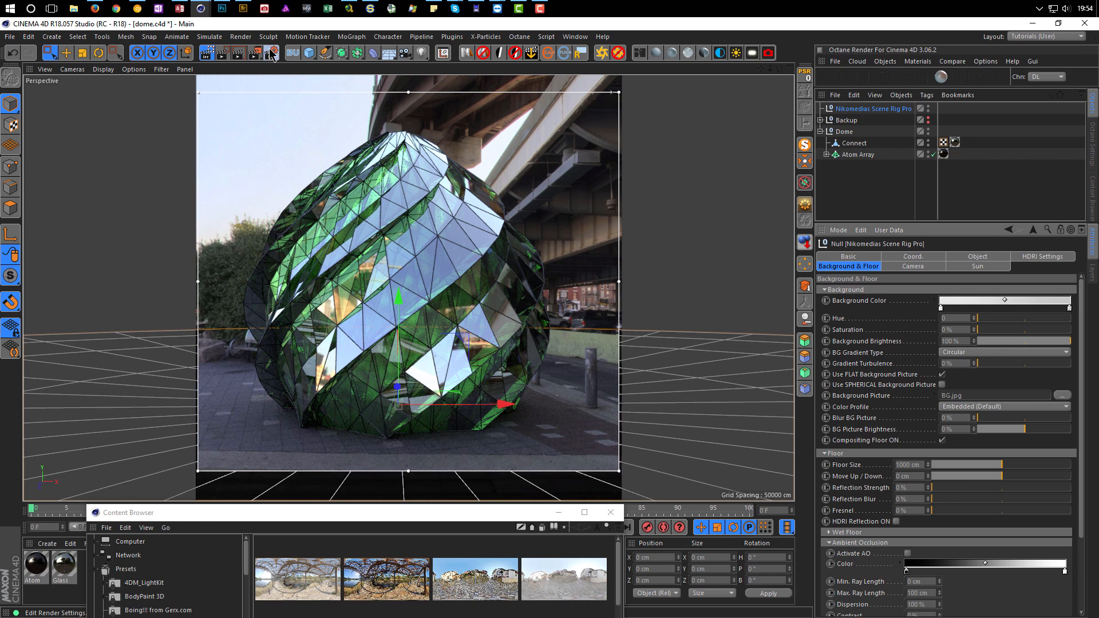
pyautogui.click(205, 56)
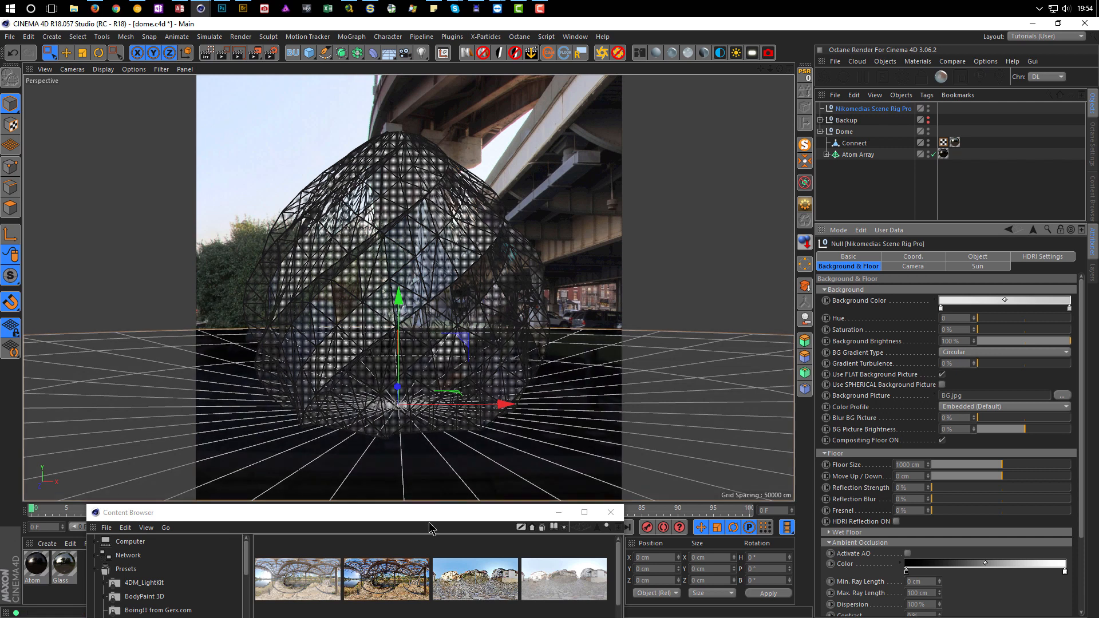
pyautogui.click(621, 522)
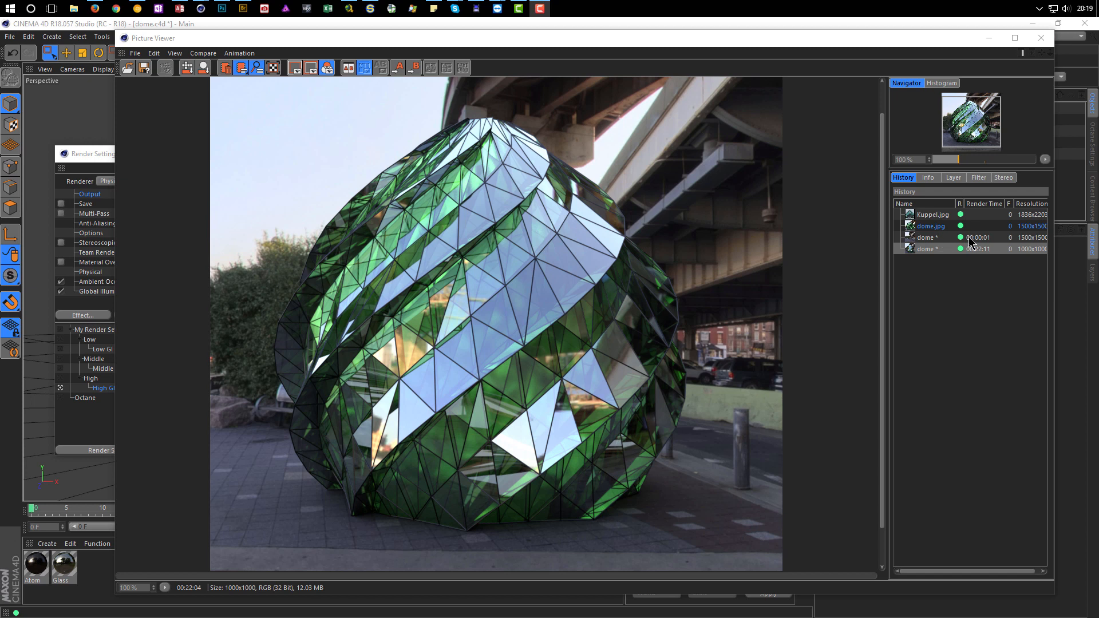
# - Compare the earlier dome.jpg with the new dome render in the Picture Viewer and inspect the new one at 100 %
pyautogui.click(929, 229)
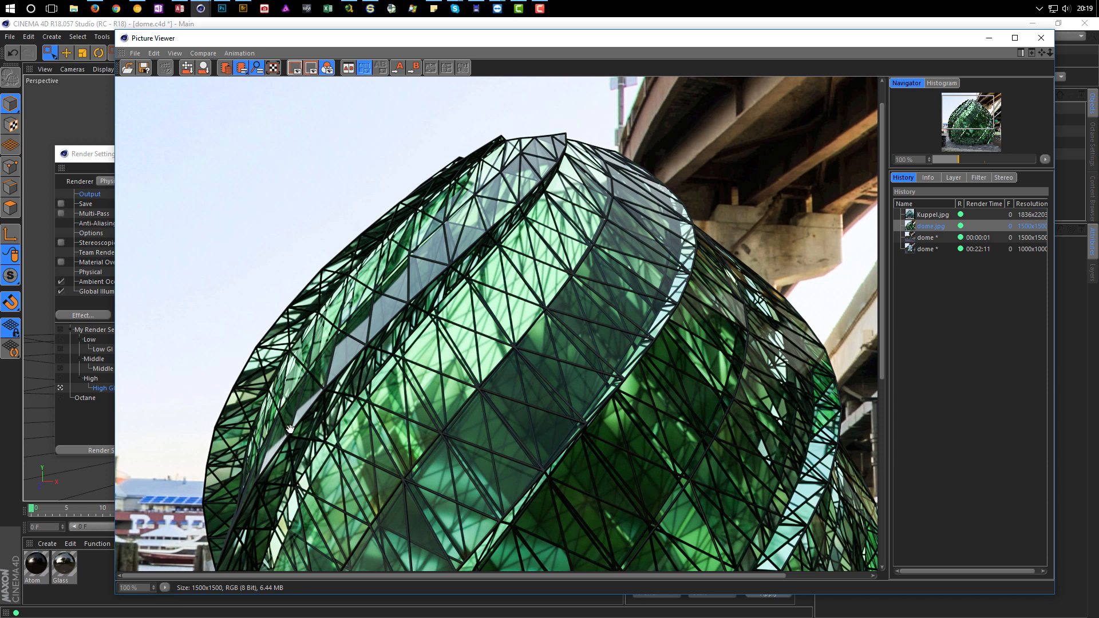
pyautogui.click(274, 69)
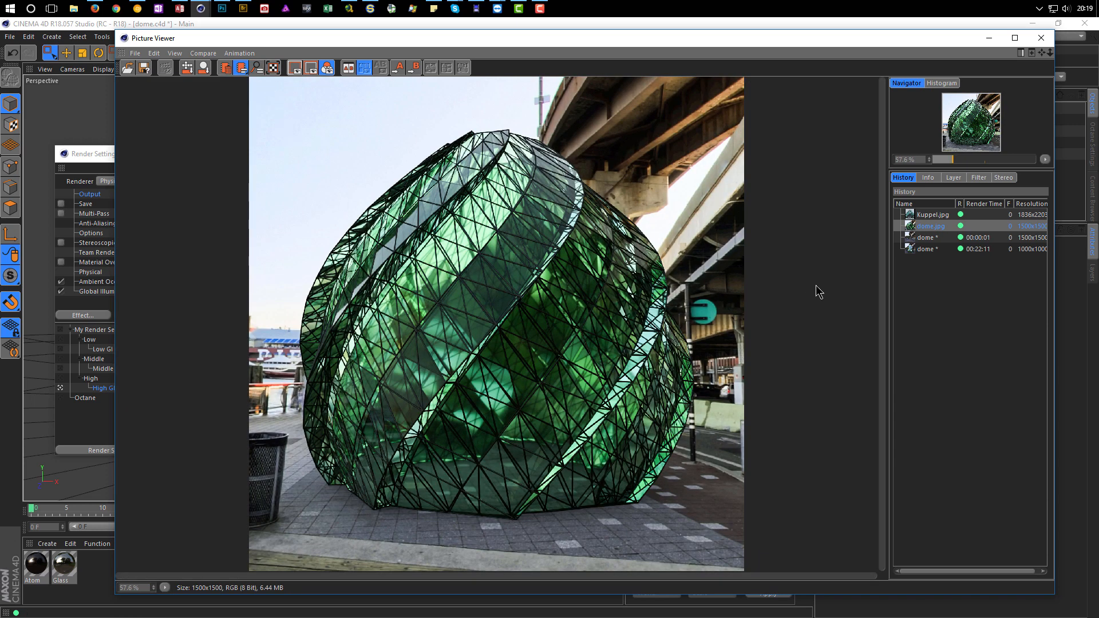
pyautogui.click(928, 250)
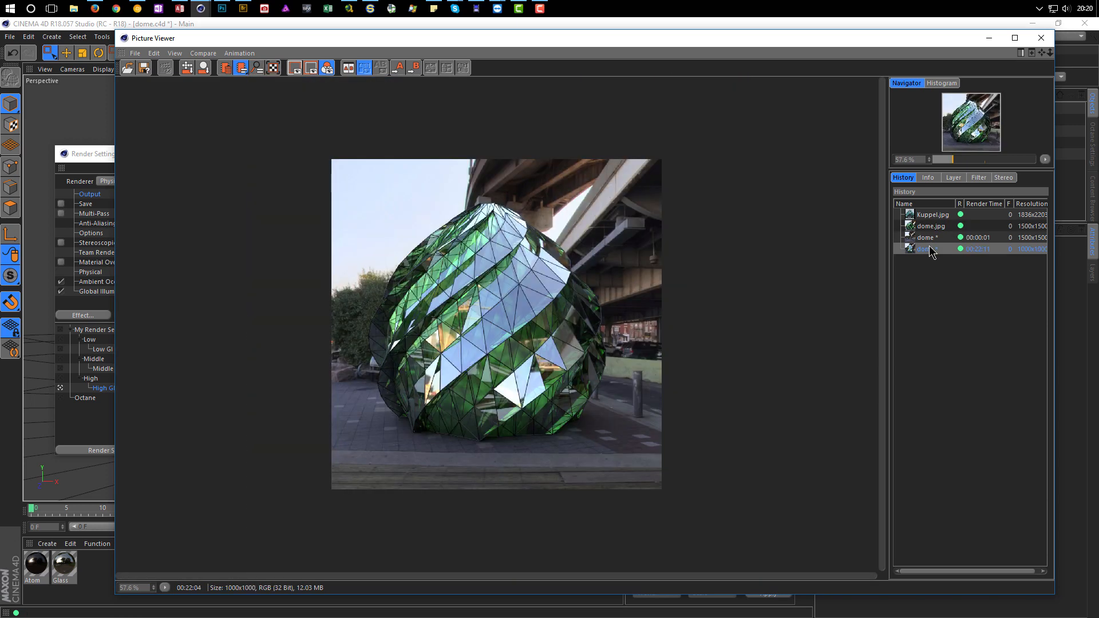
pyautogui.scroll(2, 540, 302)
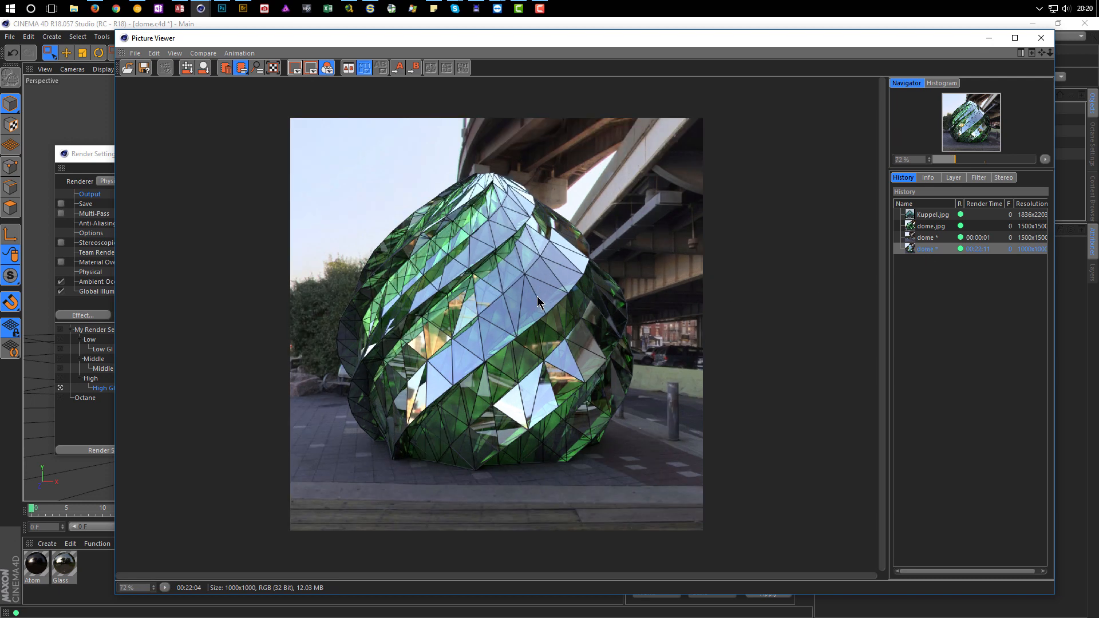
pyautogui.scroll(1, 537, 296)
pyautogui.scroll(-1, 537, 296)
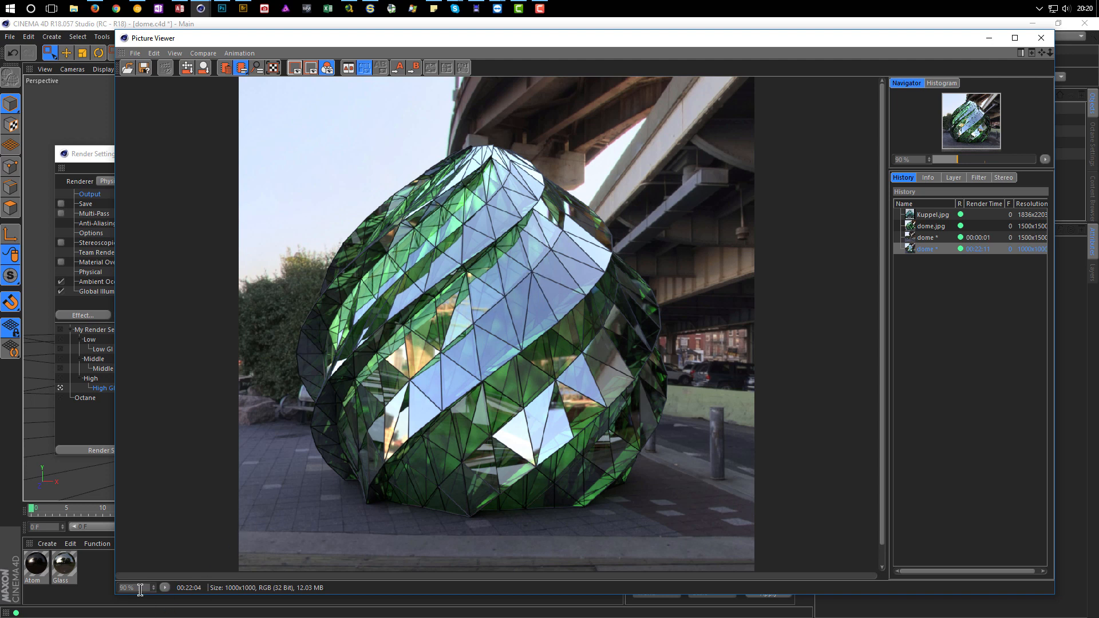
pyautogui.scroll(1, 412, 391)
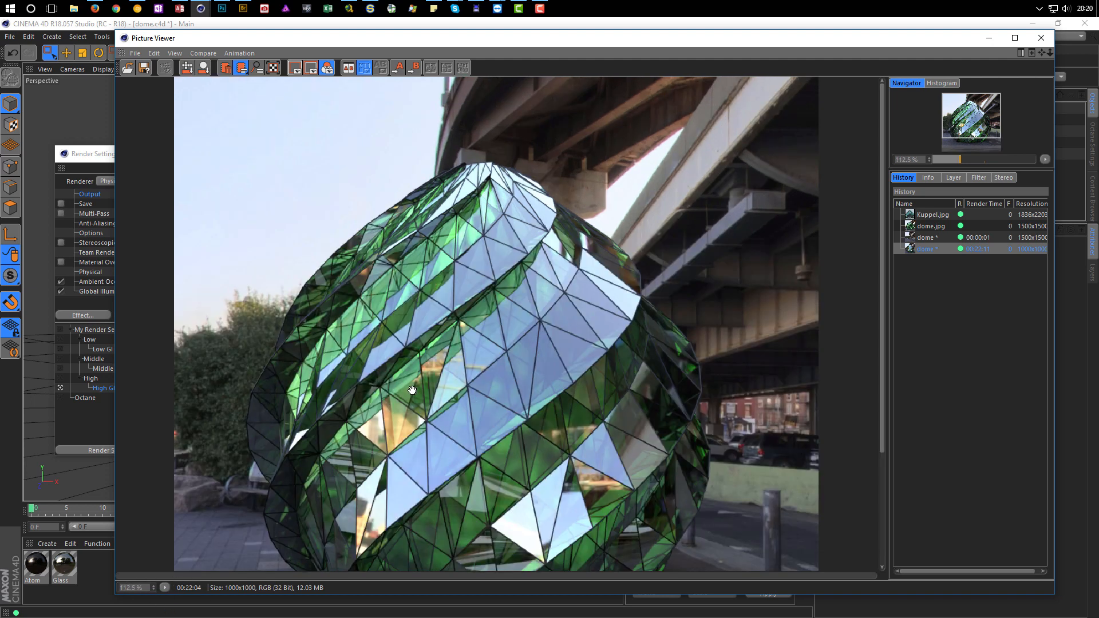
pyautogui.scroll(-1, 412, 389)
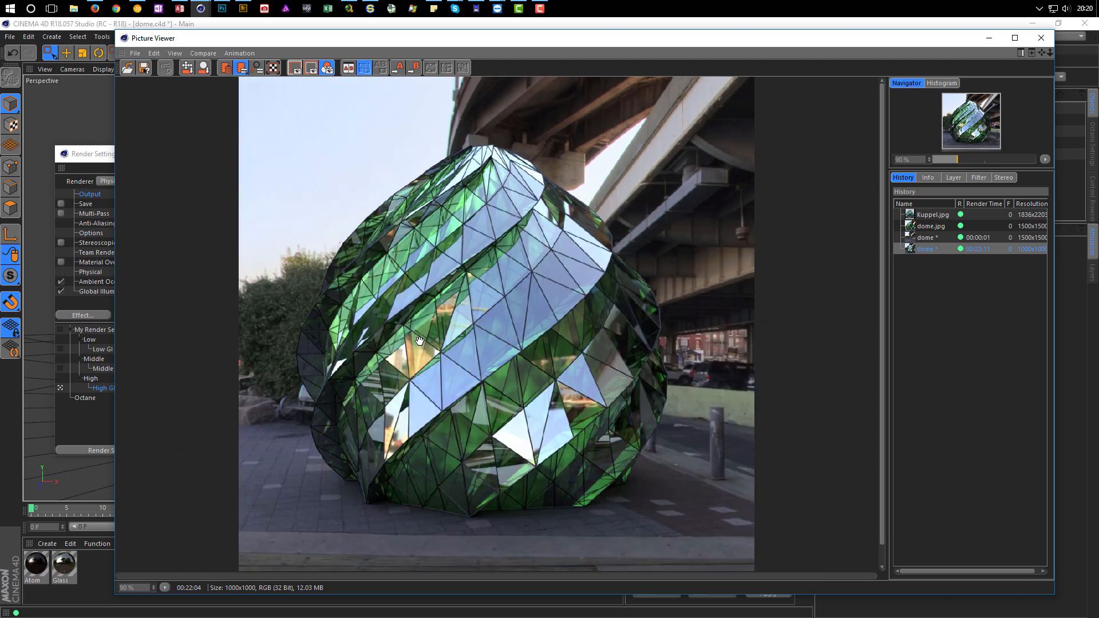
pyautogui.click(256, 69)
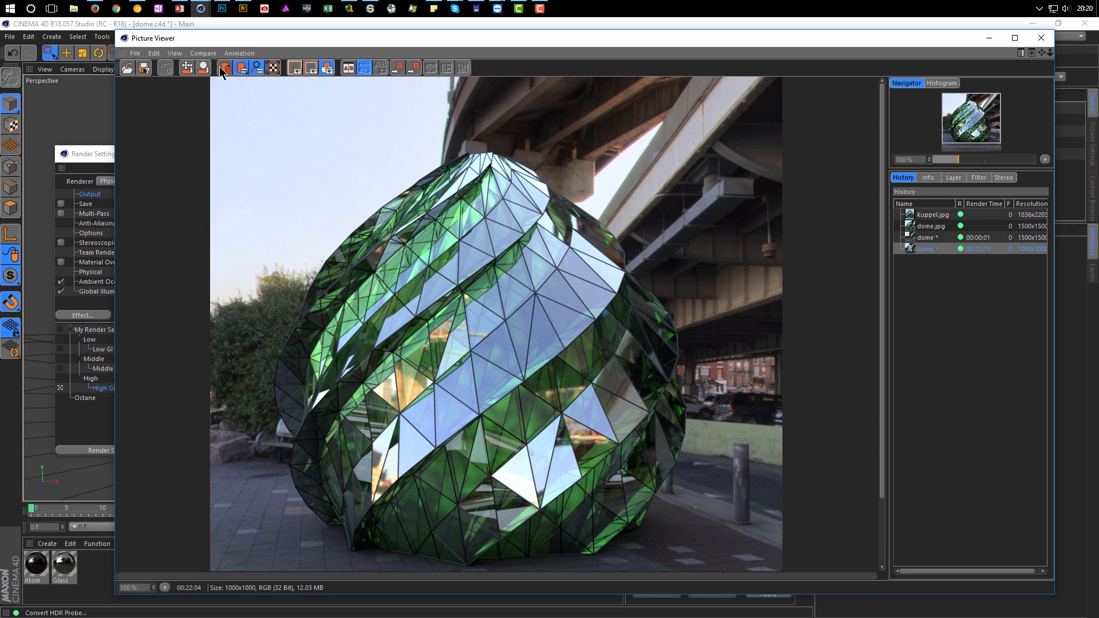
# - Copy the finished dome render and create a new 1000 x 1000 pixel, 16-bit RGB document with transparent background in Photoshop
pyautogui.click(203, 53)
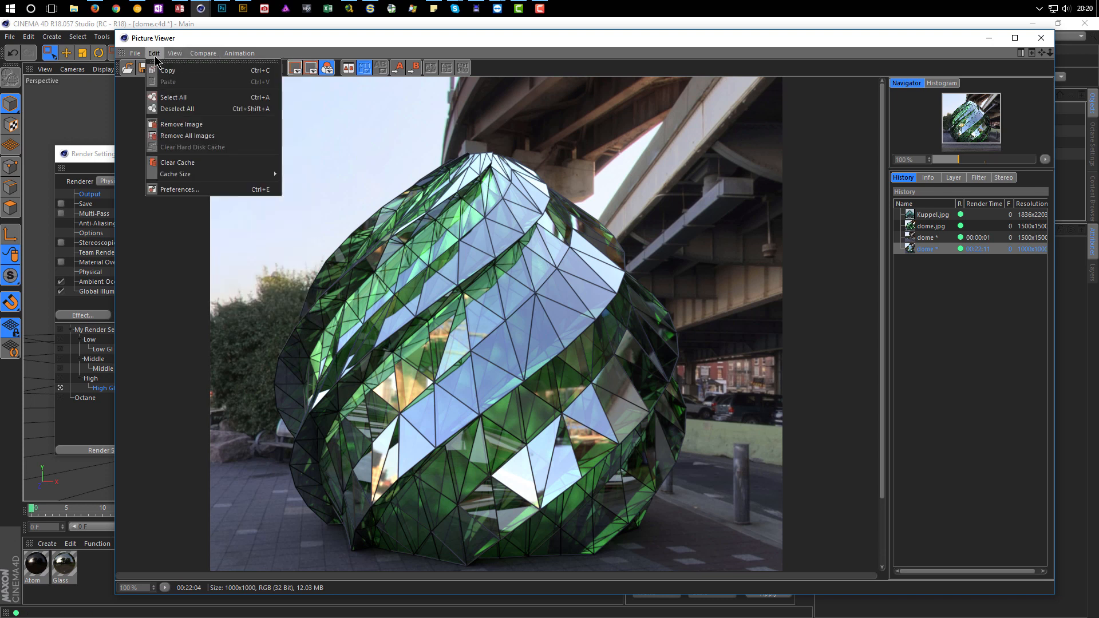
pyautogui.click(179, 71)
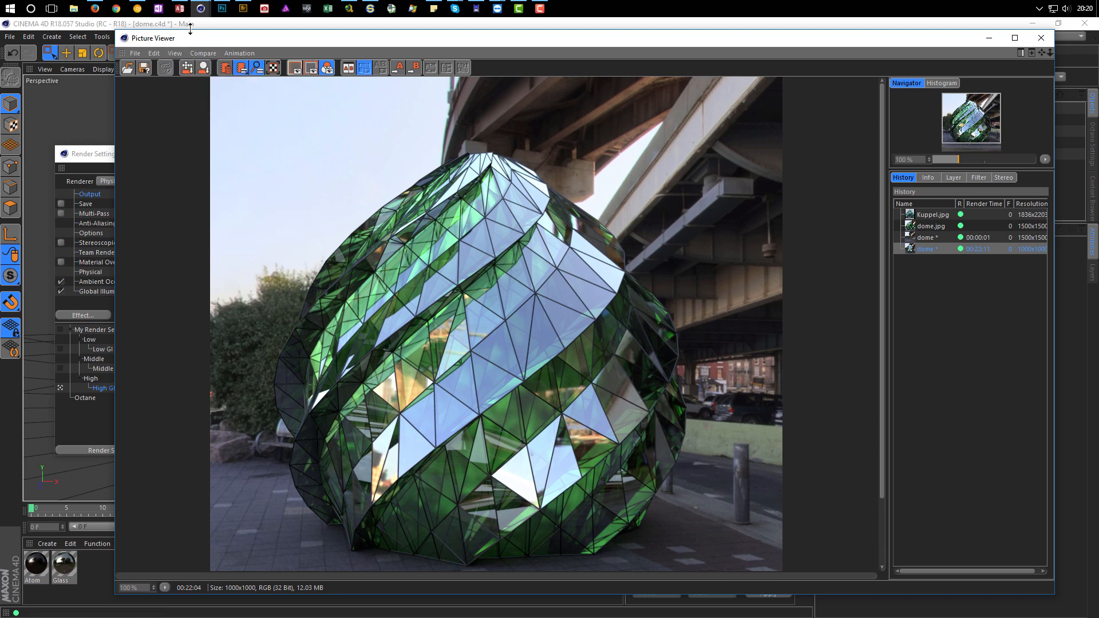
pyautogui.click(222, 8)
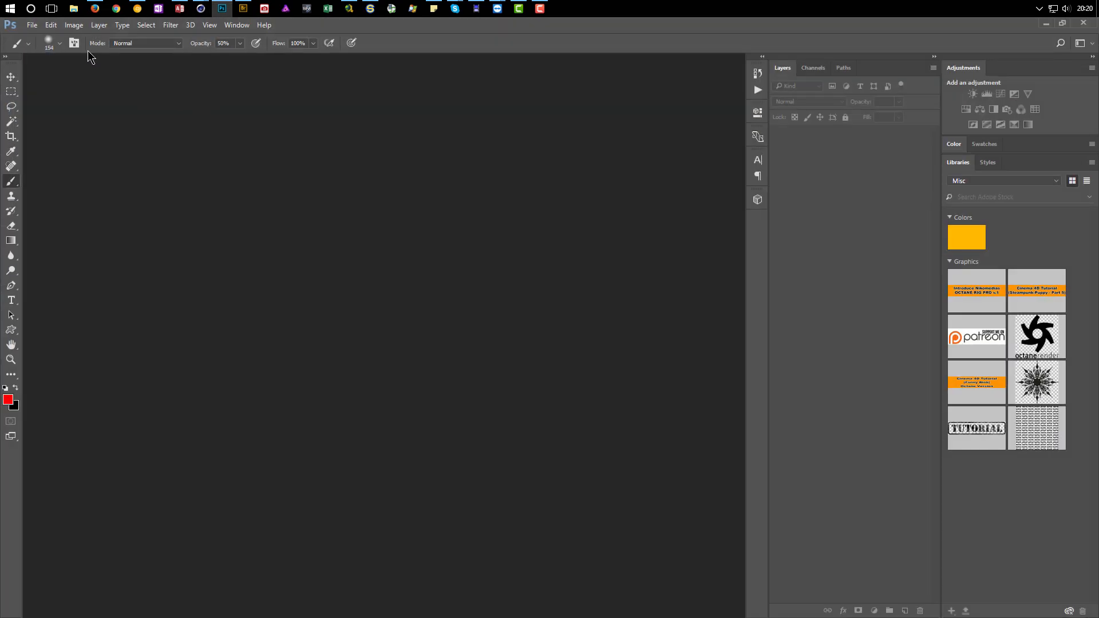
pyautogui.click(32, 25)
pyautogui.click(43, 39)
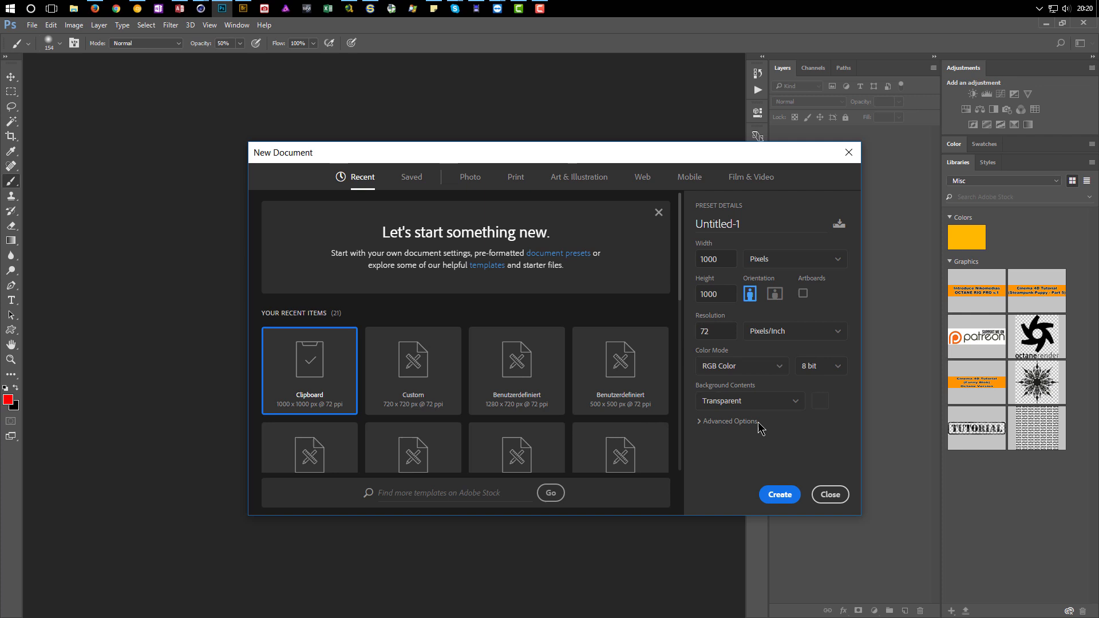
pyautogui.click(837, 366)
pyautogui.click(816, 430)
pyautogui.click(780, 495)
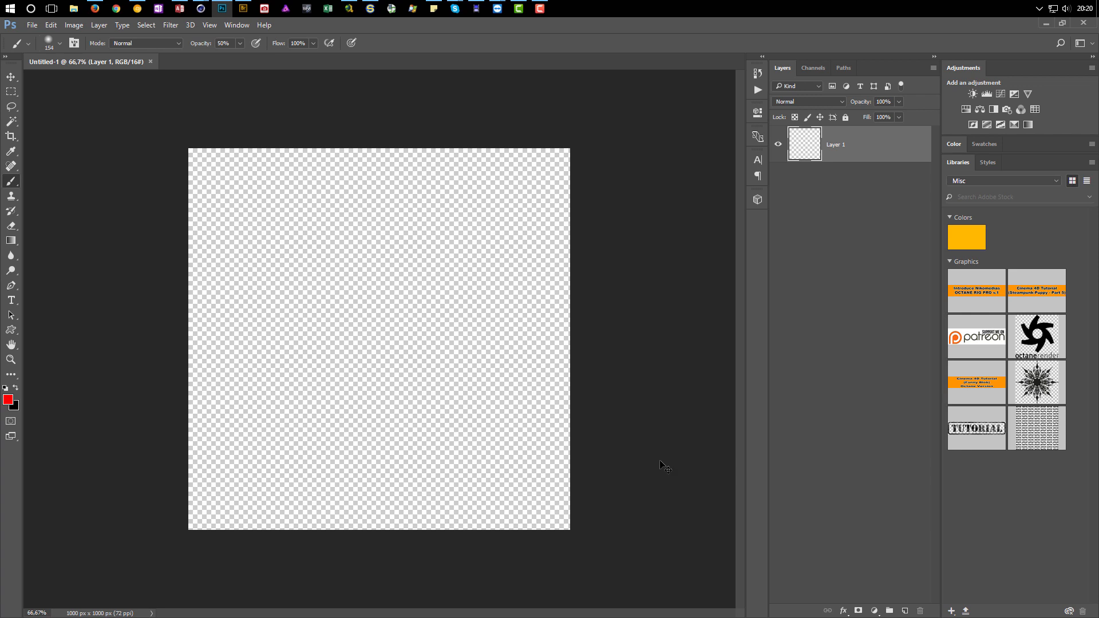
# - Paste the copied dome render into the empty document, viewed at 100 %, and convert its layer to a smart object
pyautogui.hotkey('ctrl', 'v')
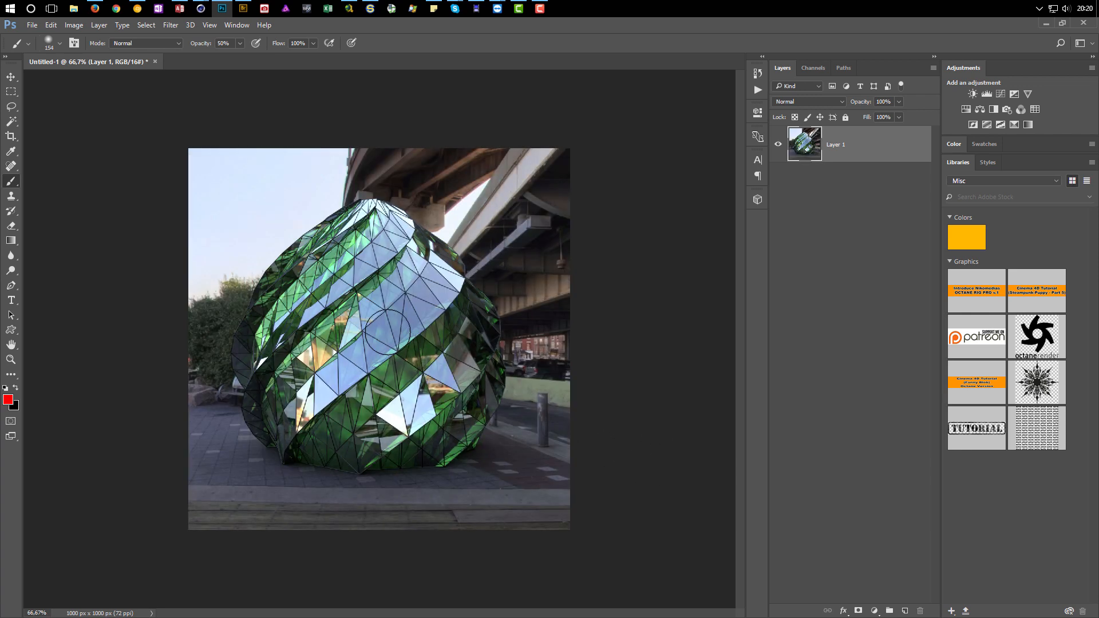
pyautogui.keyDown('alt'); pyautogui.scroll(2, 389, 330); pyautogui.keyUp('alt')
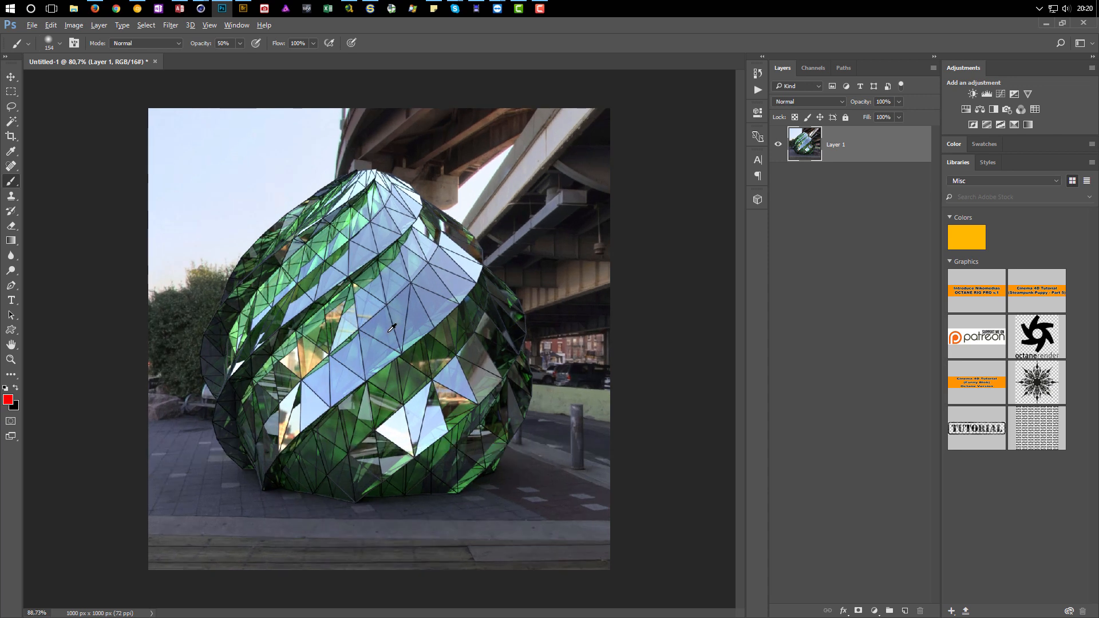
pyautogui.keyDown('alt'); pyautogui.scroll(2, 392, 328); pyautogui.keyUp('alt')
pyautogui.keyDown('alt'); pyautogui.scroll(-1, 391, 328); pyautogui.keyUp('alt')
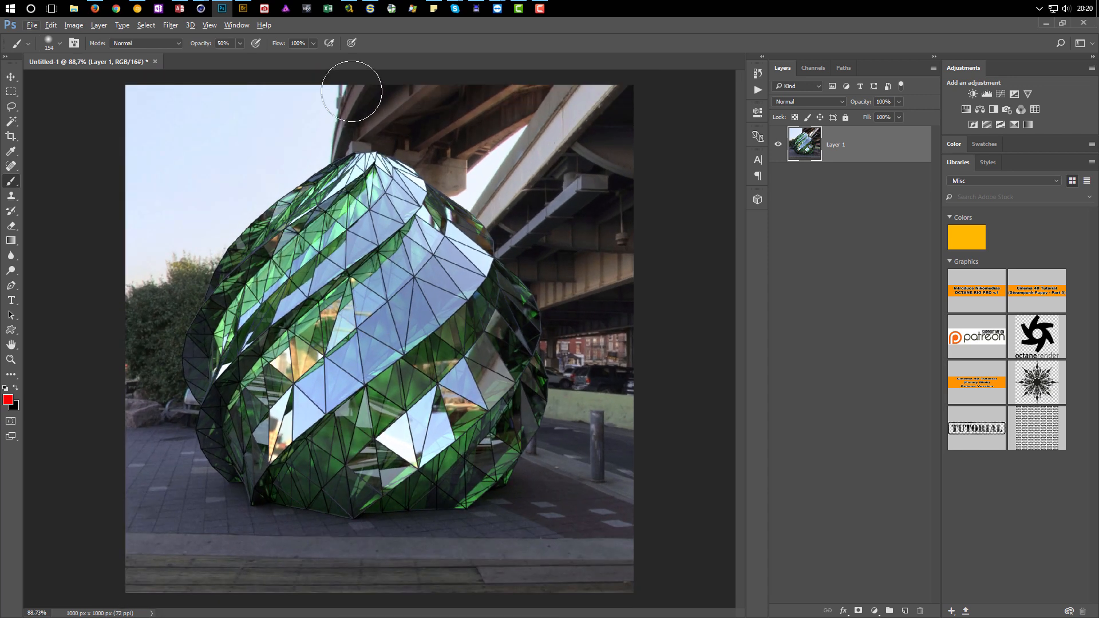
pyautogui.click(209, 26)
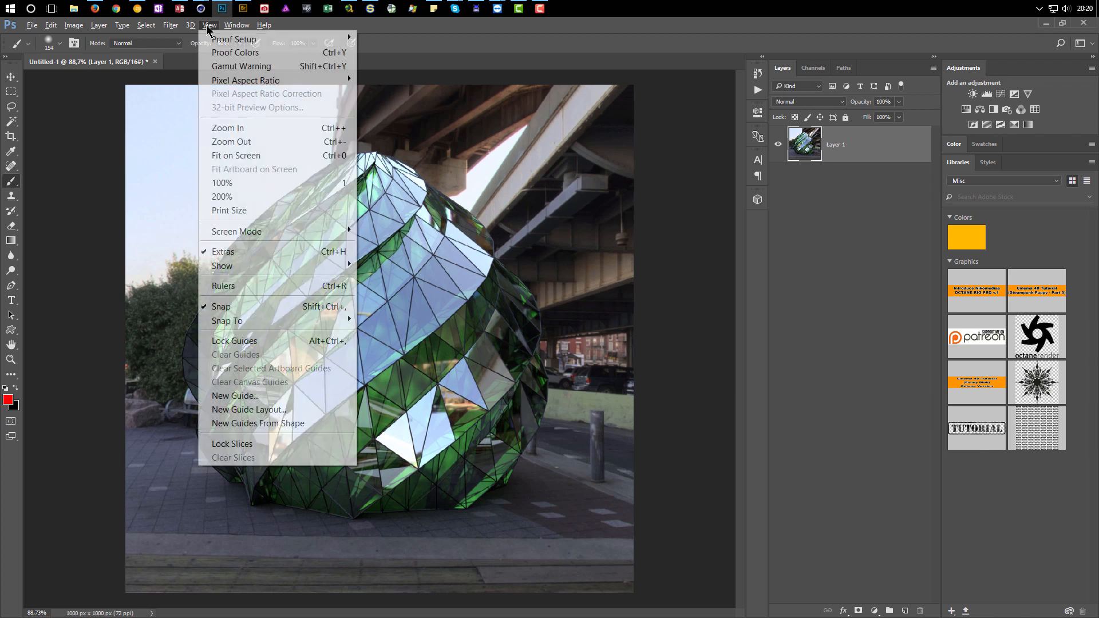
pyautogui.click(267, 183)
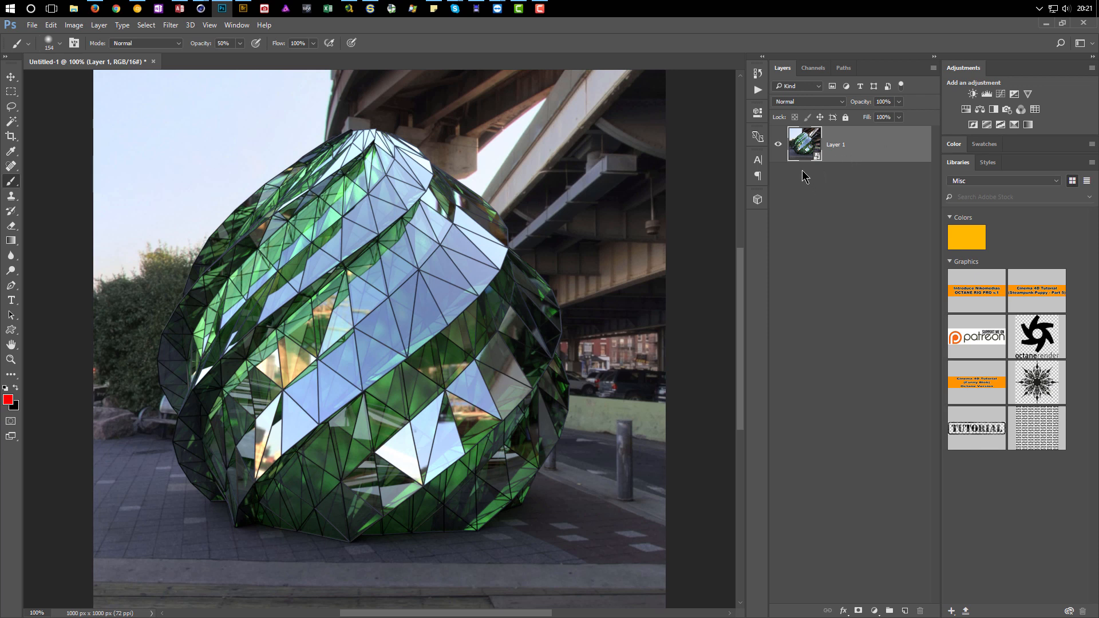
# - Apply a Camera Raw filter with Clarity +76 to the dome render, judging the preview at 100 %
pyautogui.click(760, 163)
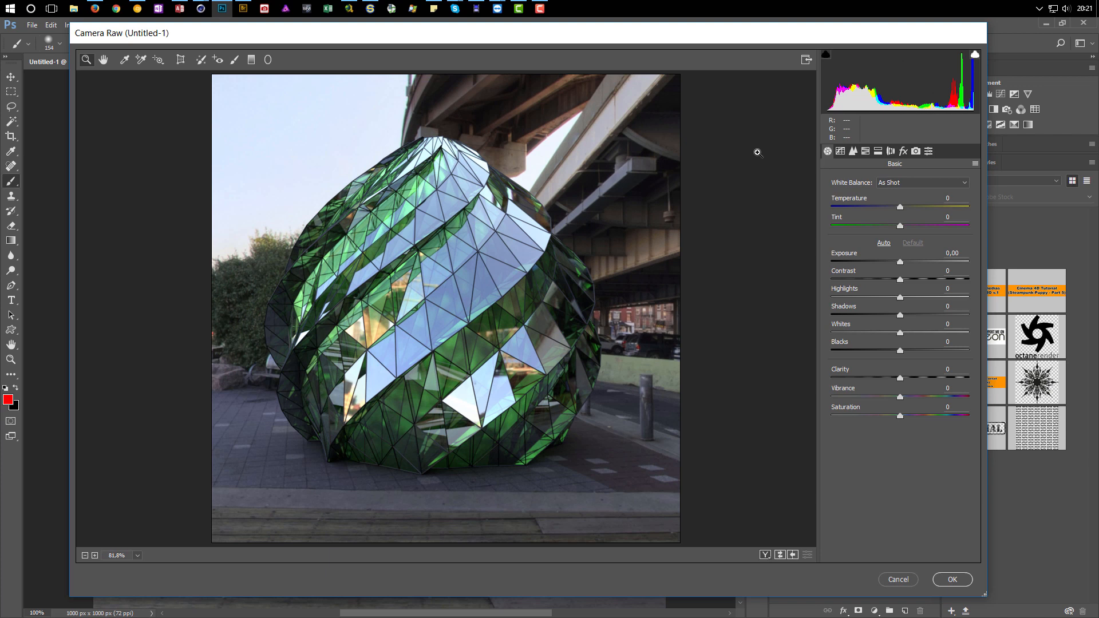
pyautogui.rightClick(555, 193)
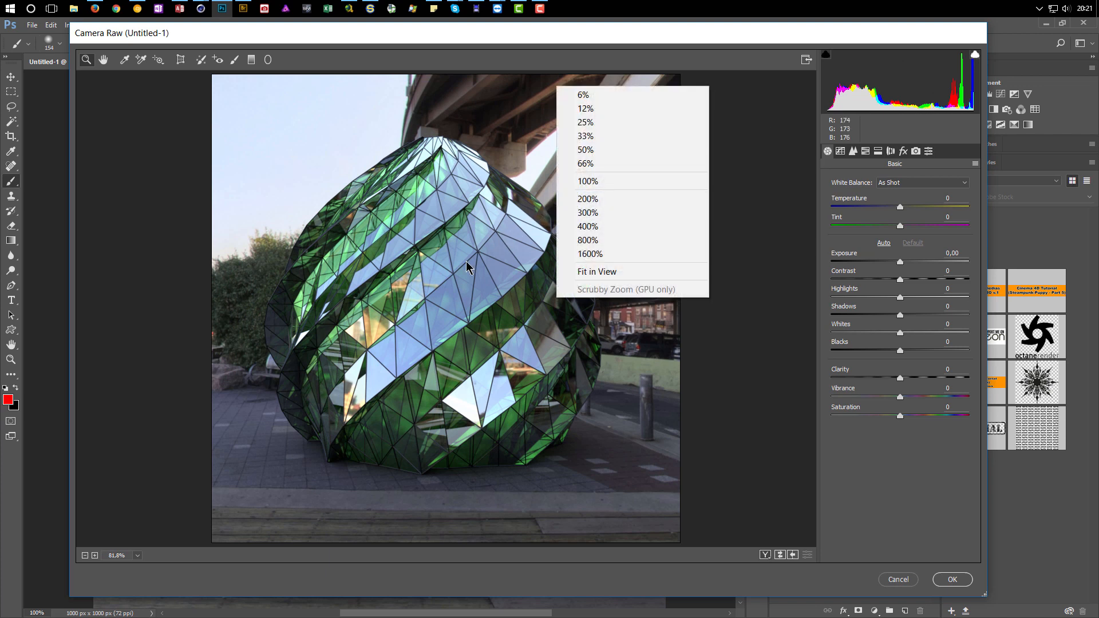
pyautogui.click(589, 180)
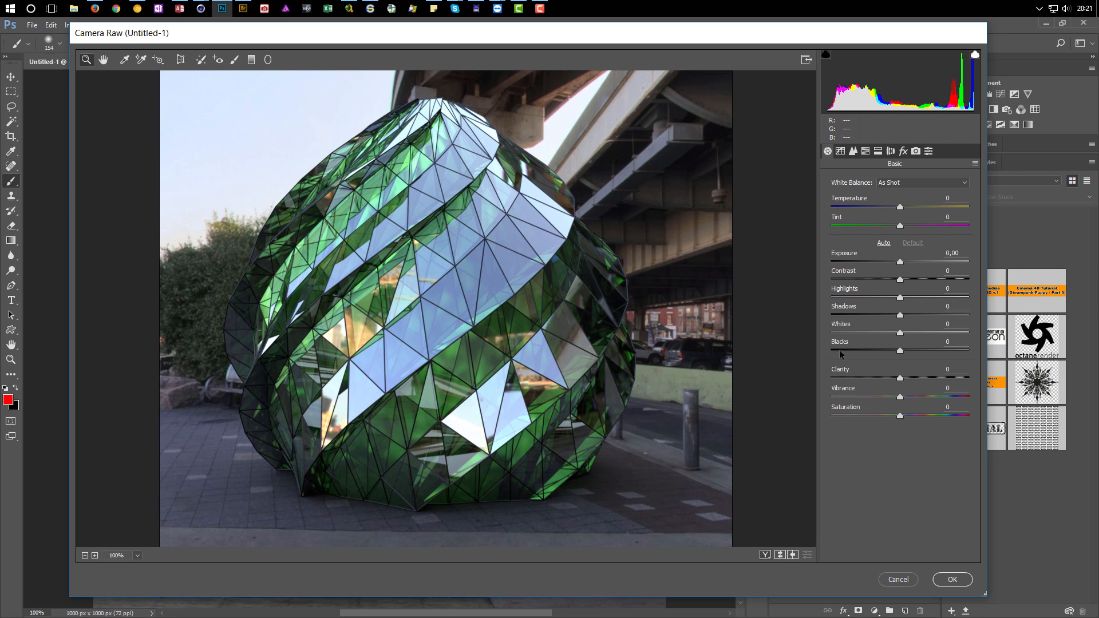
pyautogui.moveTo(840, 374); pyautogui.dragTo(889, 371)
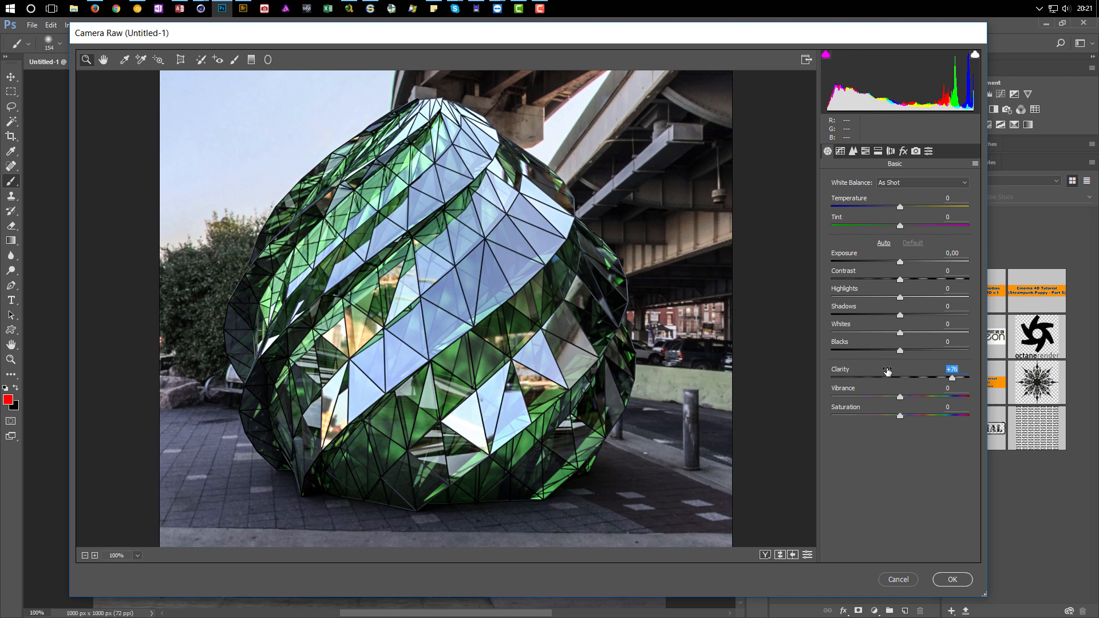
pyautogui.click(950, 579)
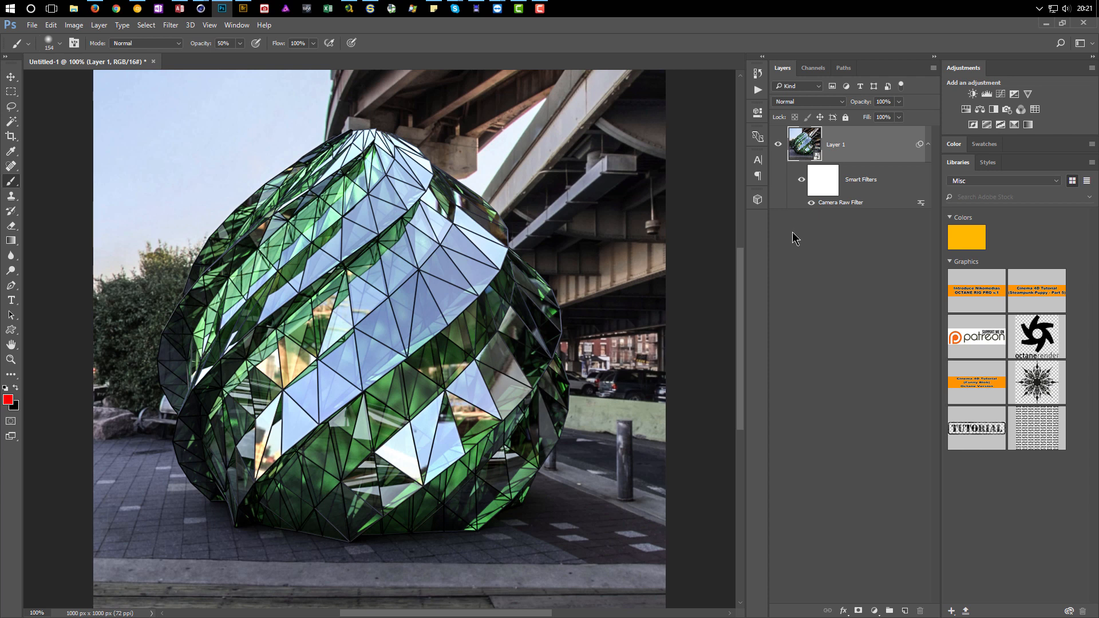
# - Convert the filtered dome layer to a smart object again and start the Color Efex Pro 4 filter on it
pyautogui.rightClick(858, 148)
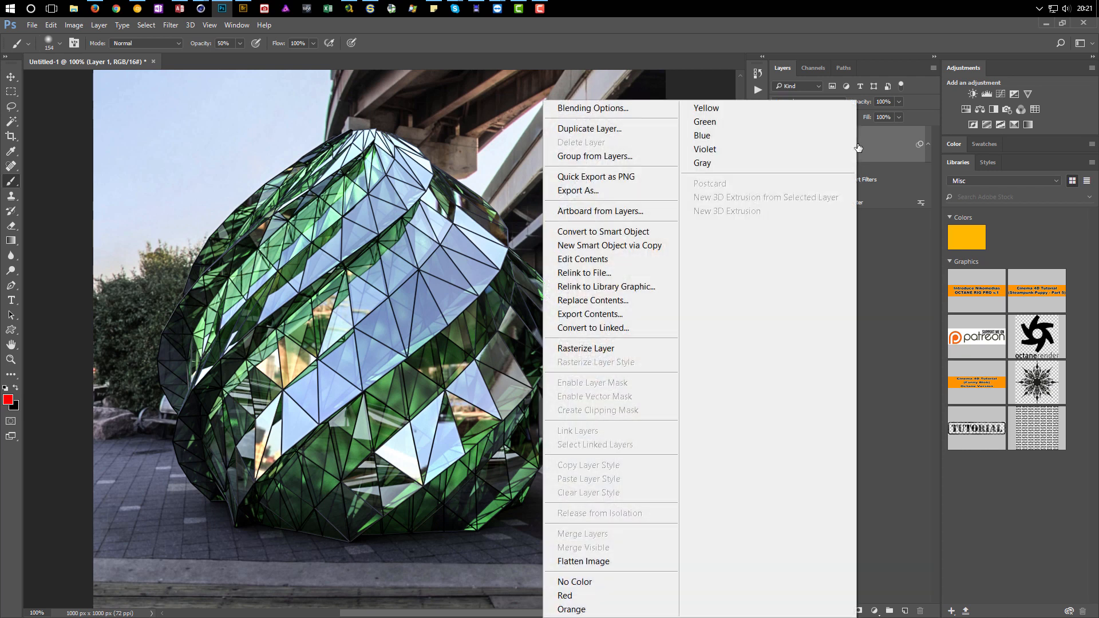
pyautogui.click(645, 234)
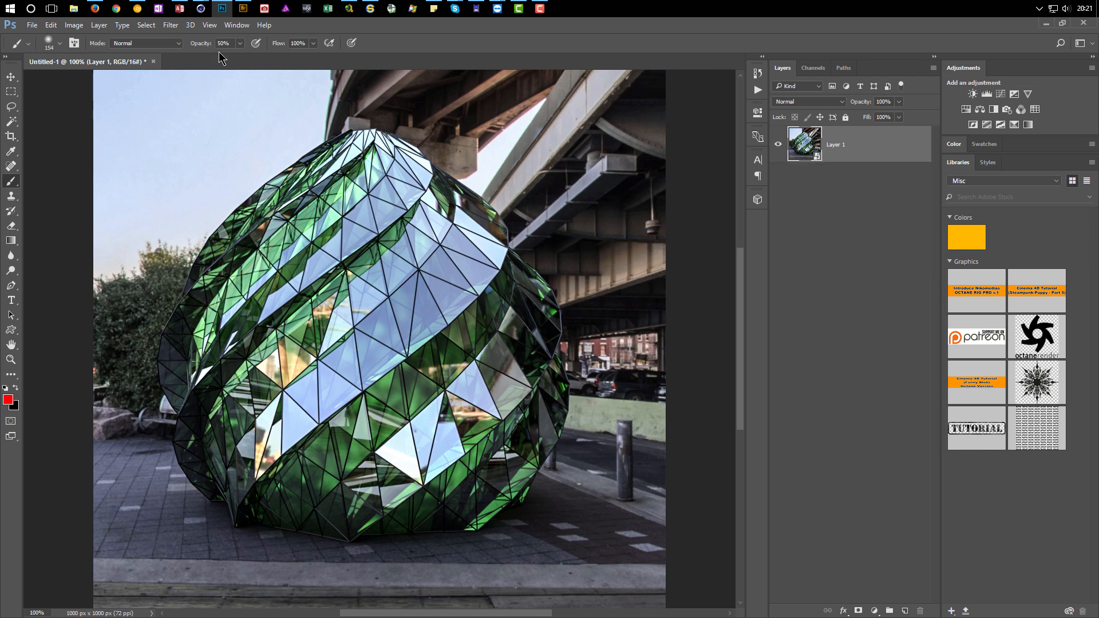
pyautogui.click(170, 24)
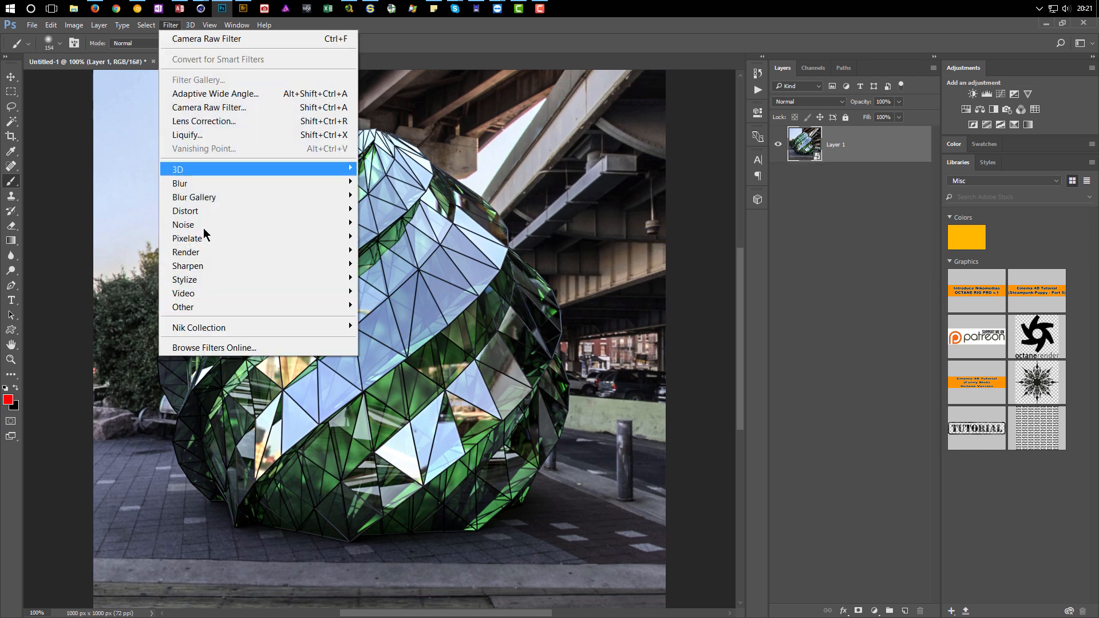
pyautogui.moveTo(324, 331)
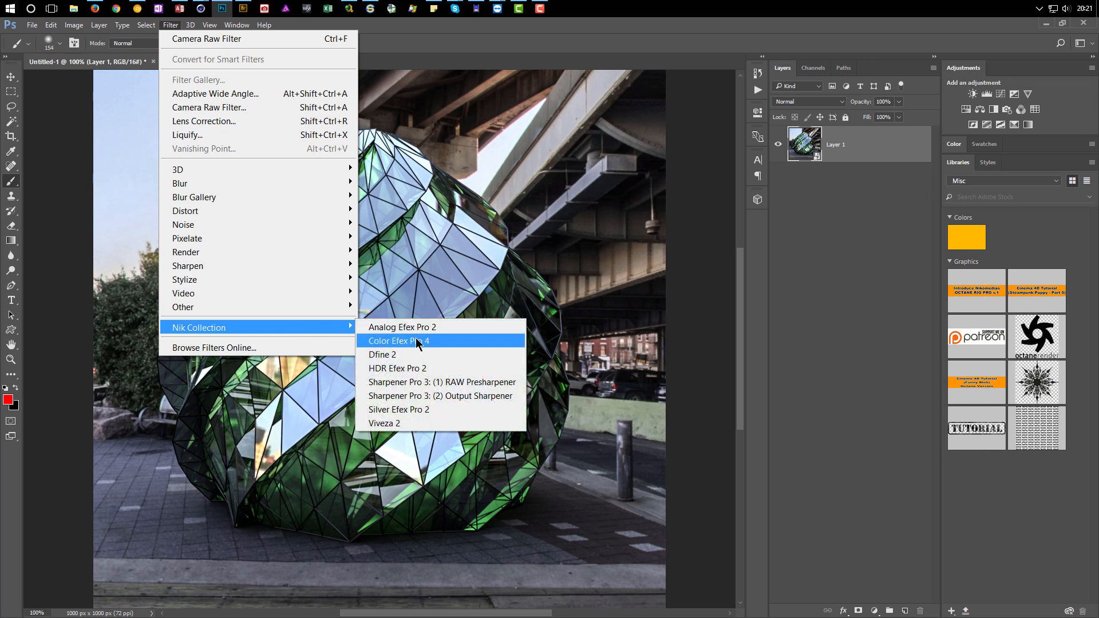
pyautogui.click(416, 341)
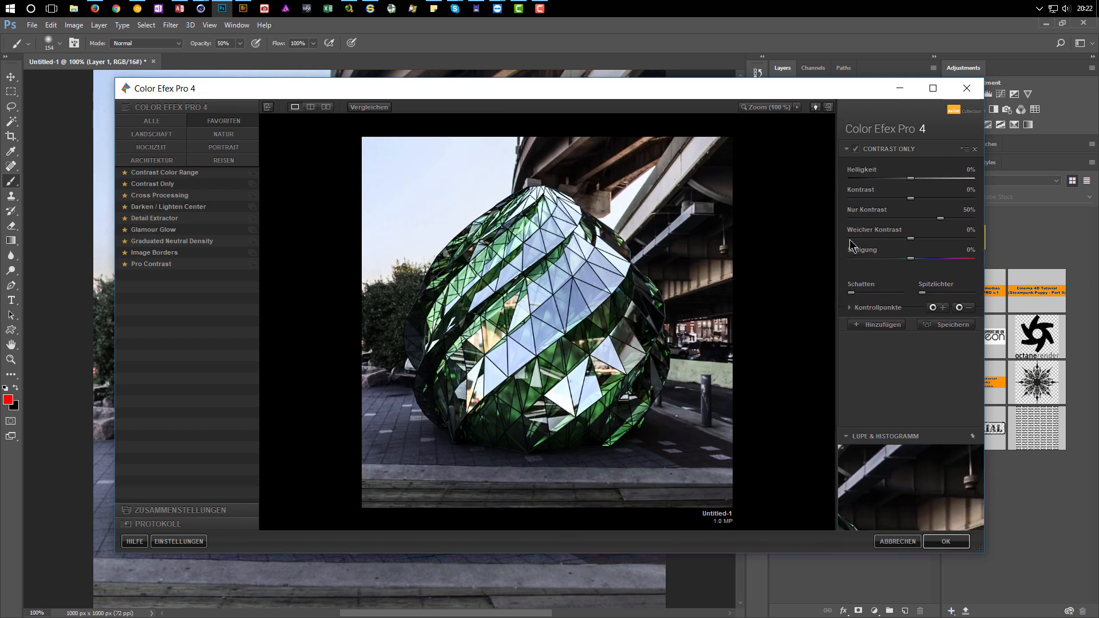
# - Compare the dome image with the Contrast Only effect switched off and on
pyautogui.click(856, 150)
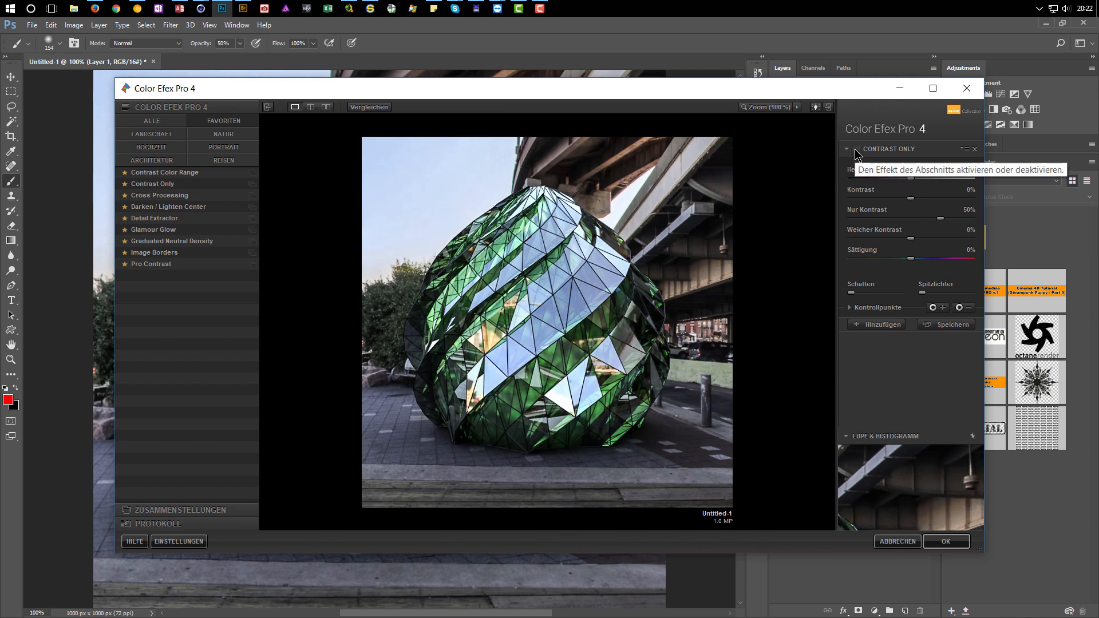
pyautogui.click(856, 151)
pyautogui.click(856, 150)
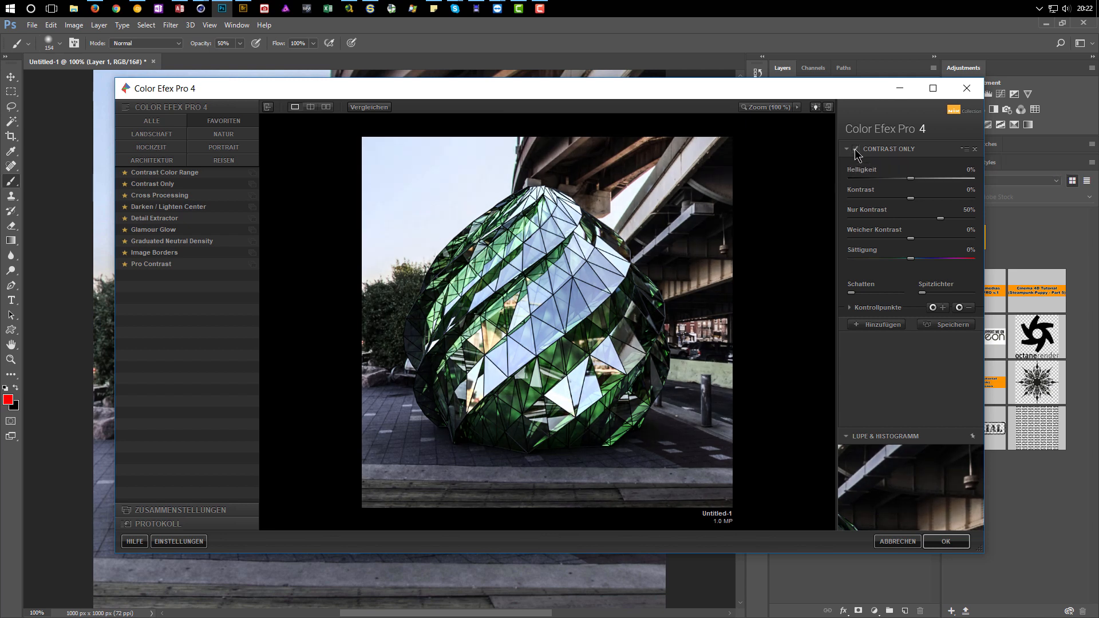
pyautogui.click(856, 150)
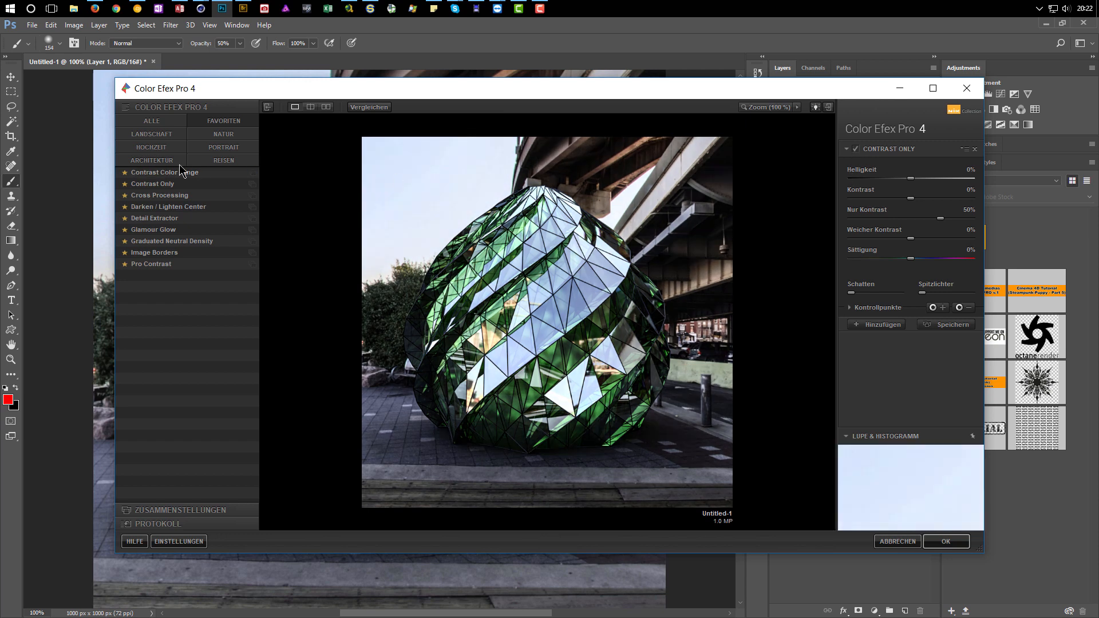
# - Use the Contrast Color Range filter instead of Contrast Only, reduce its contrast (Kontrast) to 6% and adjust its color contrast
pyautogui.click(164, 174)
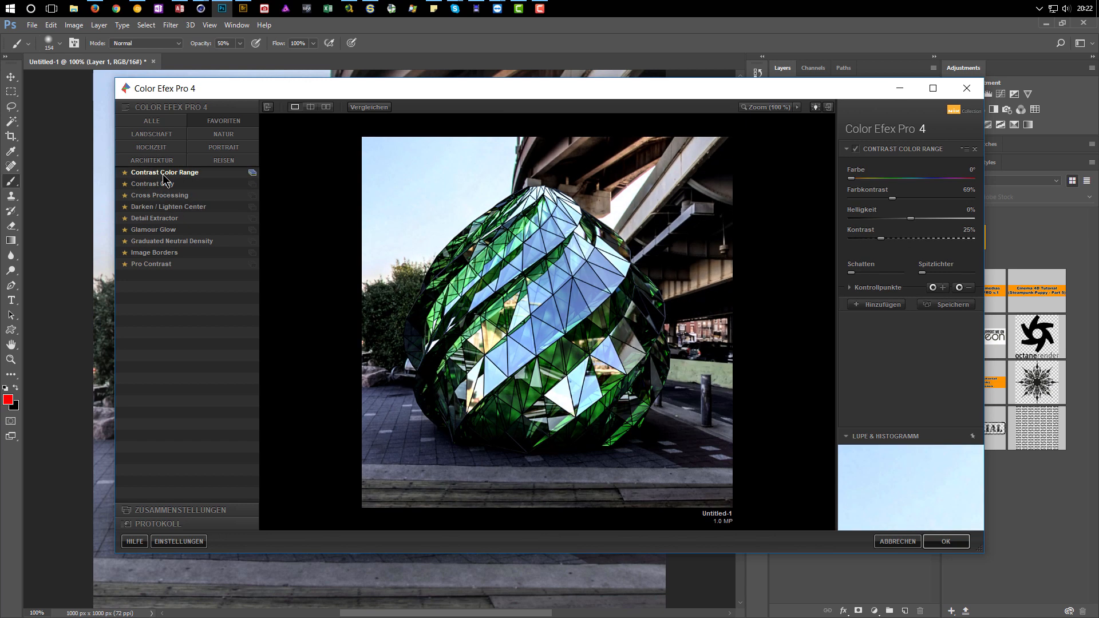
pyautogui.click(857, 151)
pyautogui.click(857, 150)
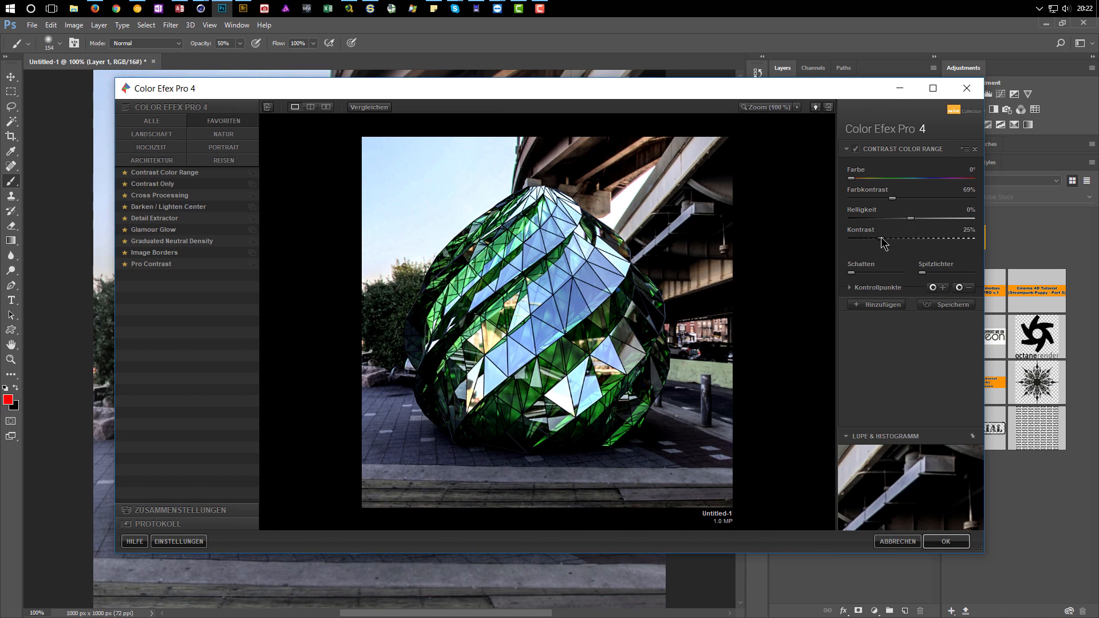
pyautogui.moveTo(883, 239); pyautogui.dragTo(867, 242)
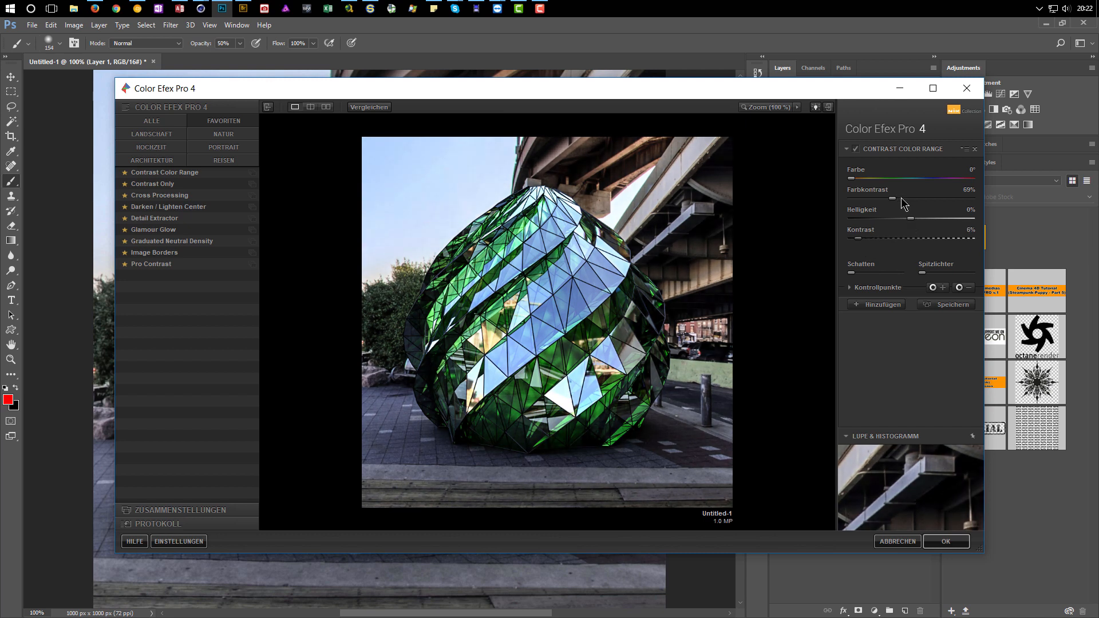
pyautogui.moveTo(892, 200); pyautogui.dragTo(860, 241)
# - Add a Detail Extractor filter to the stack and set its Detail-Extraktor strength to 10%
pyautogui.click(882, 306)
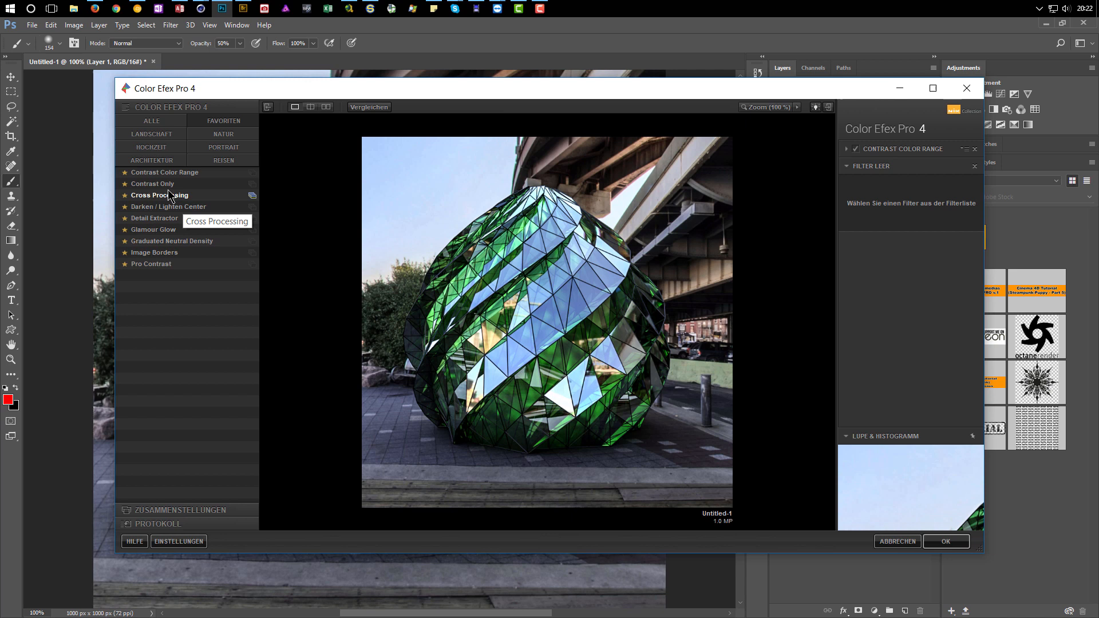
pyautogui.click(153, 223)
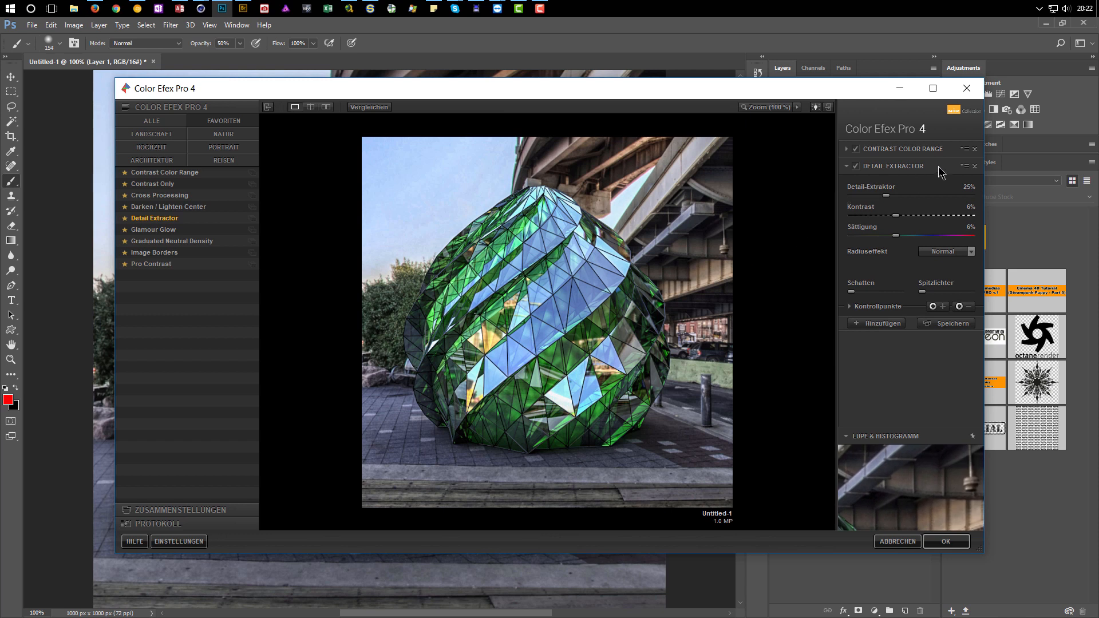
pyautogui.click(967, 187)
pyautogui.write('10')
pyautogui.press('Return')
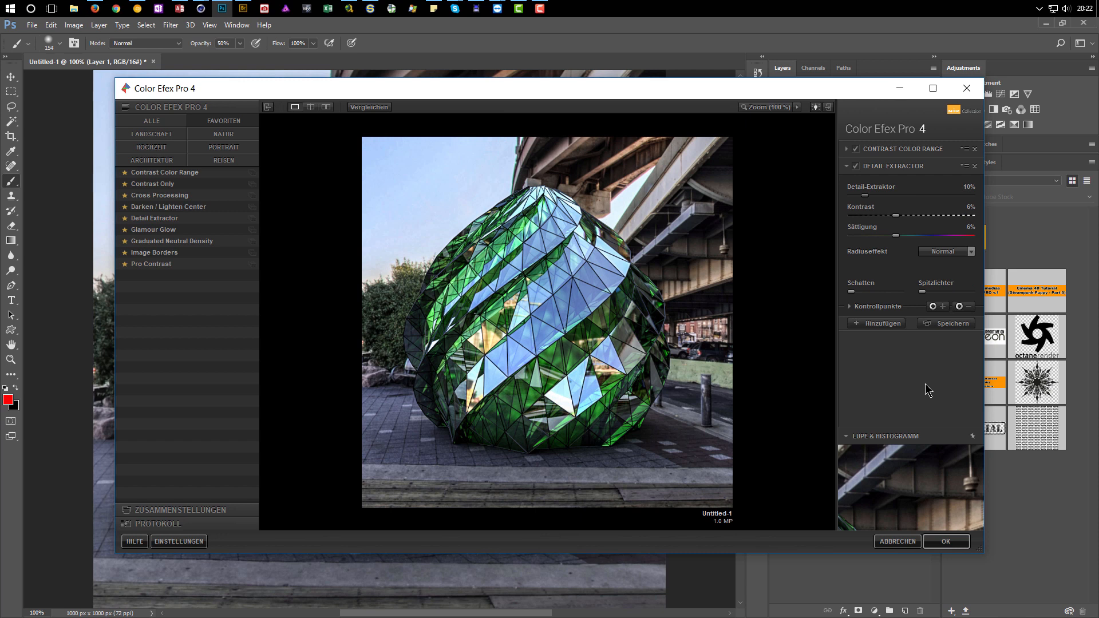
# - Add a Graduated Neutral Density filter to the stack and compare the image with it off and on, leaving it enabled
pyautogui.click(874, 322)
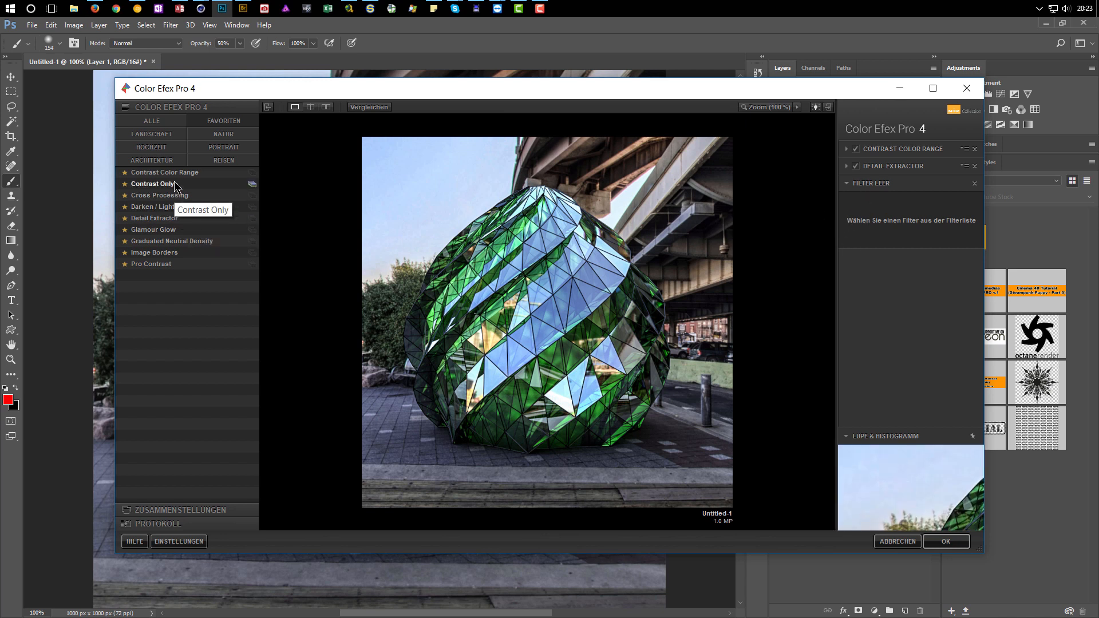
pyautogui.click(175, 243)
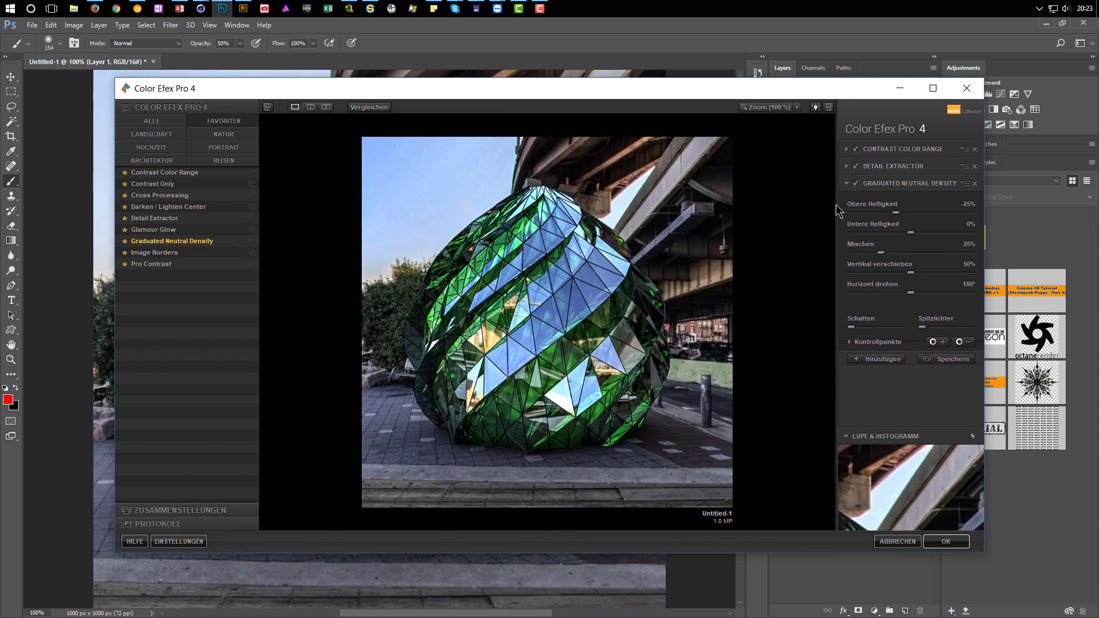
pyautogui.click(857, 184)
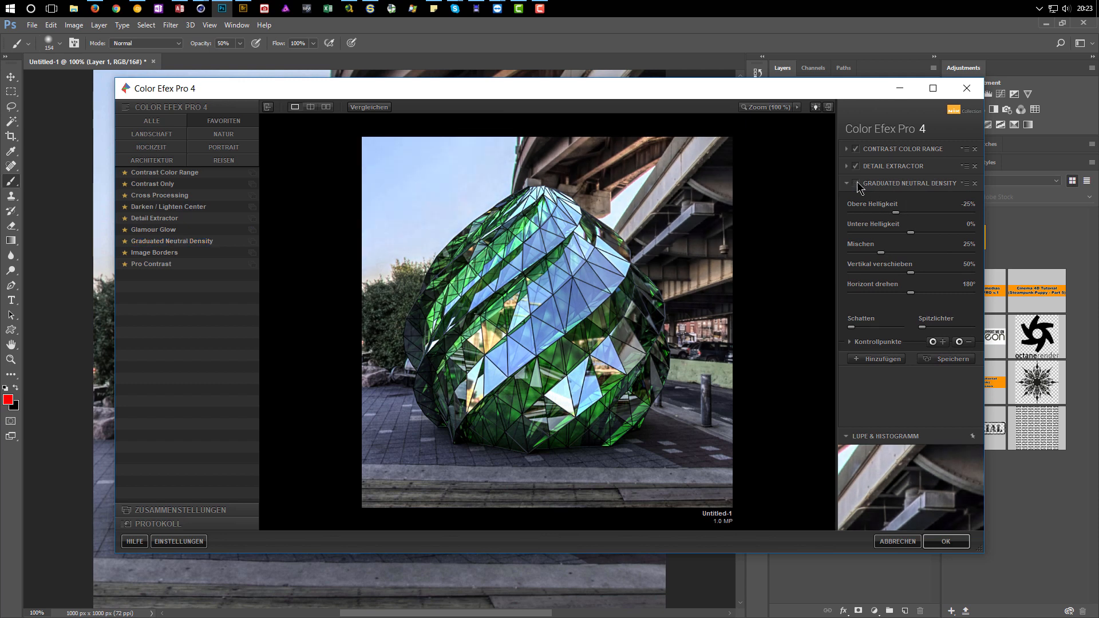
pyautogui.click(856, 183)
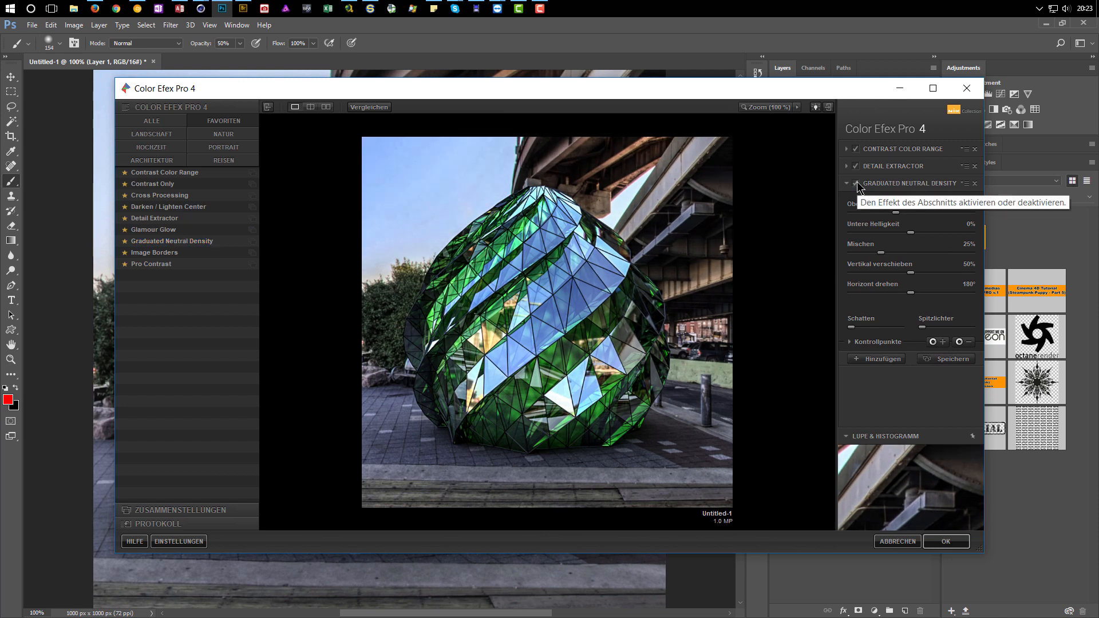
pyautogui.click(856, 183)
pyautogui.click(856, 183)
pyautogui.click(857, 183)
pyautogui.click(857, 184)
# - Add a Pro Contrast filter with 9% color cast removal and 57% dynamic contrast, and apply the whole filter stack
pyautogui.click(874, 361)
pyautogui.click(151, 267)
pyautogui.moveTo(853, 231); pyautogui.dragTo(824, 267)
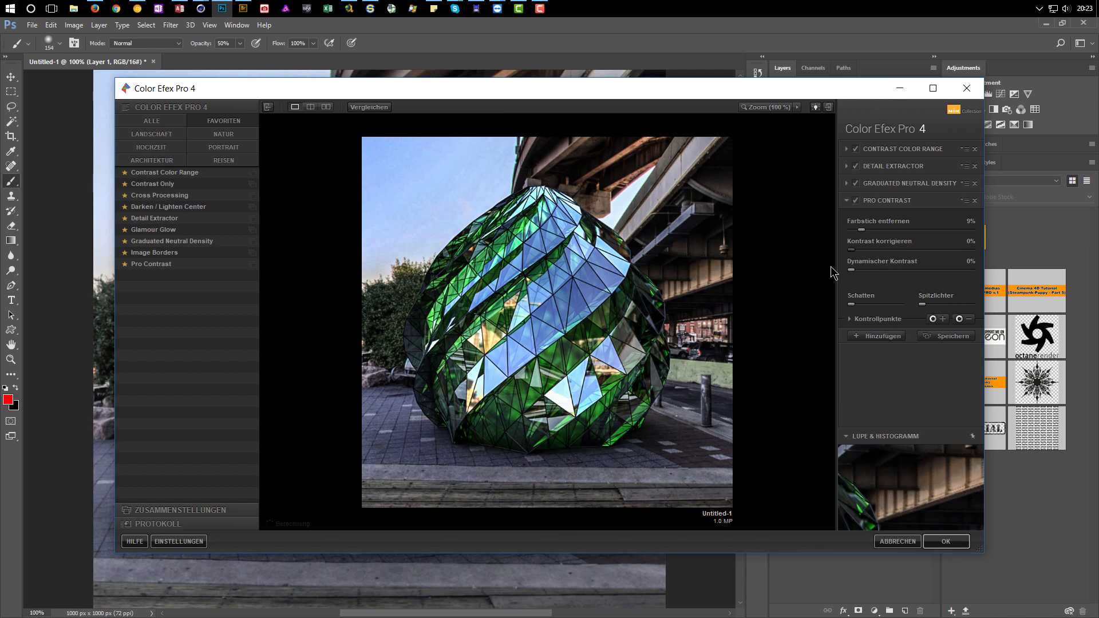
pyautogui.moveTo(852, 270); pyautogui.dragTo(924, 275)
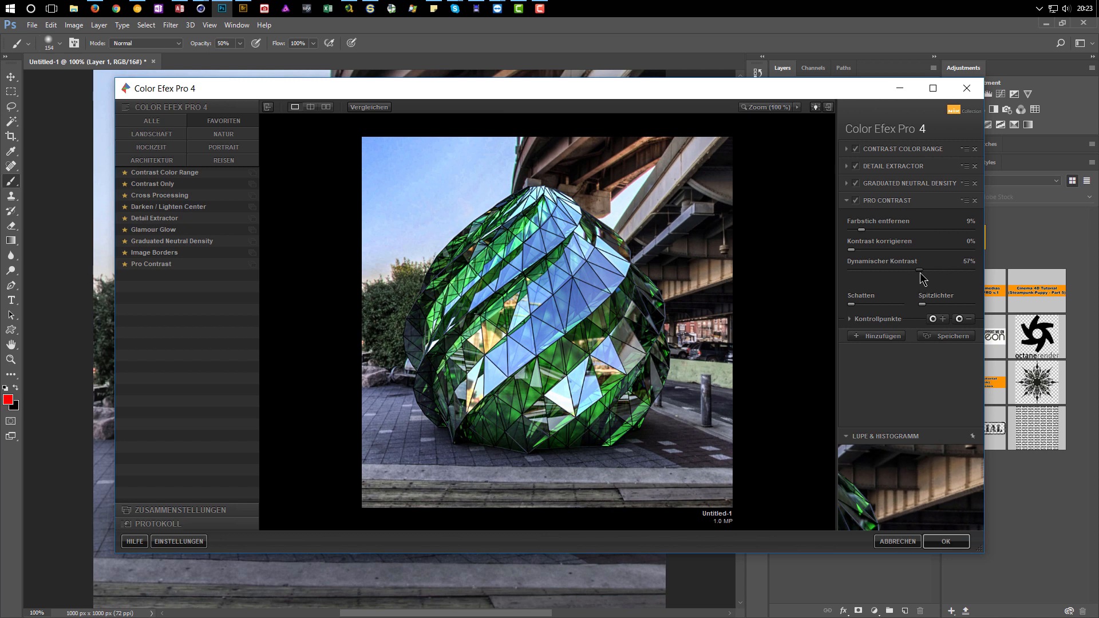
pyautogui.click(946, 542)
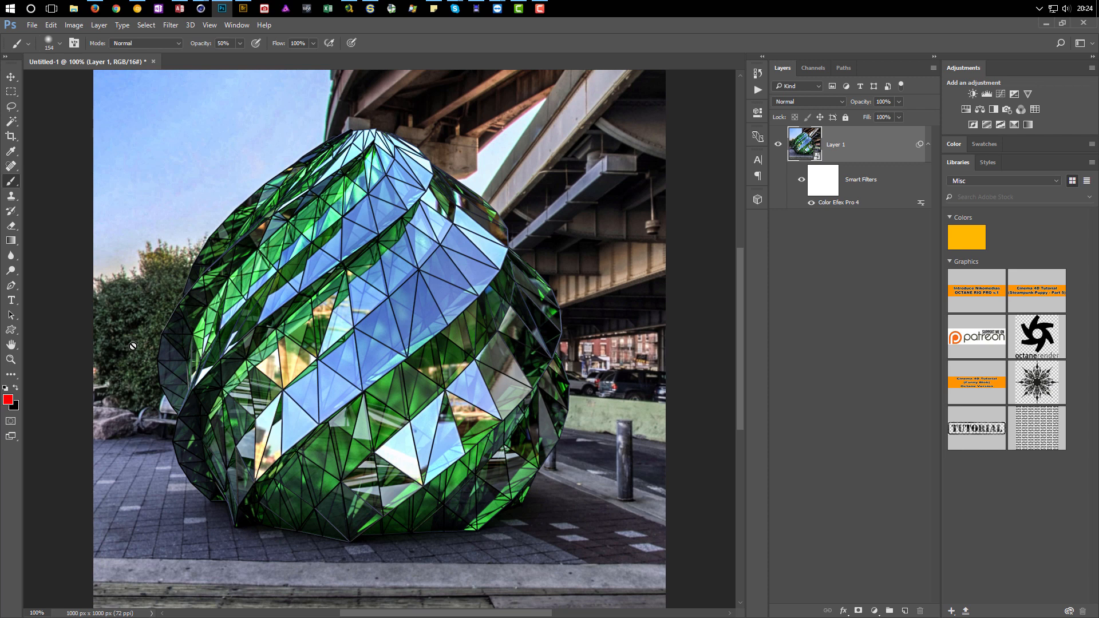
# - Switch to Cinema 4D, close the Picture Viewer and Render Settings windows, and add a camera to the scene
pyautogui.click(1047, 24)
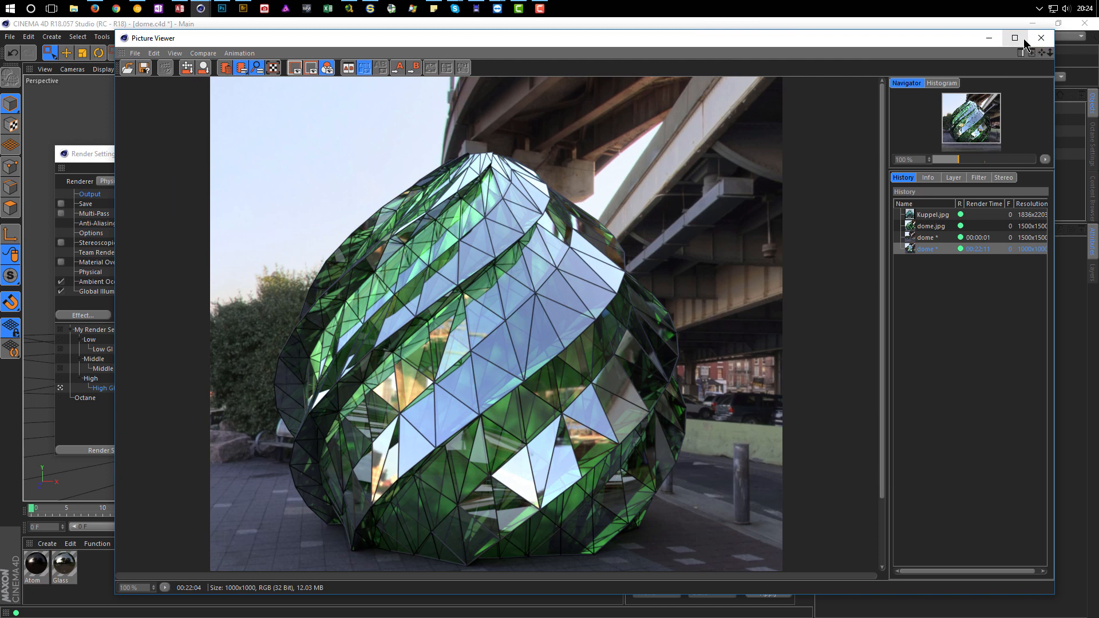
pyautogui.click(1041, 38)
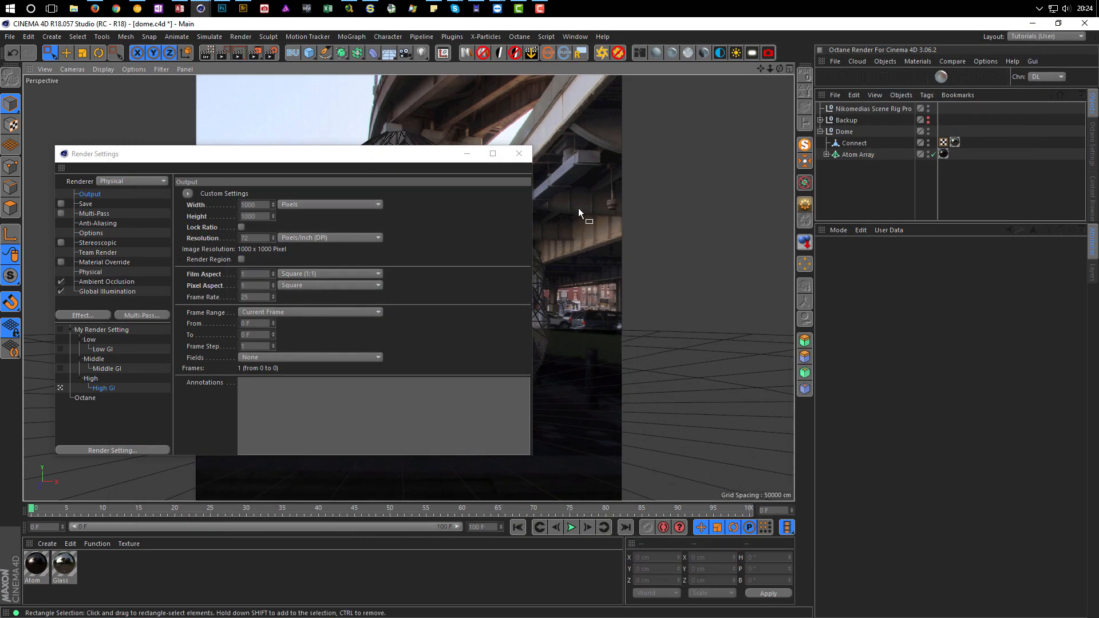
pyautogui.click(519, 153)
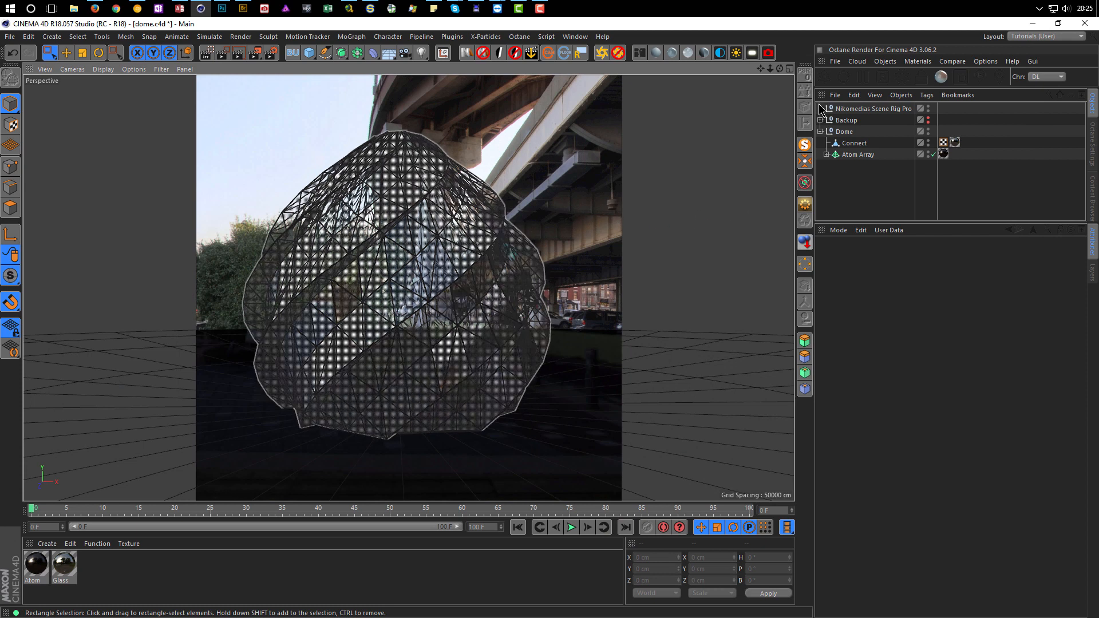
pyautogui.click(406, 53)
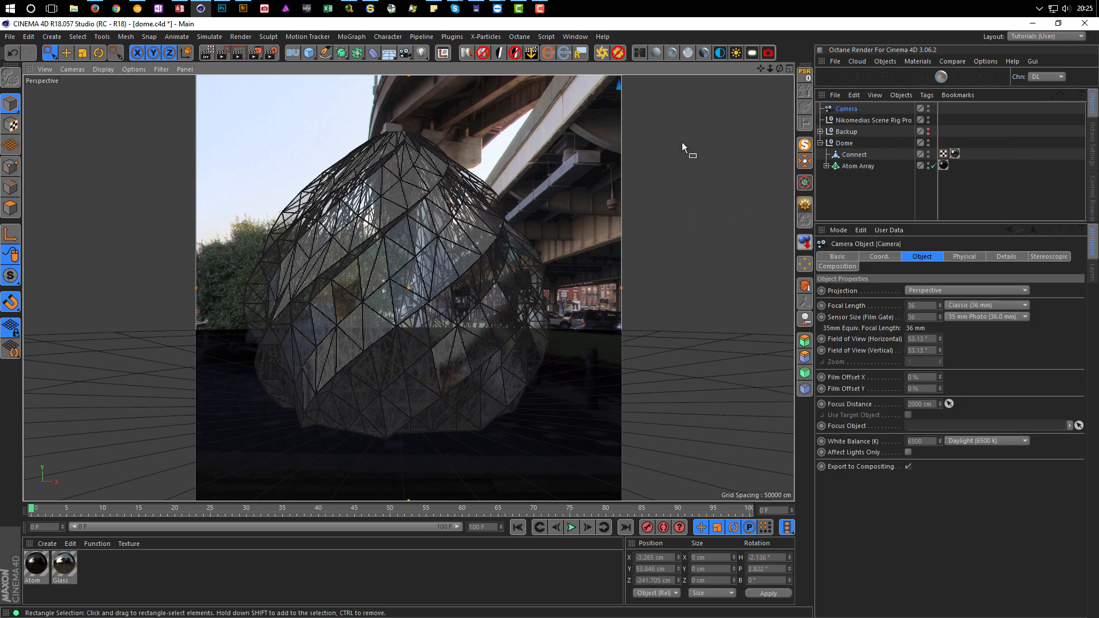
# - Add a Protection tag to the camera so its position, scale and rotation are locked
pyautogui.rightClick(842, 109)
pyautogui.moveTo(973, 102)
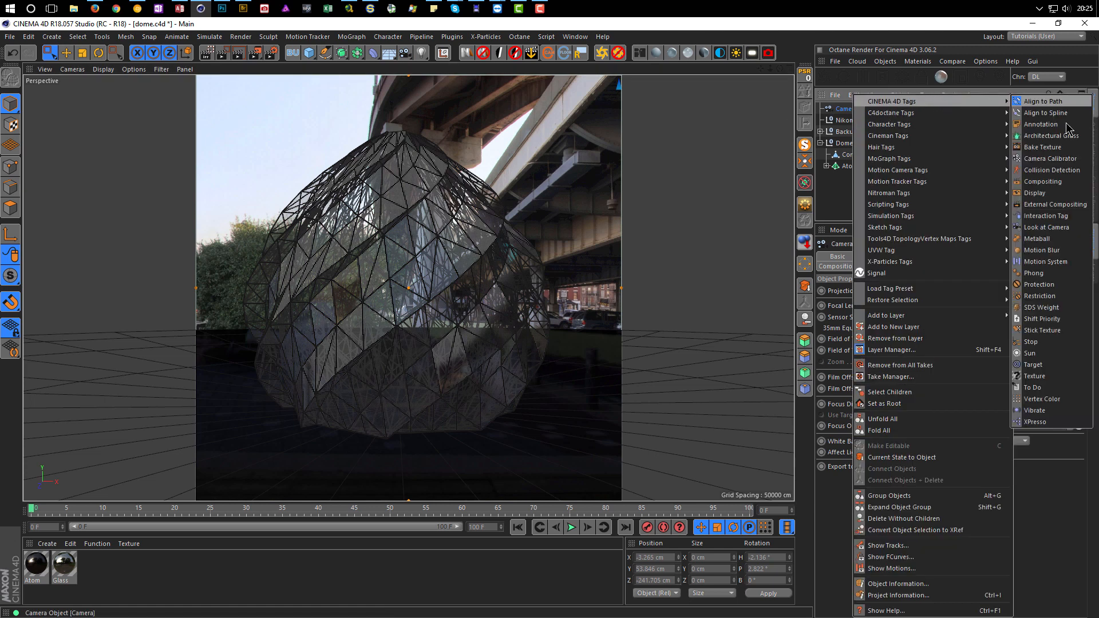
pyautogui.click(1039, 284)
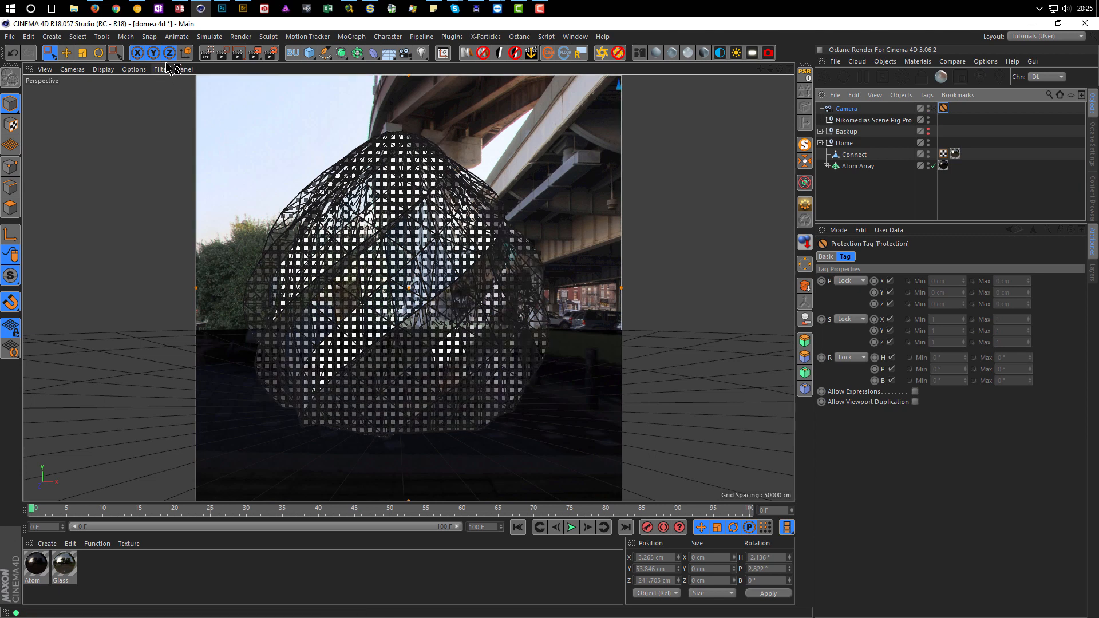
# - Preview the render in the viewport and orbit around the dome outside the protected camera's view
pyautogui.click(208, 53)
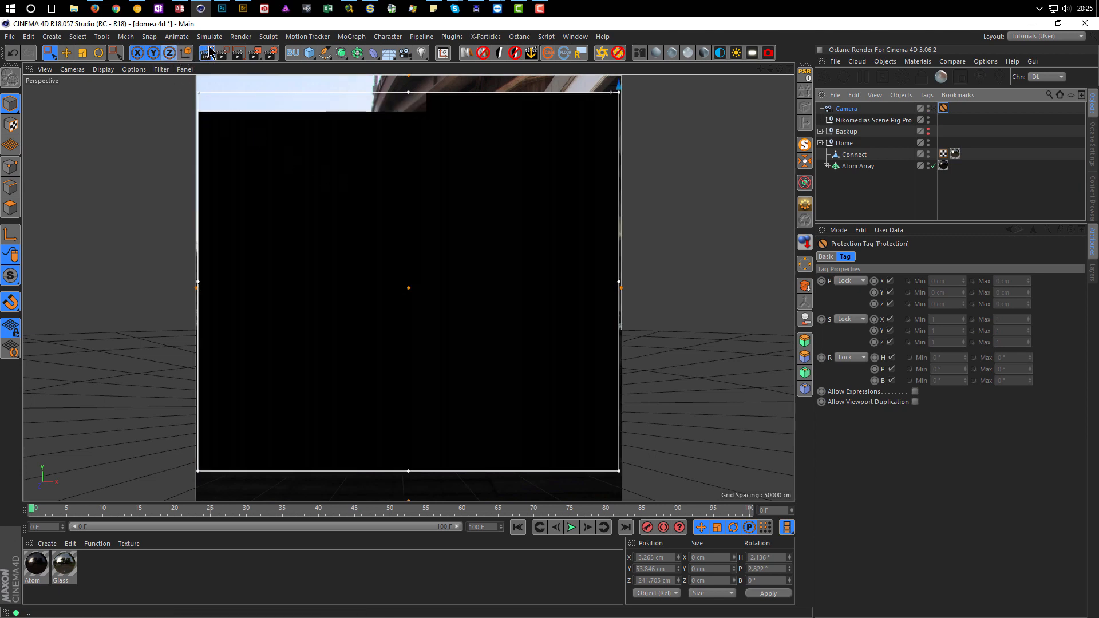
pyautogui.moveTo(426, 246)
pyautogui.keyDown('alt'); pyautogui.mouseDown()
pyautogui.moveTo(436, 272)
pyautogui.moveTo(414, 167)
pyautogui.moveTo(434, 258)
pyautogui.moveTo(386, 296)
pyautogui.mouseUp(); pyautogui.keyUp('alt')
pyautogui.keyDown('alt'); pyautogui.moveTo(385, 296); pyautogui.dragTo(411, 291, button='right'); pyautogui.keyUp('alt')
pyautogui.moveTo(411, 292)
pyautogui.keyDown('alt'); pyautogui.mouseDown()
pyautogui.moveTo(414, 207)
pyautogui.moveTo(395, 246)
pyautogui.mouseUp(); pyautogui.keyUp('alt')
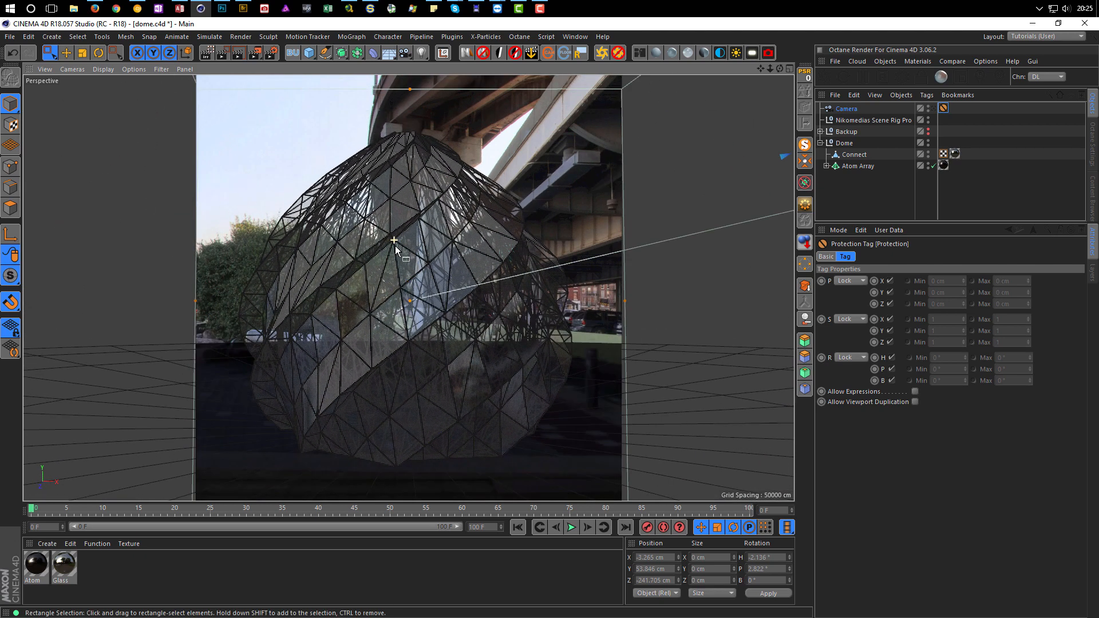
pyautogui.scroll(-3, 390, 257)
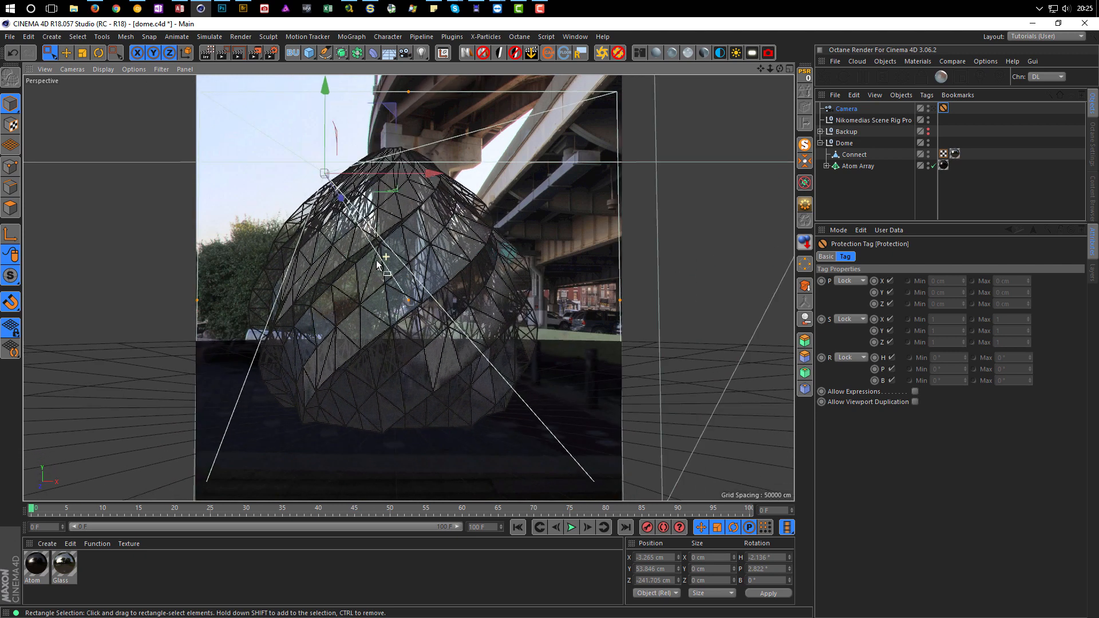
pyautogui.keyDown('alt'); pyautogui.moveTo(390, 258); pyautogui.dragTo(413, 262); pyautogui.keyUp('alt')
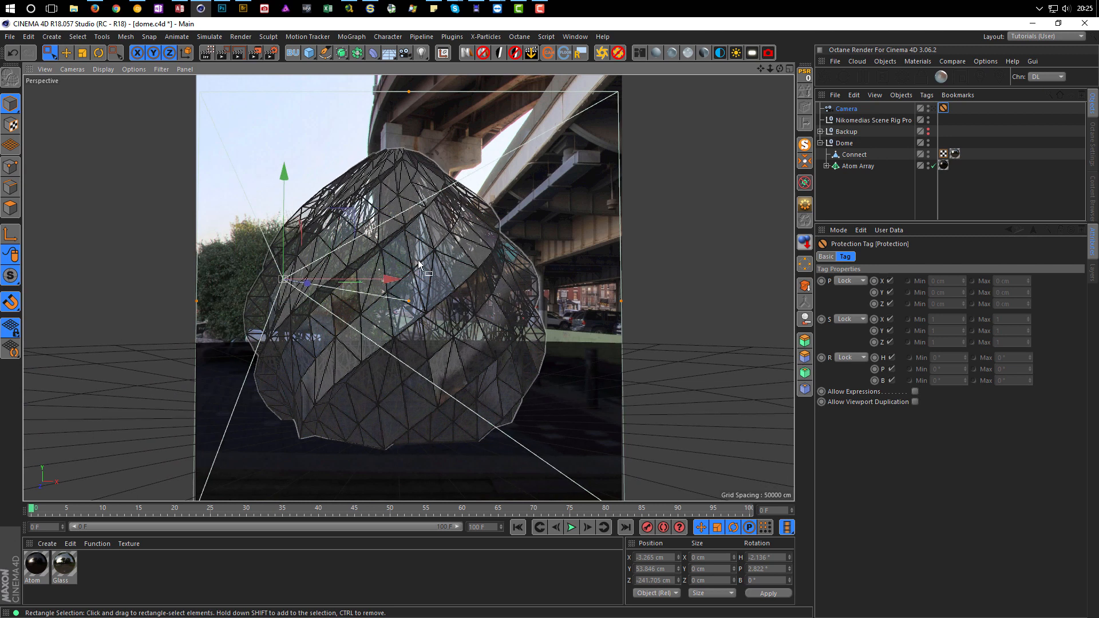
# - Look through the camera, move its Protection tag to the Nikomedias Scene Rig Pro object, and orbit the camera slightly around the dome
pyautogui.click(934, 109)
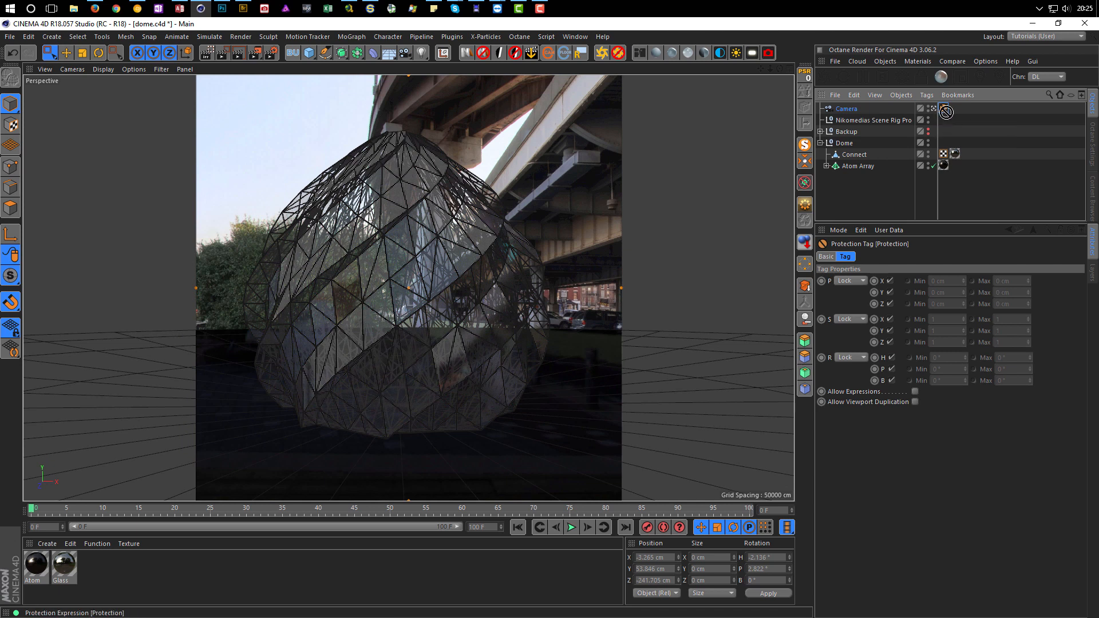
pyautogui.moveTo(945, 122); pyautogui.dragTo(943, 120)
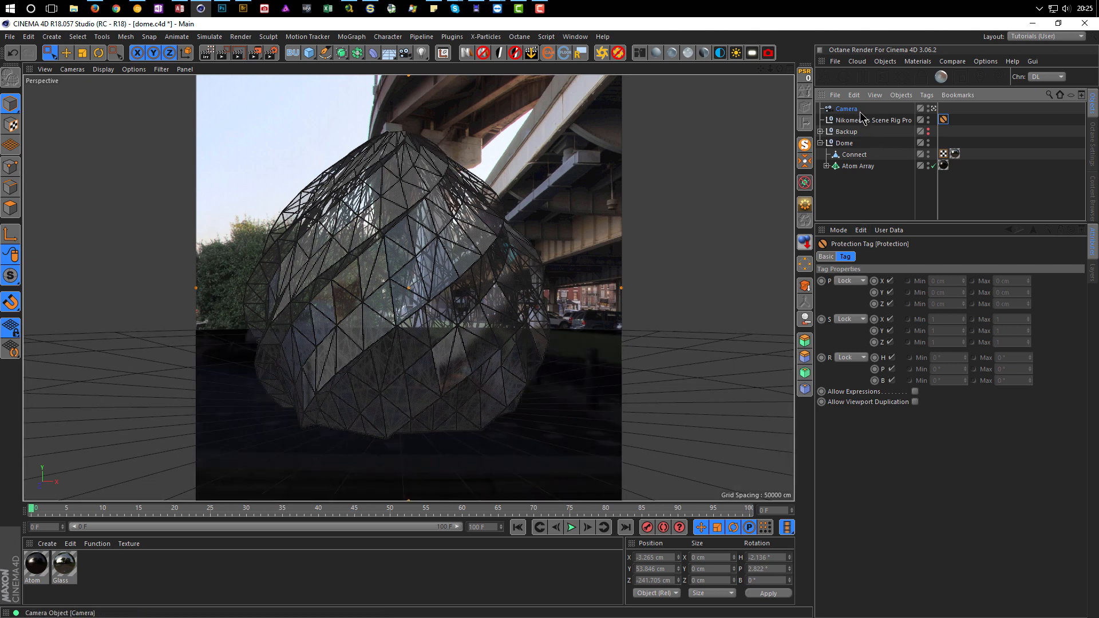
pyautogui.keyDown('alt'); pyautogui.moveTo(424, 362); pyautogui.dragTo(421, 366); pyautogui.keyUp('alt')
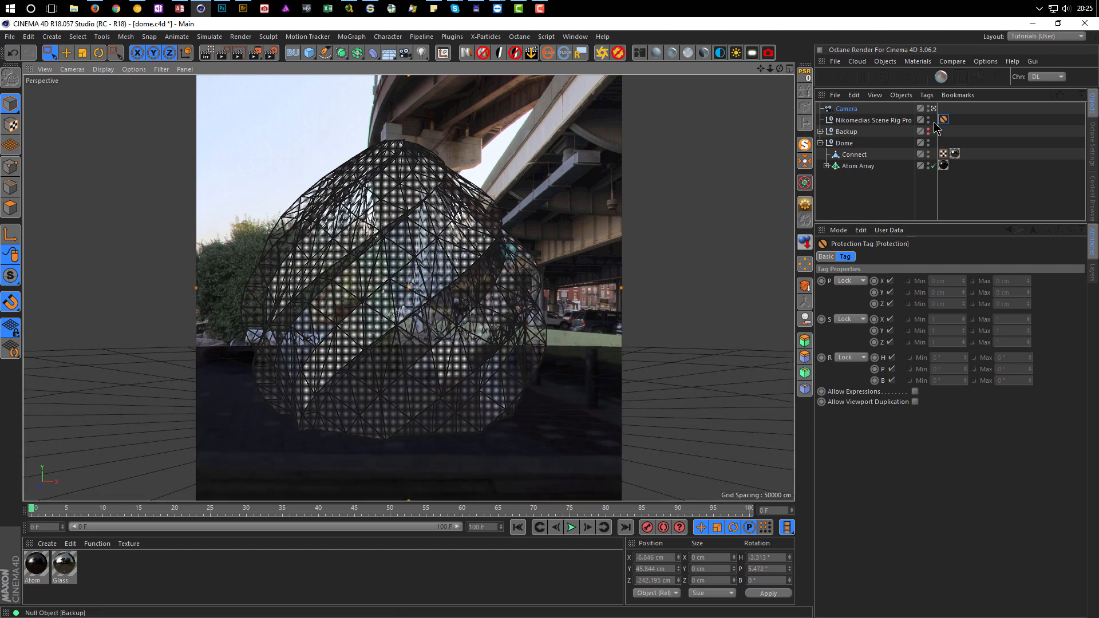
# - Move the Protection tag back onto the camera and switch to Photoshop
pyautogui.moveTo(938, 107)
pyautogui.mouseDown()
pyautogui.moveTo(954, 134)
pyautogui.moveTo(942, 109)
pyautogui.mouseUp()
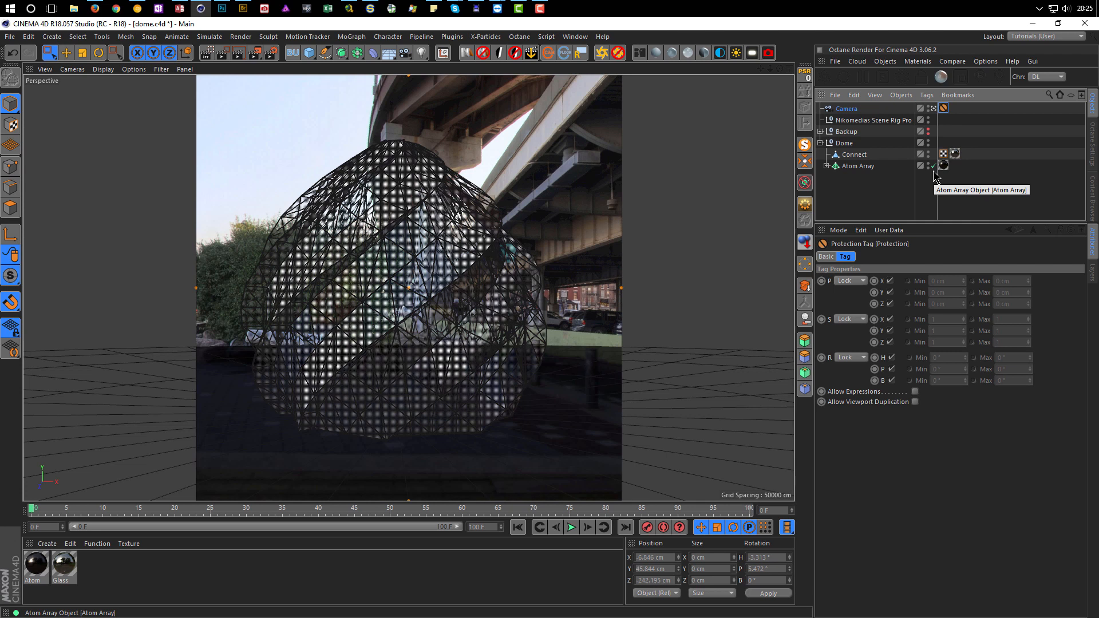
pyautogui.click(223, 12)
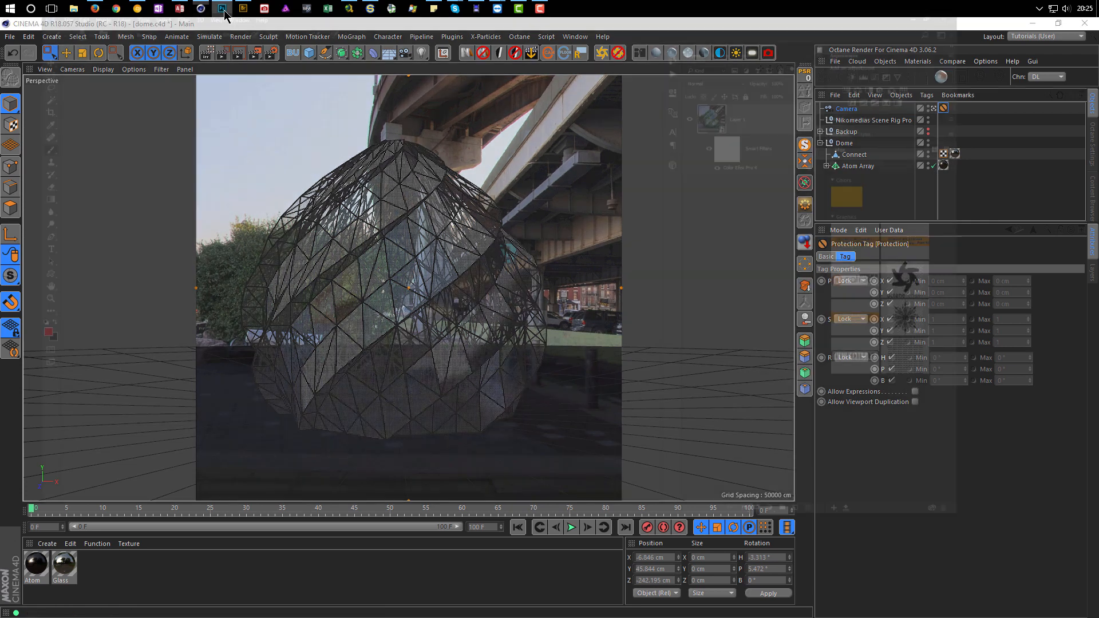